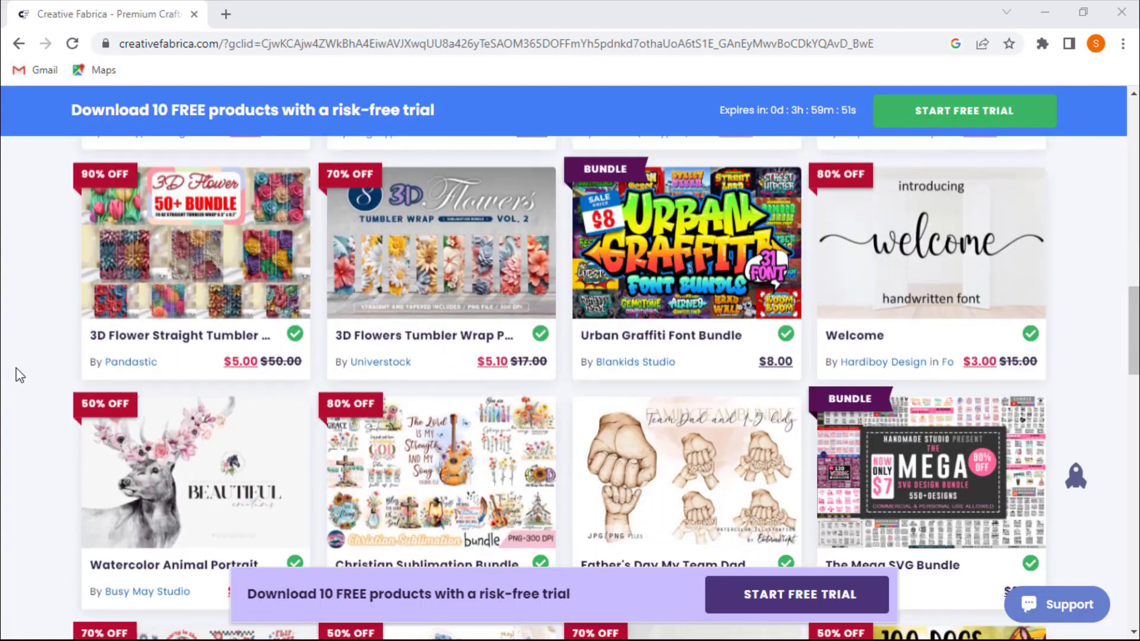
scroll(19, 374, down, 3)
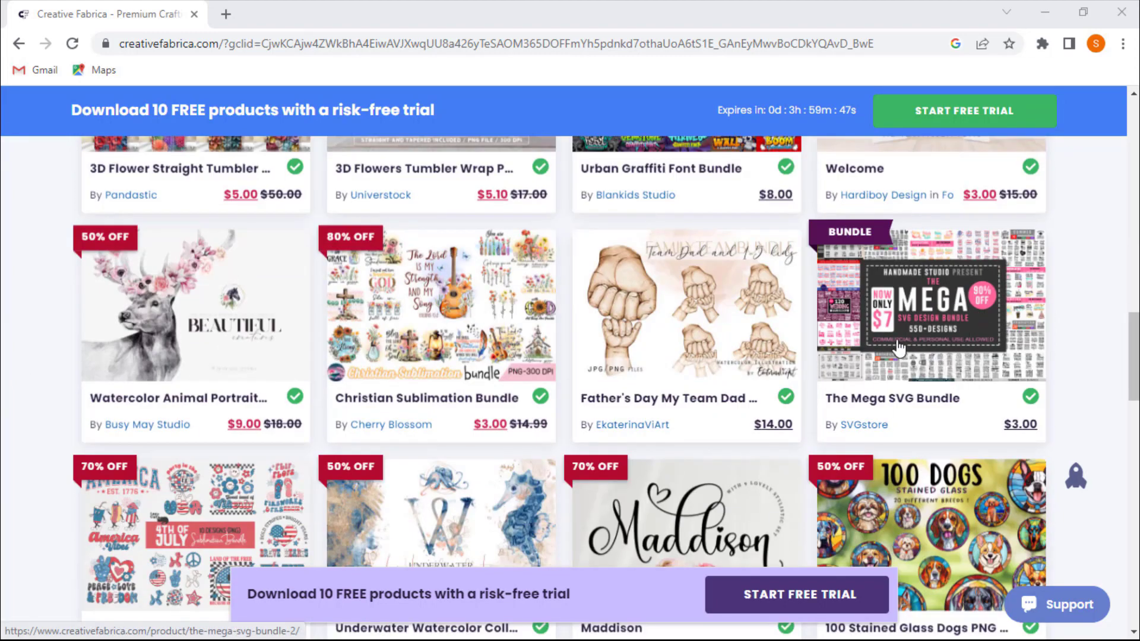
- Scroll through the product recommendations on the Creative Fabrica homepage
scroll(915, 369, down, 3)
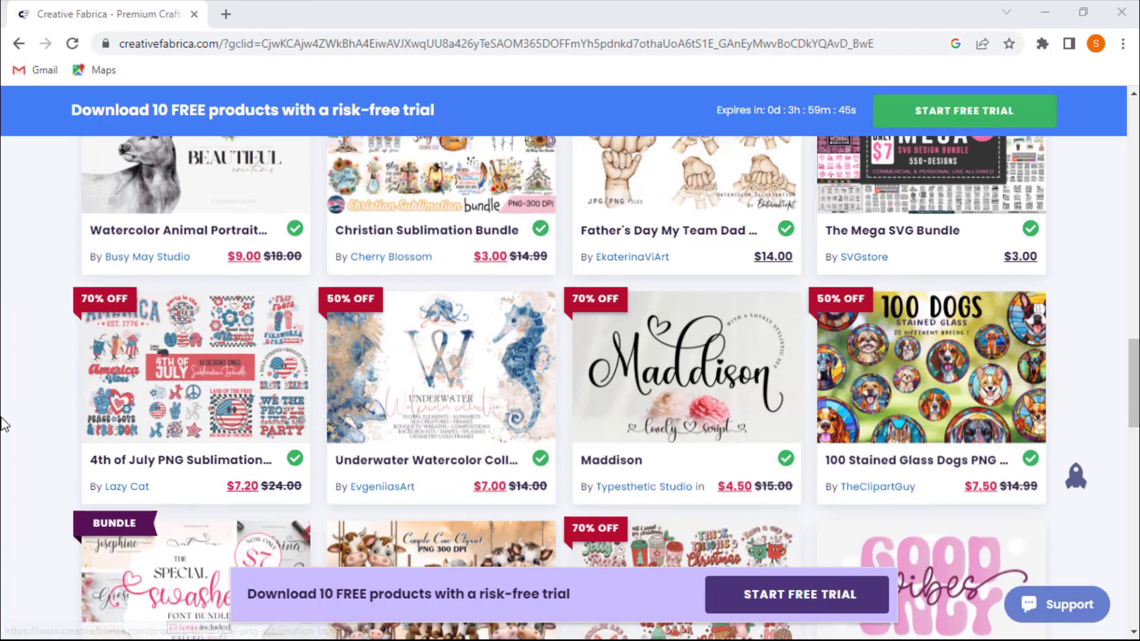
scroll(6, 430, down, 3)
scroll(18, 451, up, 10)
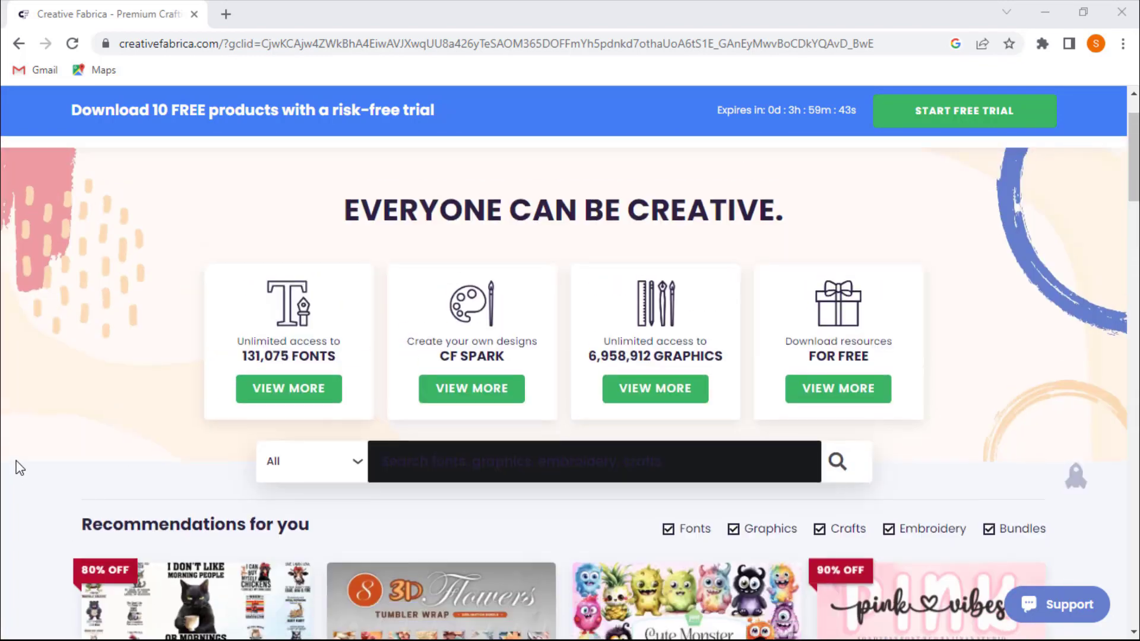
scroll(18, 467, up, 2)
- Open the Adult Coloring Books category under Graphics
mouse_move(171, 215)
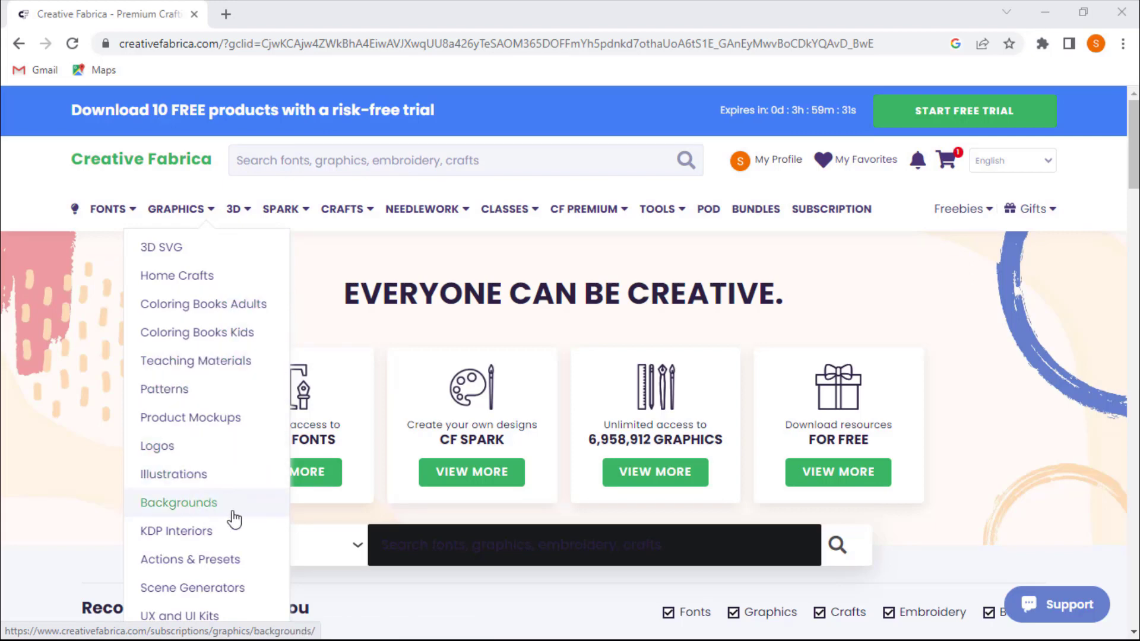
scroll(231, 537, down, 3)
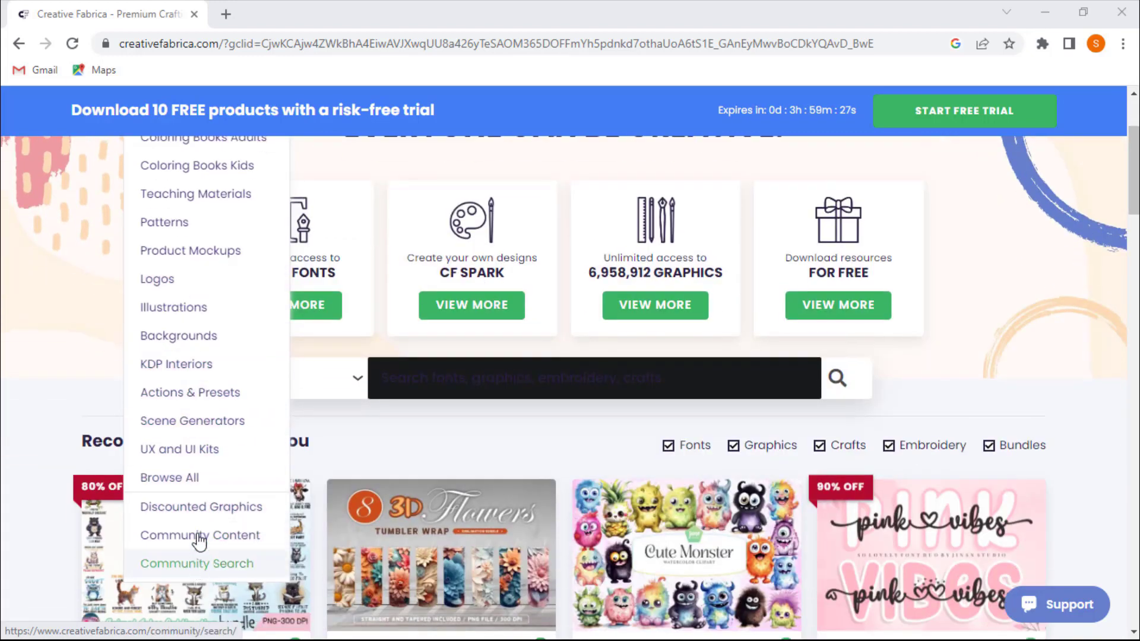
scroll(199, 539, up, 1)
scroll(200, 538, up, 2)
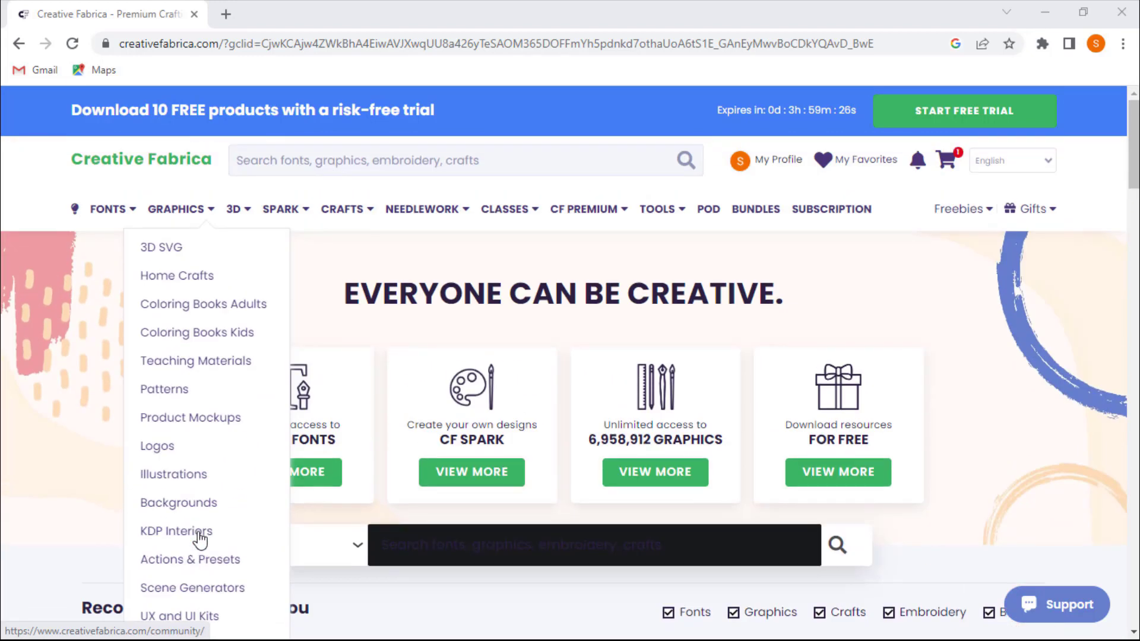
click(211, 321)
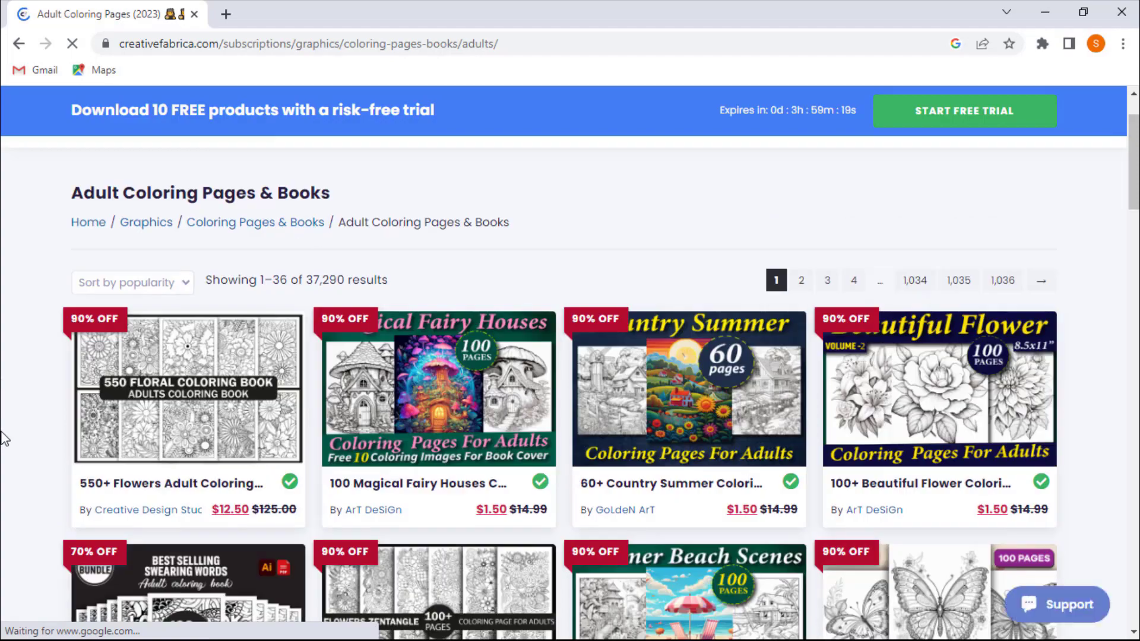
- Browse the adult coloring listings and open Inspirational Quotes Coloring Book Pages in a new tab
scroll(38, 425, down, 5)
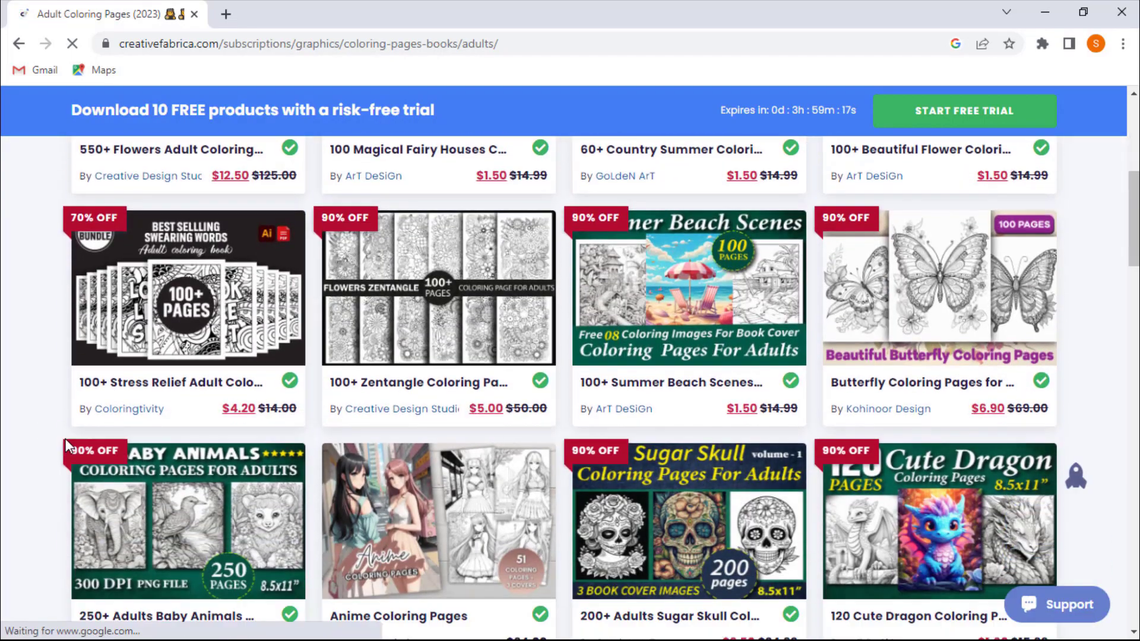
scroll(67, 445, down, 4)
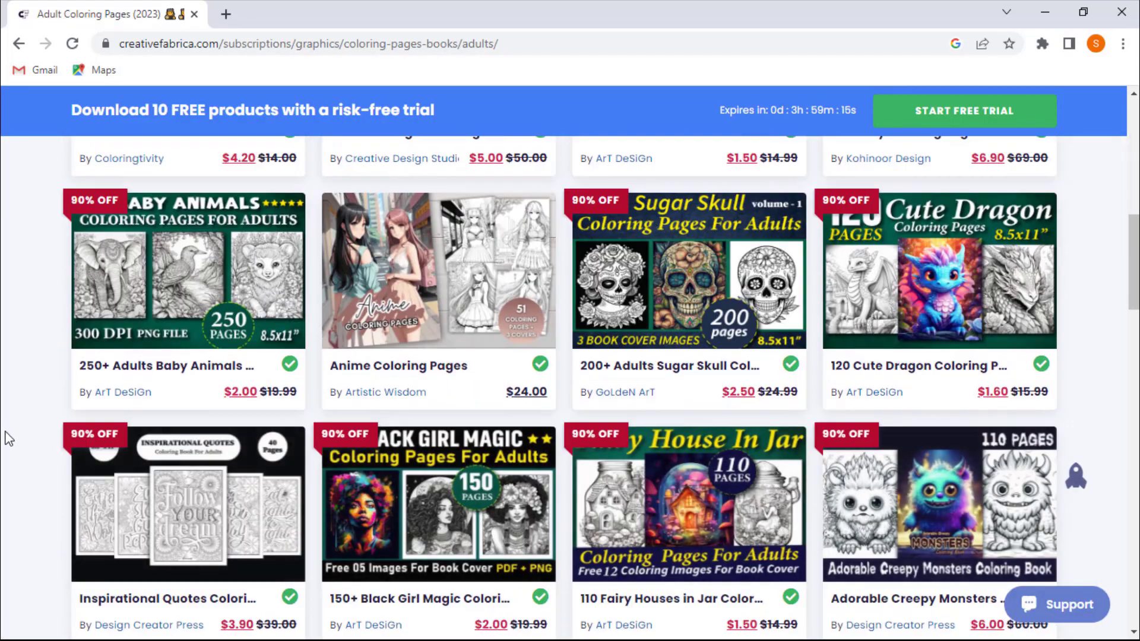
scroll(8, 438, down, 8)
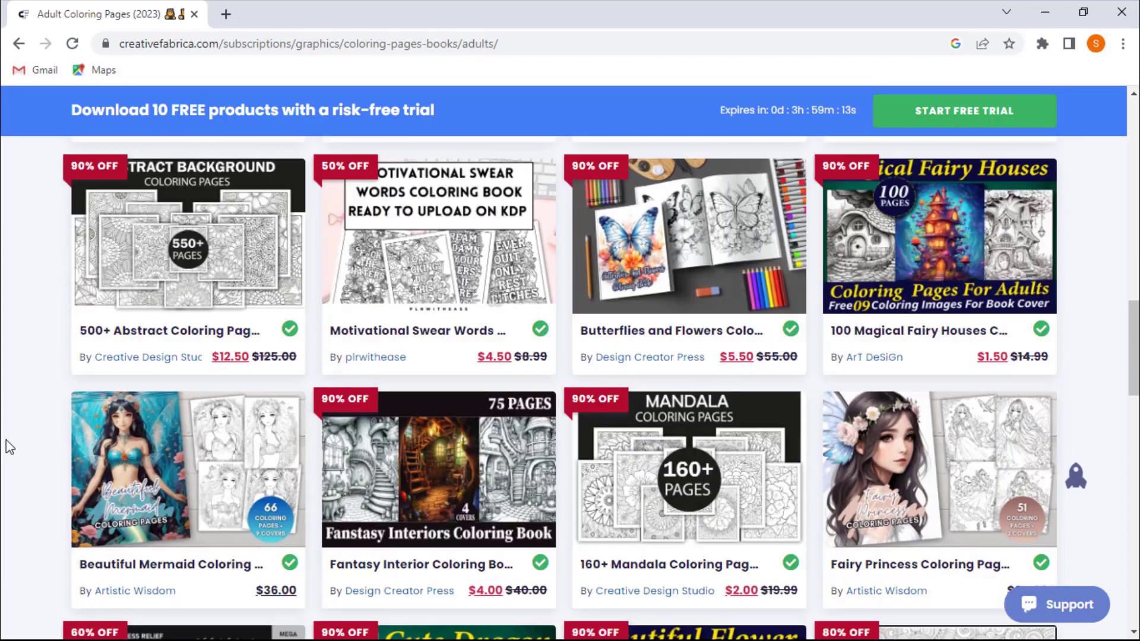
scroll(13, 440, up, 4)
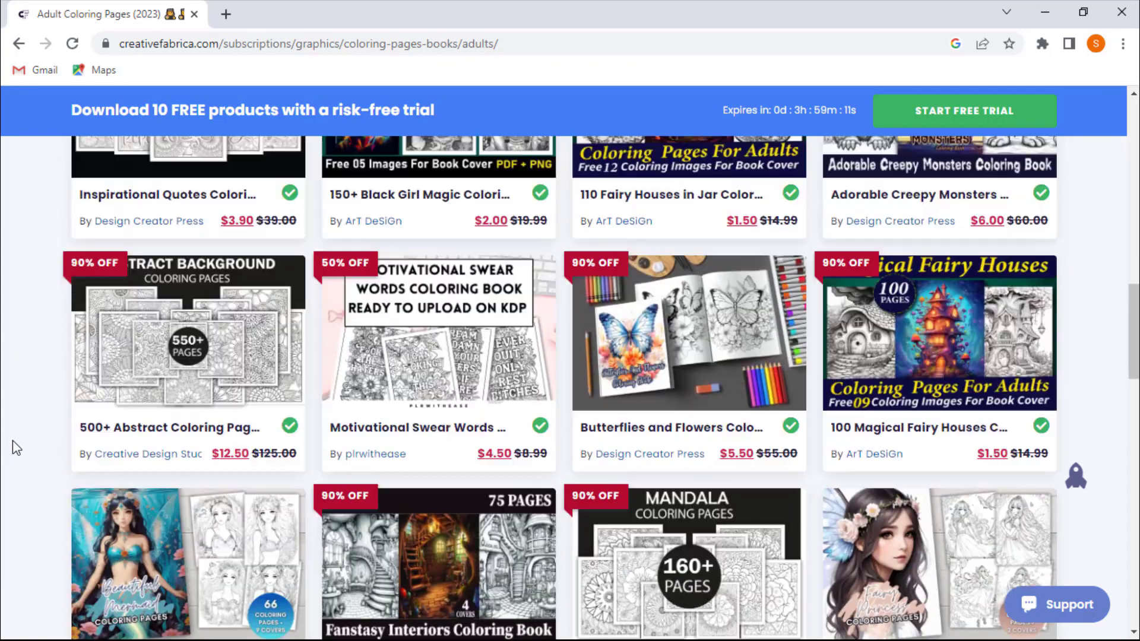
middle_click(175, 268)
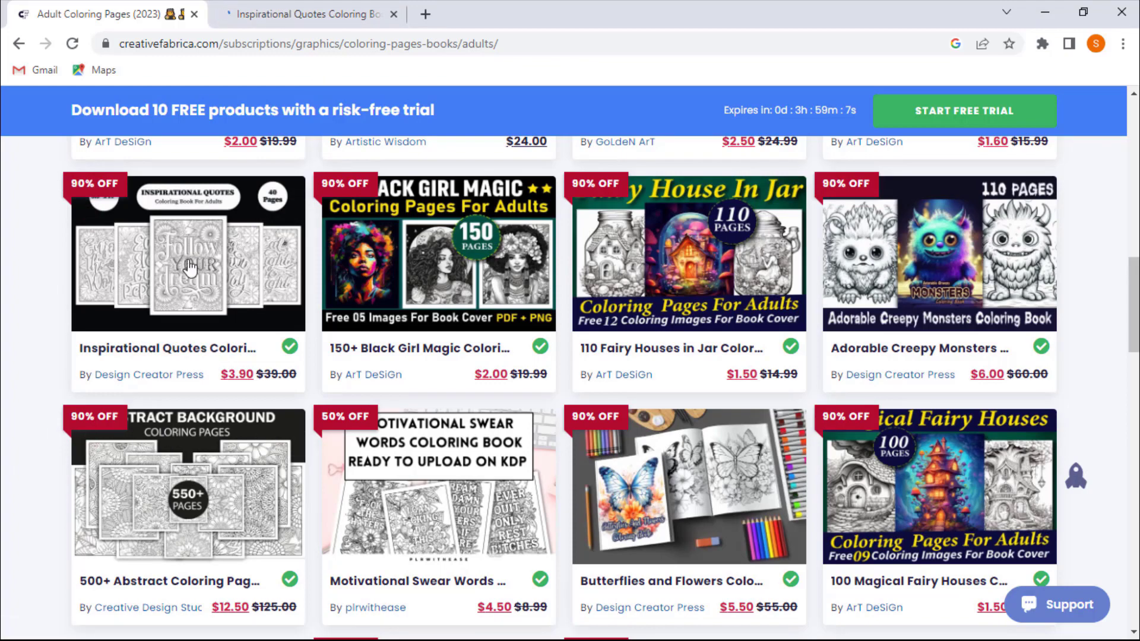
click(288, 13)
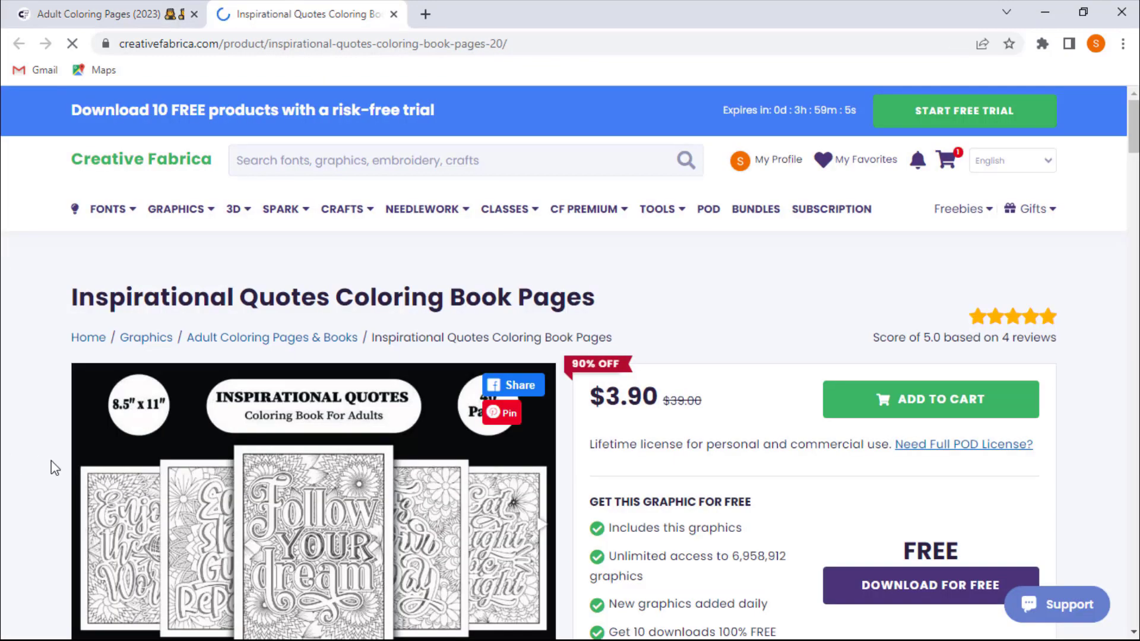
- Examine the Inspirational Quotes product page's price, licence and free download details
scroll(39, 458, down, 1)
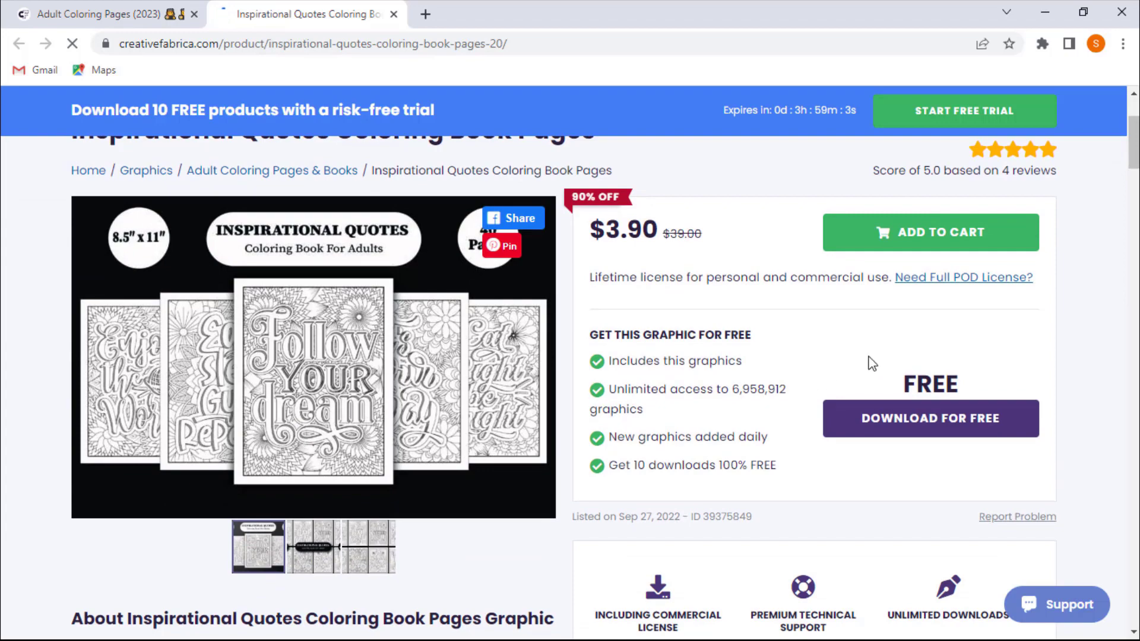
scroll(679, 380, up, 2)
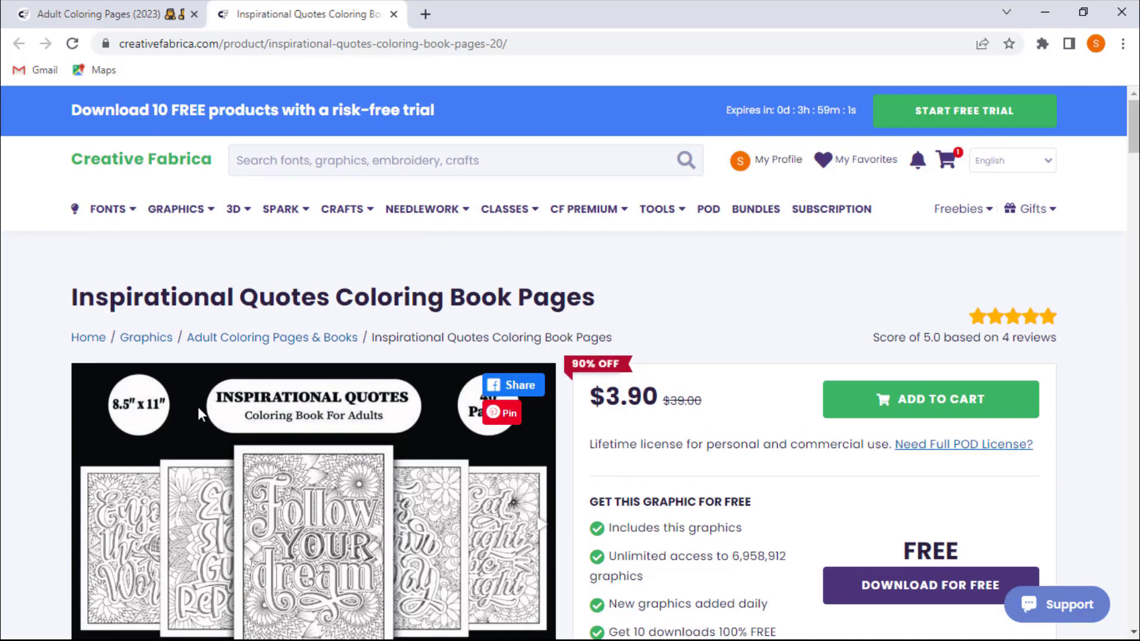
scroll(4, 470, down, 2)
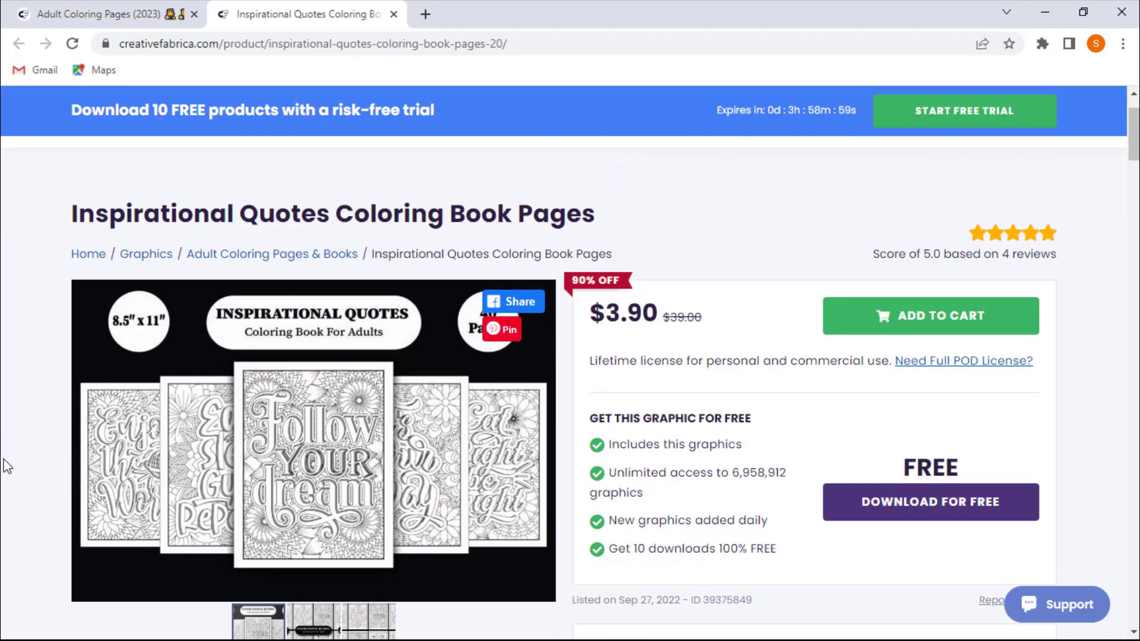
scroll(7, 466, up, 2)
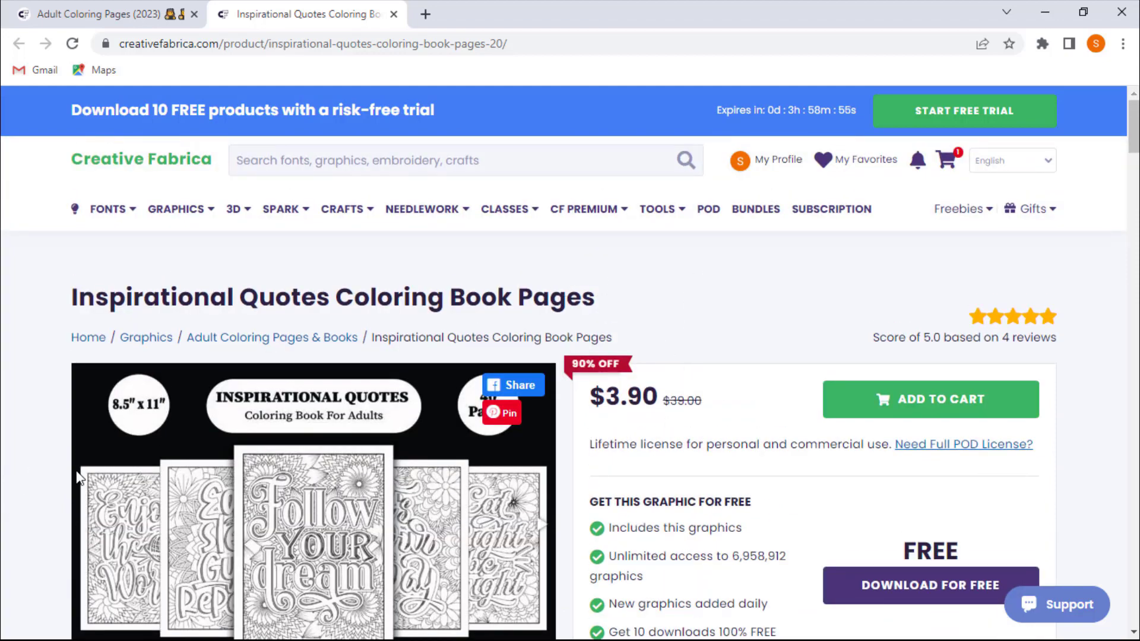
drag(708, 448, 823, 446)
click(835, 496)
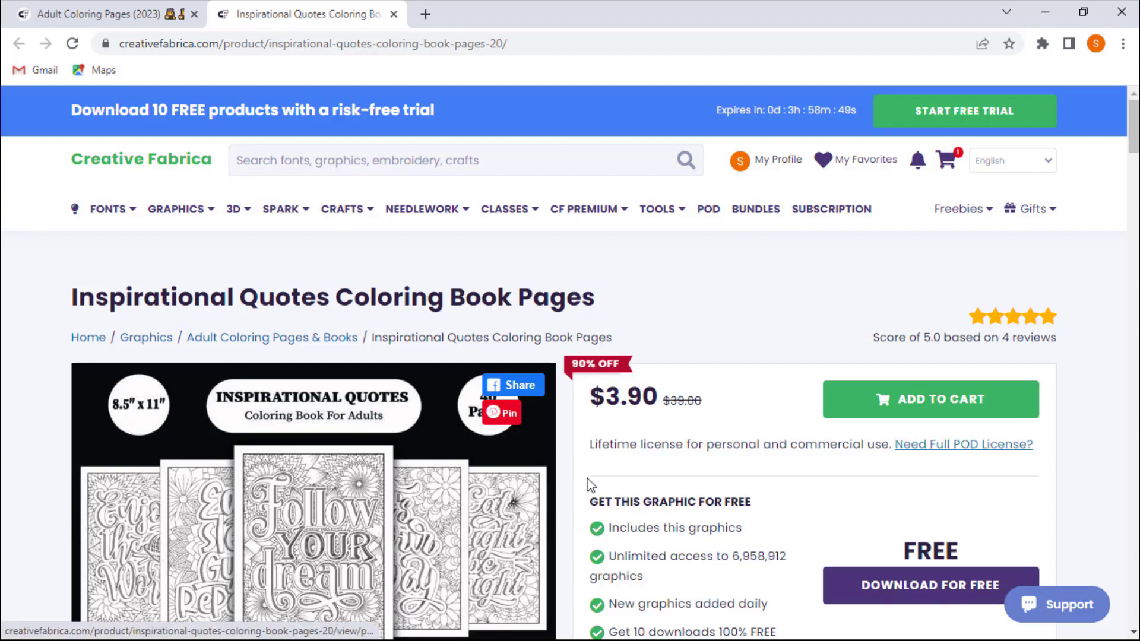
scroll(346, 482, down, 3)
scroll(618, 440, up, 3)
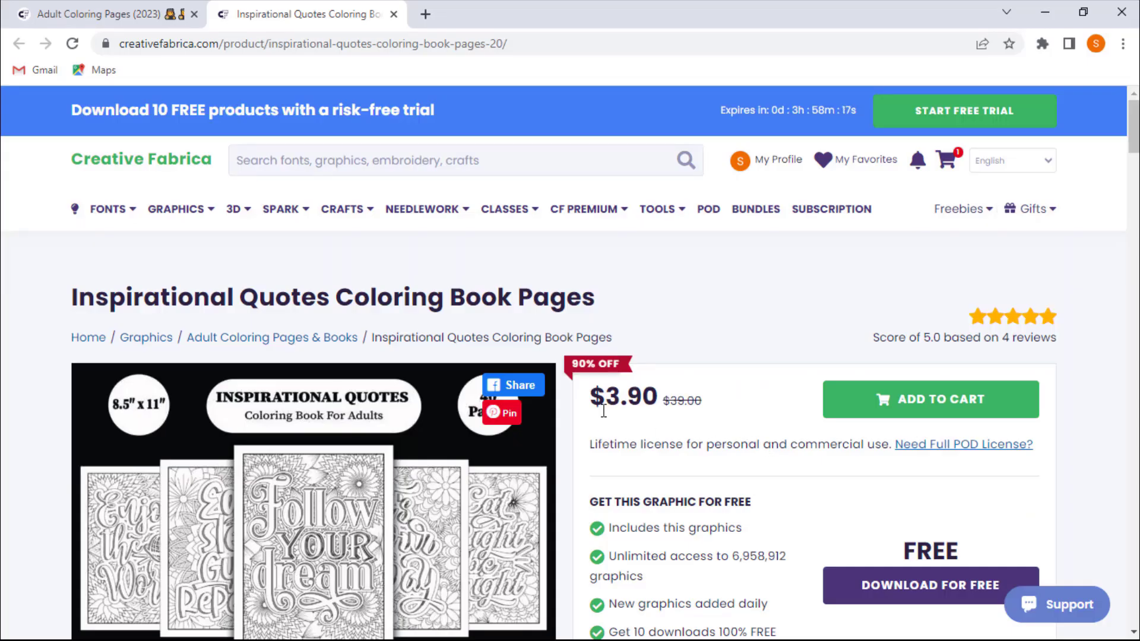
drag(597, 404, 653, 404)
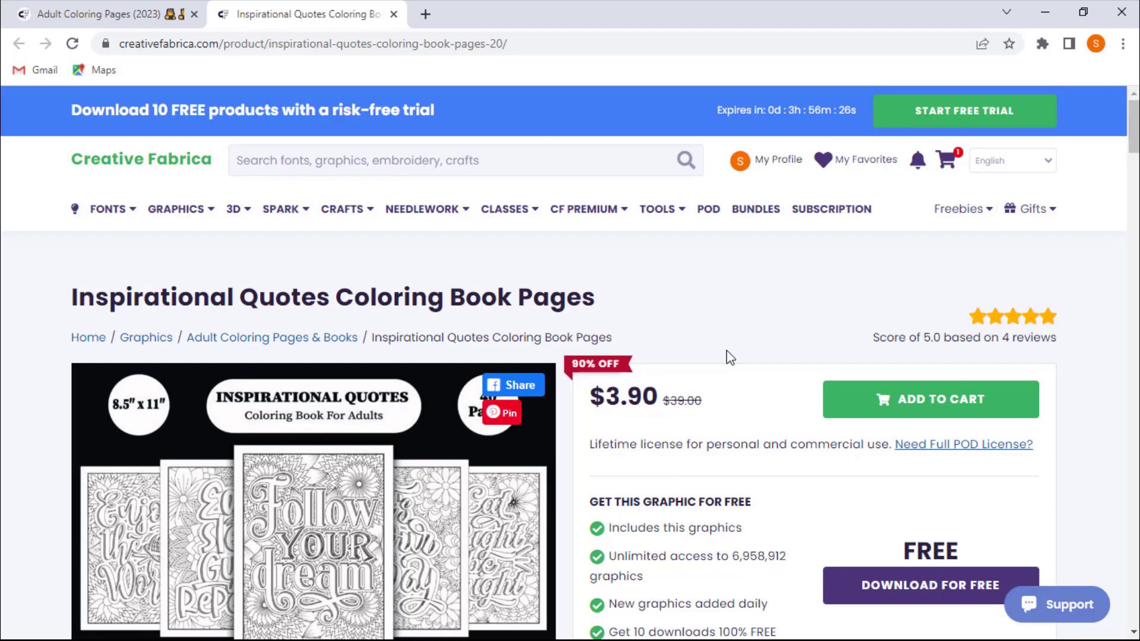
- Search the site for multipurpose log book
click(507, 172)
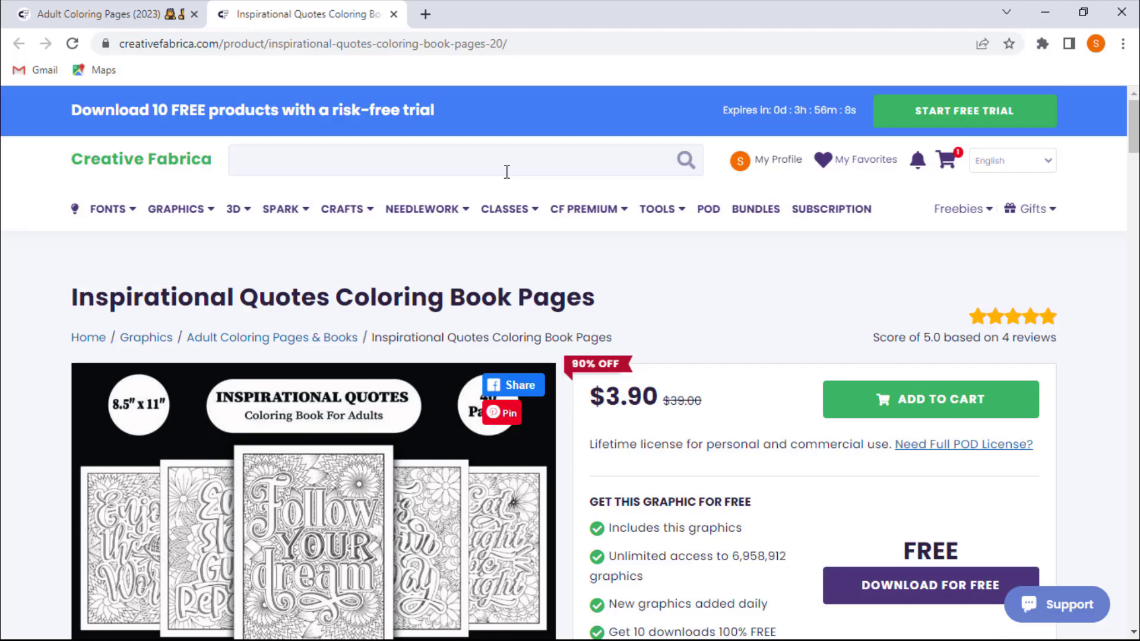
text(ultipurp)
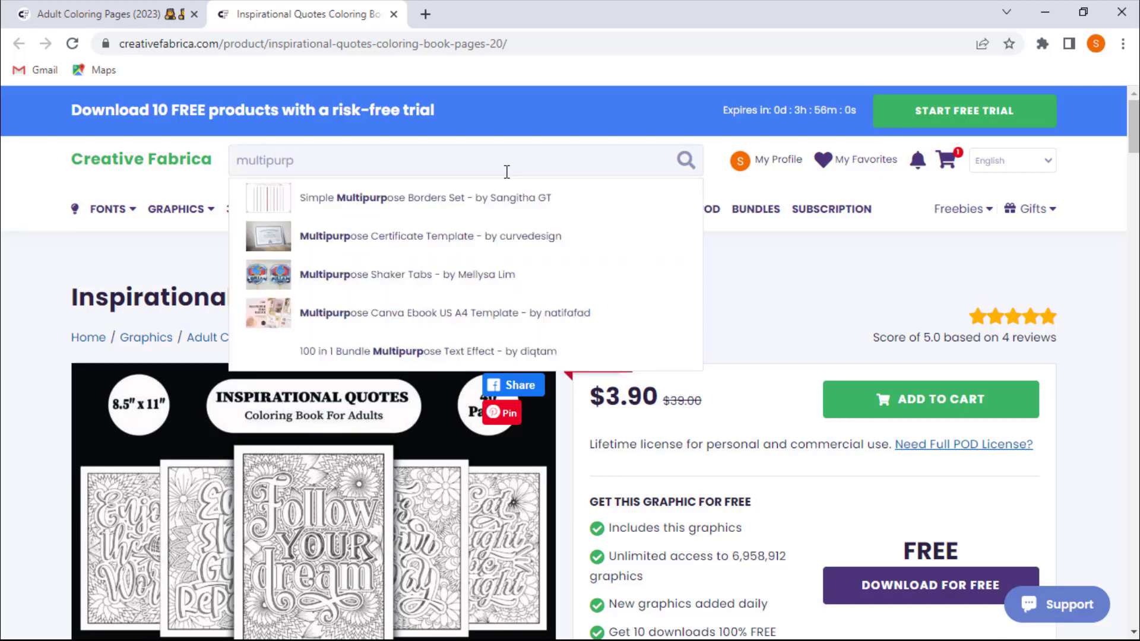
text(ose log)
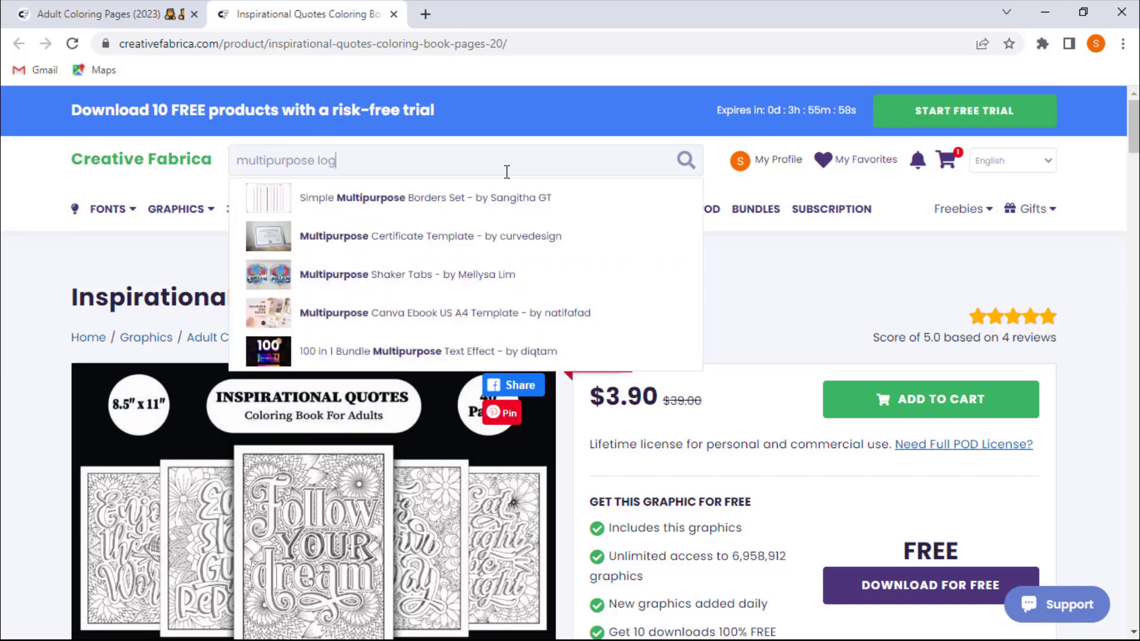
text( book)
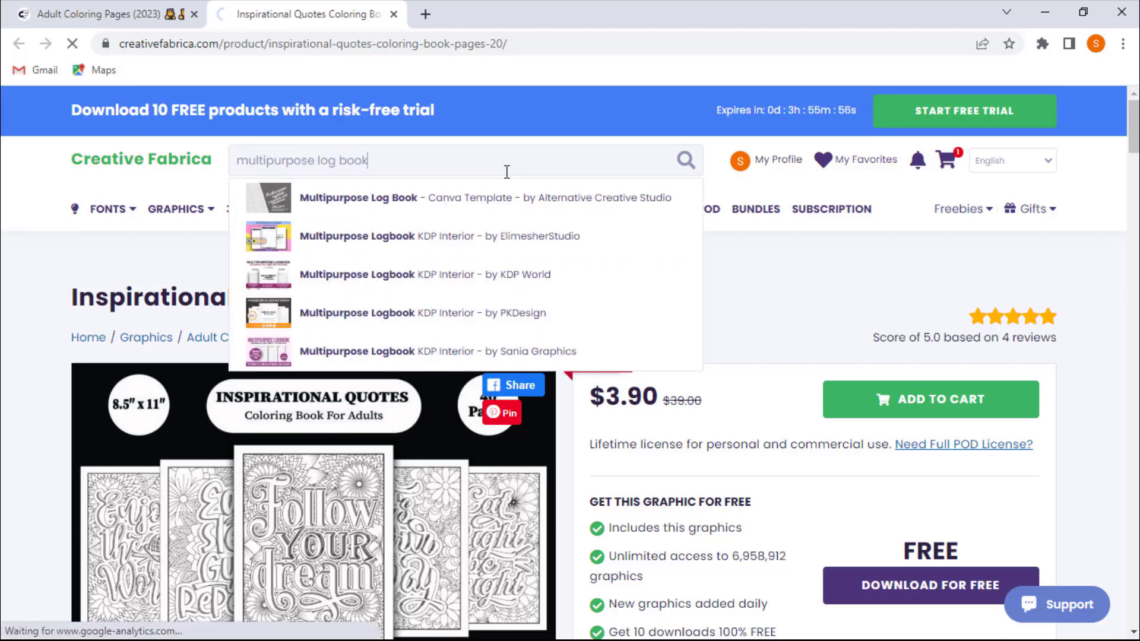
key(Return)
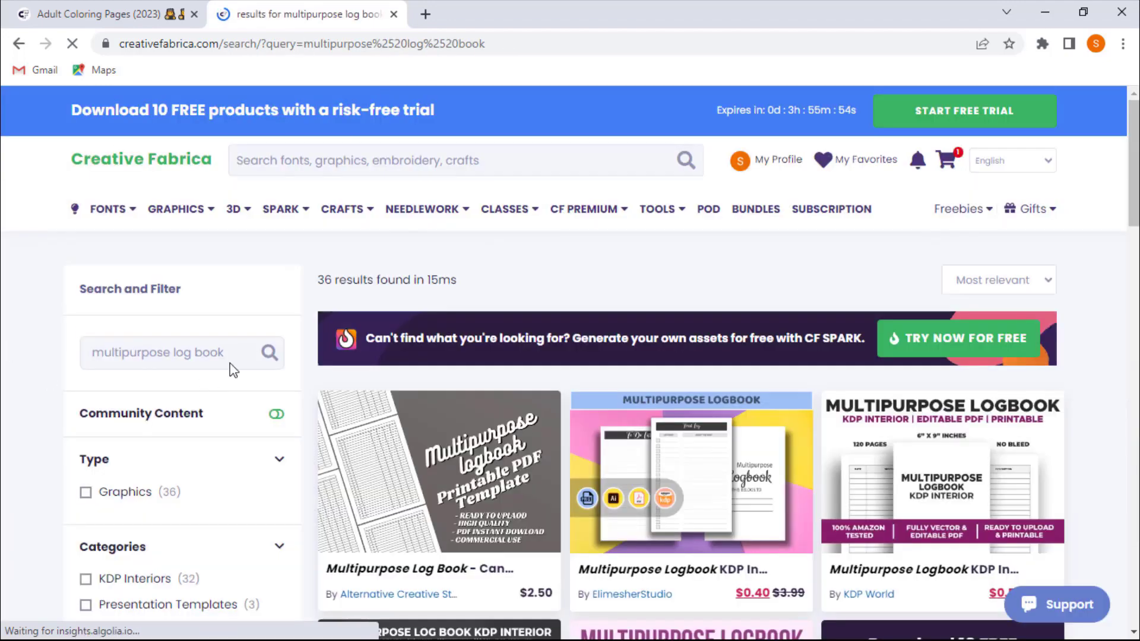
- Open the Multipurpose Log Book - Canva Template result
scroll(275, 363, down, 3)
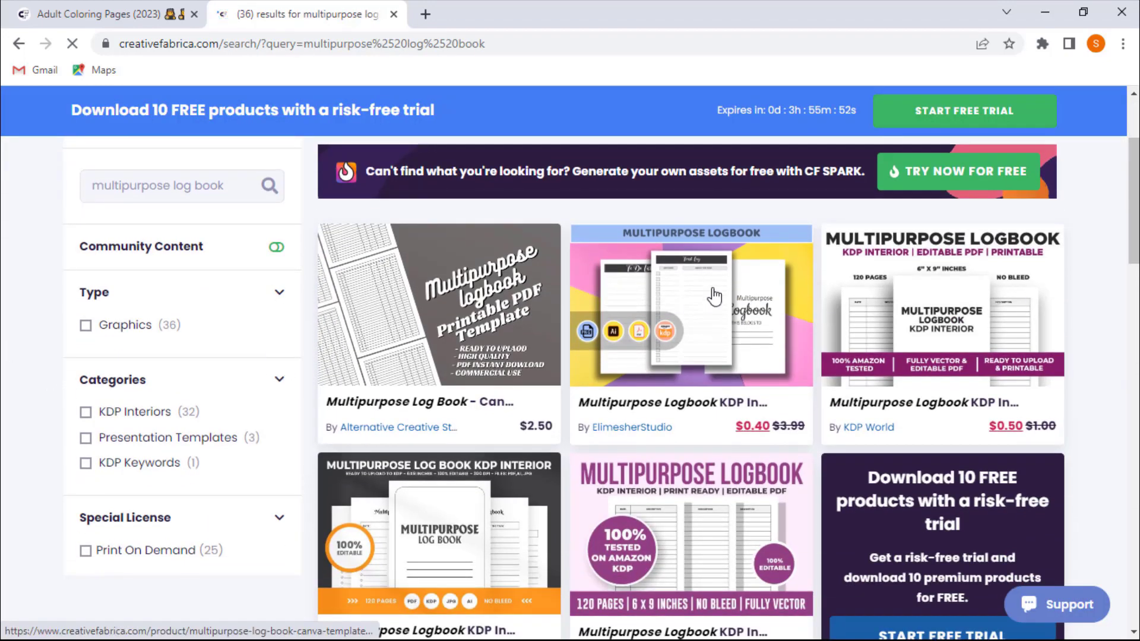
click(414, 313)
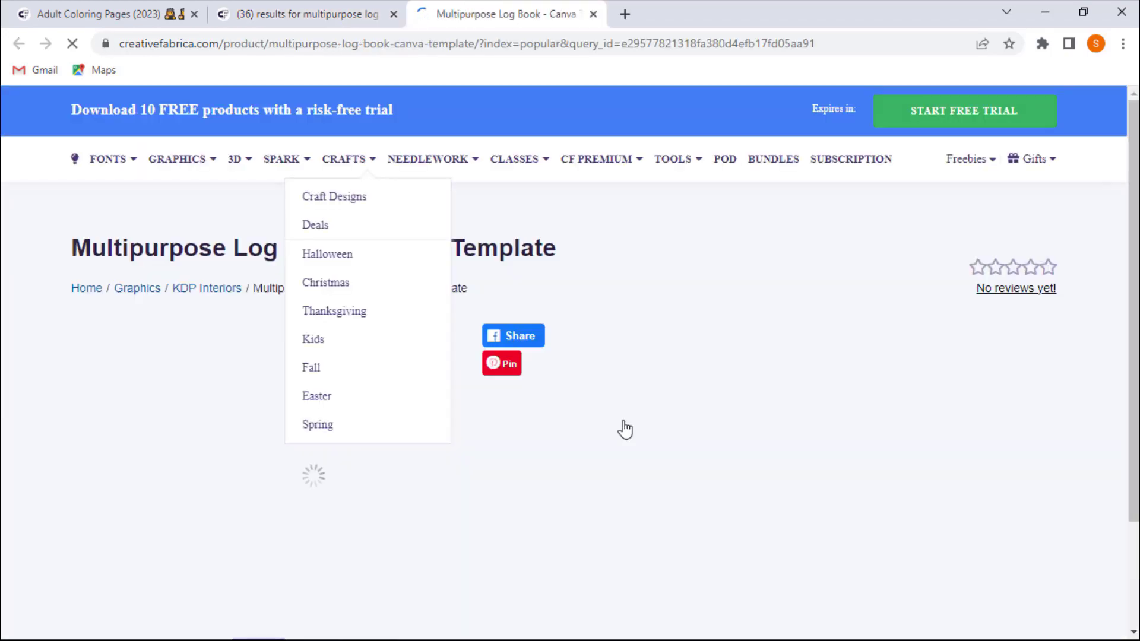
- Review the template's preview images by switching between its thumbnails
scroll(217, 421, down, 2)
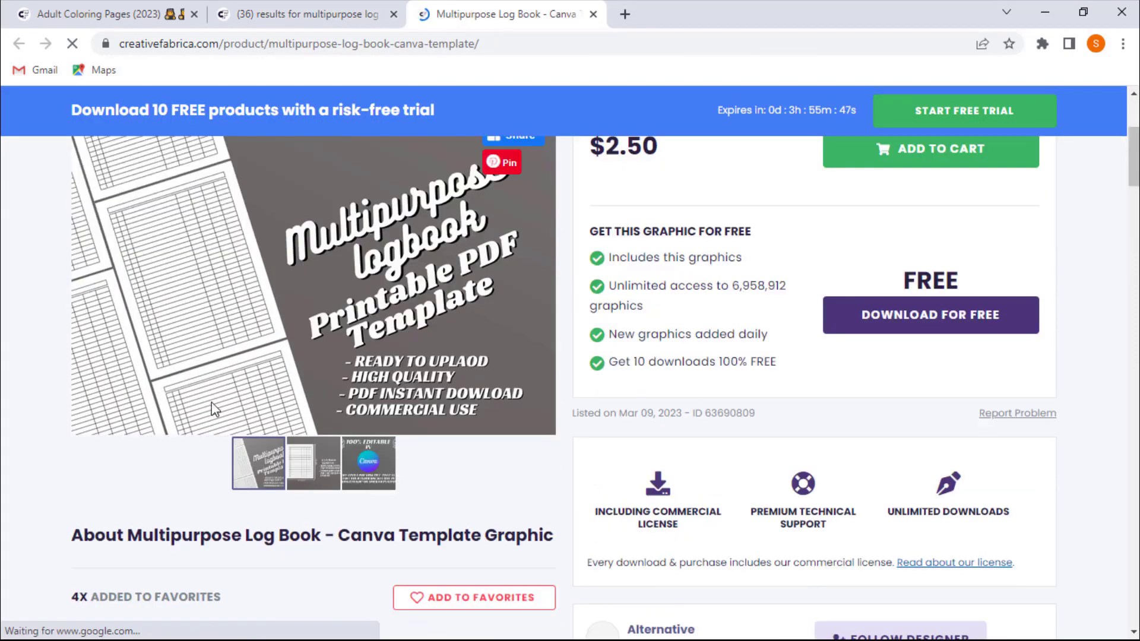
scroll(197, 376, up, 1)
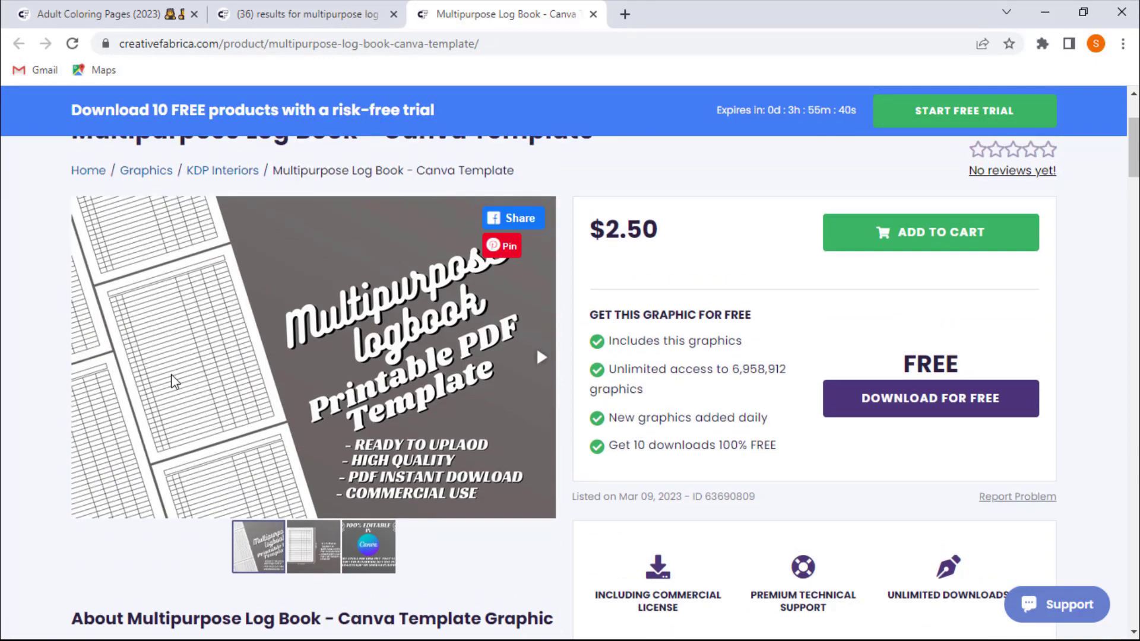
click(348, 575)
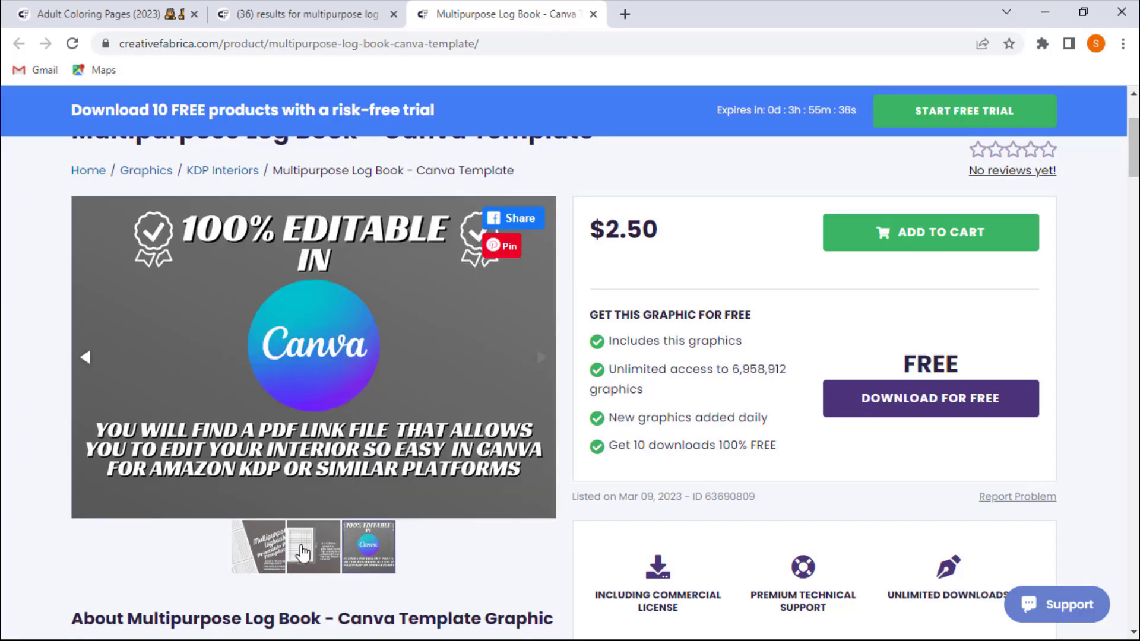
click(303, 553)
click(270, 549)
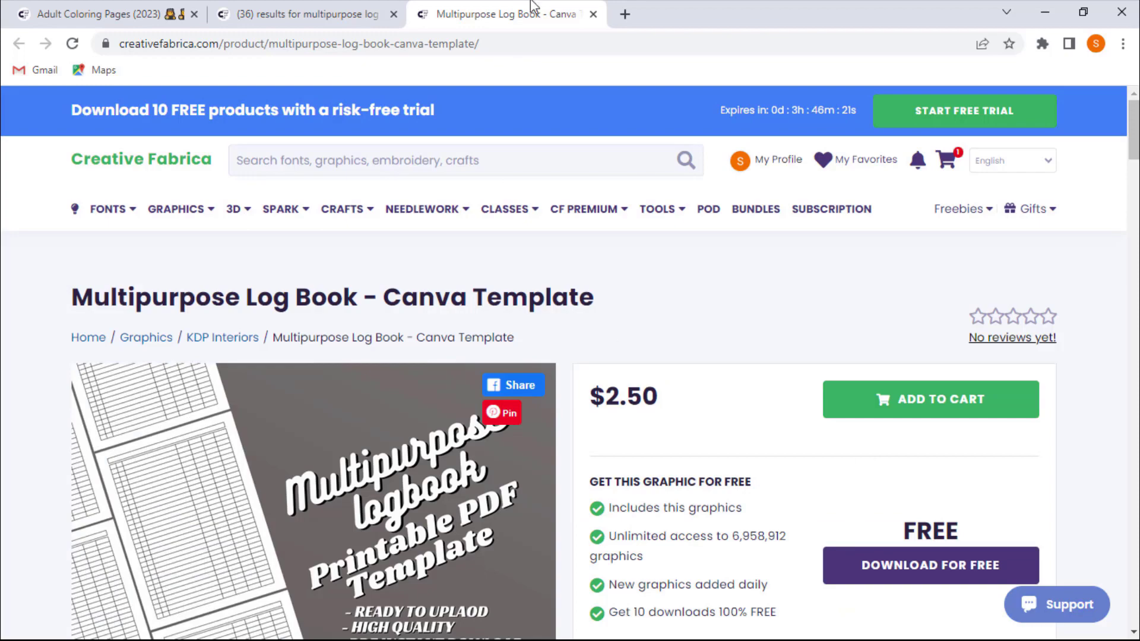
- Open a new tab, search for canva, and go to the Canva website
click(630, 16)
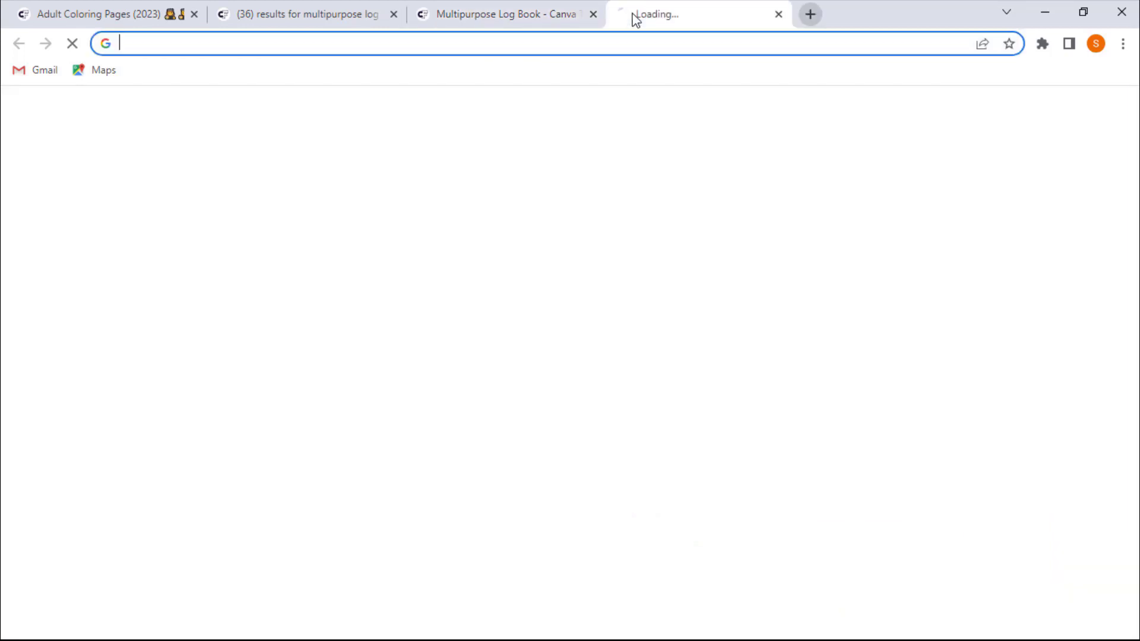
text(canva)
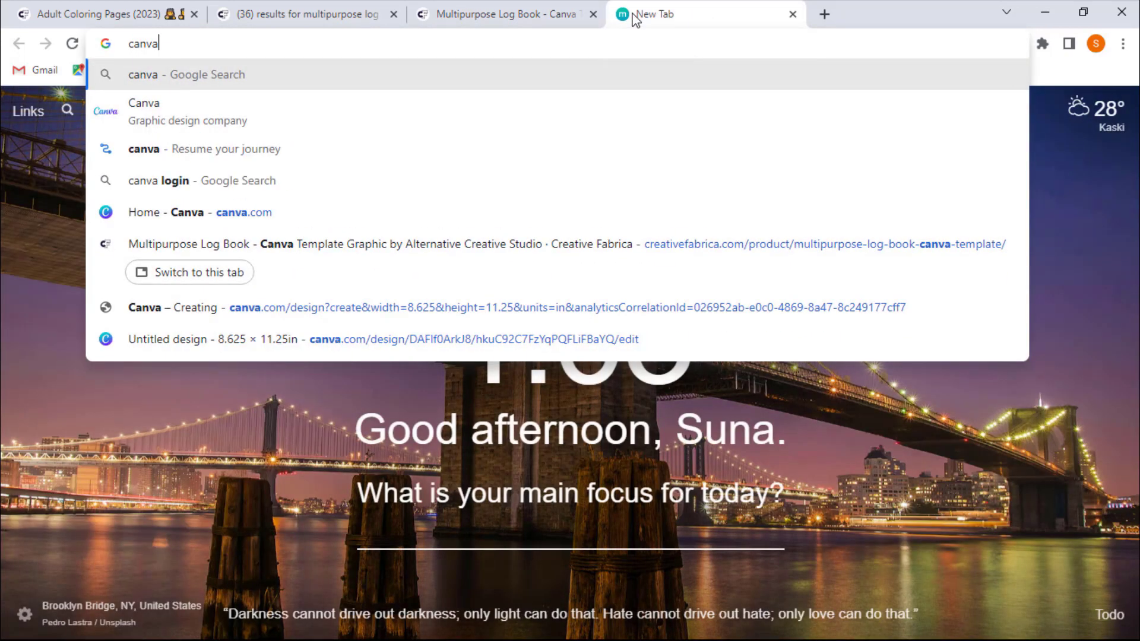
key(Return)
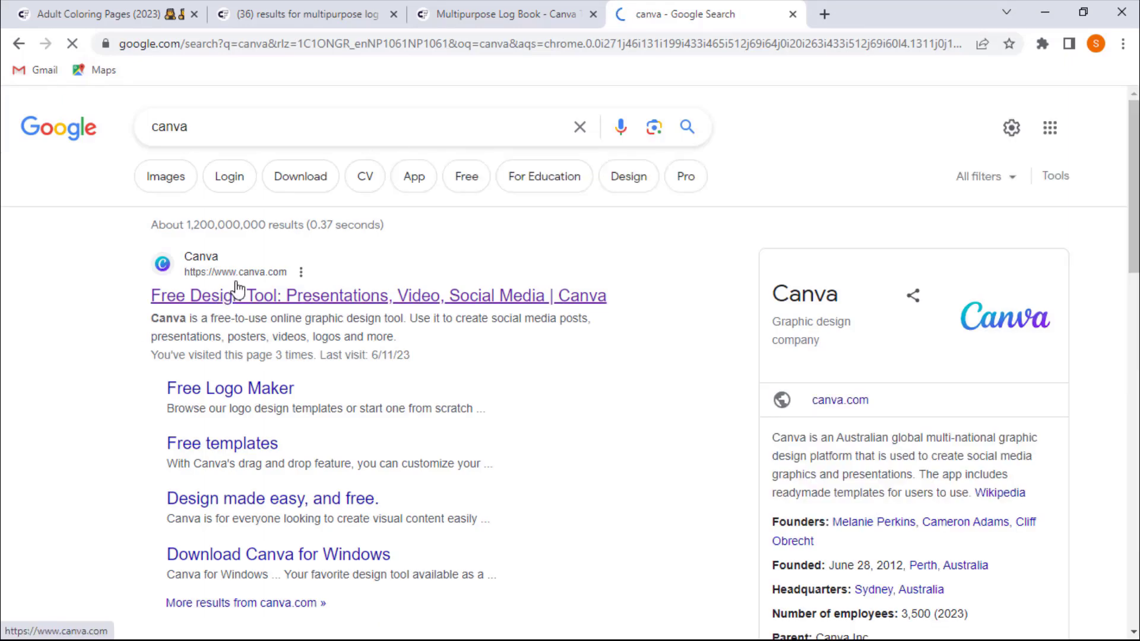
click(237, 295)
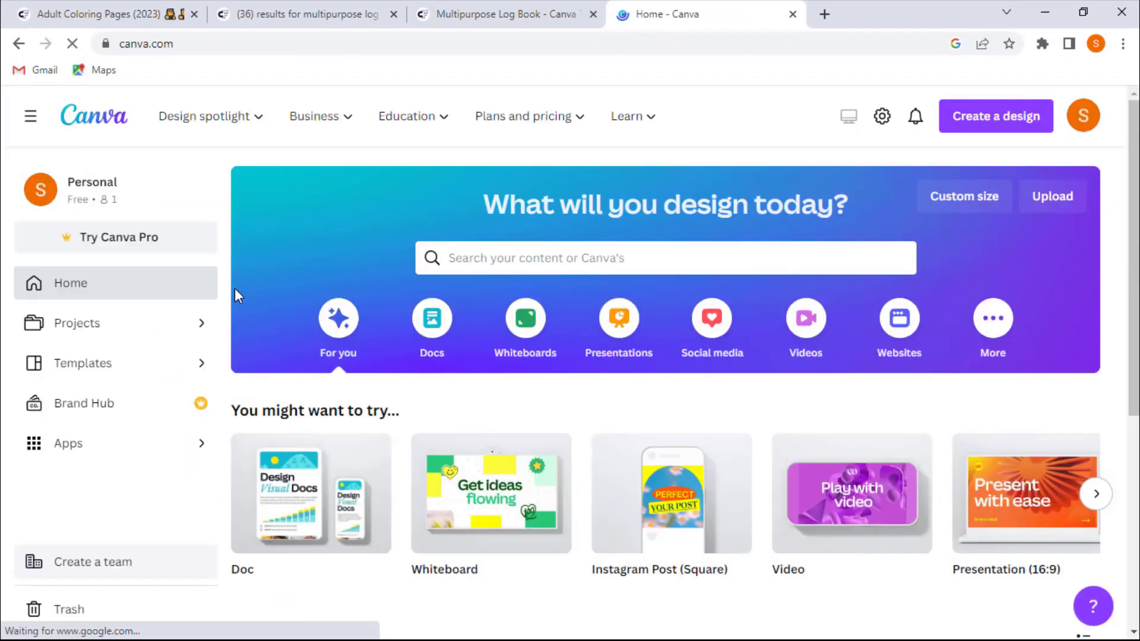
- Start a custom-size design and enter a width of 8.625 and a height of 11.25 inches
click(974, 121)
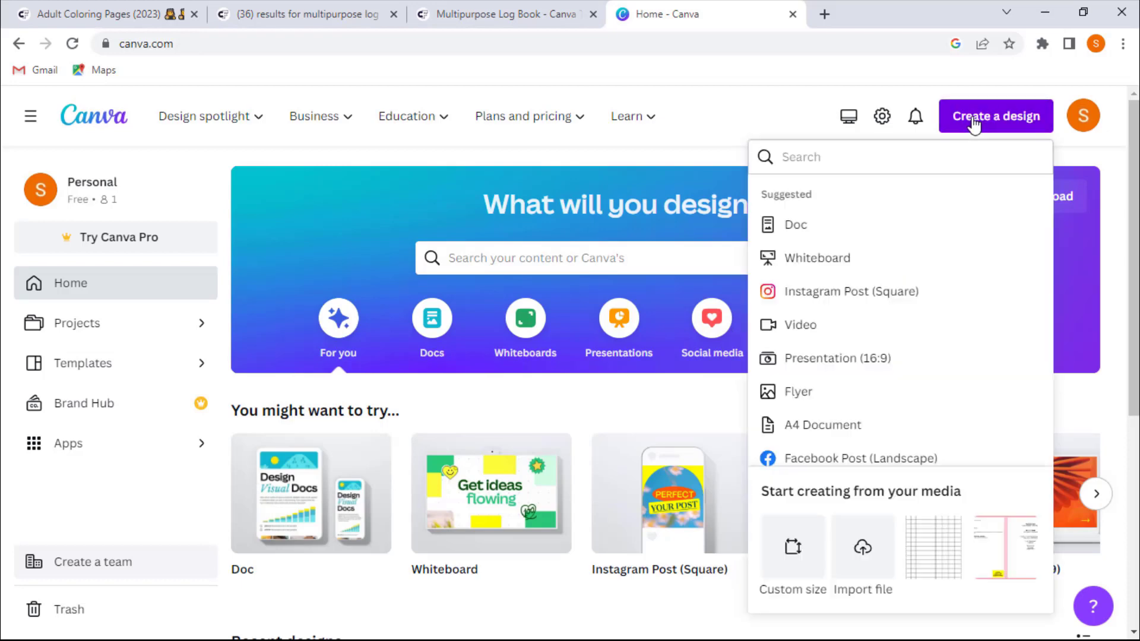
click(794, 550)
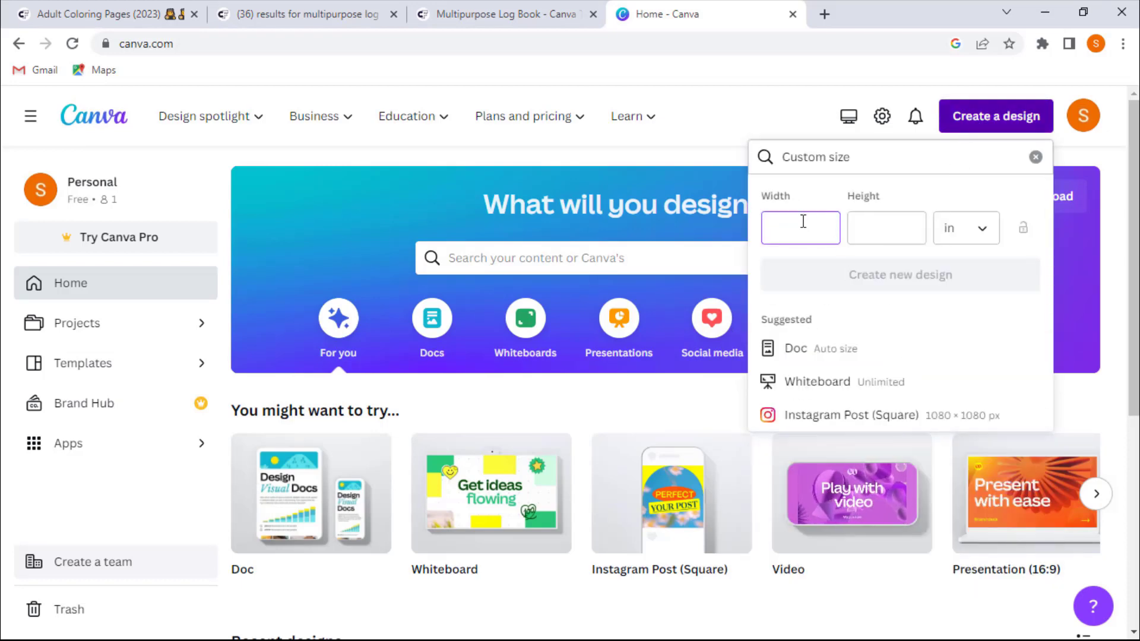
text(8.625)
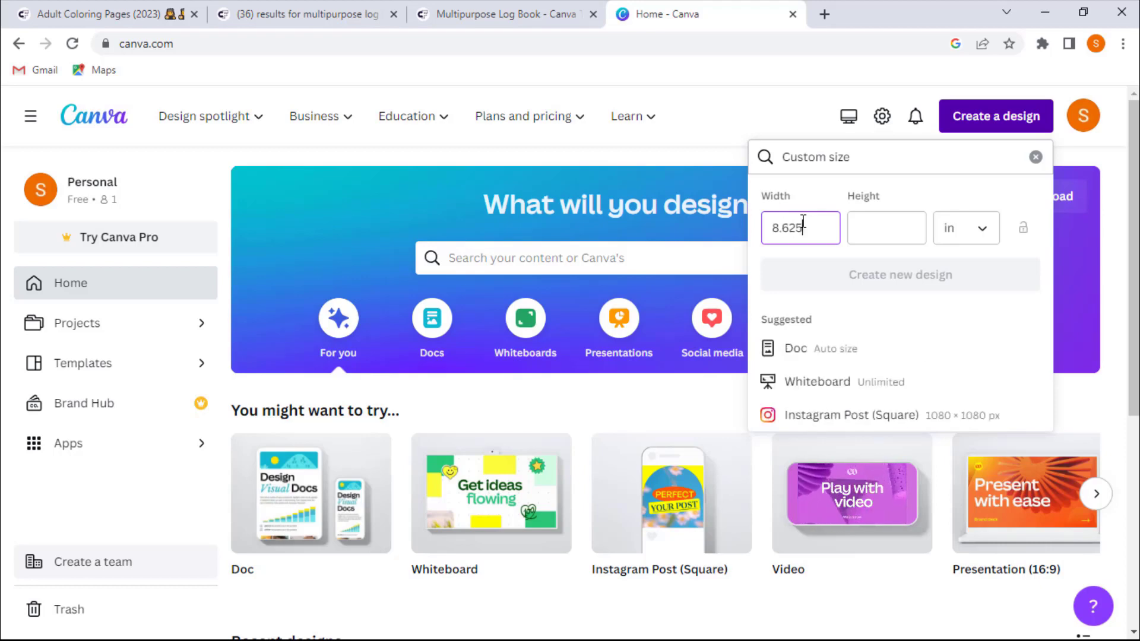
click(901, 235)
text(11.25)
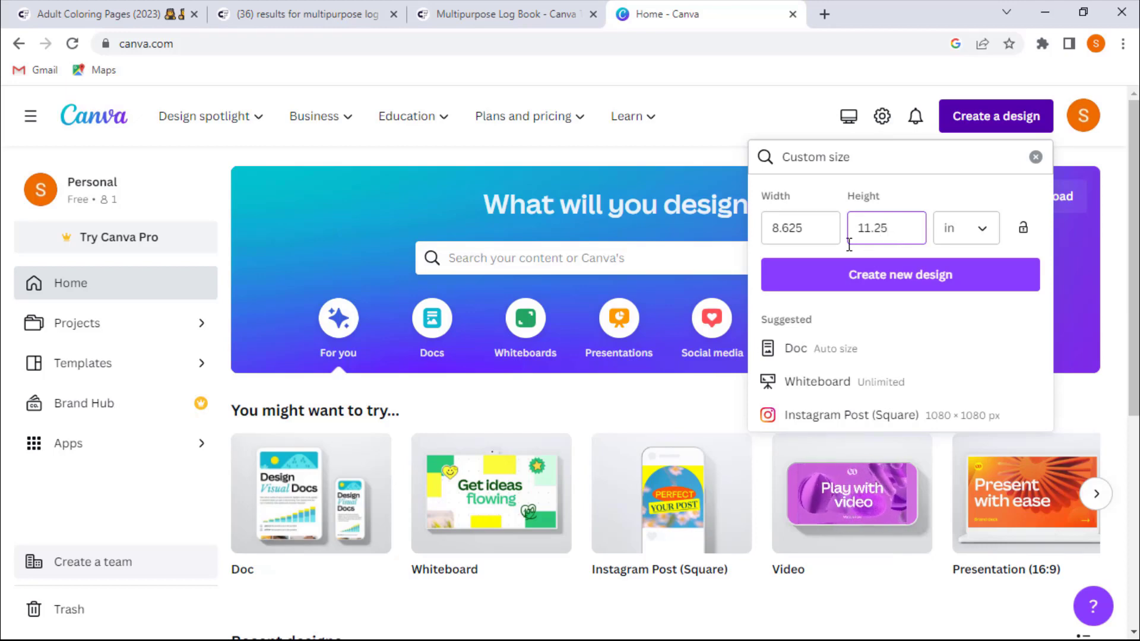
- Create the new 8.625 × 11.25 in custom-size design
double_click(792, 233)
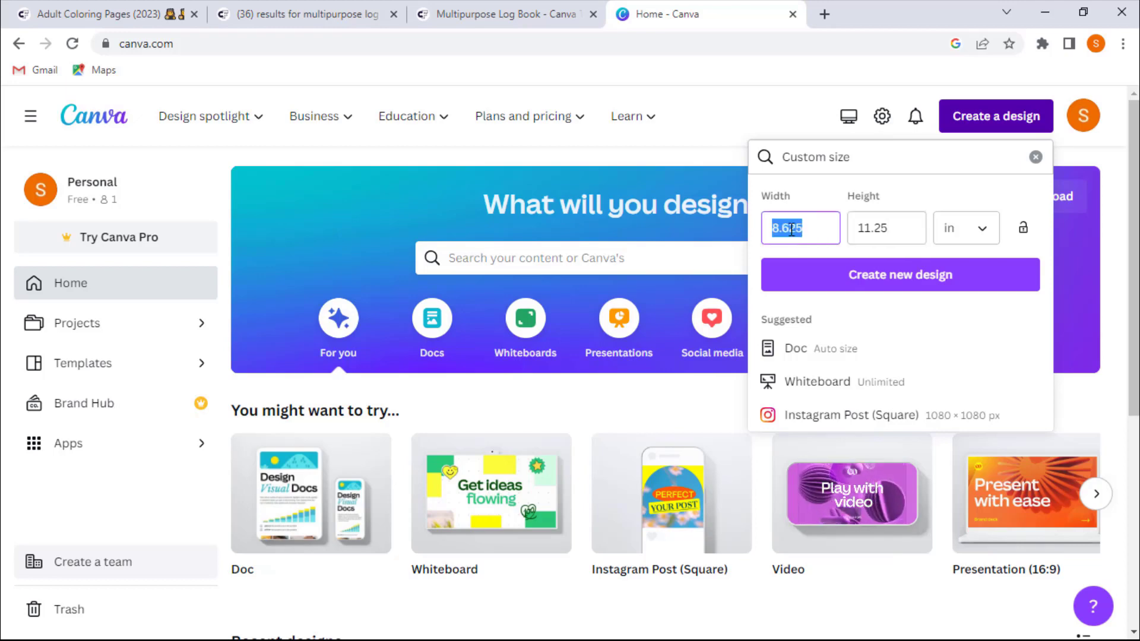
double_click(882, 238)
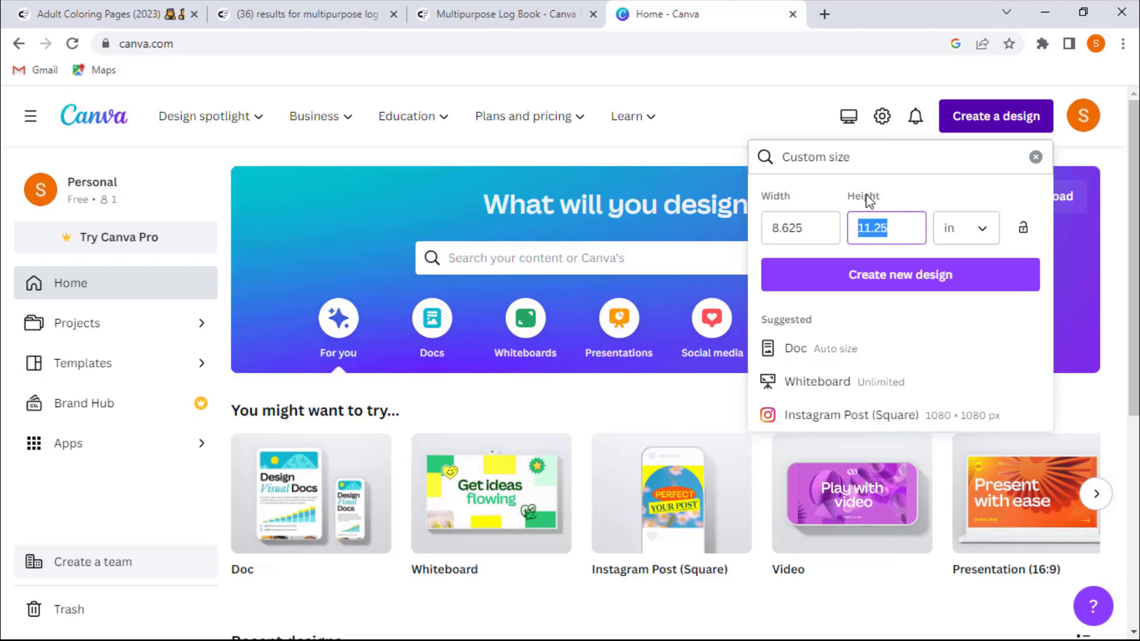
double_click(793, 229)
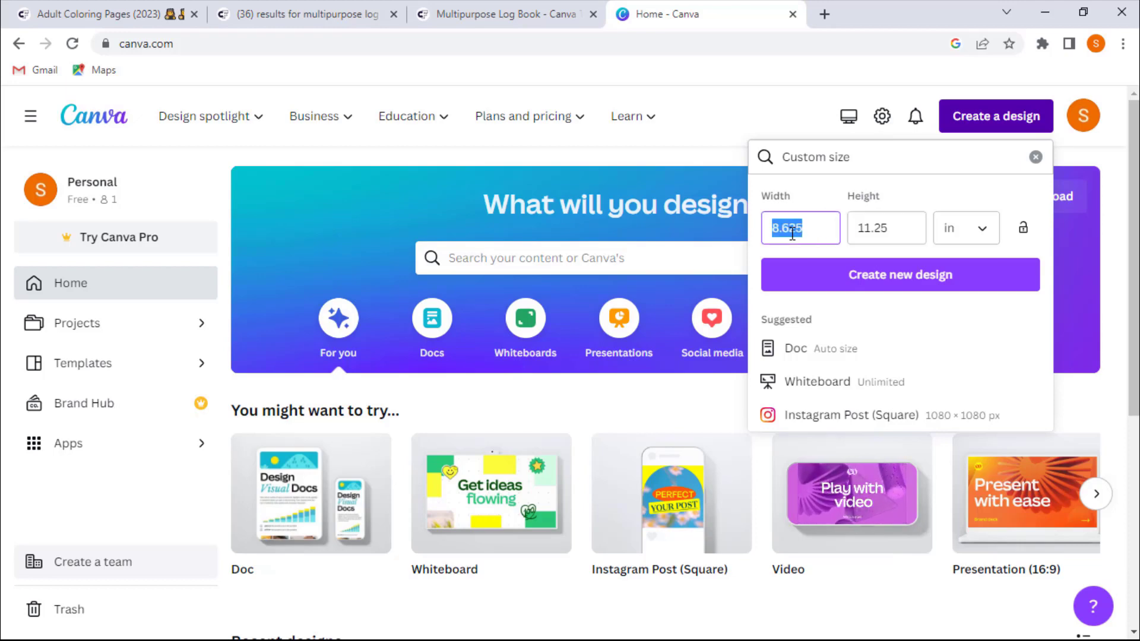
click(881, 228)
double_click(880, 227)
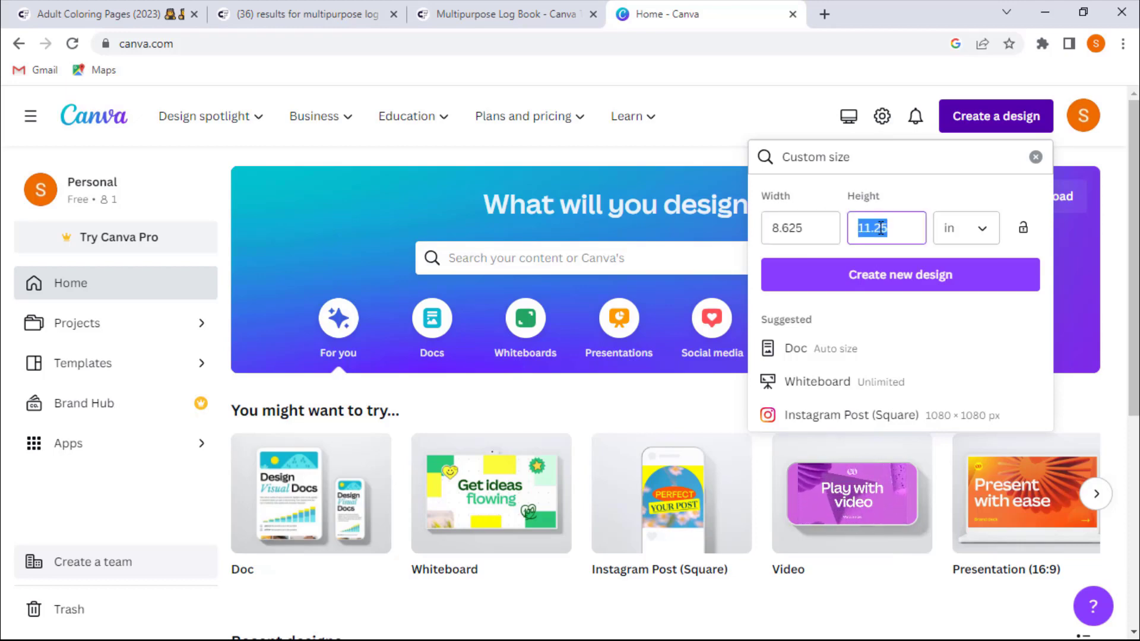
double_click(795, 229)
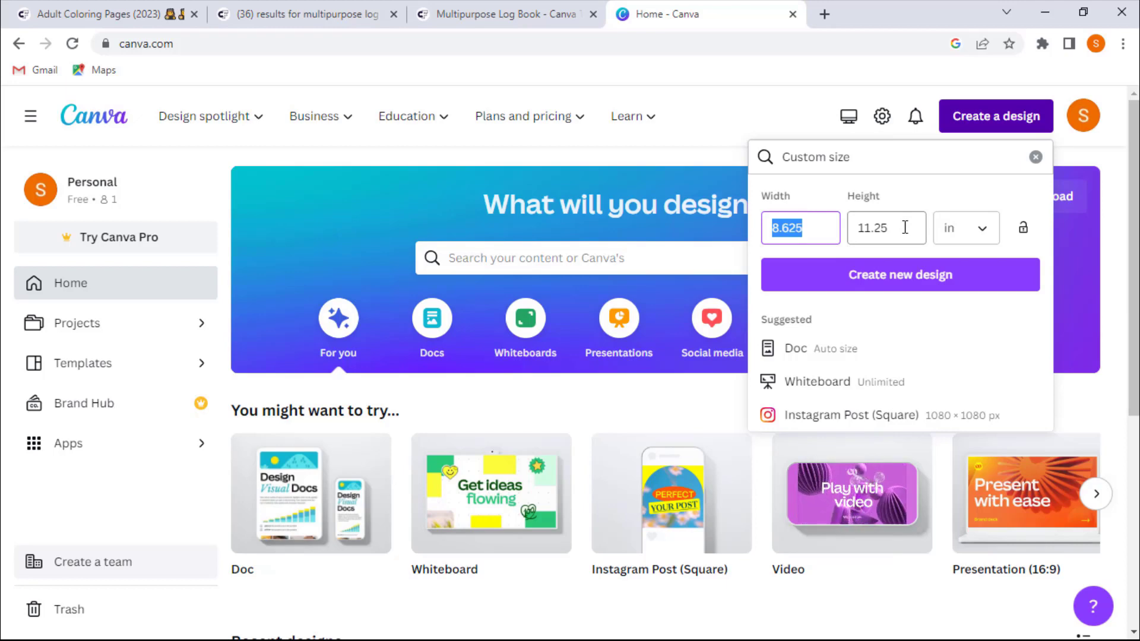
click(875, 235)
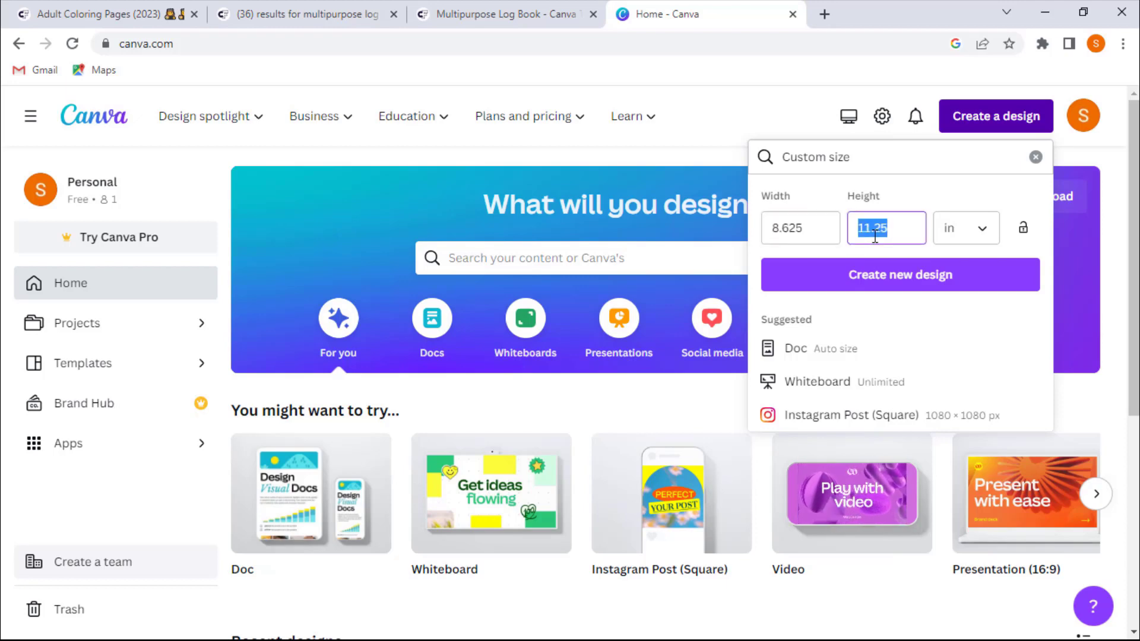
click(823, 227)
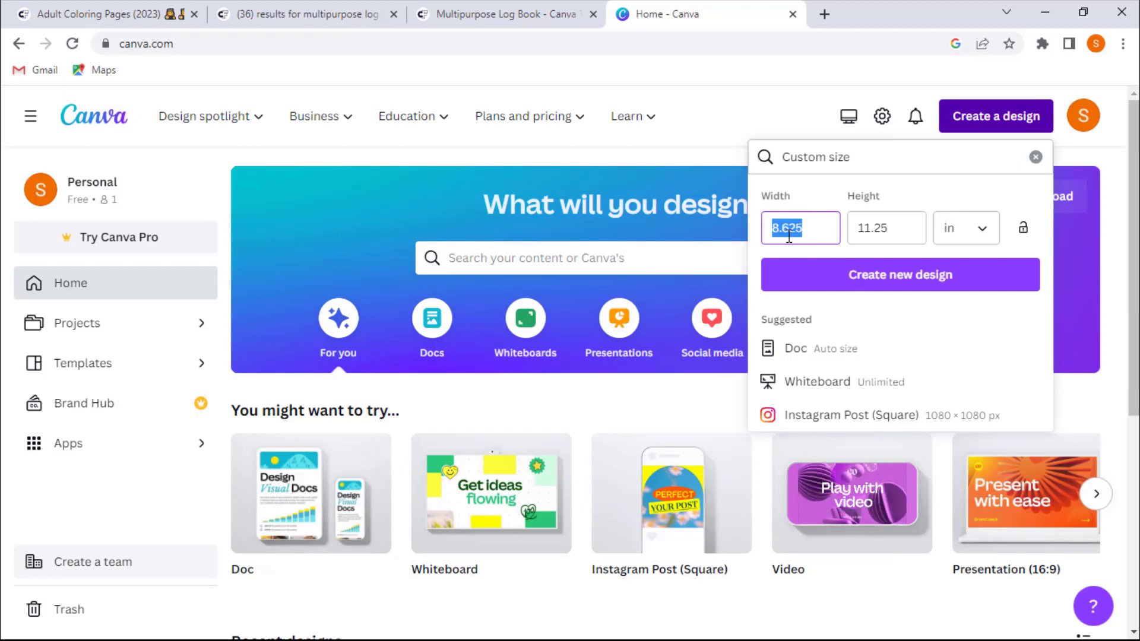
click(883, 228)
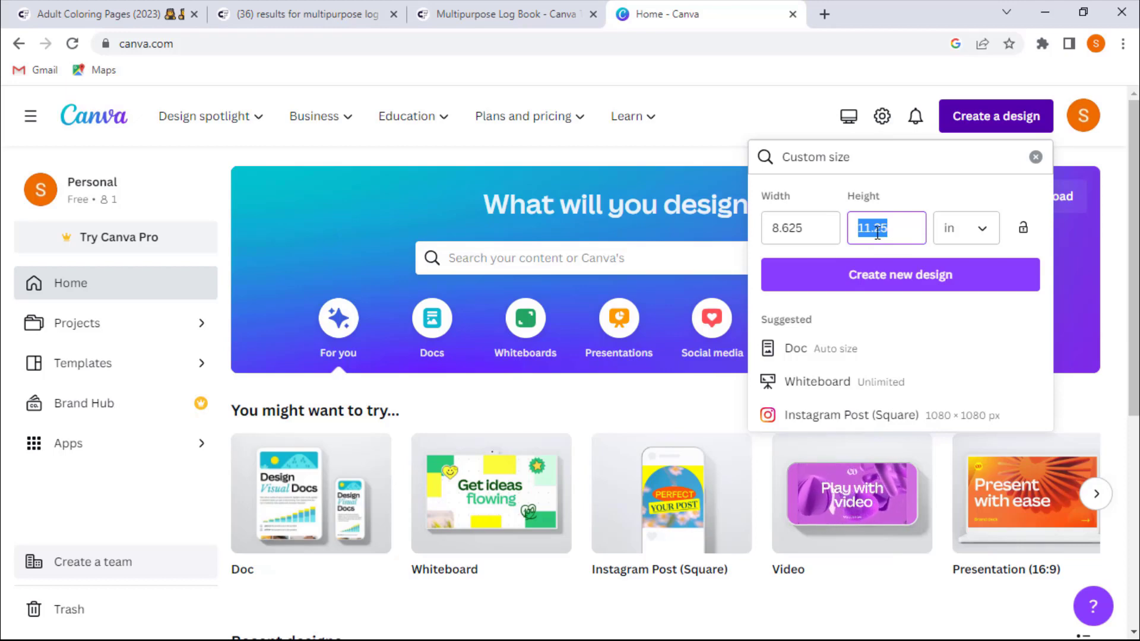
click(780, 230)
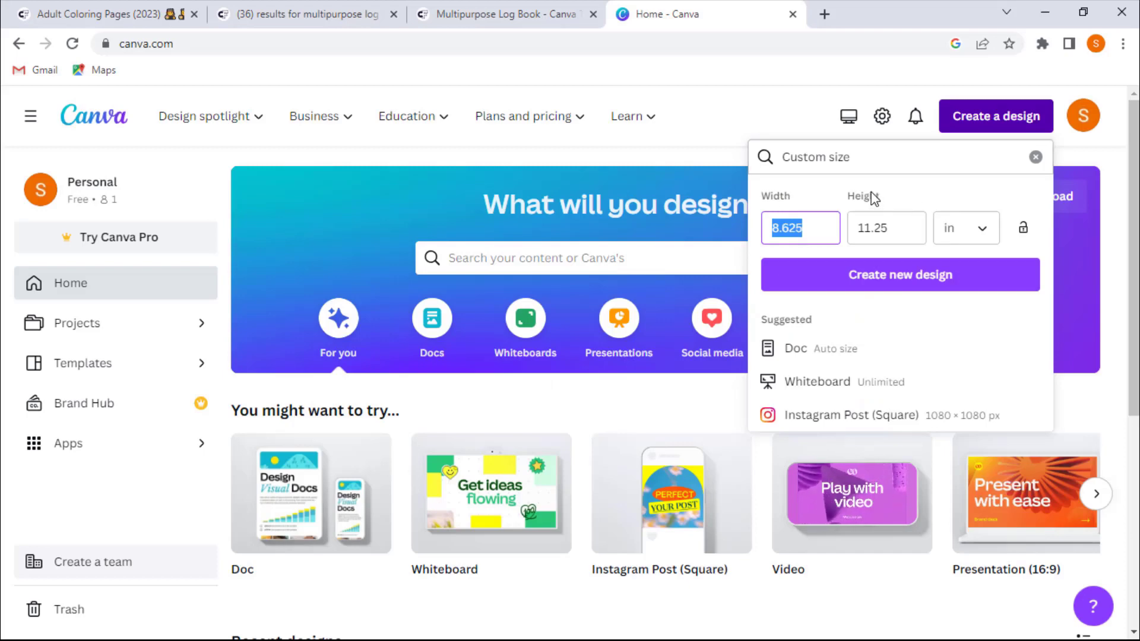
click(886, 280)
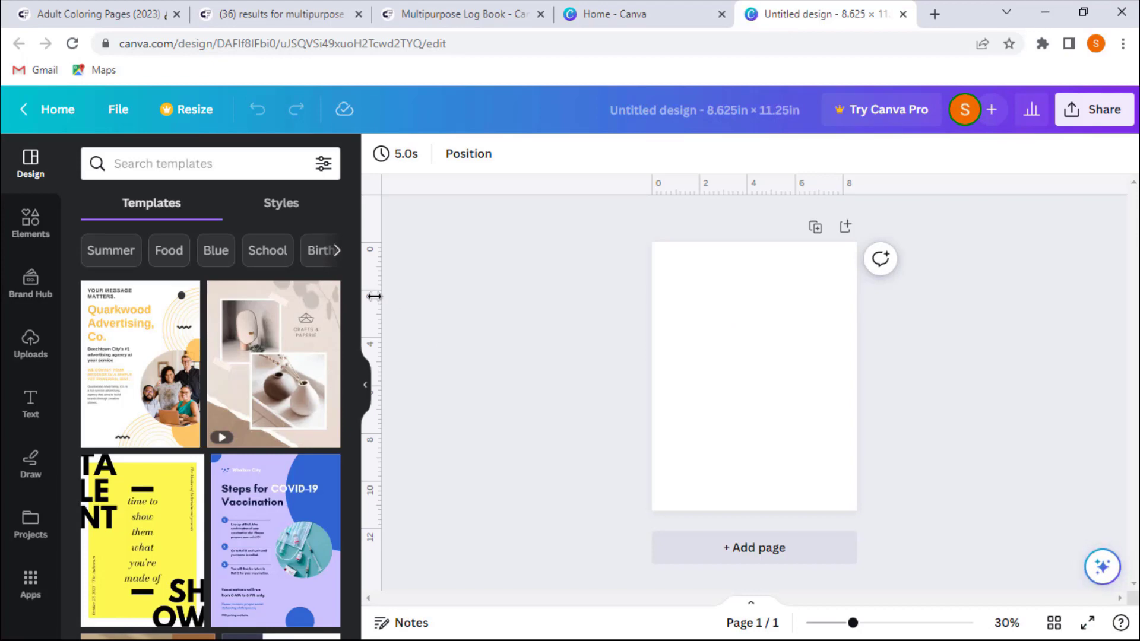
- Place ruler guides marking margins on all four edges of the page, the left one at about 0.574 in
drag(374, 296, 665, 301)
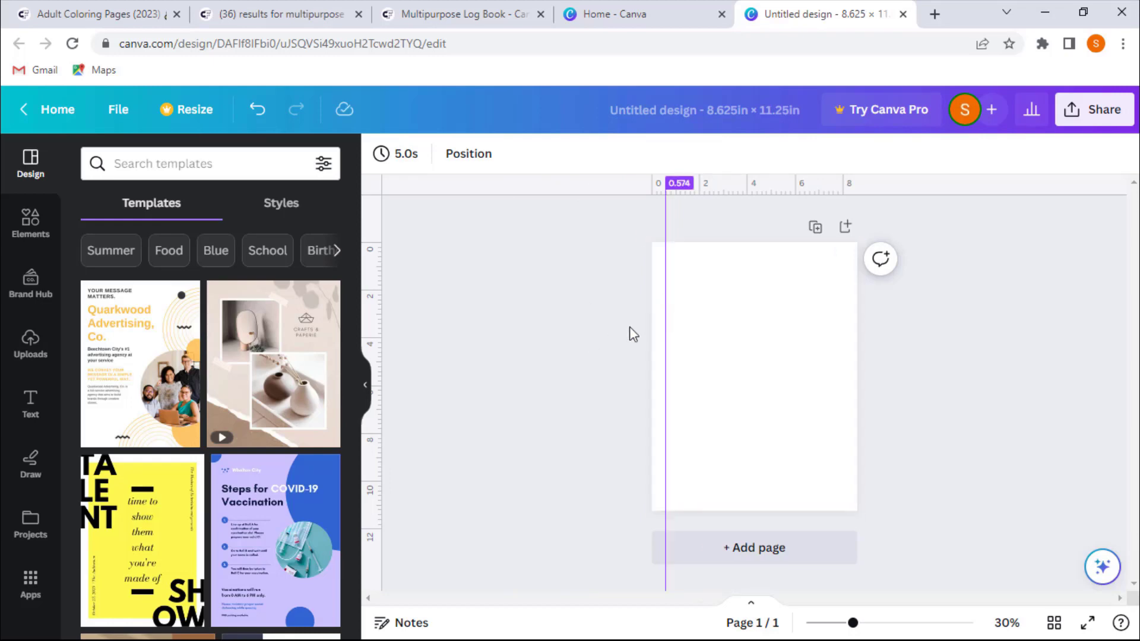
drag(733, 217, 735, 255)
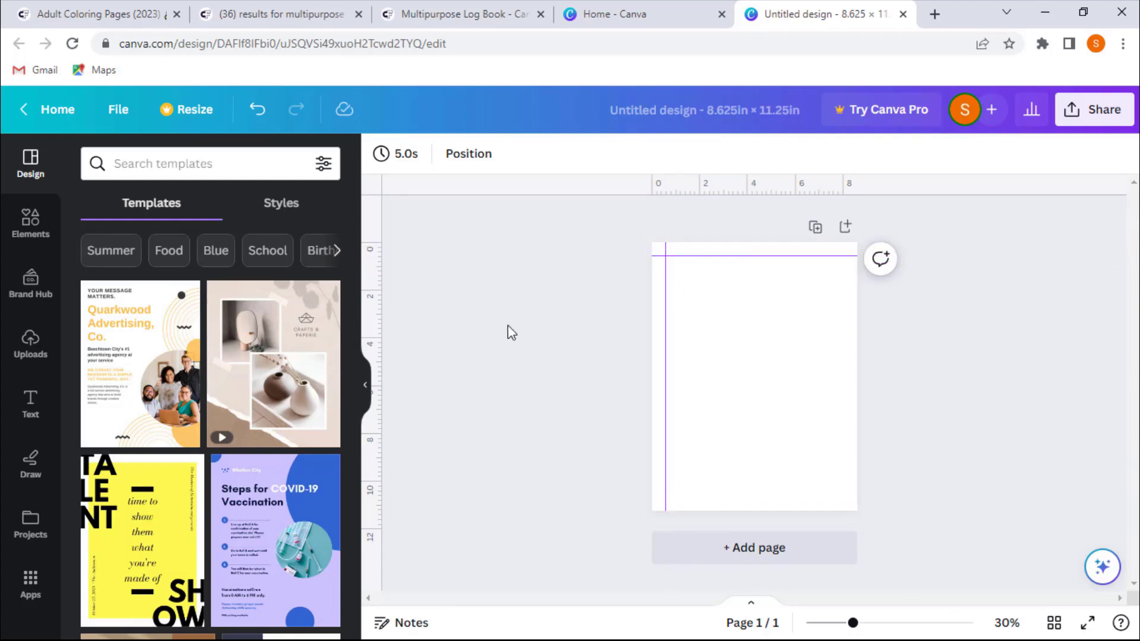
drag(377, 325, 843, 301)
drag(761, 186, 775, 495)
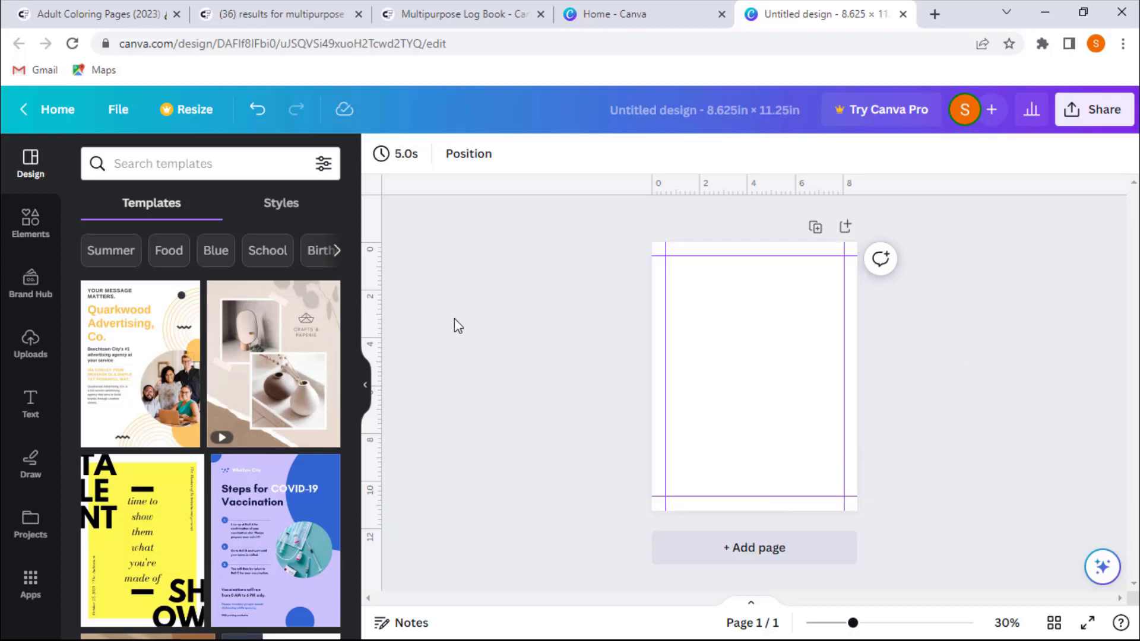
- Search the elements for table and insert a plain grid table onto the page
key(ctrl+plus)
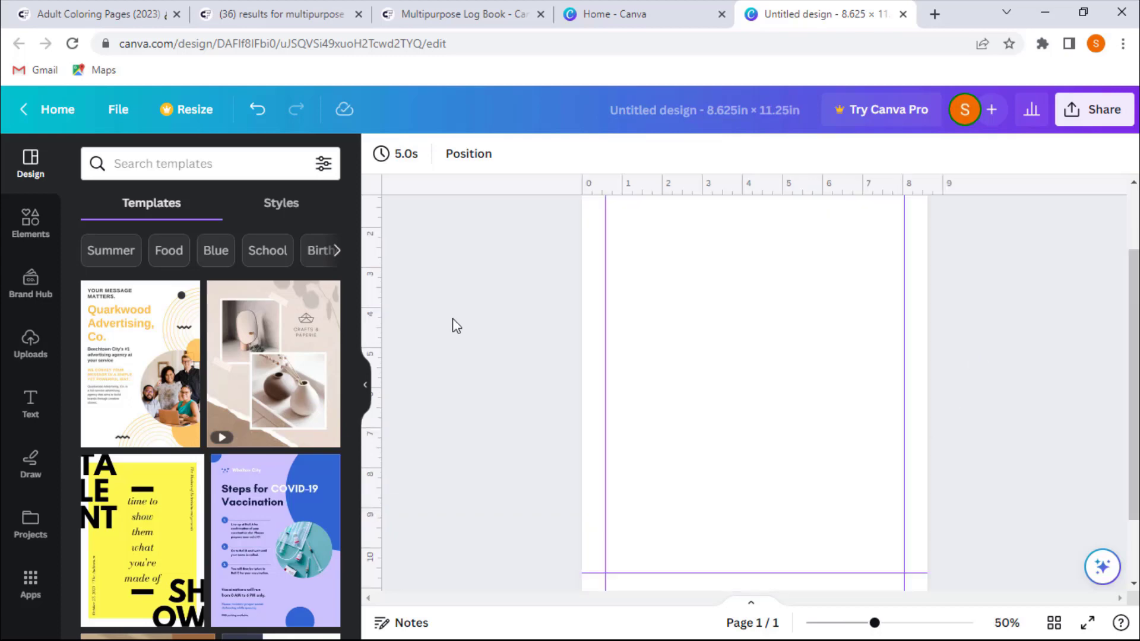
scroll(518, 361, up, 2)
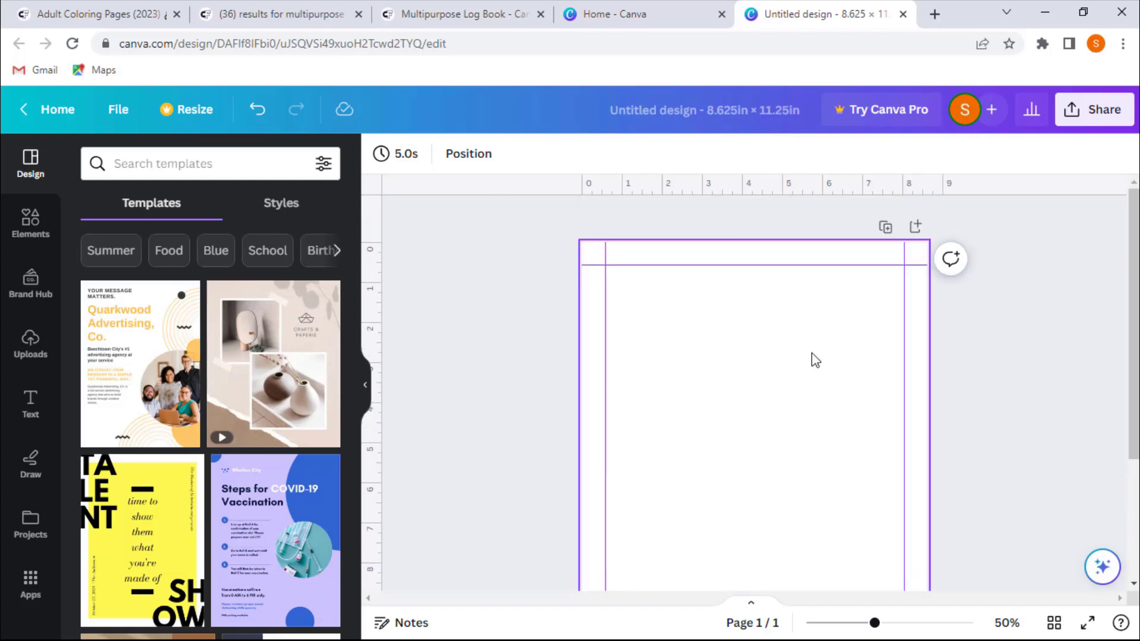
scroll(778, 356, down, 4)
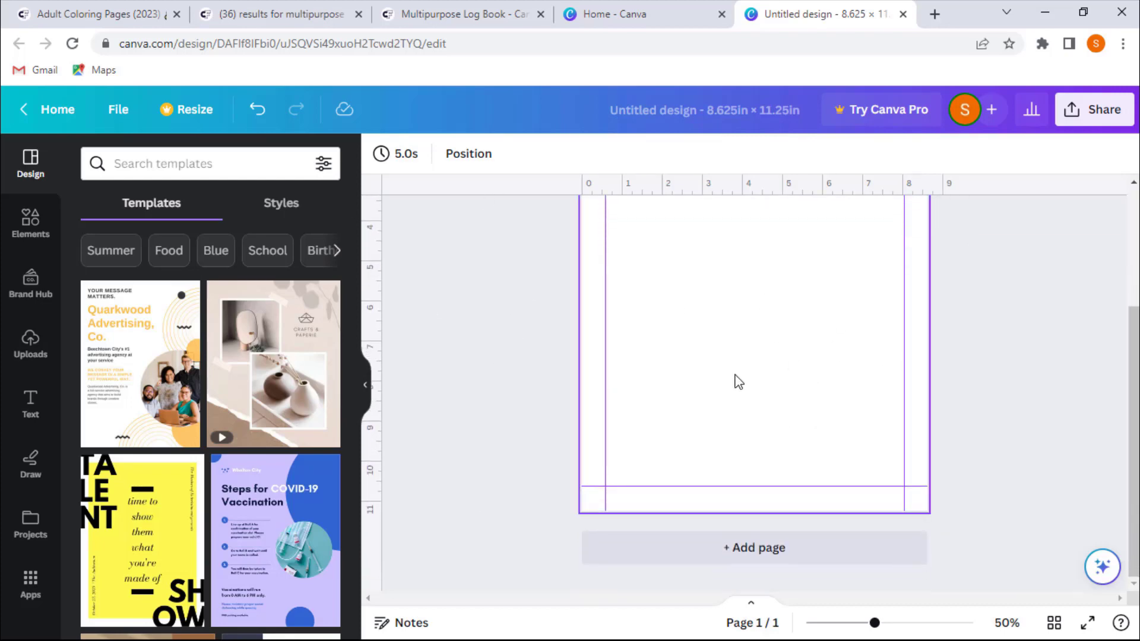
scroll(562, 401, up, 3)
scroll(561, 403, up, 1)
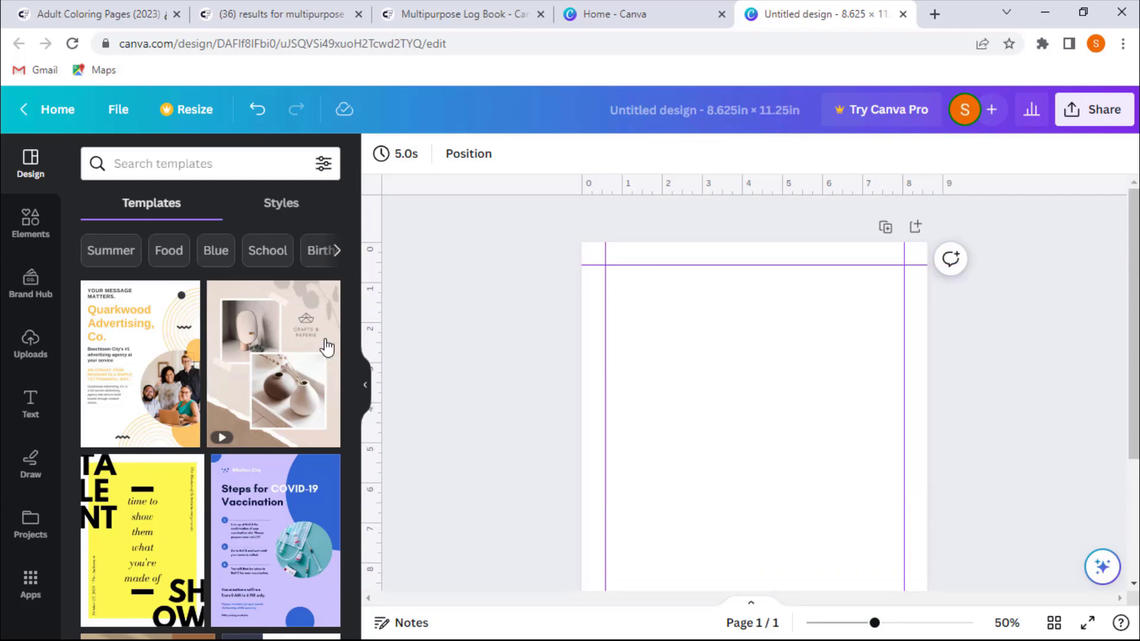
click(5, 227)
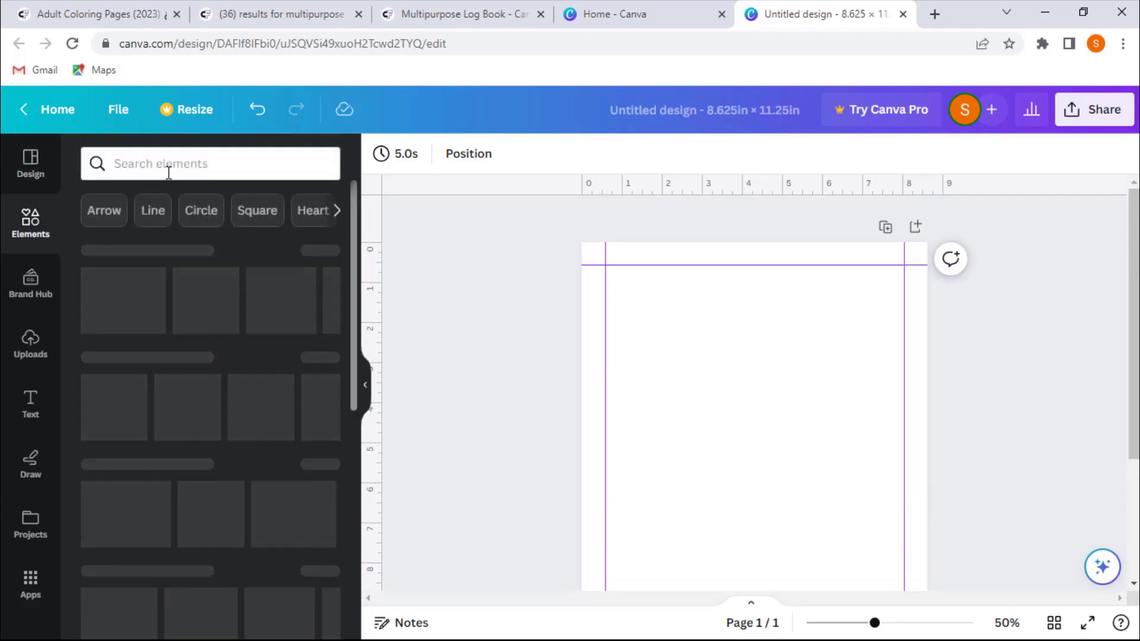
click(178, 161)
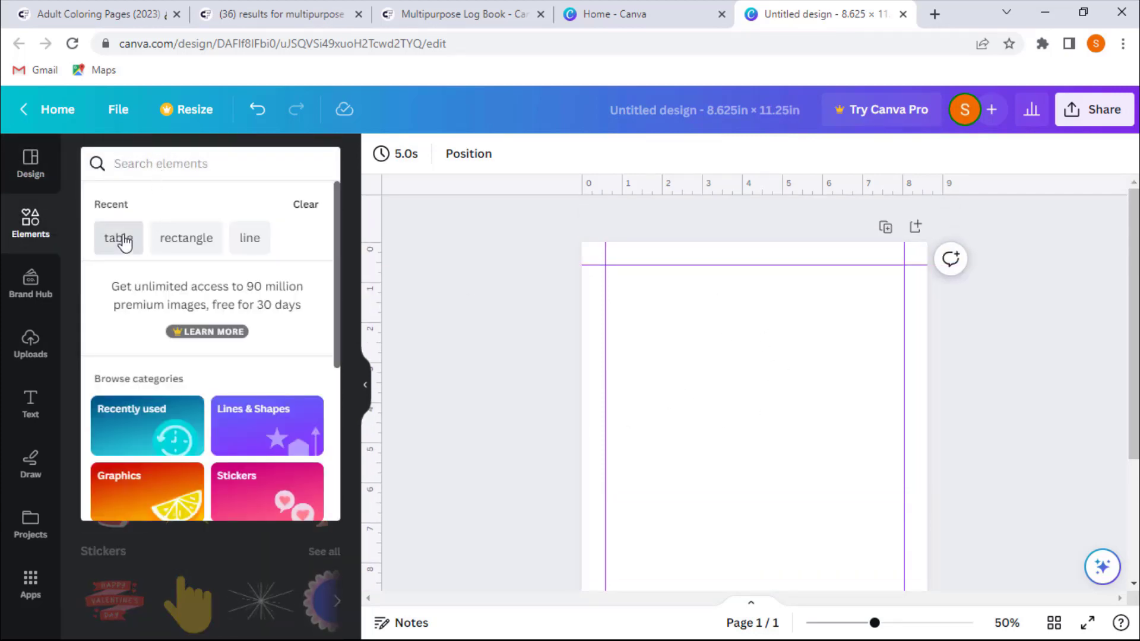
click(121, 240)
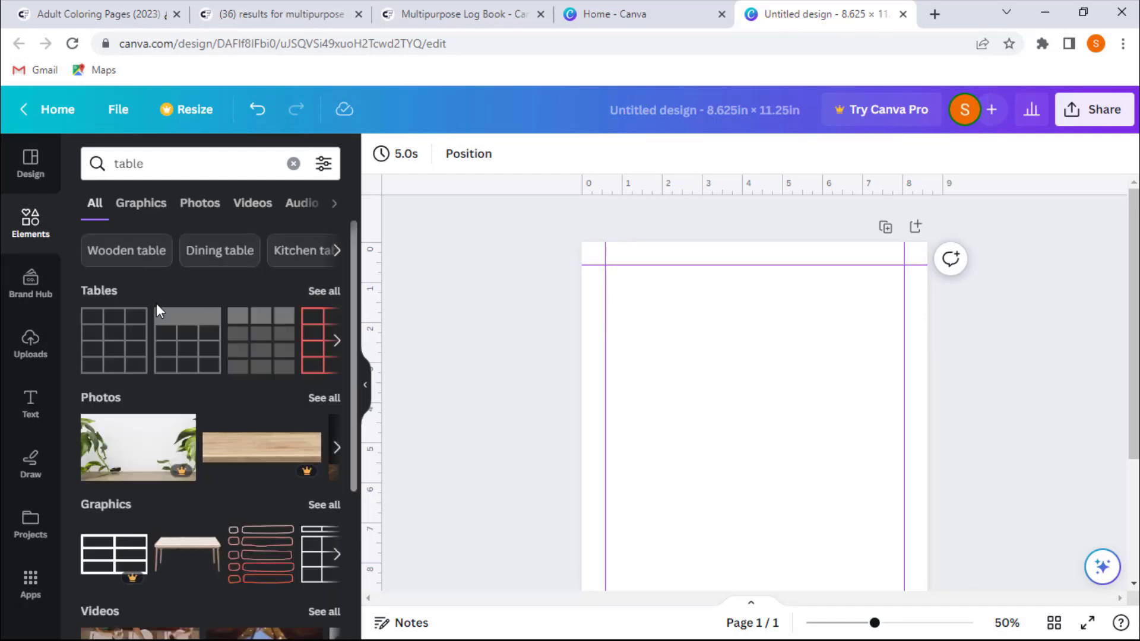
click(117, 333)
- Move the table up toward the top of the page just inside the margin guides
scroll(492, 354, down, 3)
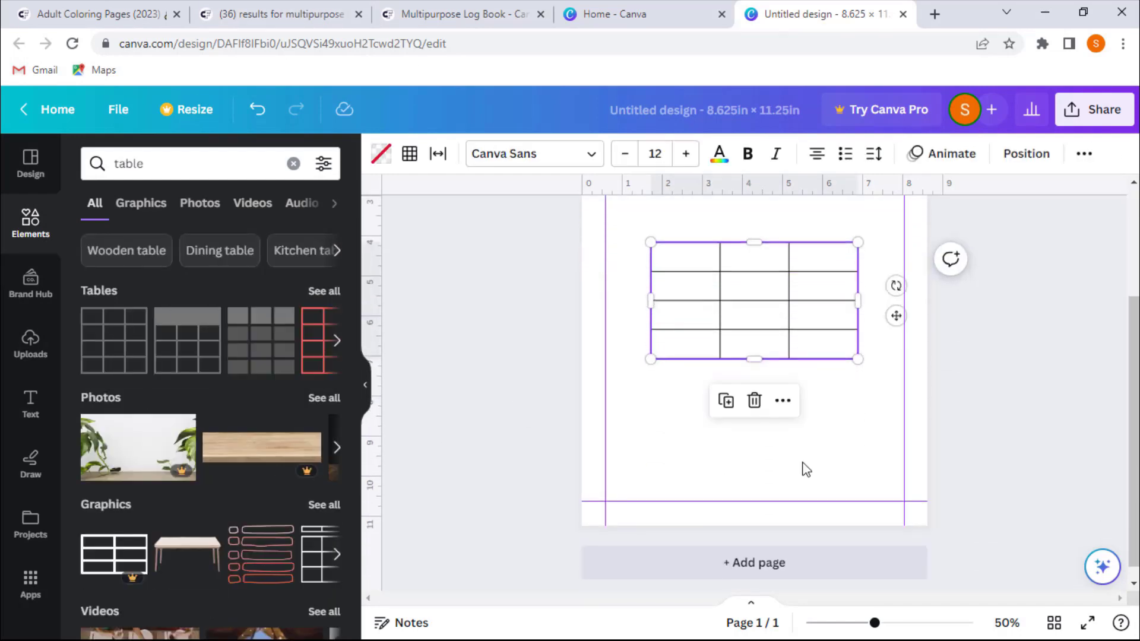
scroll(499, 348, up, 3)
click(746, 466)
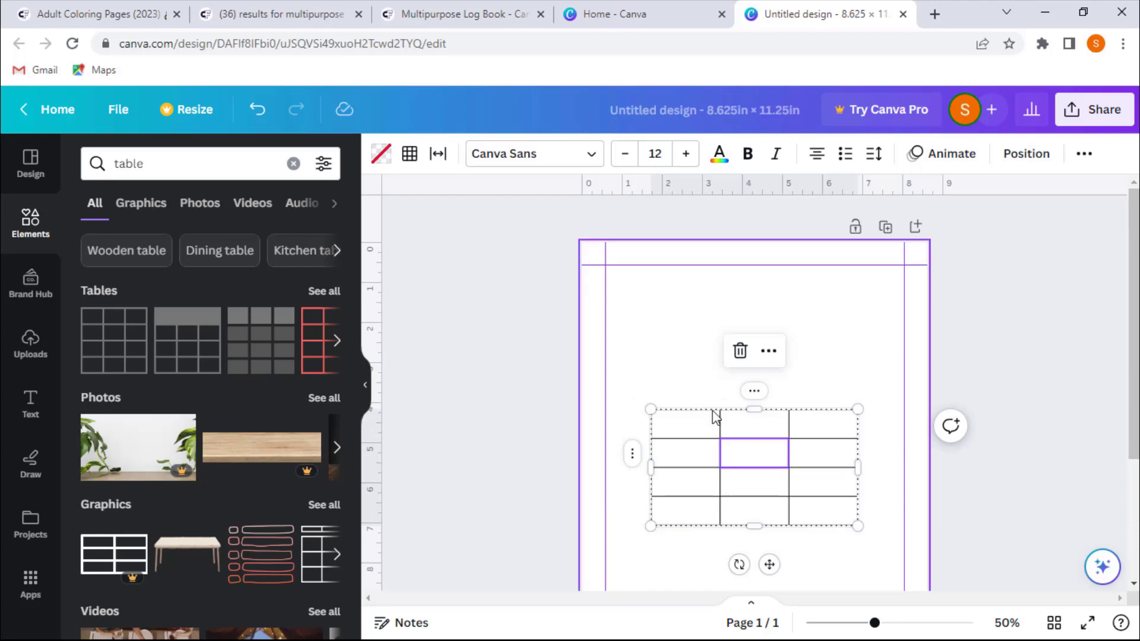
drag(768, 564, 722, 453)
drag(710, 412, 711, 404)
click(725, 351)
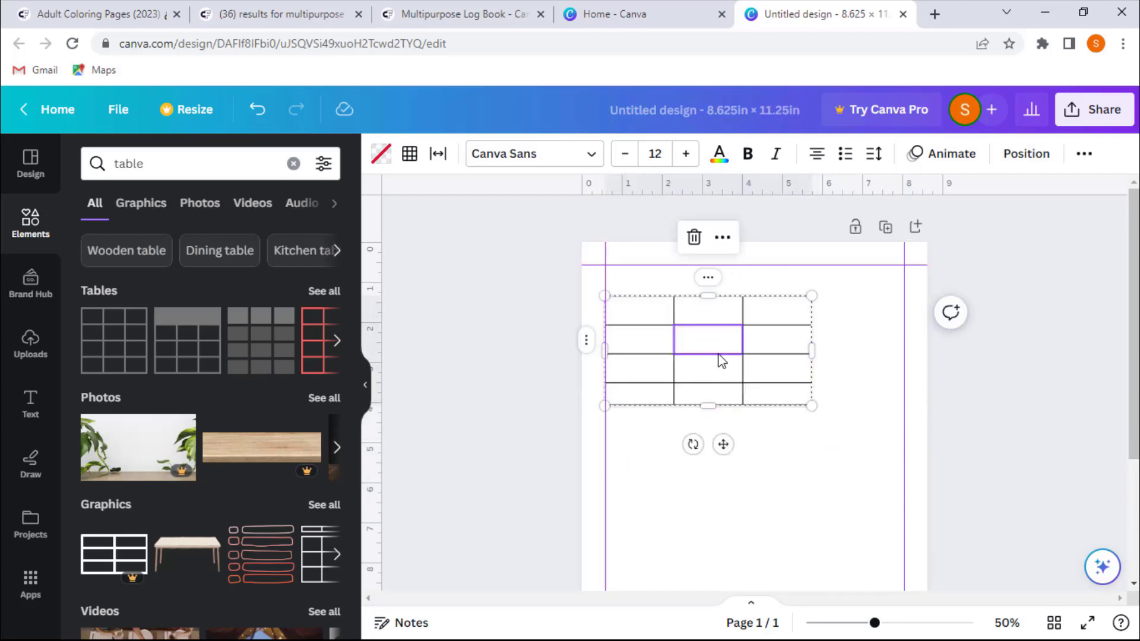
- Adjust column widths and add more columns to the table through the column options
drag(743, 362, 731, 365)
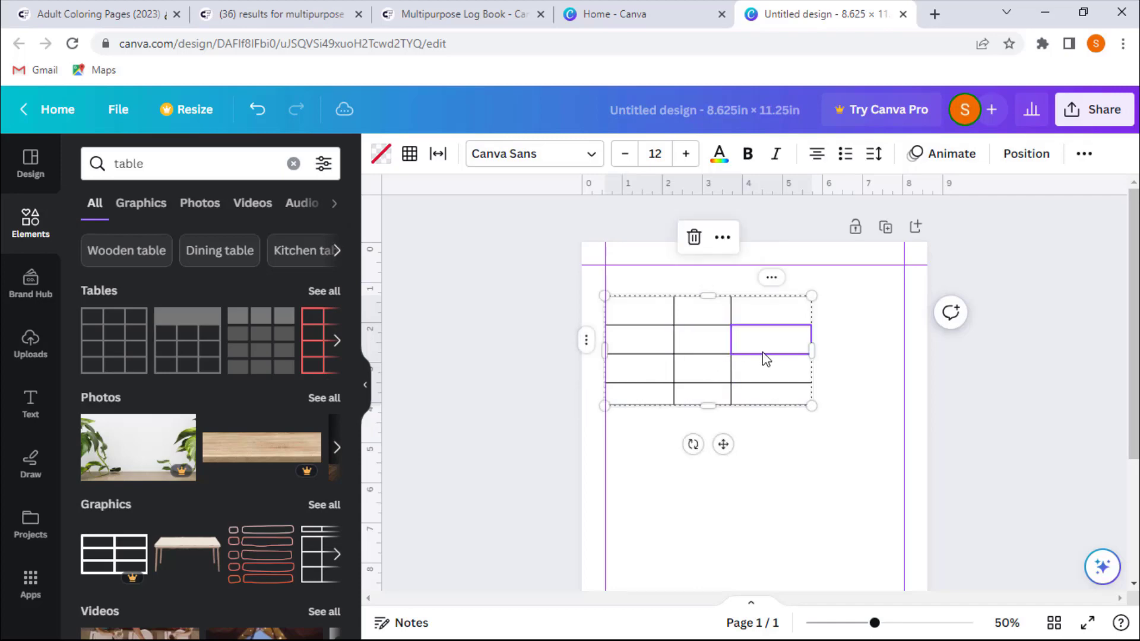
click(771, 279)
click(825, 291)
click(725, 278)
click(772, 278)
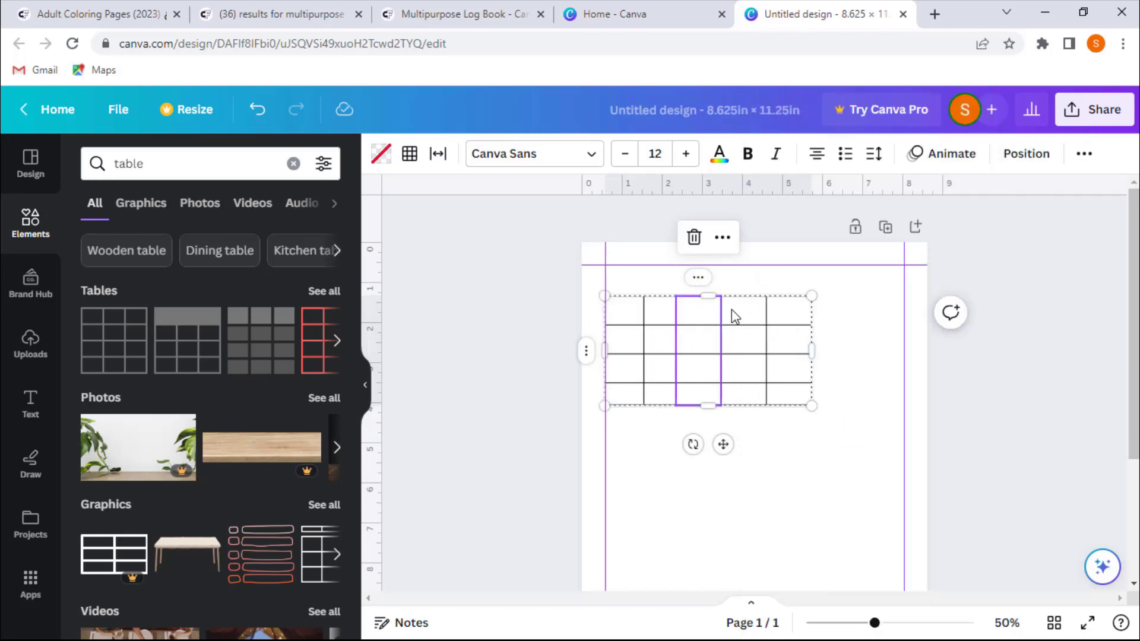
click(634, 321)
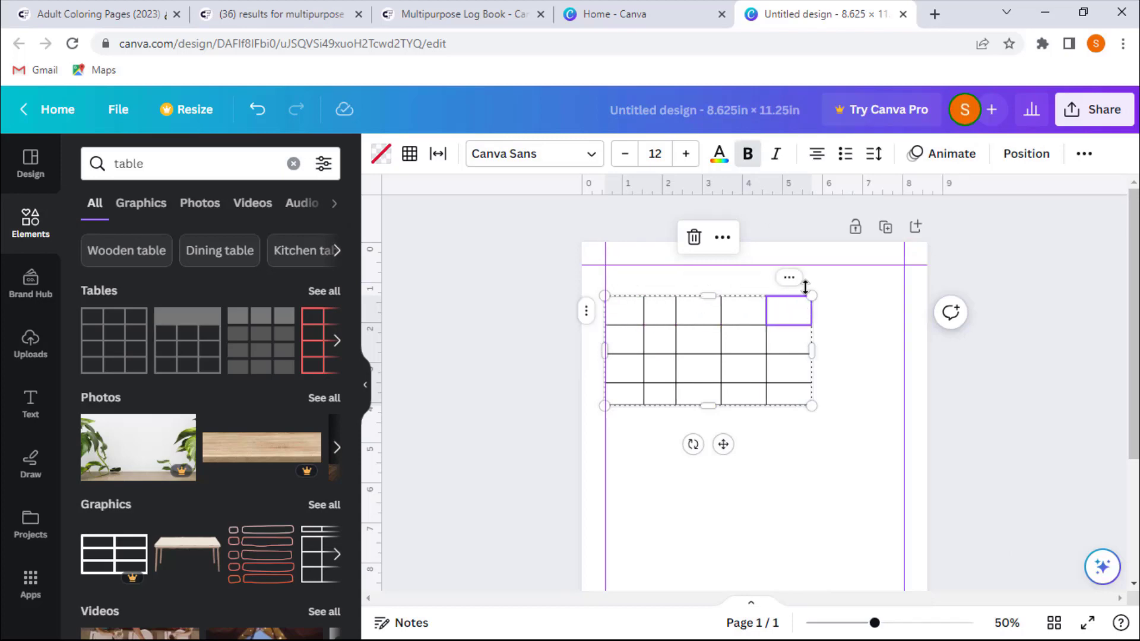
click(789, 277)
click(855, 292)
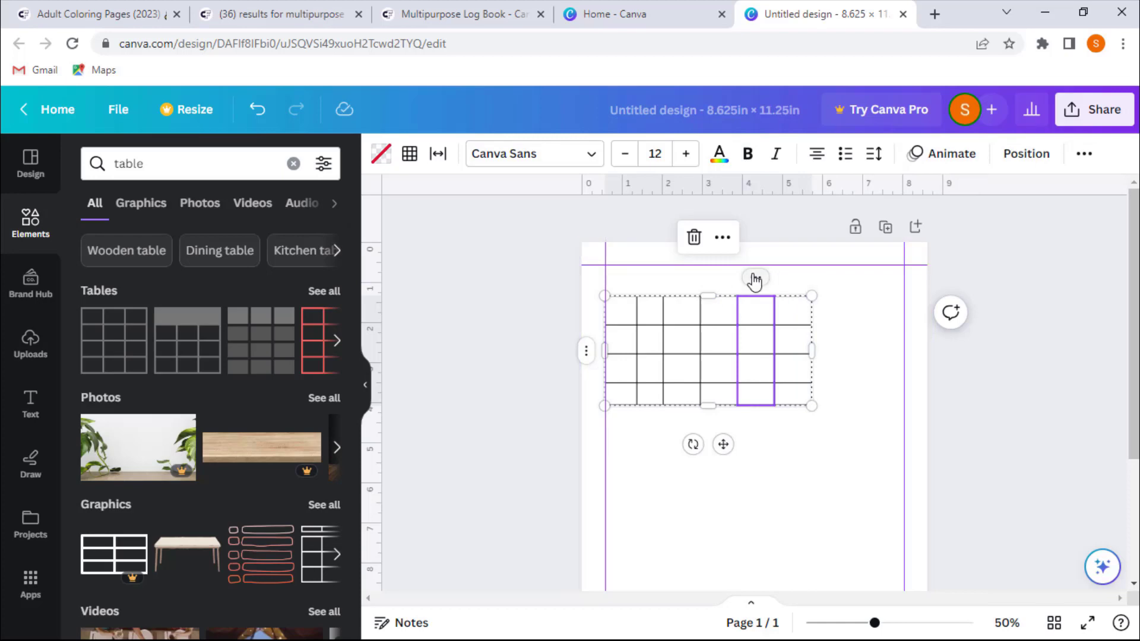
click(755, 279)
click(832, 277)
click(736, 343)
click(796, 339)
- Add rows to the table through the row options menu
click(621, 395)
click(587, 395)
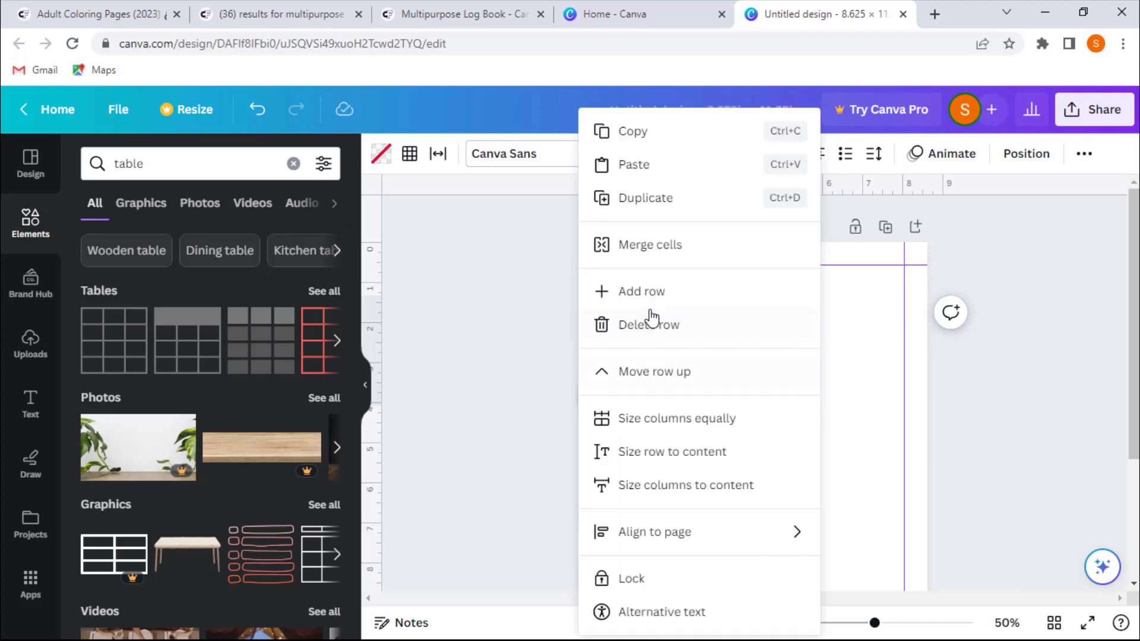
click(645, 292)
click(590, 398)
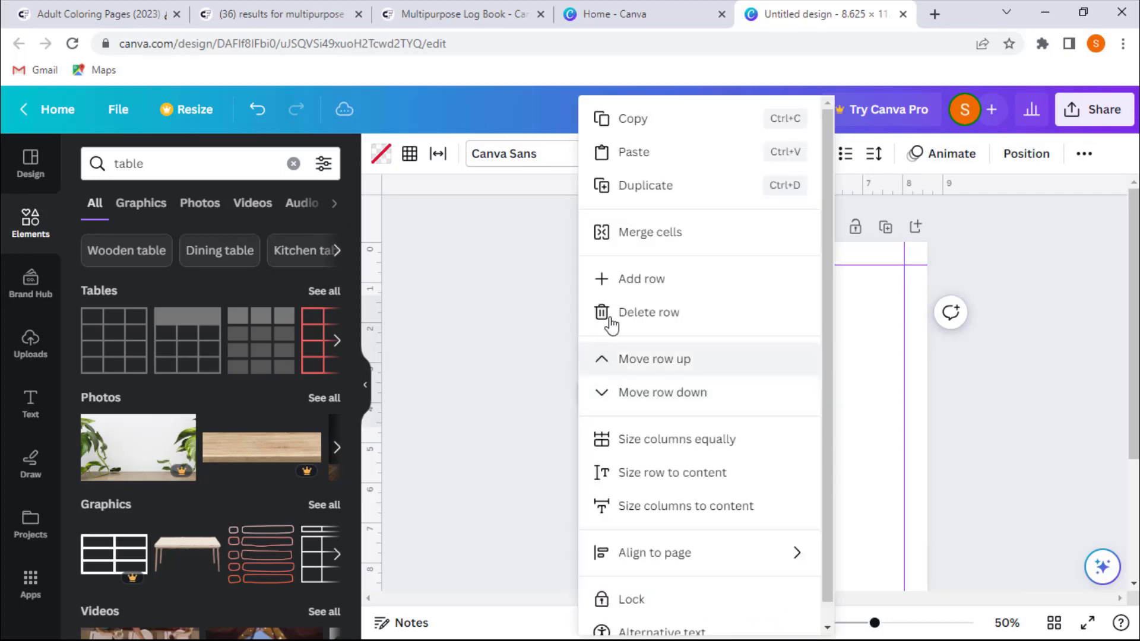
click(626, 280)
click(585, 394)
click(619, 282)
- Keep adding rows to the table through the row options until it fills most of the page height
scroll(535, 391, down, 3)
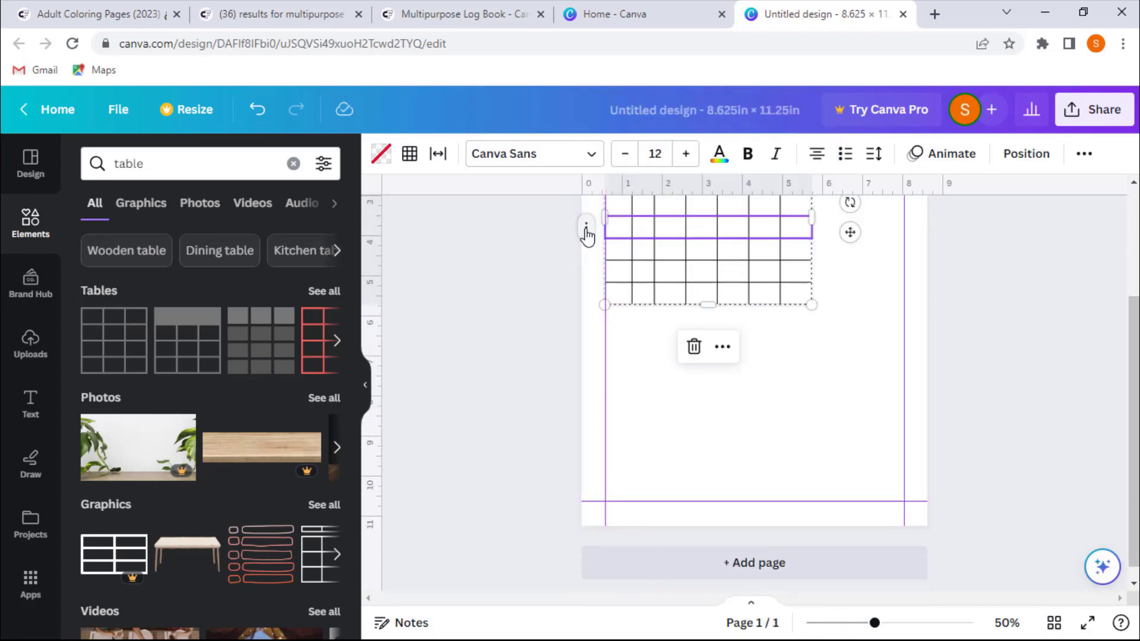
click(586, 230)
click(594, 276)
click(586, 212)
click(586, 217)
click(624, 278)
click(586, 216)
click(634, 280)
click(586, 216)
click(624, 281)
click(587, 216)
click(624, 278)
click(586, 214)
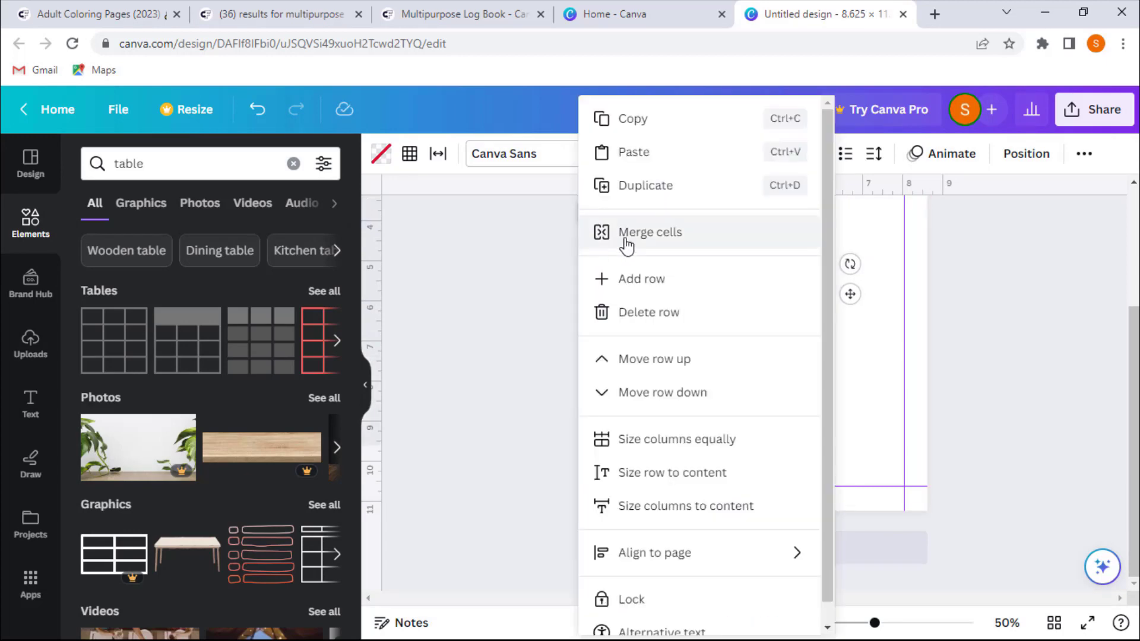
click(623, 278)
scroll(554, 373, up, 3)
click(588, 378)
click(623, 279)
scroll(482, 351, down, 3)
scroll(482, 350, up, 3)
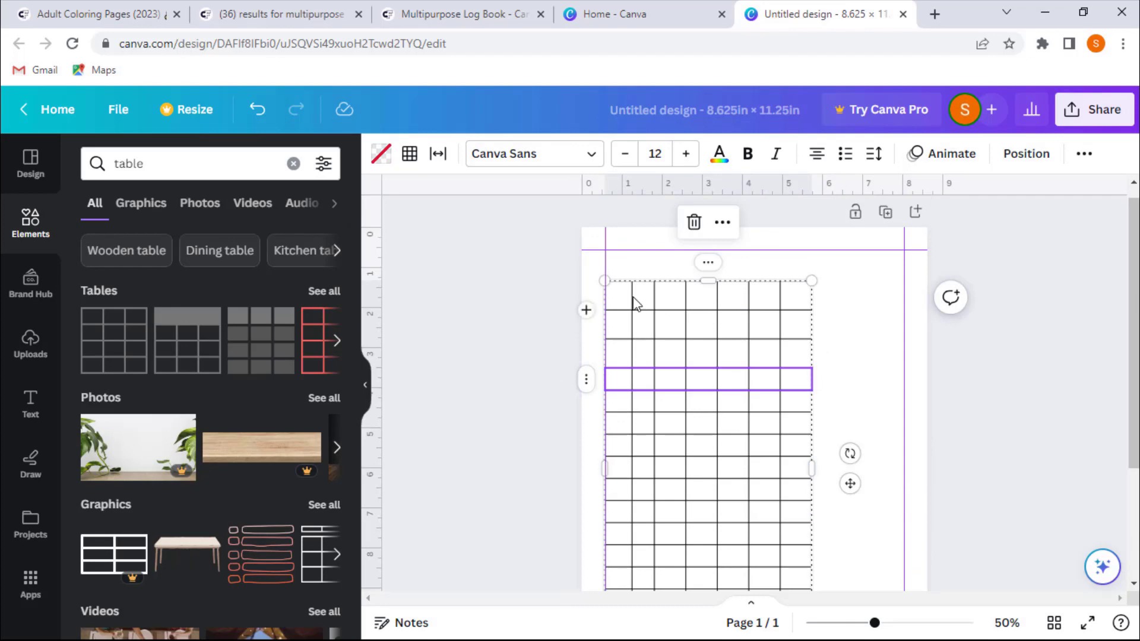
- Widen the table to about 6.3 in and drag the column borders to make some columns narrower and others wider
click(671, 303)
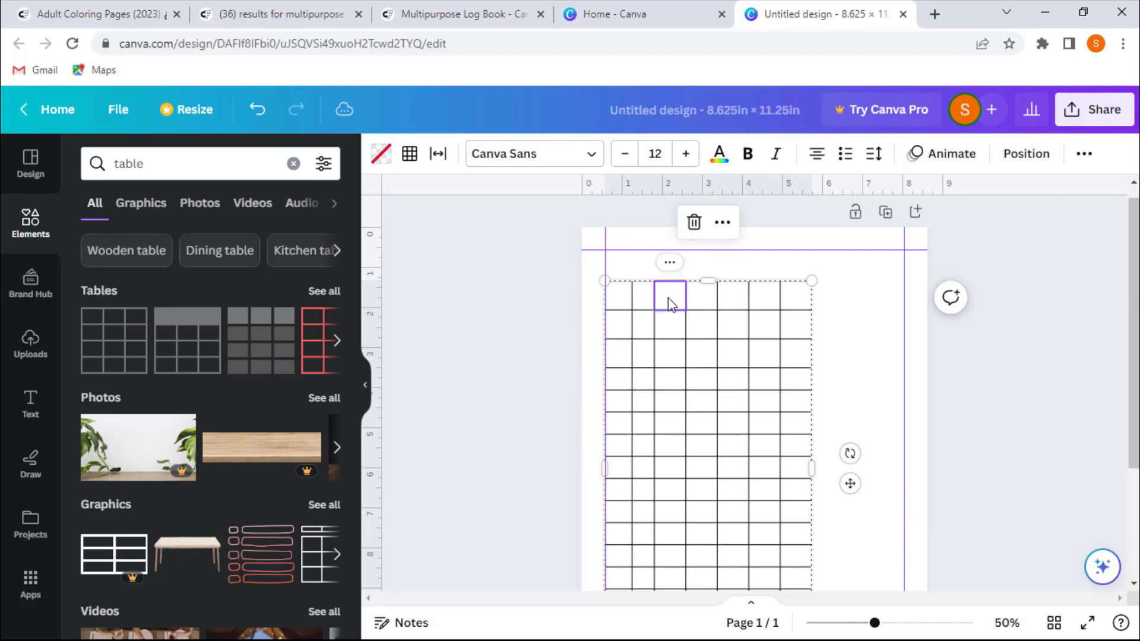
click(689, 334)
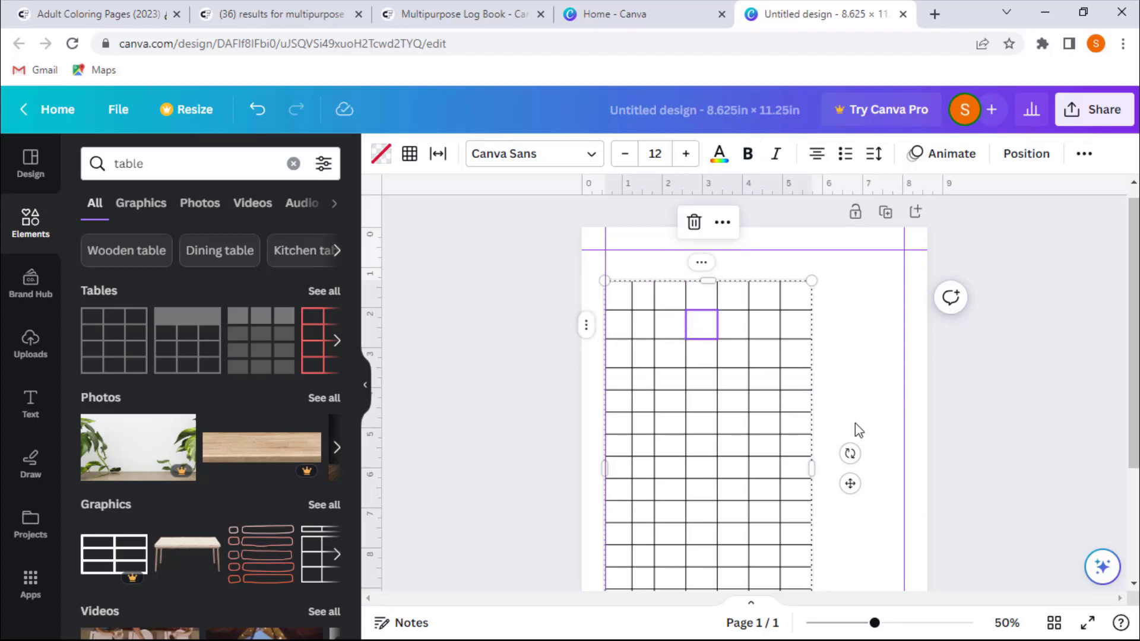
drag(814, 464, 858, 466)
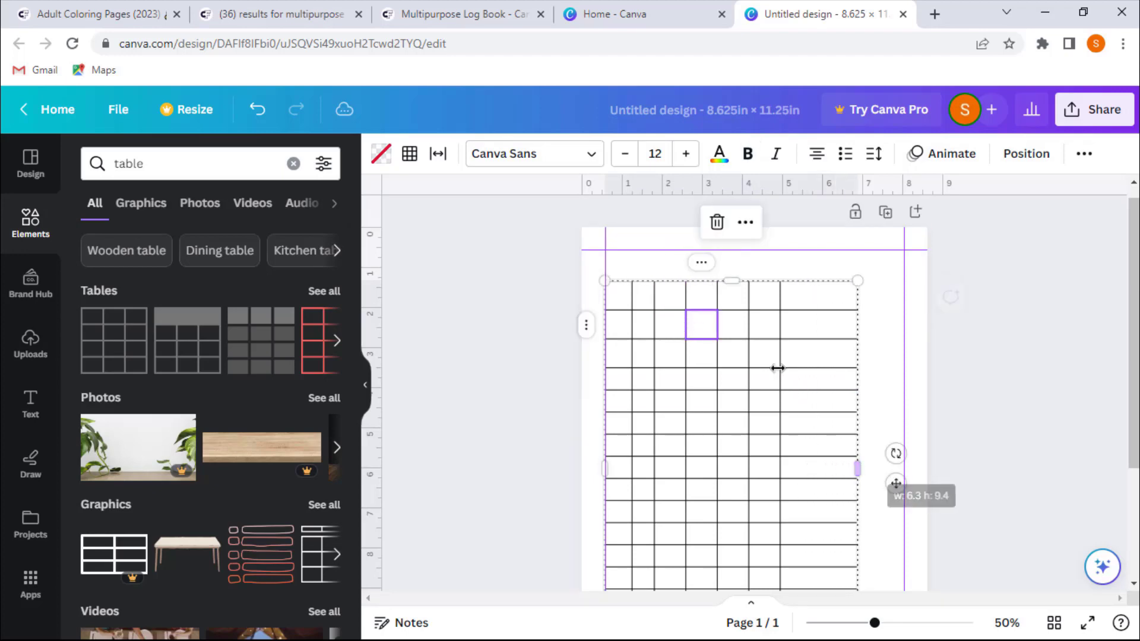
drag(805, 357, 820, 357)
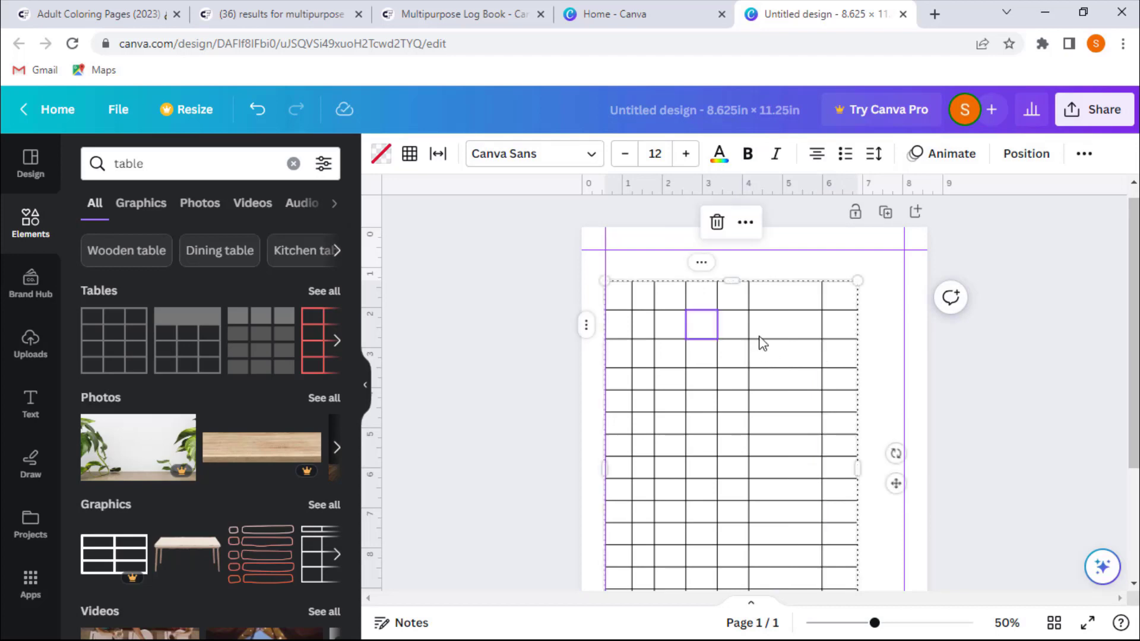
drag(748, 324, 809, 320)
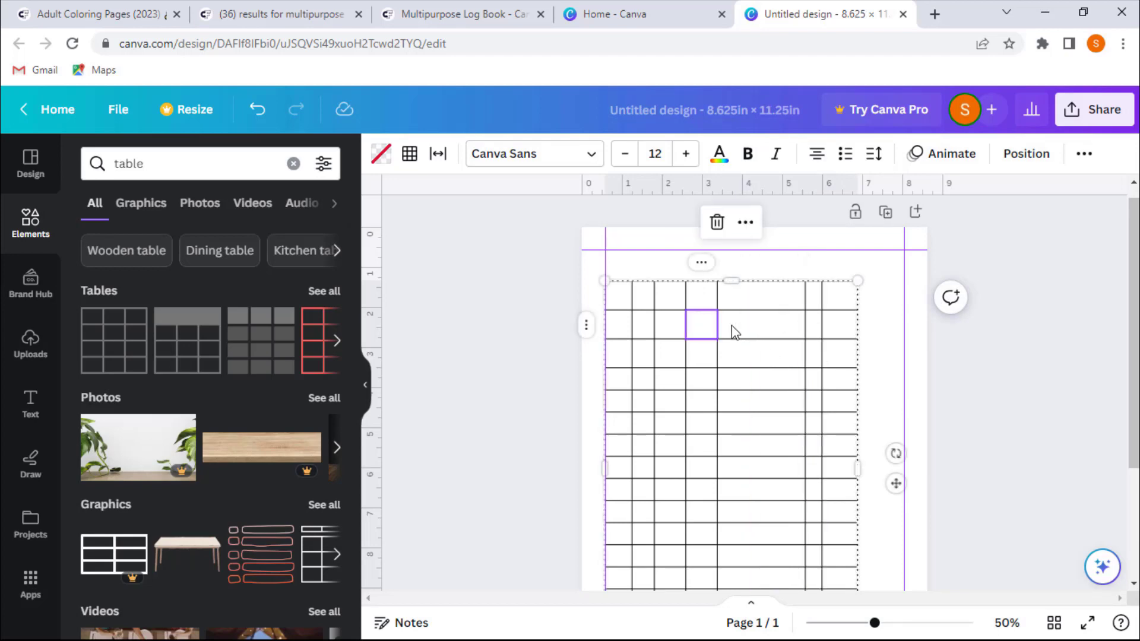
drag(719, 320, 812, 319)
drag(689, 326, 655, 324)
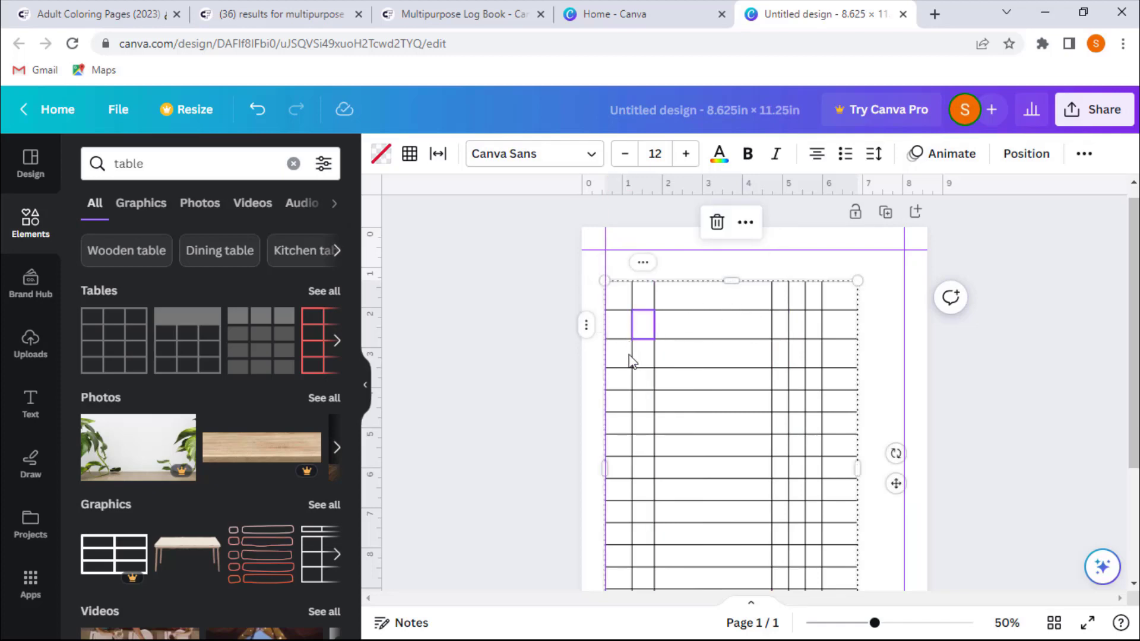
drag(655, 296, 649, 299)
click(629, 302)
scroll(588, 324, up, 3)
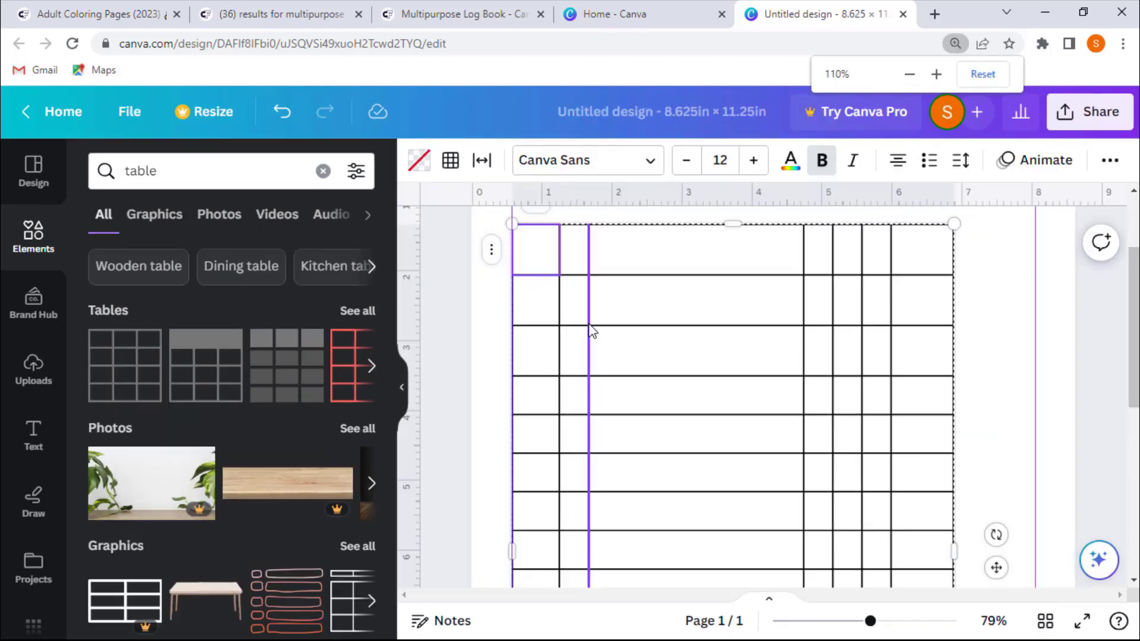
scroll(619, 415, up, 3)
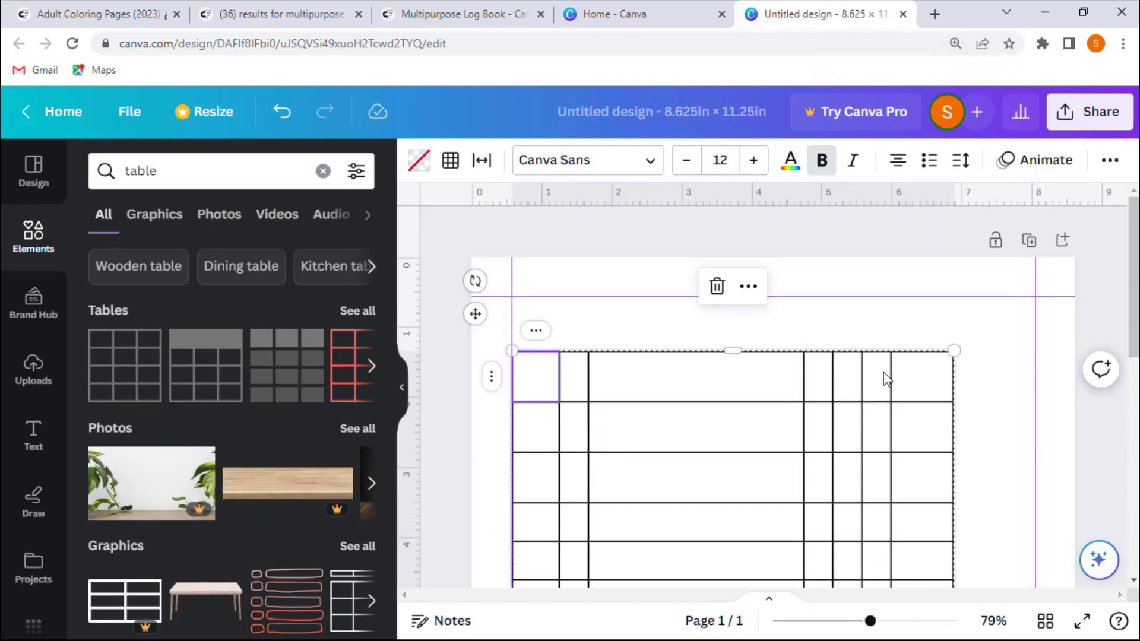
- Select the last four columns and size them equally
click(822, 382)
click(824, 384)
click(848, 393)
drag(919, 389, 818, 395)
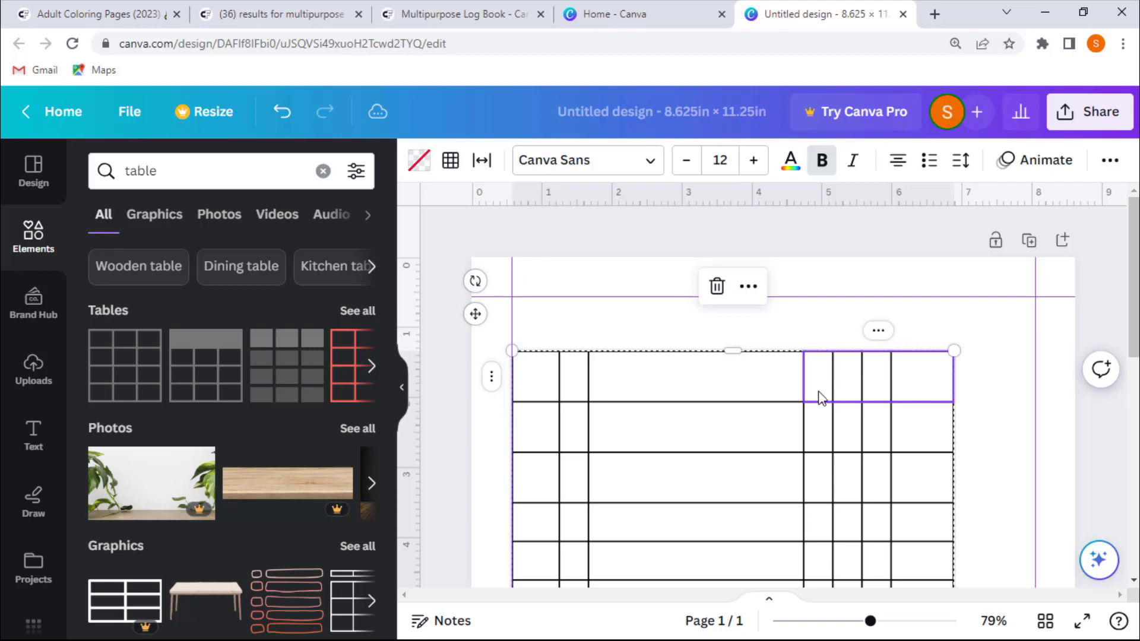
right_click(848, 381)
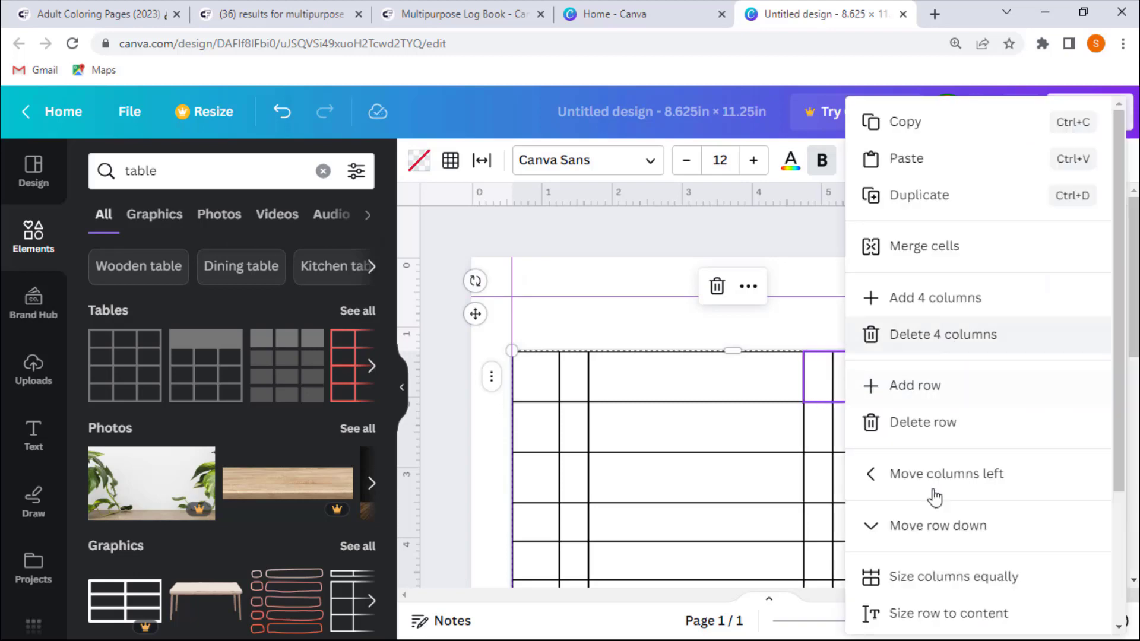
click(909, 581)
scroll(1029, 352, down, 1)
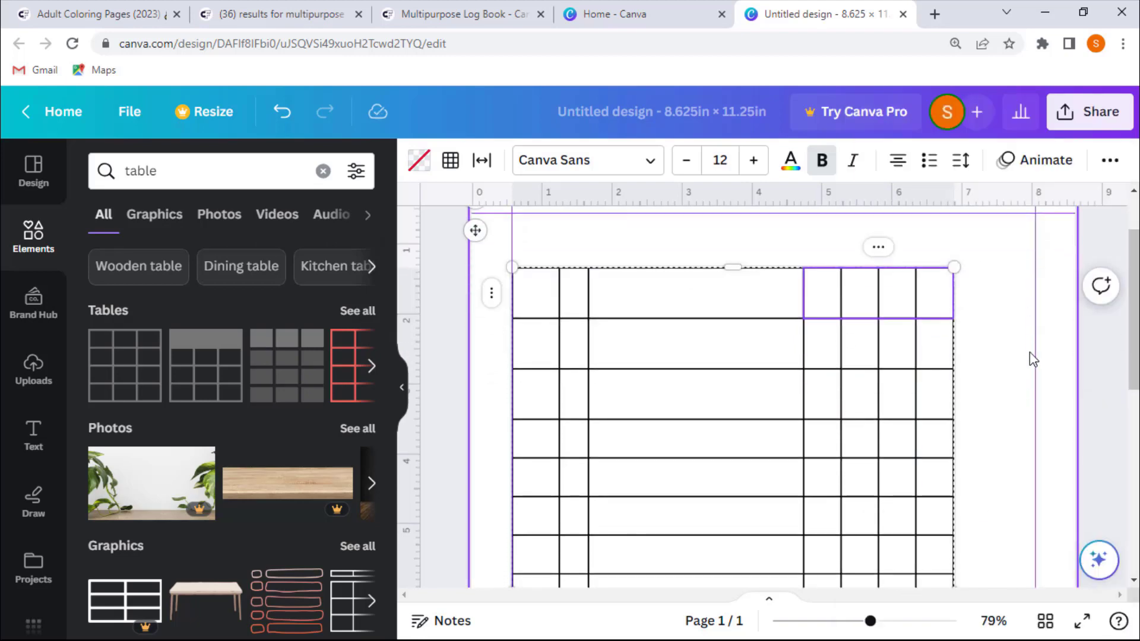
scroll(1030, 352, down, 5)
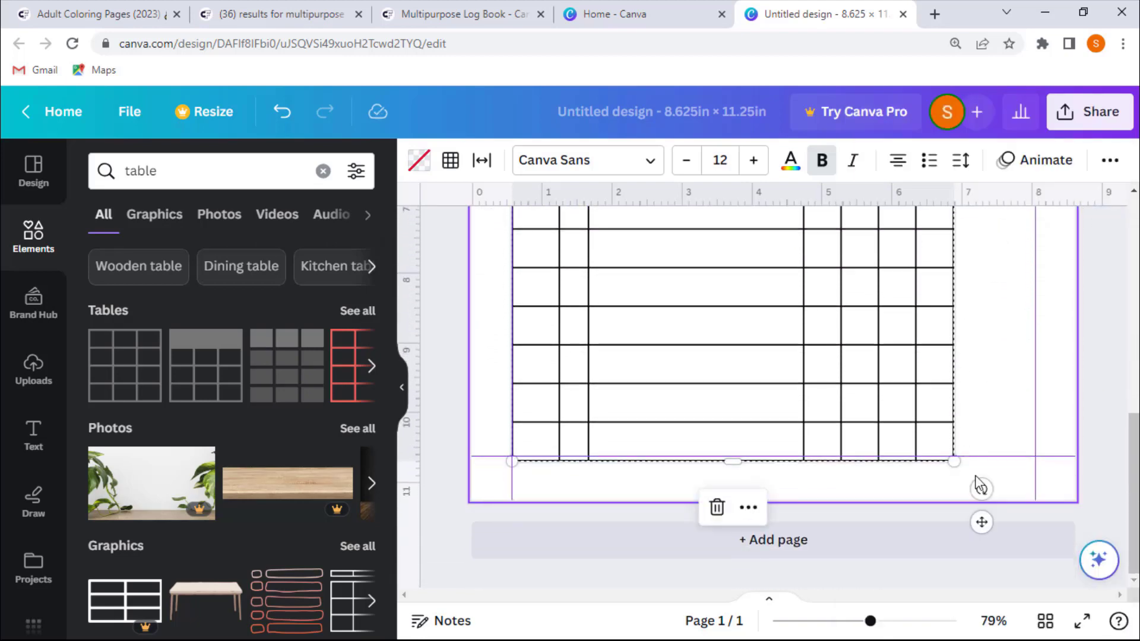
scroll(972, 403, up, 6)
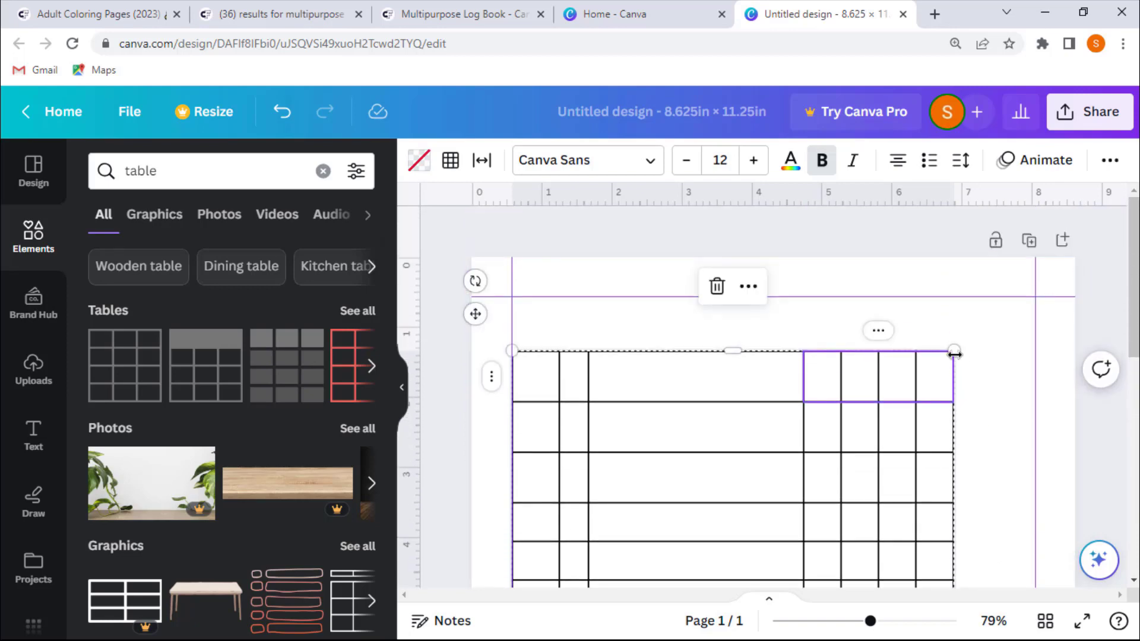
- Stretch the table to the right margin guide at about 8.05 in and the bottom margin guide at about 10.7 in
mouse_move(956, 350)
mouse_down()
mouse_move(1012, 325)
mouse_move(1032, 337)
mouse_move(1066, 332)
mouse_up()
scroll(1066, 333, down, 6)
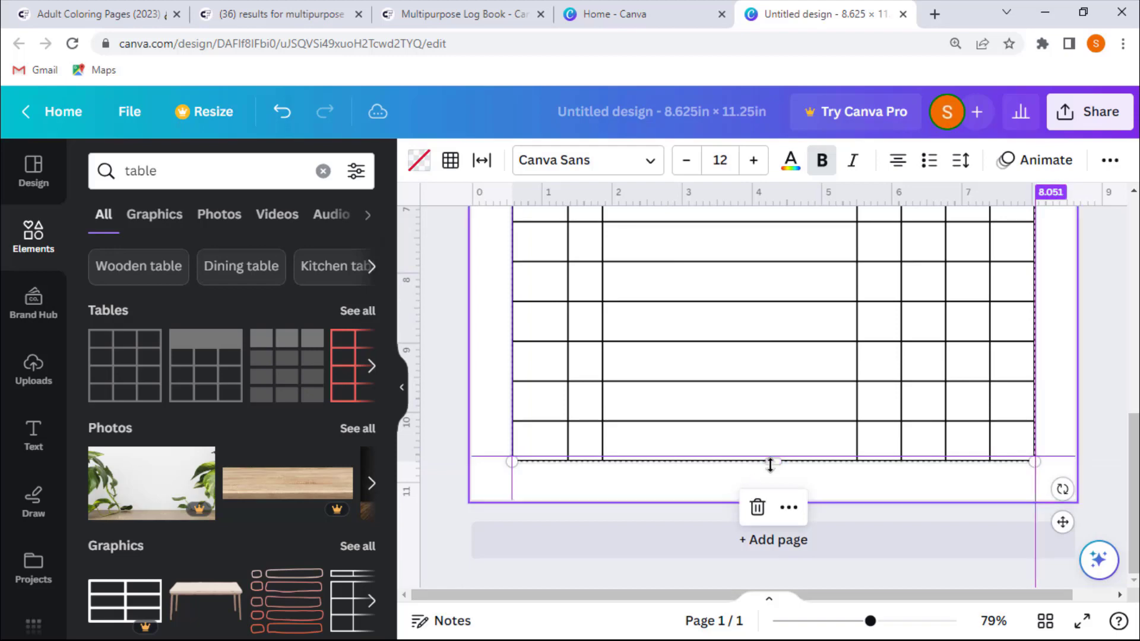
drag(777, 456, 801, 461)
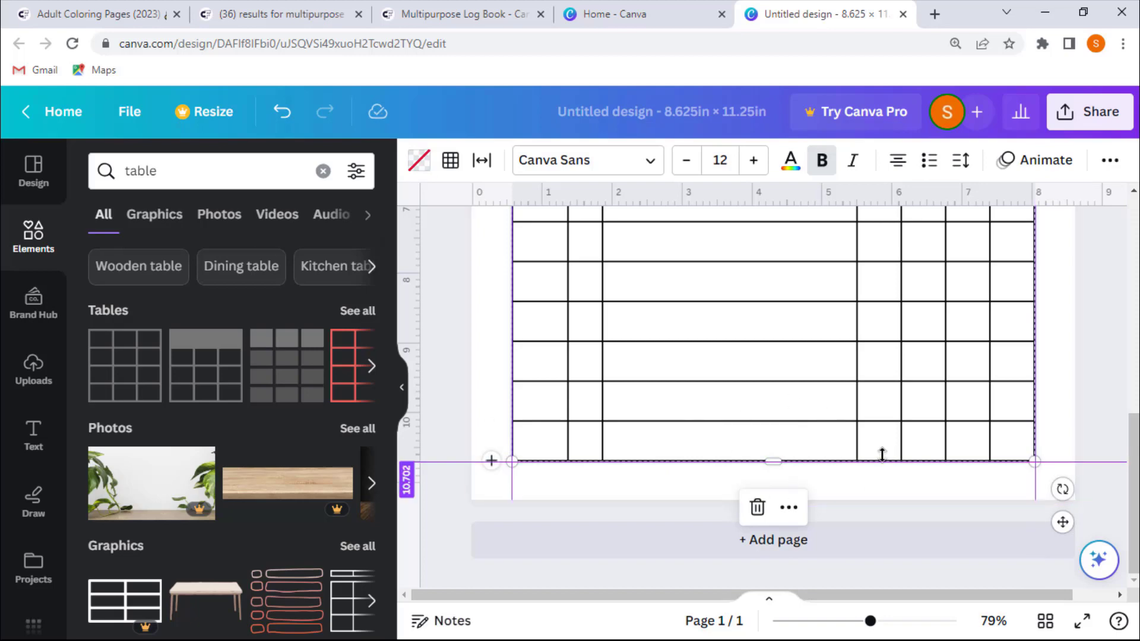
click(1081, 400)
click(886, 378)
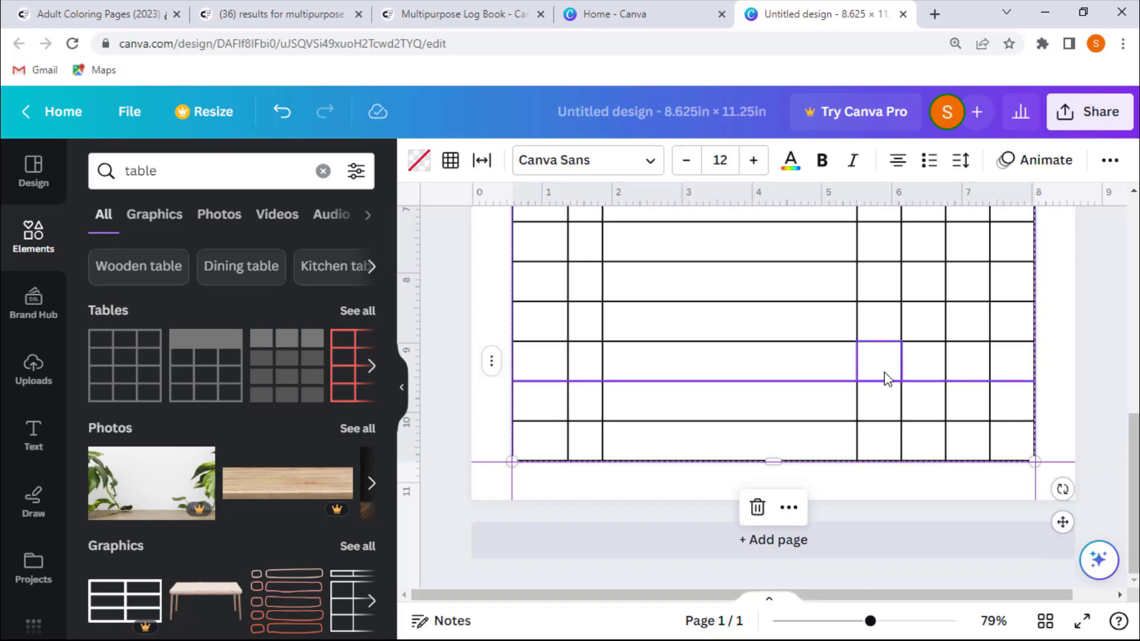
scroll(884, 372, up, 1)
scroll(887, 378, up, 2)
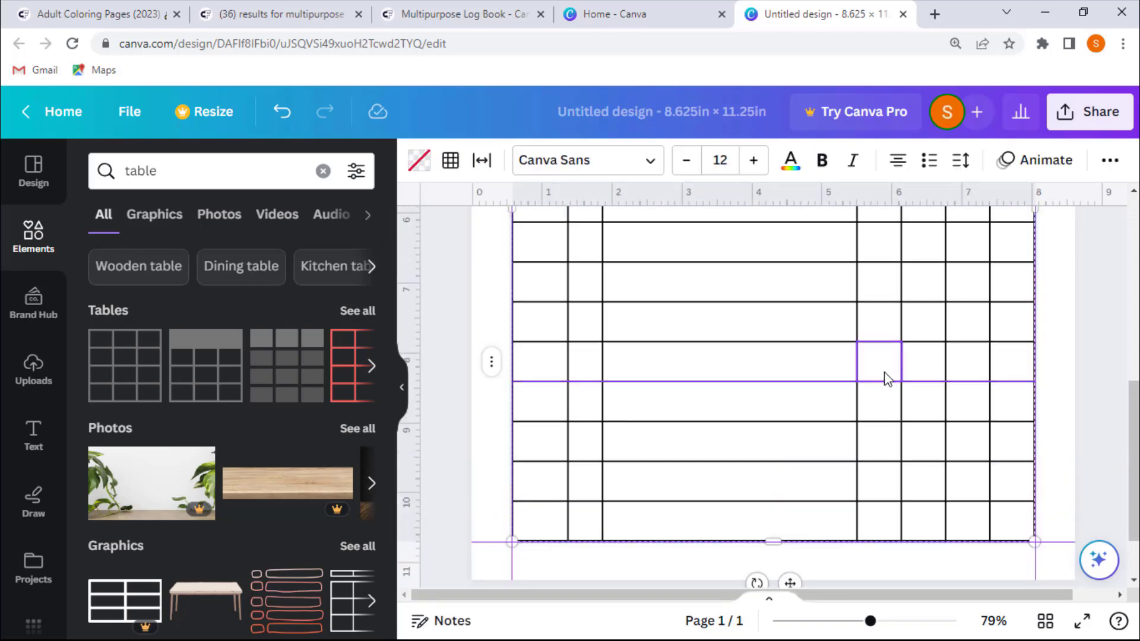
scroll(883, 372, up, 2)
scroll(578, 419, down, 5)
click(491, 381)
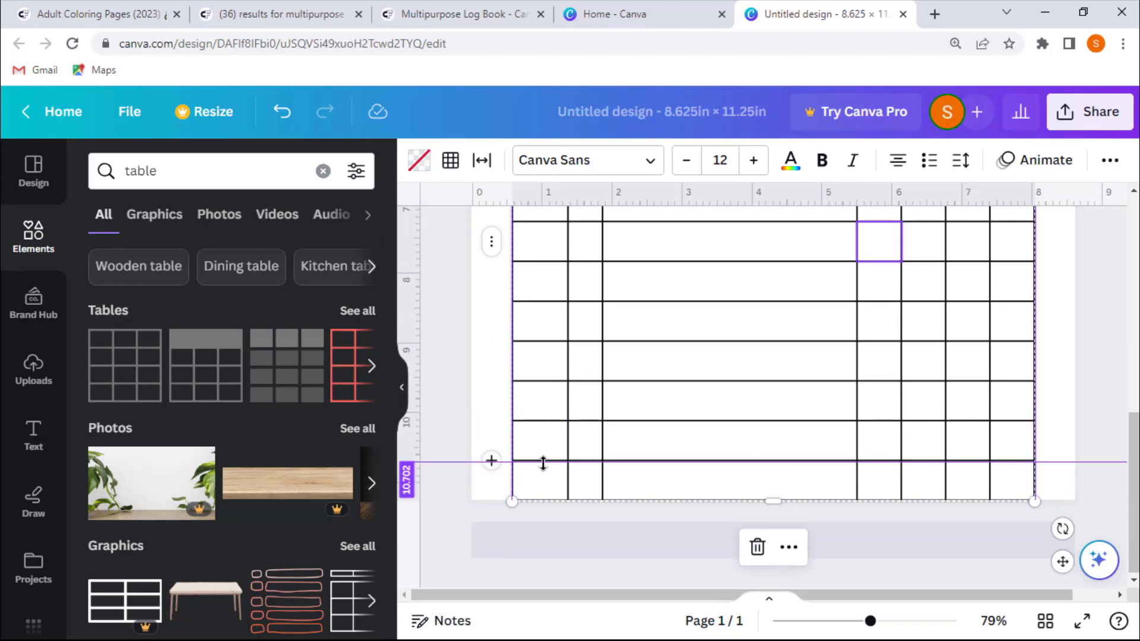
key(ctrl+z)
scroll(479, 428, up, 10)
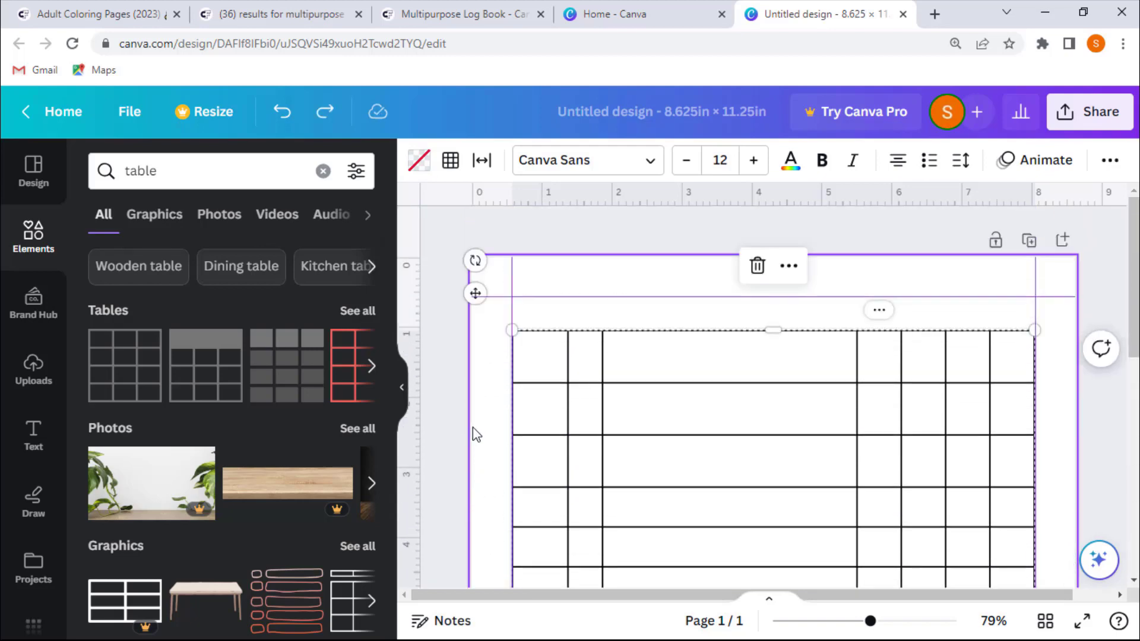
- Select the first two columns and size them equally
click(539, 370)
mouse_move(539, 369)
mouse_down()
mouse_move(555, 364)
mouse_move(534, 365)
mouse_up()
click(578, 365)
drag(590, 423, 550, 418)
right_click(551, 417)
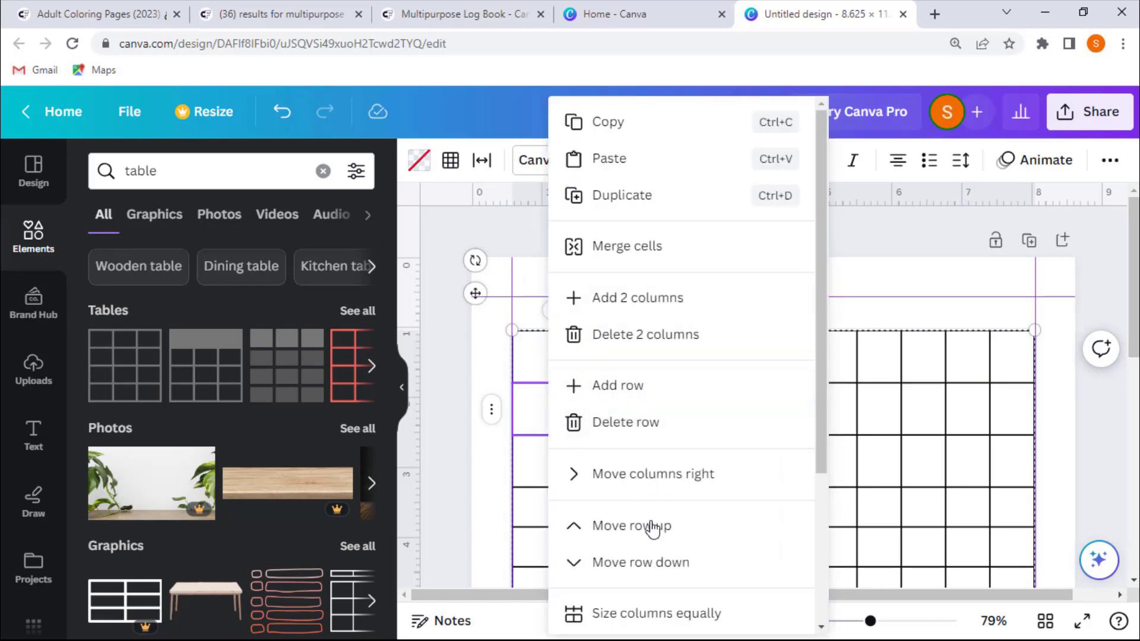
click(647, 615)
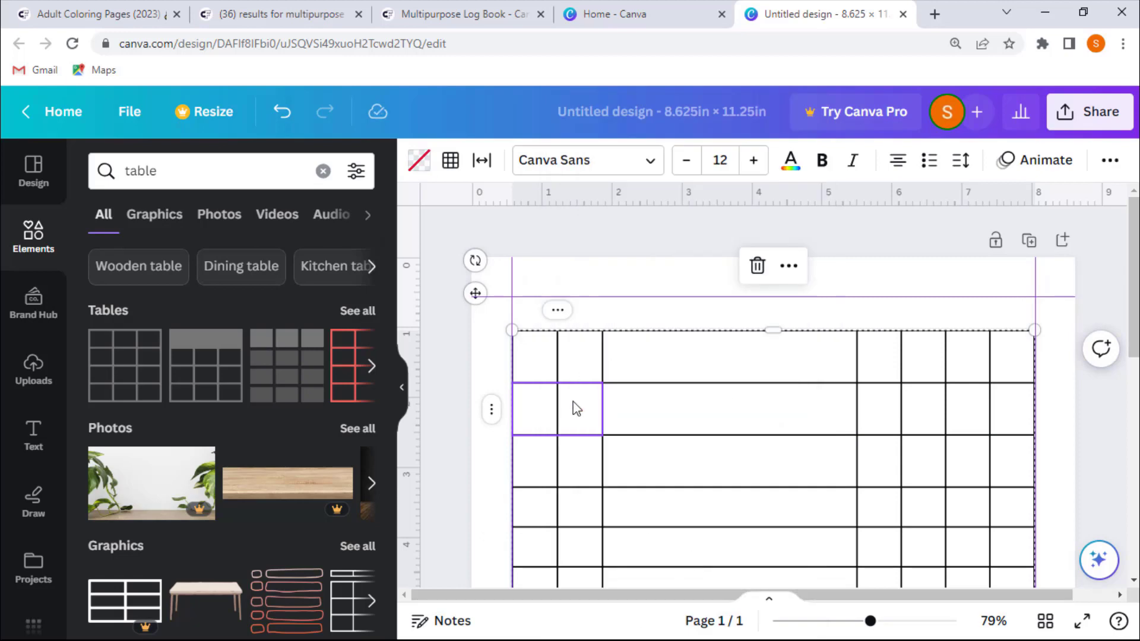
click(454, 382)
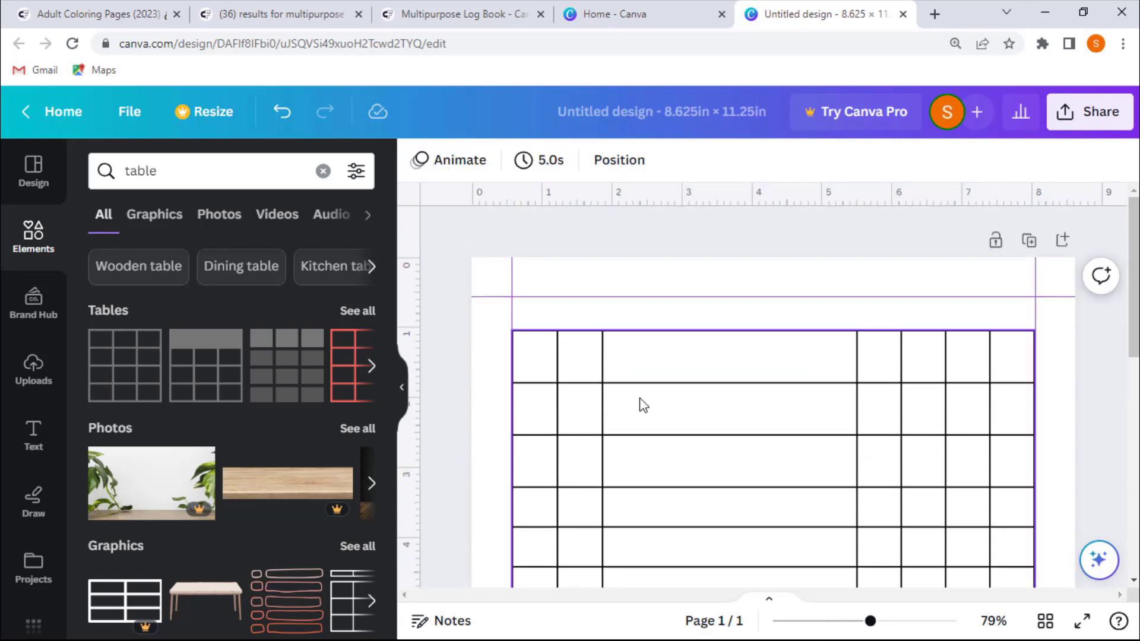
scroll(500, 414, down, 2)
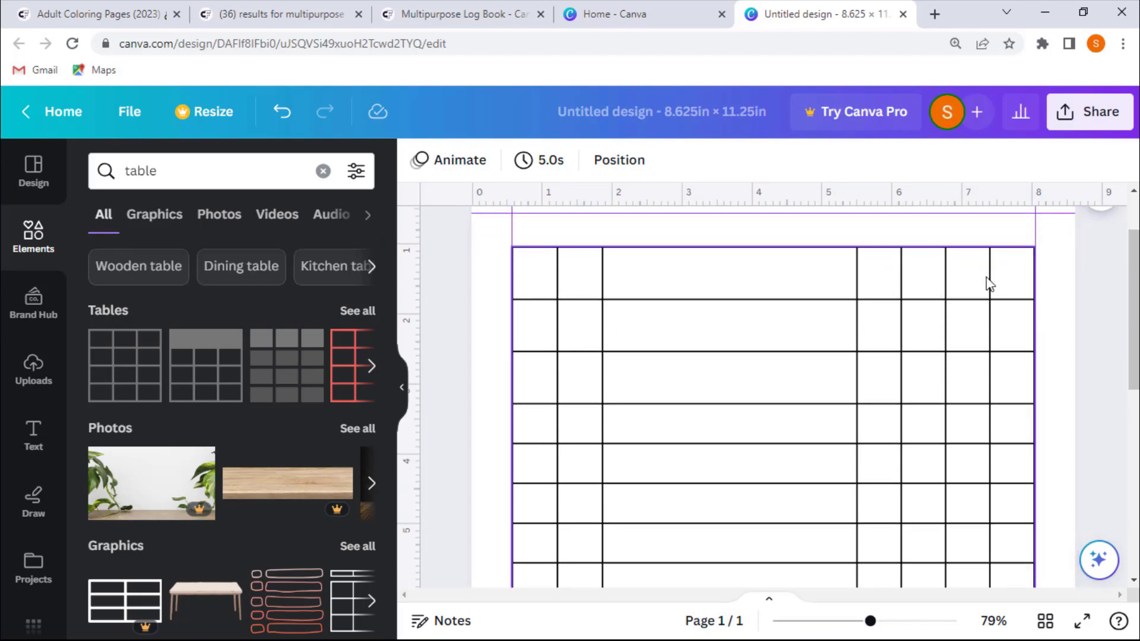
- Drag the column borders to narrow the wide middle column and widen the right-hand columns
click(611, 280)
mouse_move(580, 281)
mouse_down()
mouse_move(537, 279)
mouse_move(586, 280)
mouse_up()
drag(809, 272, 792, 272)
drag(901, 272, 931, 271)
- Select the last four columns and size them equally again
drag(821, 272, 1009, 279)
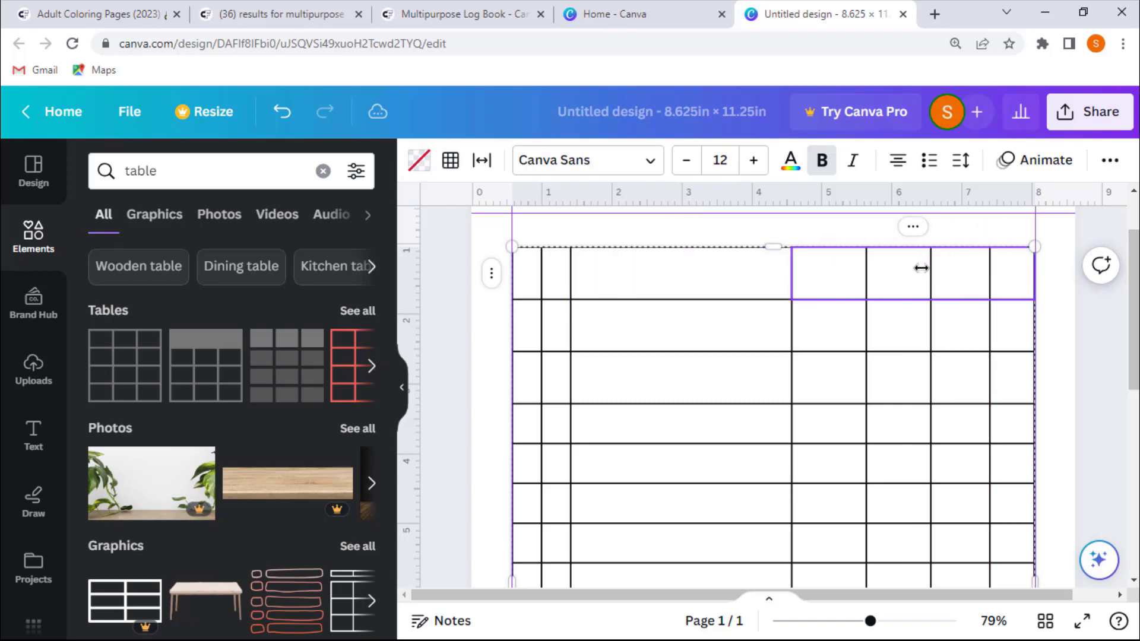
right_click(871, 265)
click(699, 579)
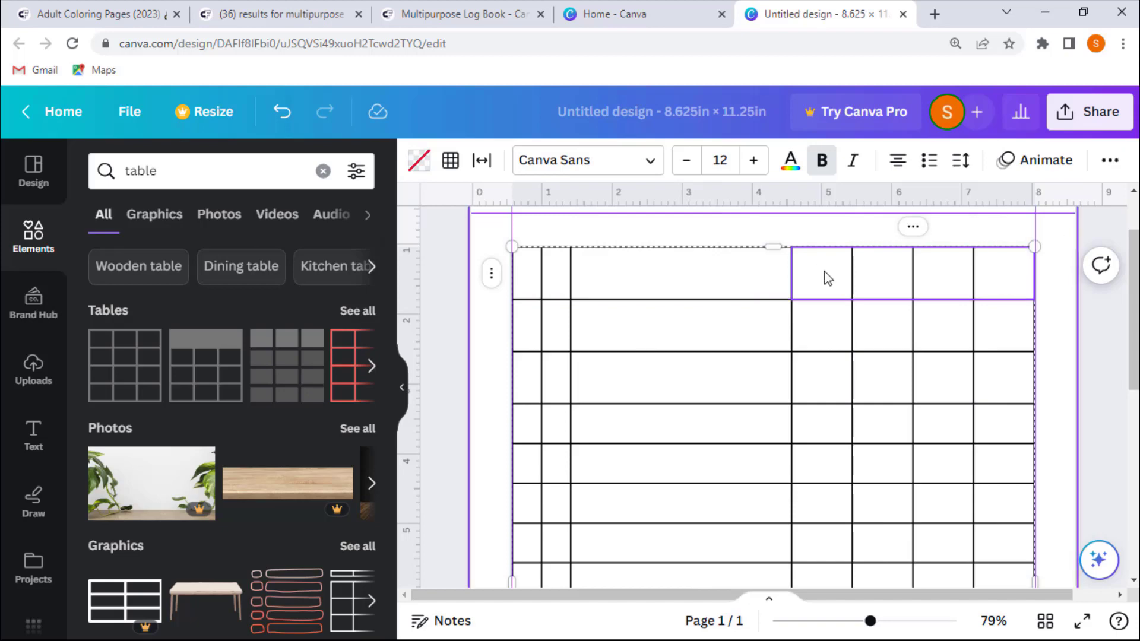
- Select the first two columns and size them equally again
drag(528, 290, 555, 282)
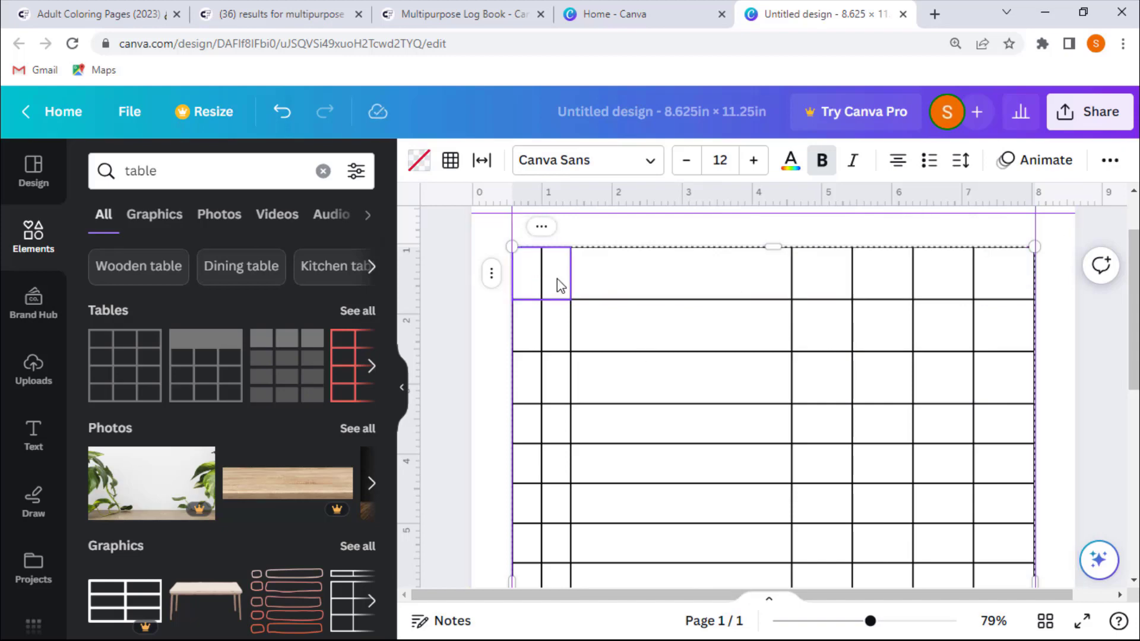
right_click(556, 283)
click(650, 577)
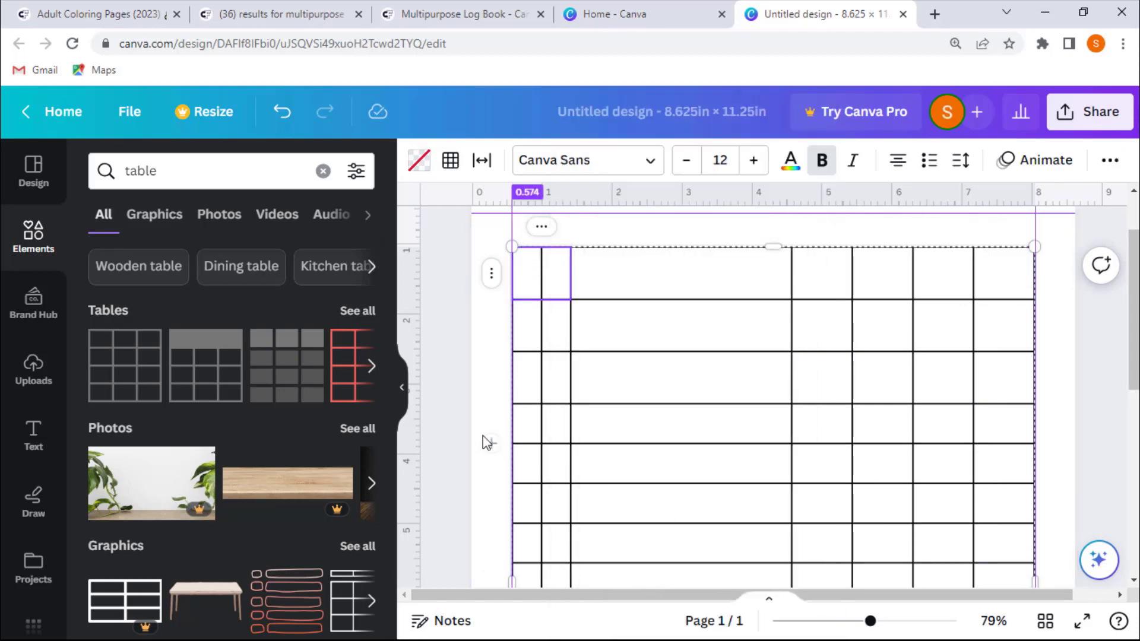
scroll(511, 364, down, 8)
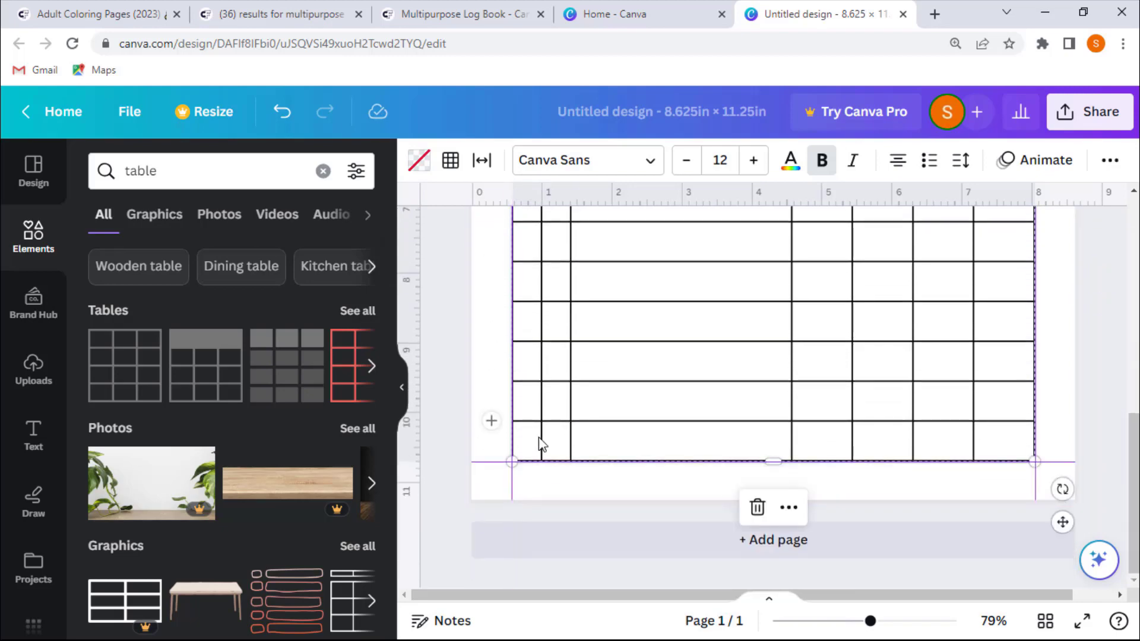
- Select the cells of the second column from bottom to top and size the table rows equally
drag(553, 453, 570, 295)
drag(564, 253, 567, 212)
scroll(583, 364, up, 5)
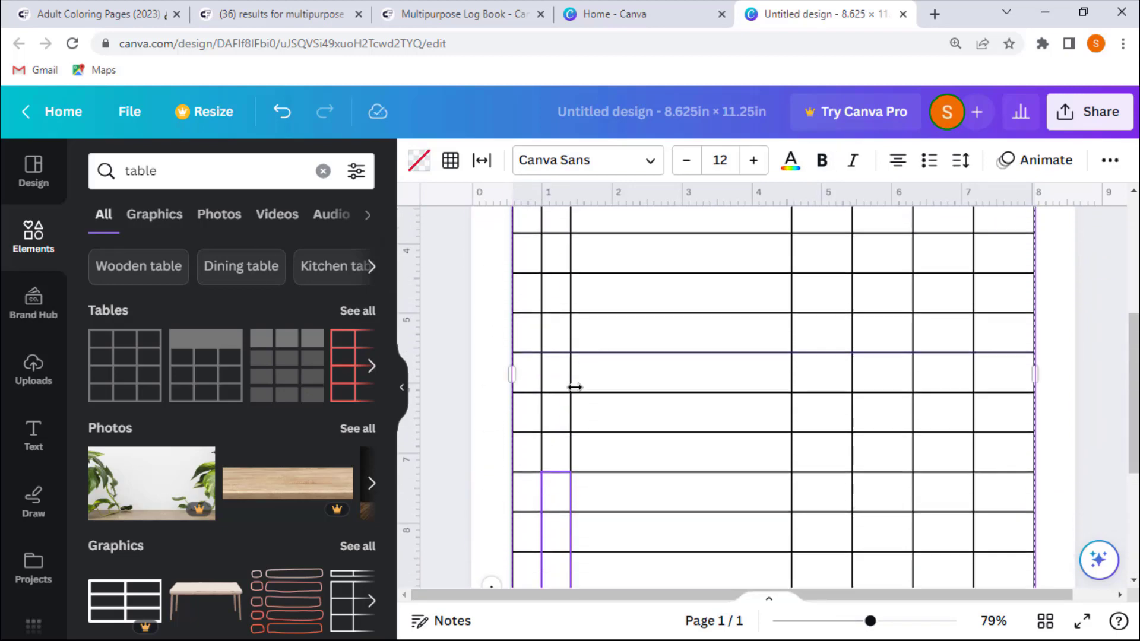
drag(563, 379, 560, 255)
scroll(602, 303, up, 3)
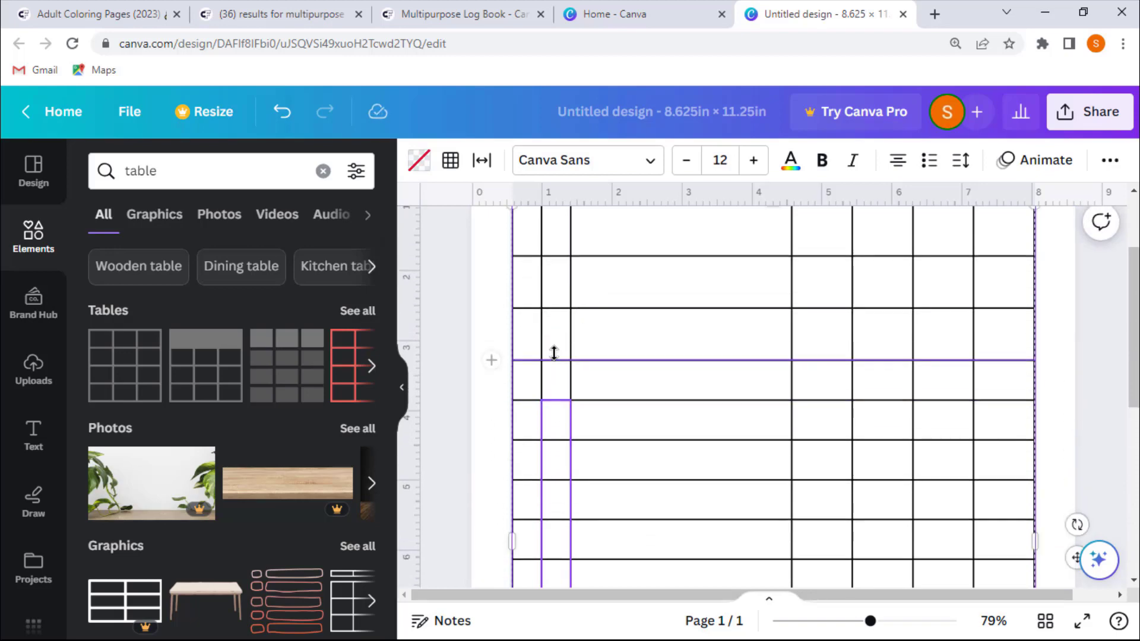
drag(555, 371, 564, 319)
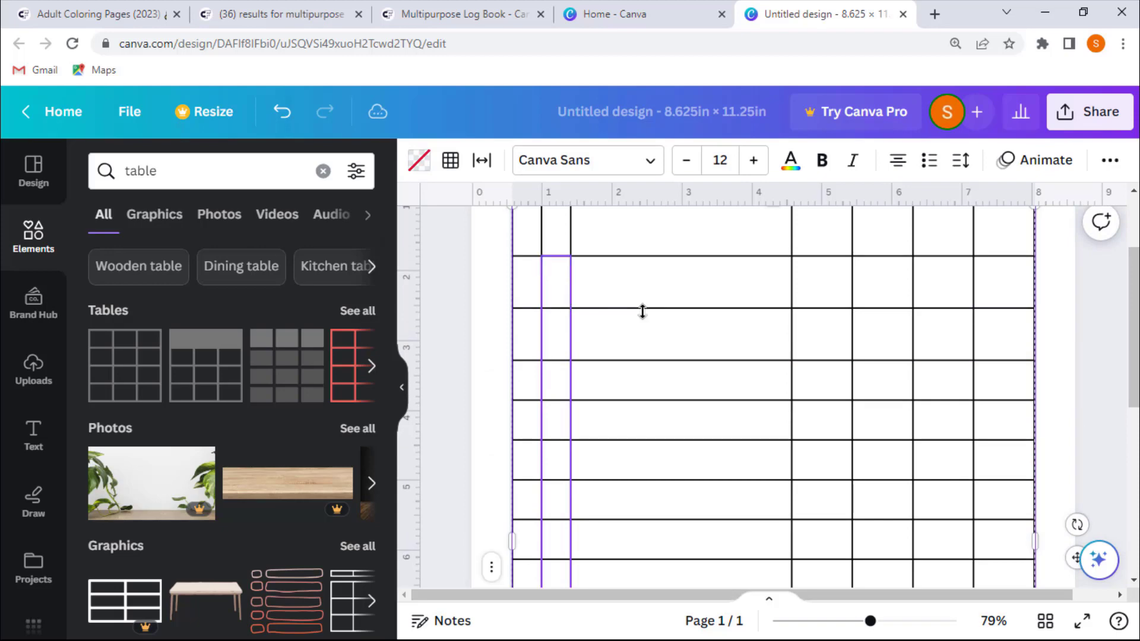
scroll(621, 312, up, 2)
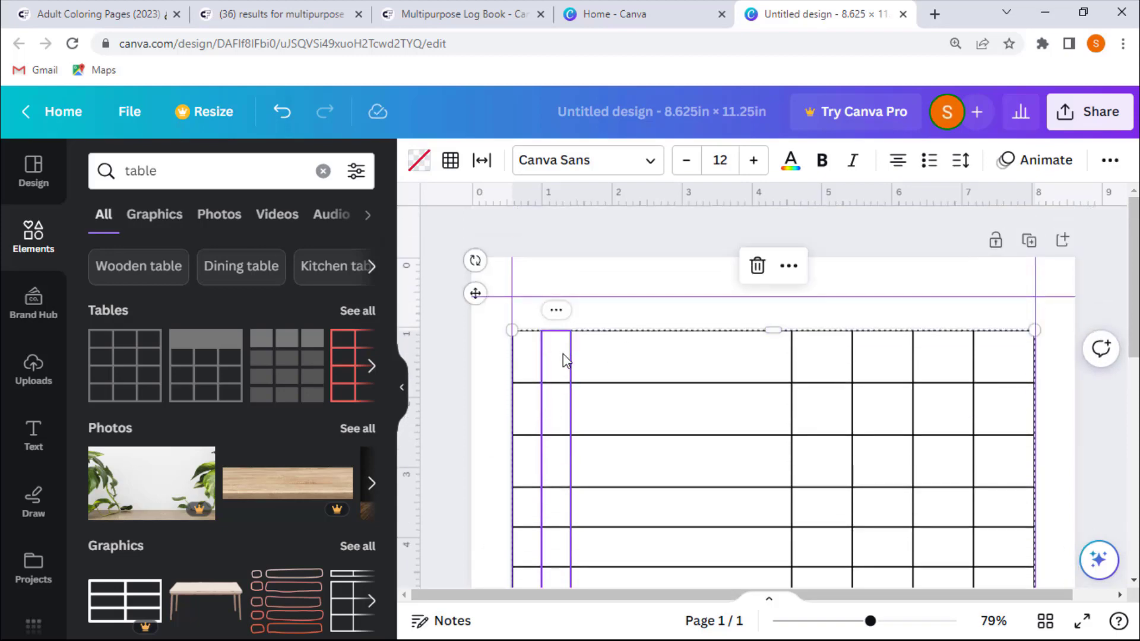
right_click(564, 359)
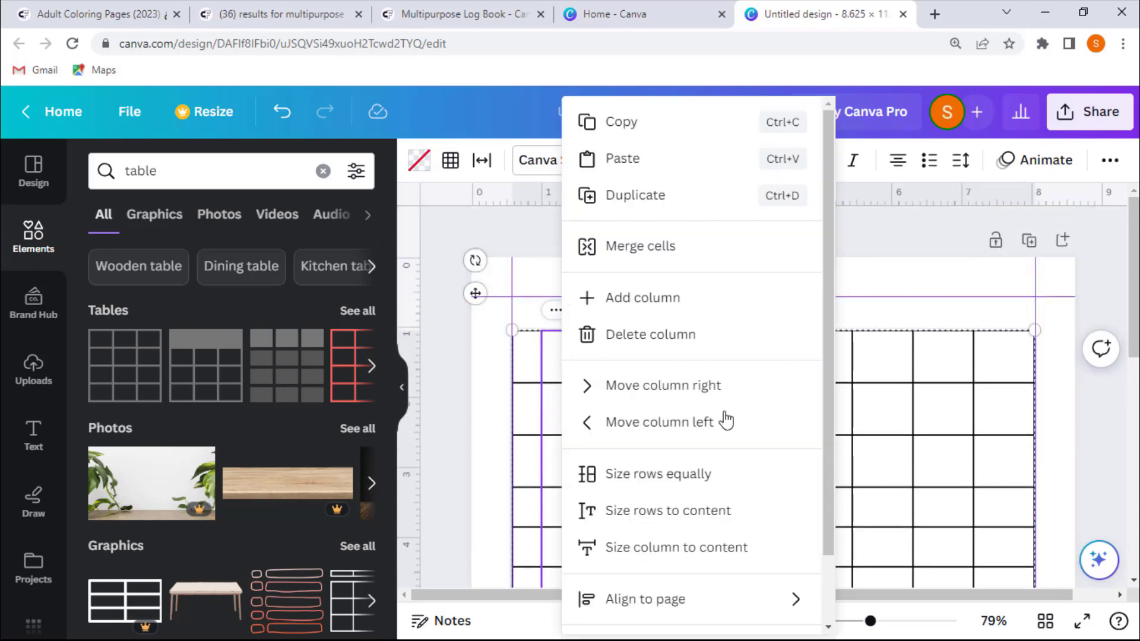
click(646, 475)
scroll(472, 414, down, 8)
scroll(466, 412, up, 8)
click(469, 404)
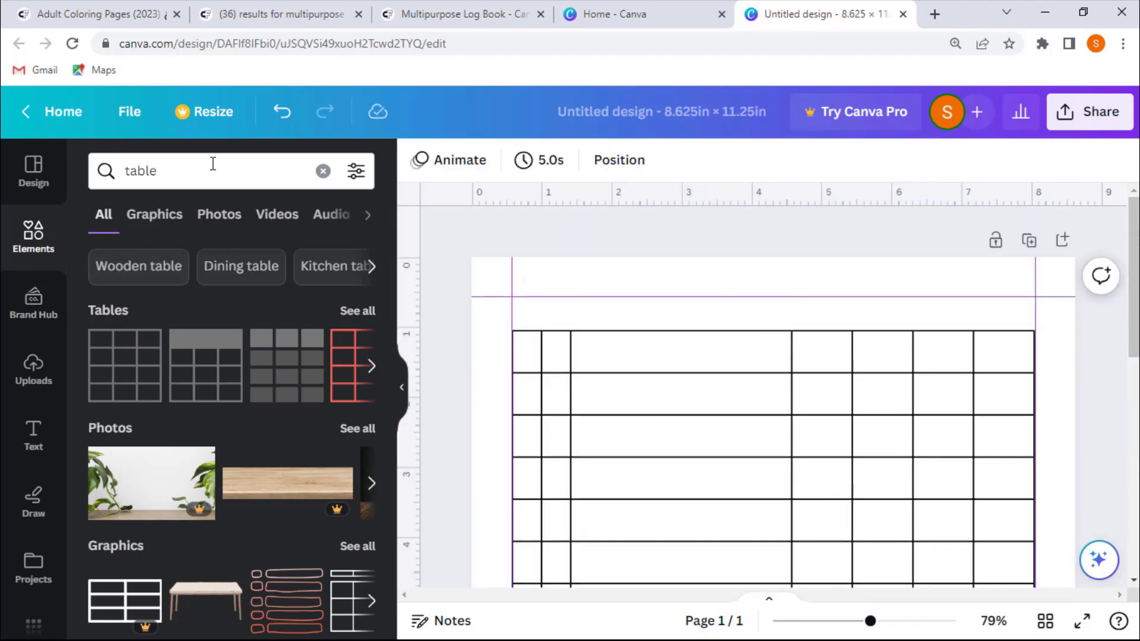
- Add a rectangle and resize it into a thin header bar spanning the page margins above the table
click(323, 172)
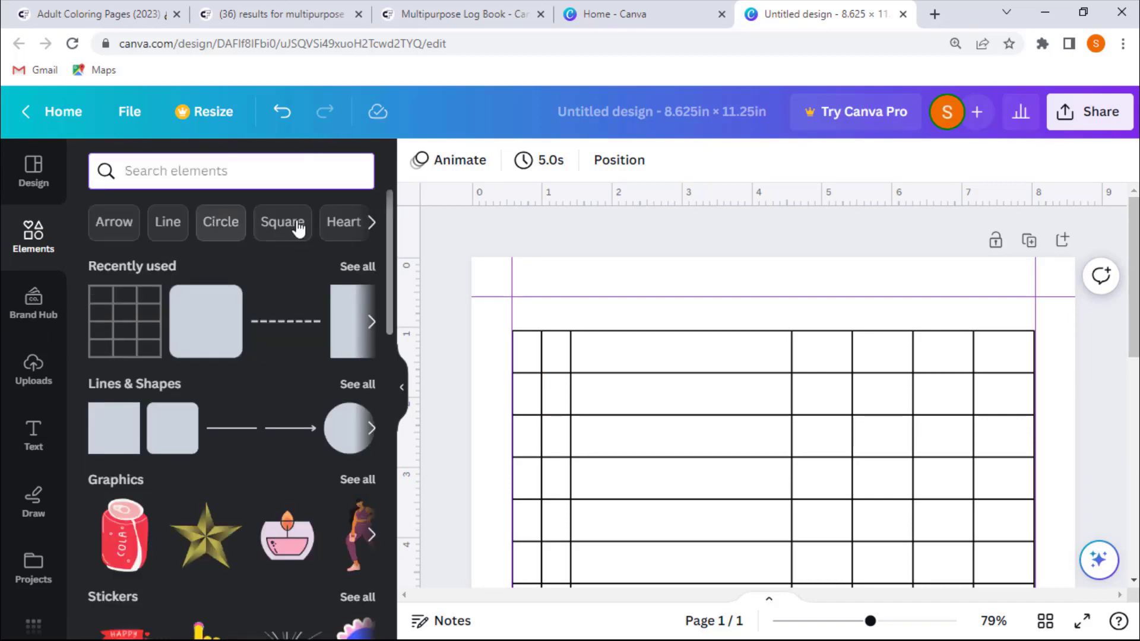
text(re)
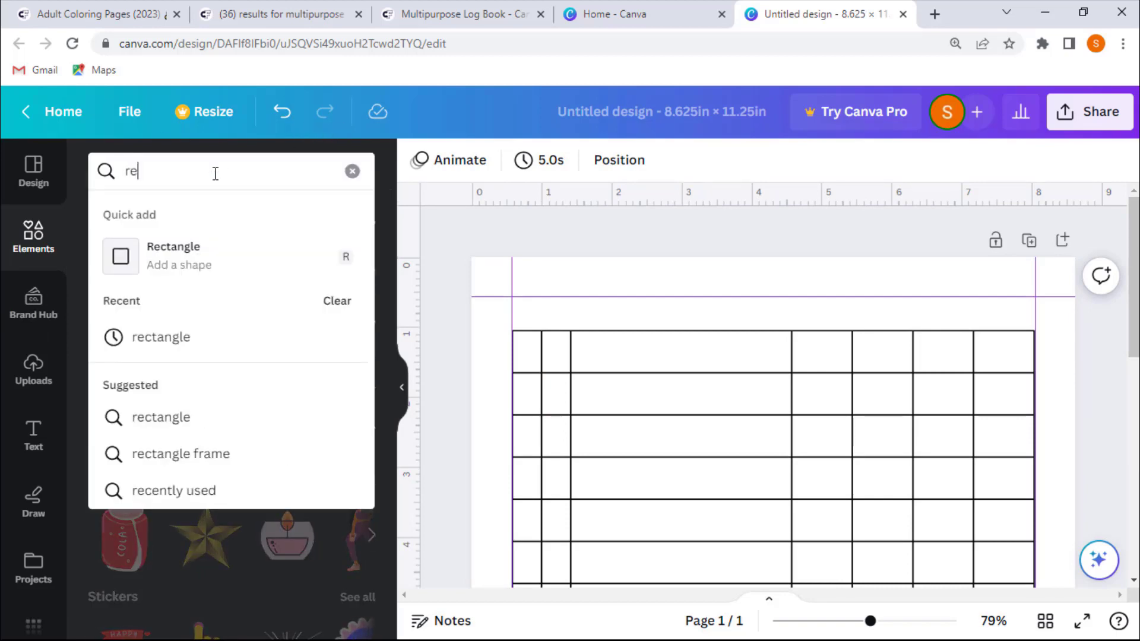
click(222, 256)
scroll(557, 423, up, 4)
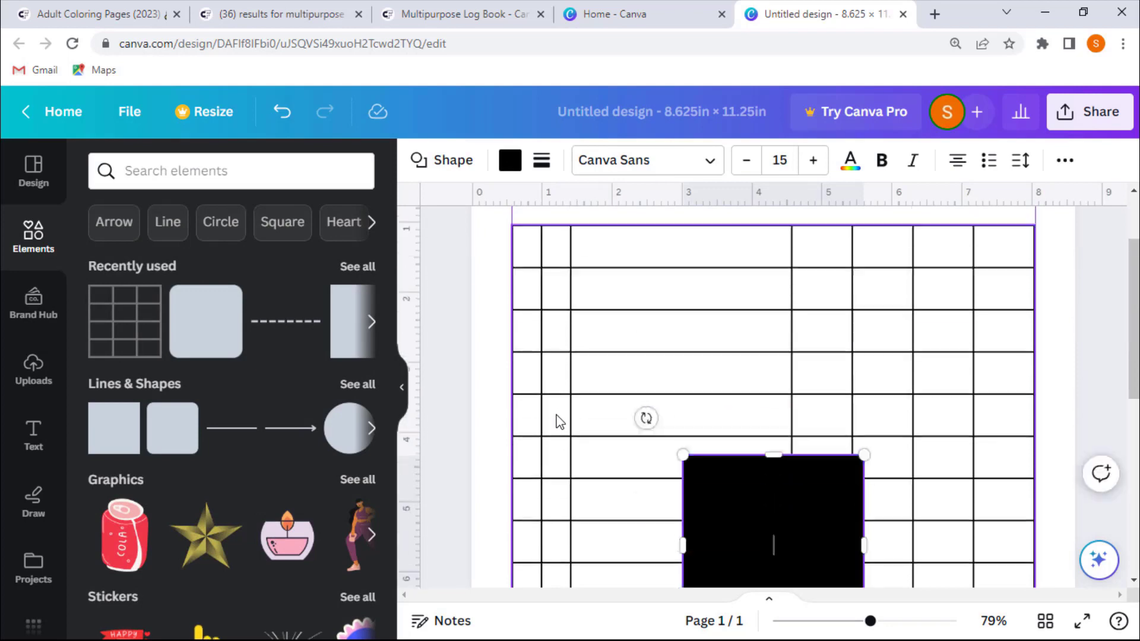
drag(788, 573, 611, 280)
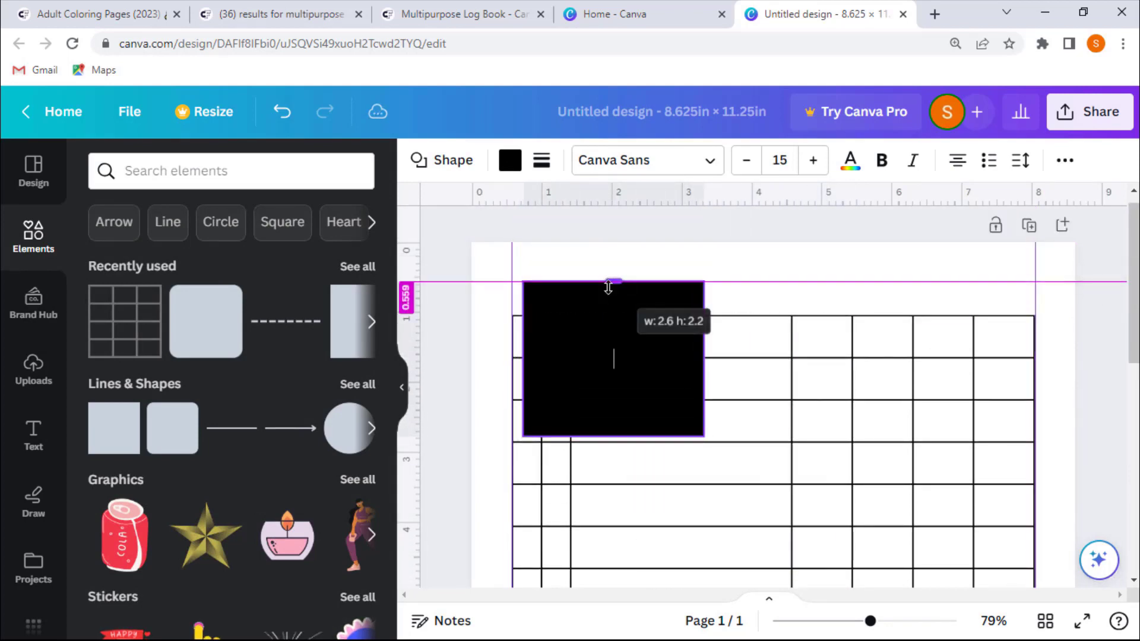
drag(614, 435, 622, 302)
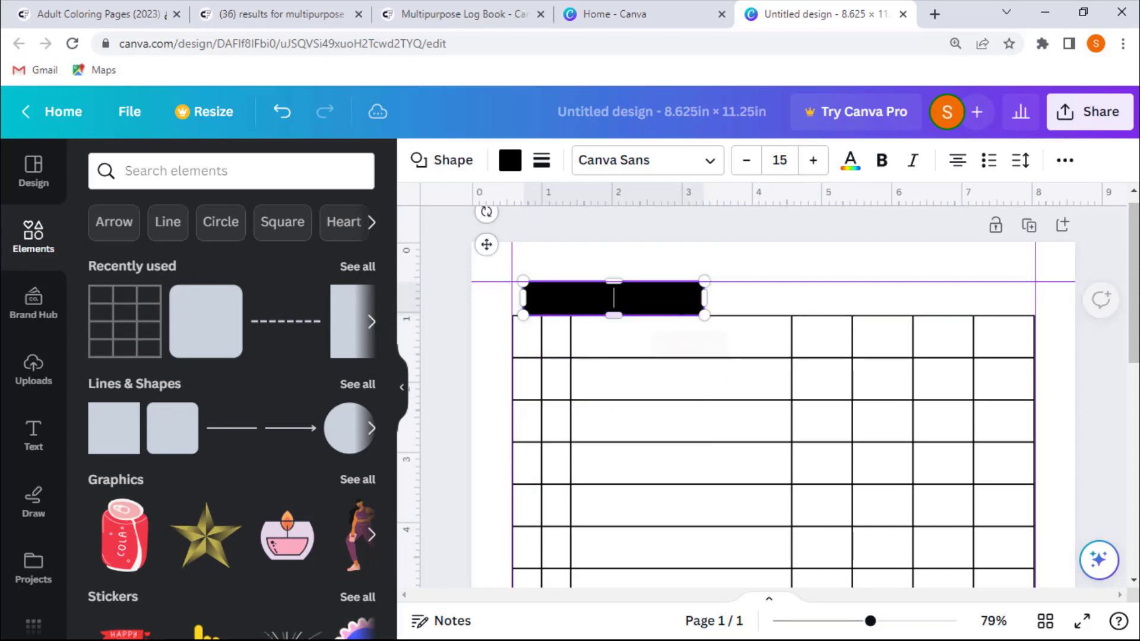
drag(705, 300, 1035, 297)
drag(521, 300, 513, 296)
- Remove the header bar's fill and give it a solid border with weight 2
click(509, 159)
click(145, 278)
click(542, 160)
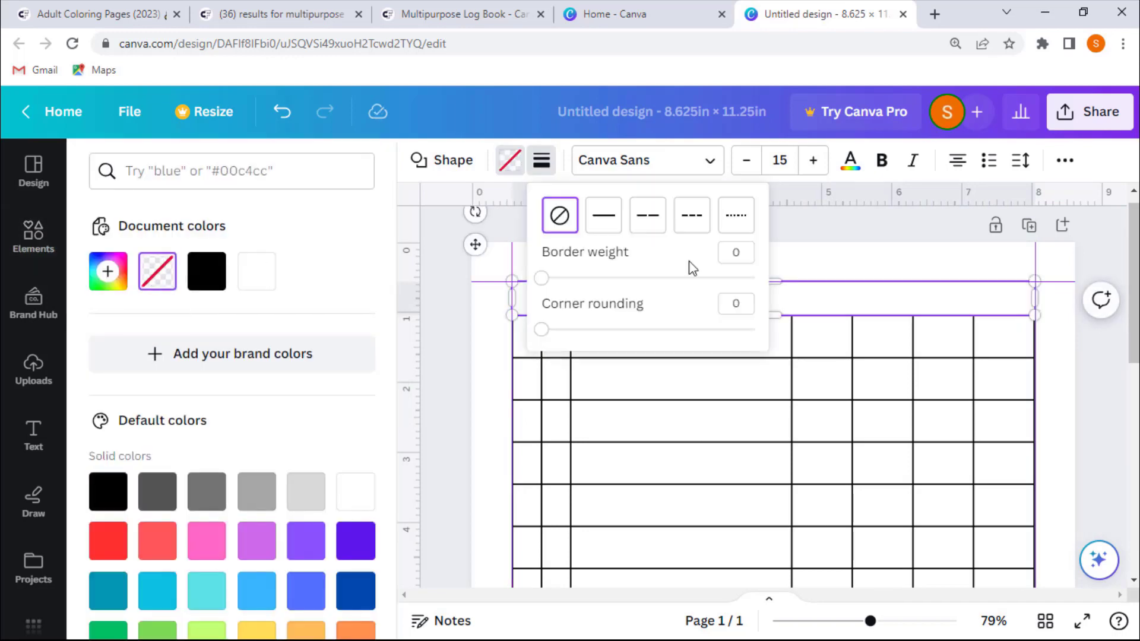
text(2)
key(Escape)
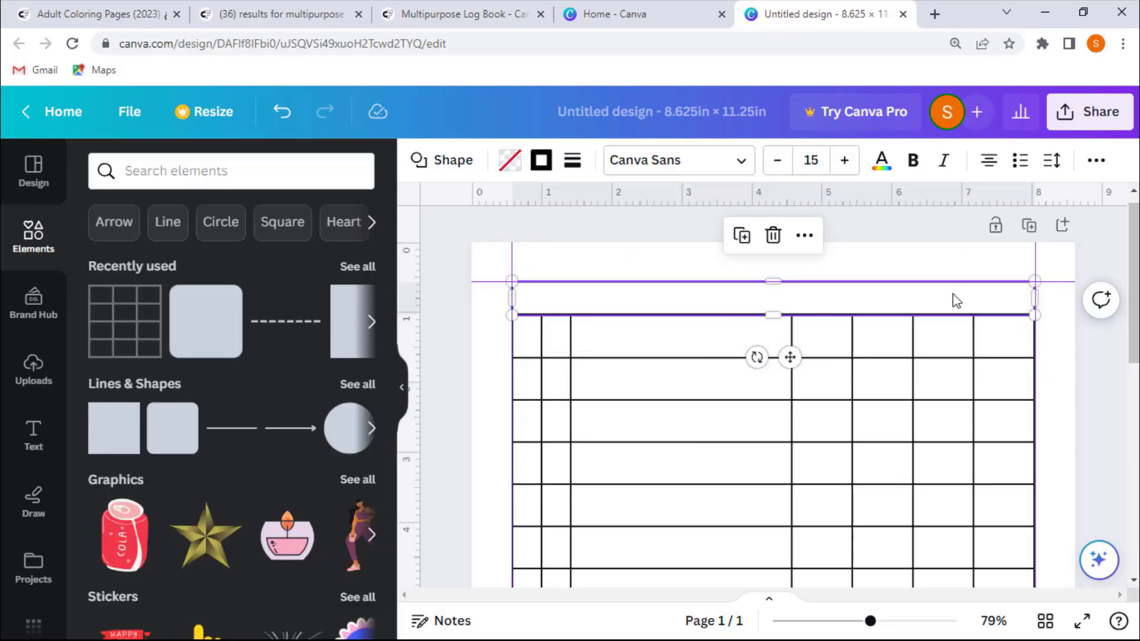
- Reposition the table slightly so it sits aligned under the header bar
click(1099, 354)
scroll(1098, 356, down, 10)
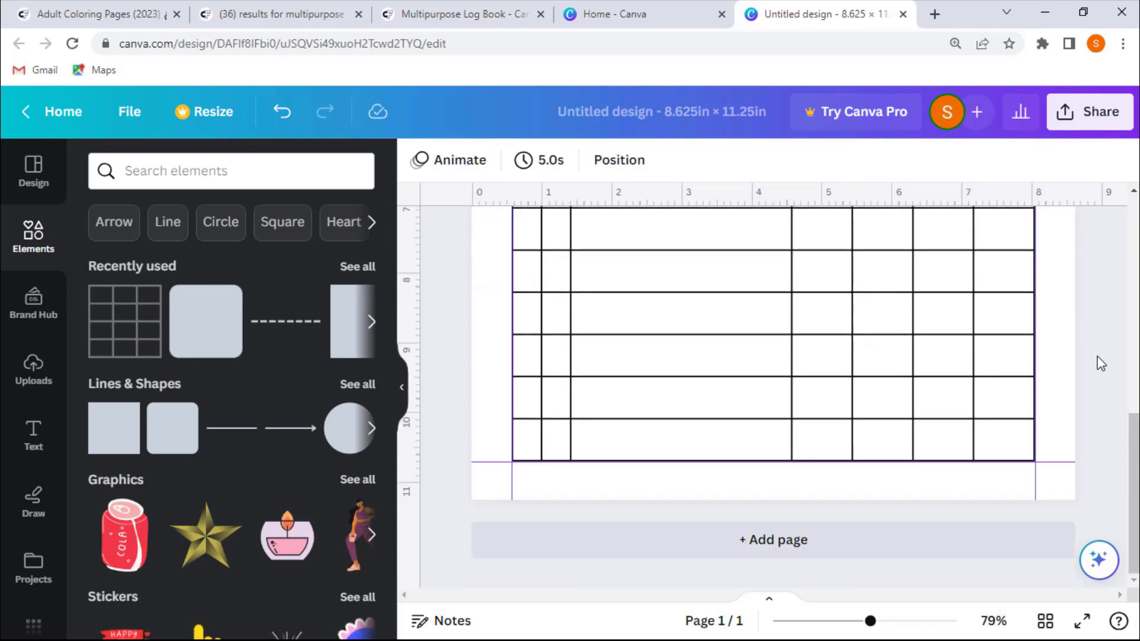
scroll(1097, 357, up, 10)
click(891, 440)
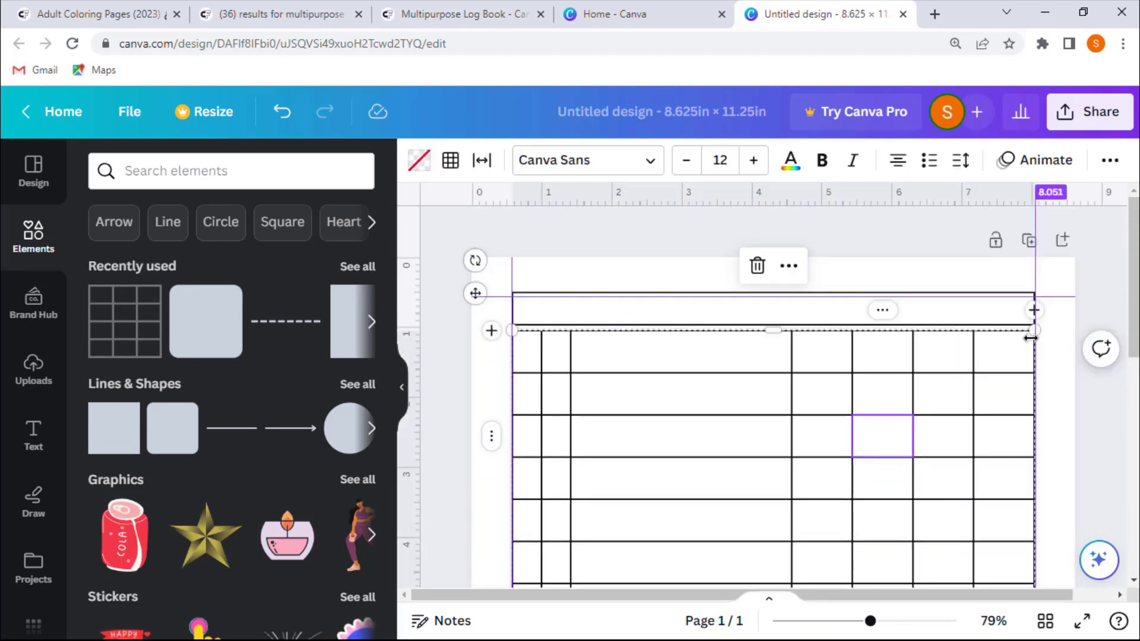
drag(507, 343, 510, 347)
key(Left)
key(Left)
key(Left)
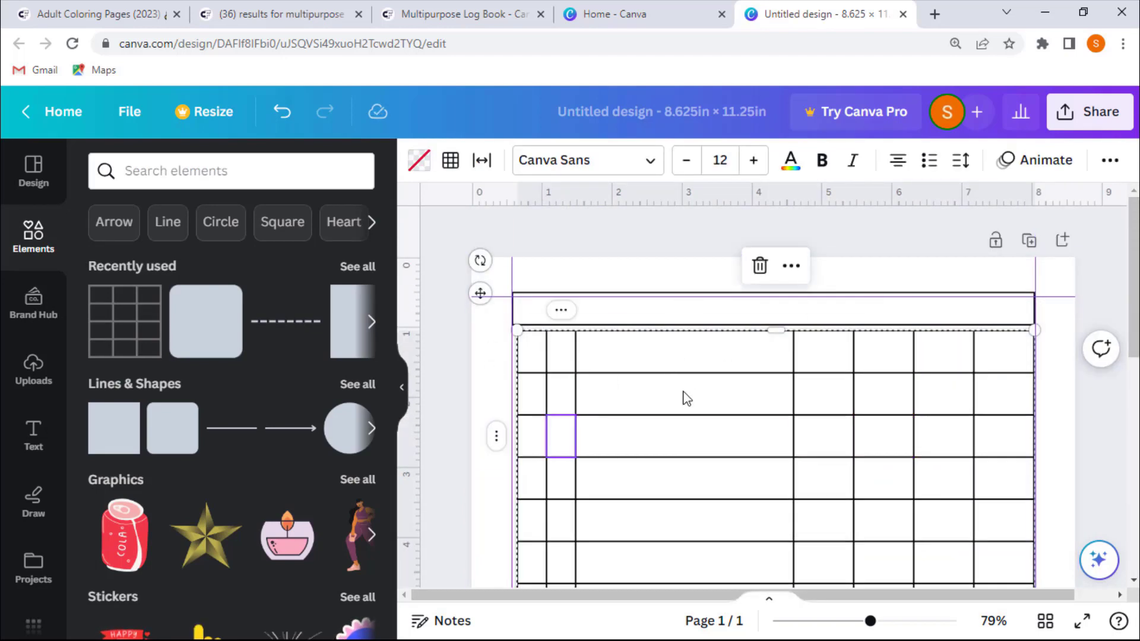
drag(682, 393, 677, 392)
- Shorten the header bar so its right edge matches the table's right edge
scroll(713, 393, down, 10)
scroll(802, 392, up, 10)
click(786, 308)
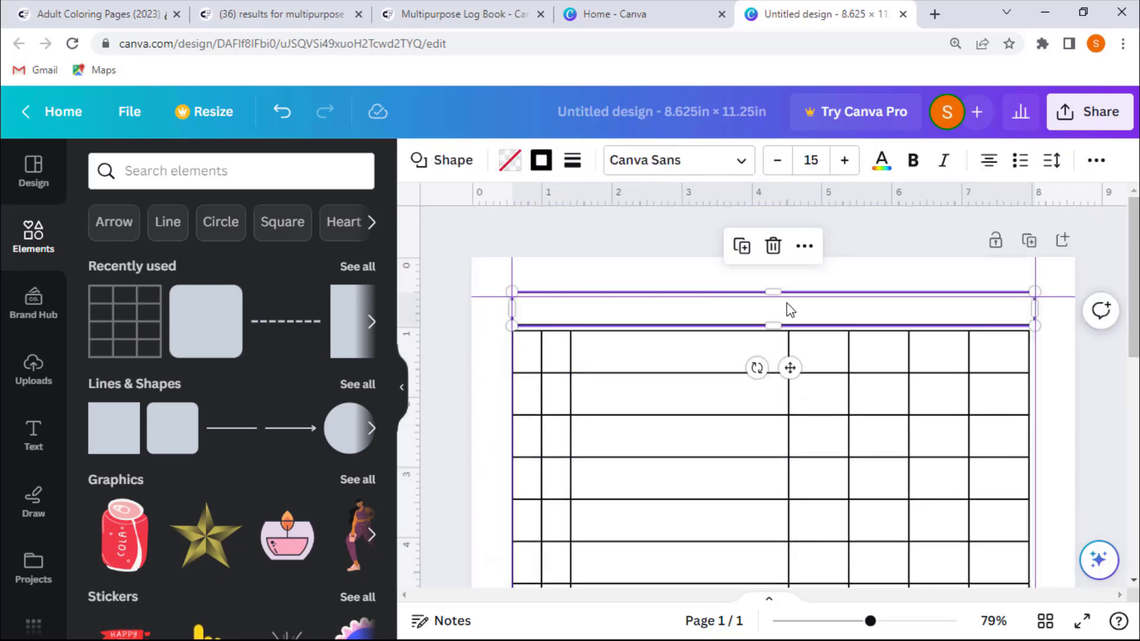
drag(1035, 300, 1030, 300)
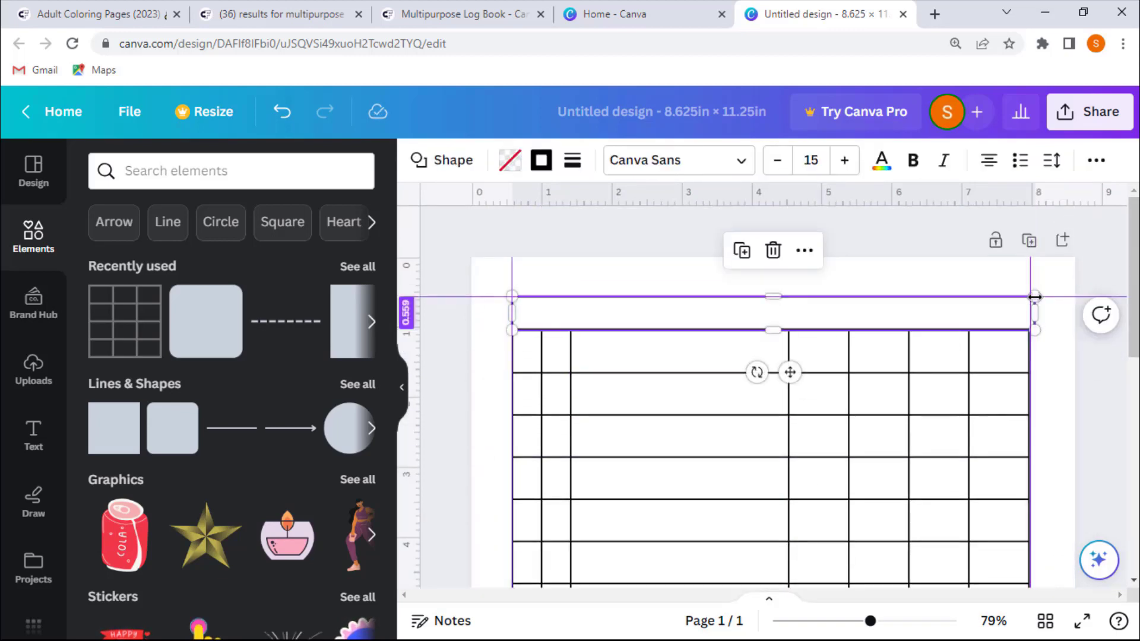
- Remove the margin guides by dragging each one off the page
click(1086, 350)
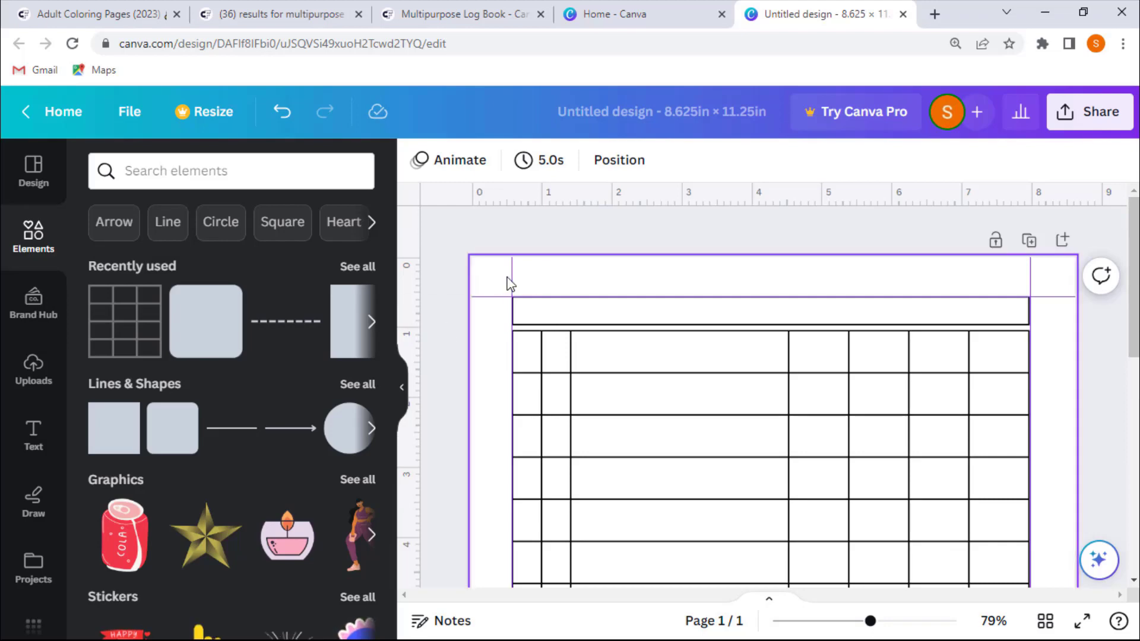
drag(505, 279, 403, 283)
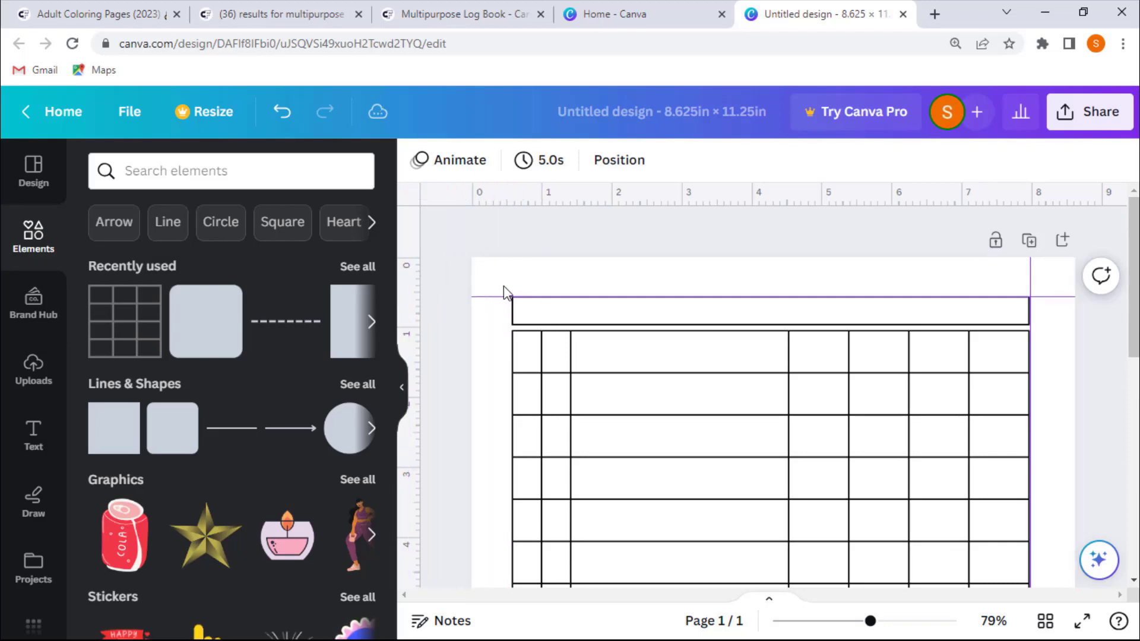
drag(1082, 276, 1112, 276)
drag(1053, 299, 1062, 201)
scroll(1015, 317, down, 10)
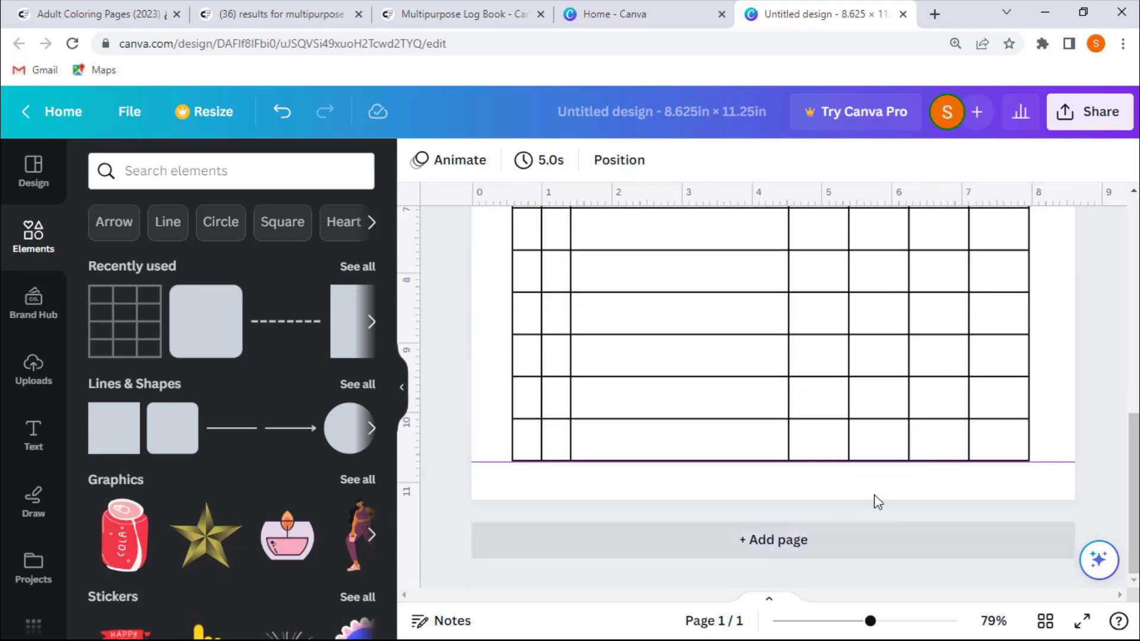
drag(1062, 459, 1120, 400)
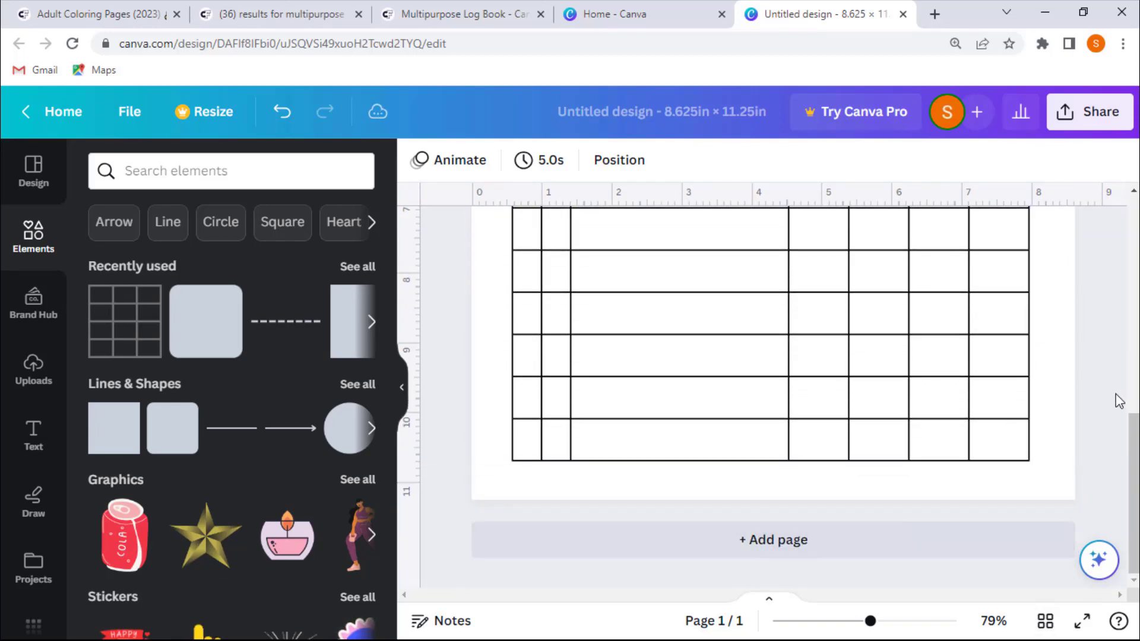
- Duplicate the page repeatedly until the design contains 10 pages
scroll(1119, 401, up, 10)
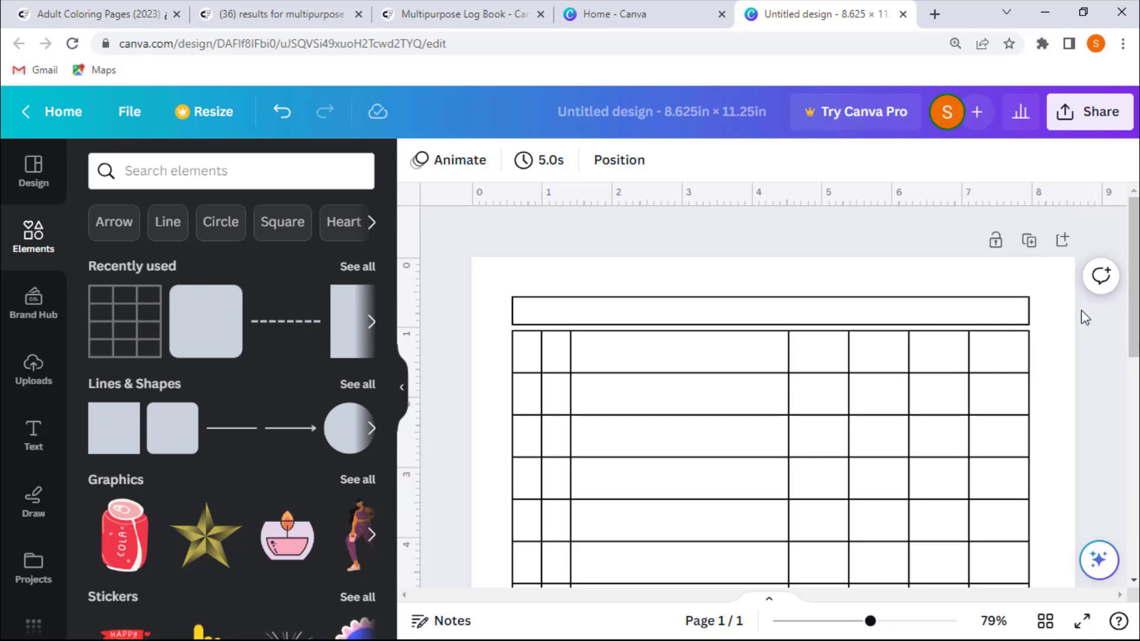
scroll(1081, 310, down, 9)
scroll(1081, 310, up, 10)
click(1033, 241)
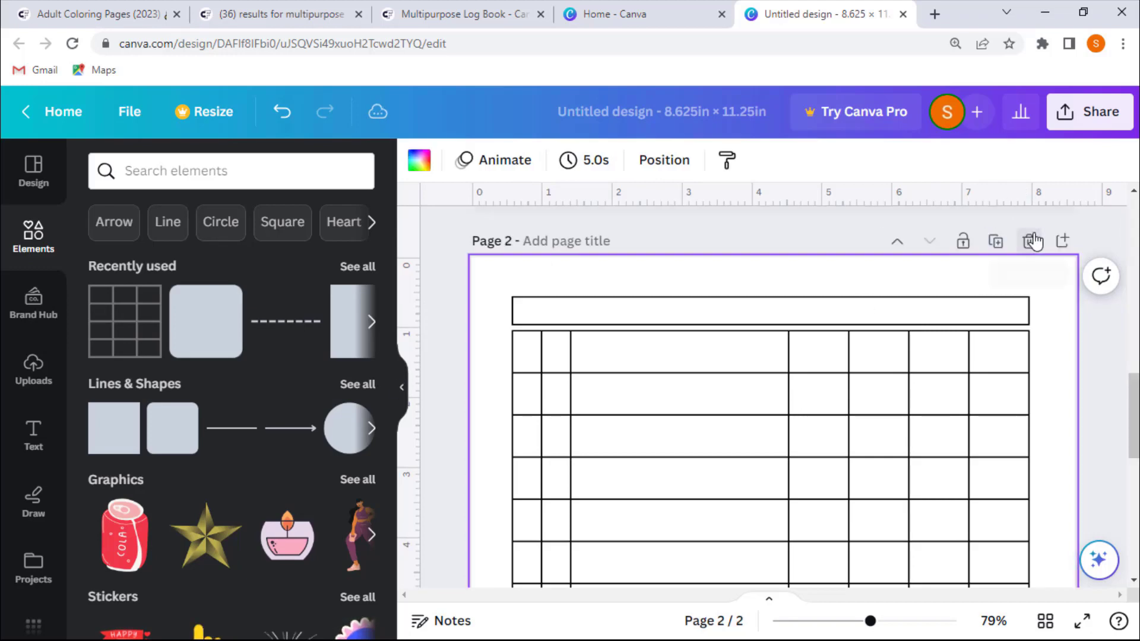
click(1034, 241)
scroll(1006, 323, up, 8)
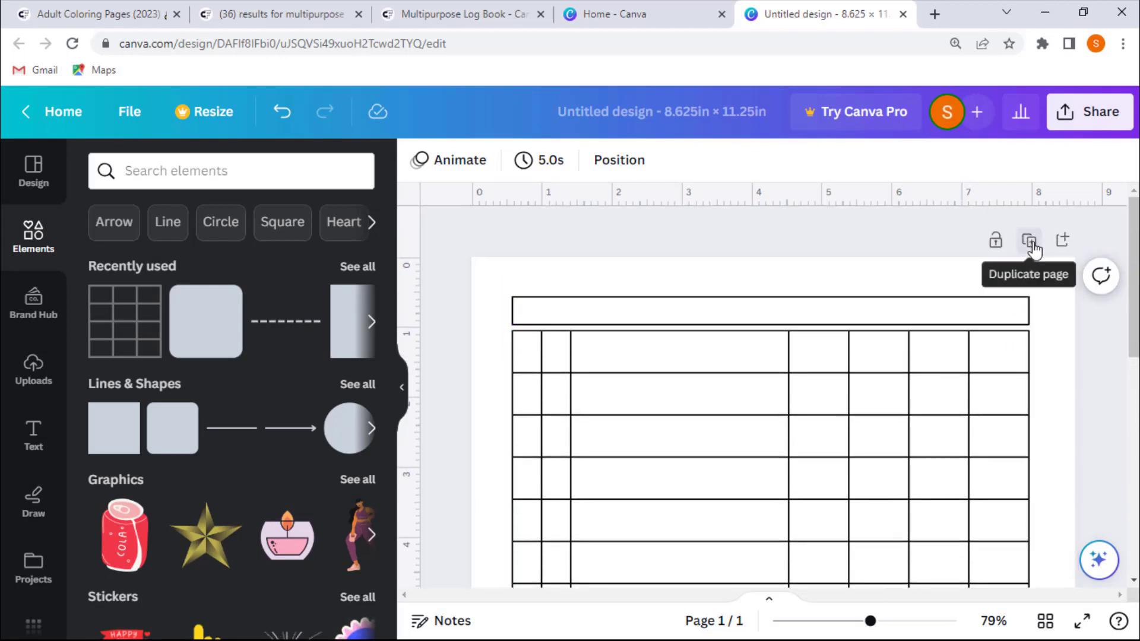
click(1033, 243)
click(995, 249)
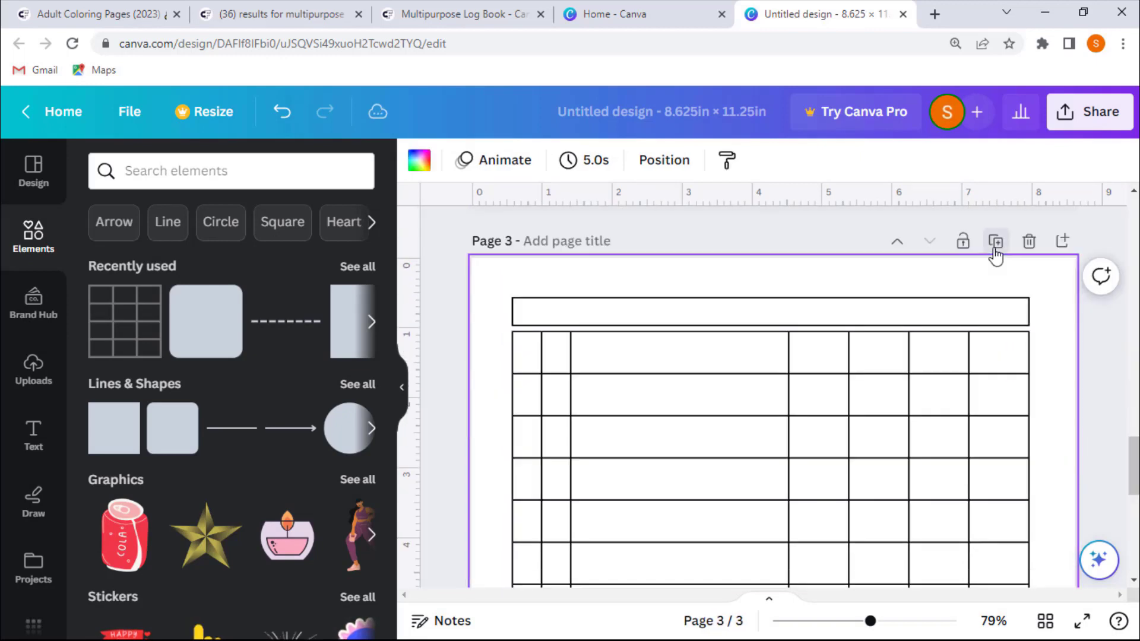
click(996, 250)
click(996, 252)
click(995, 250)
click(996, 251)
click(996, 251)
click(995, 251)
click(995, 251)
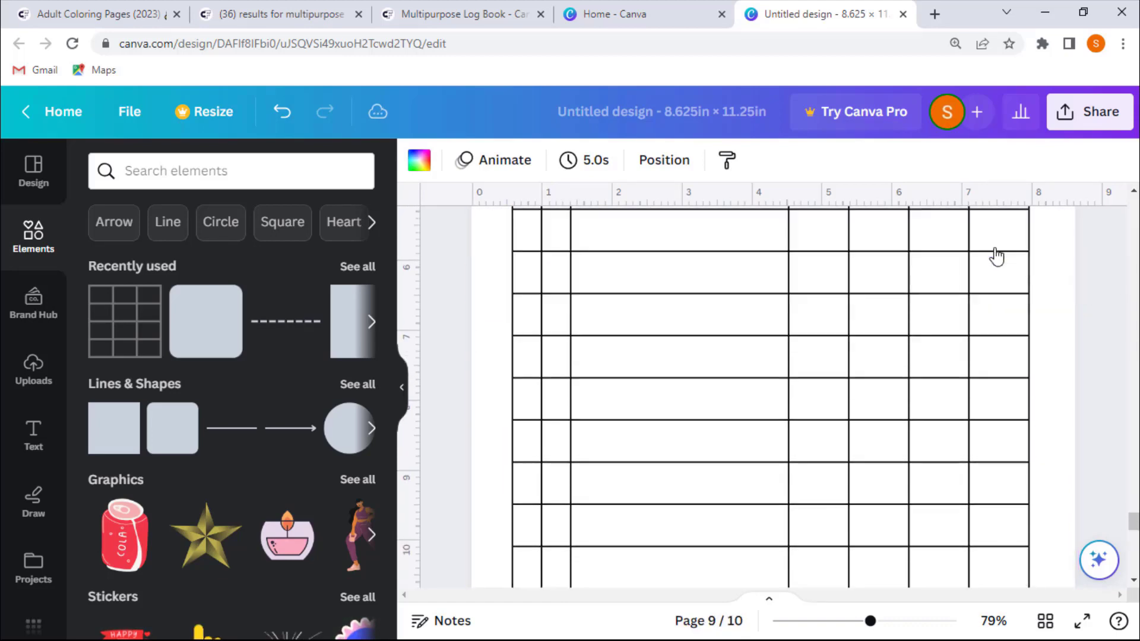
- Download all 10 pages as a PDF Print file
click(1076, 111)
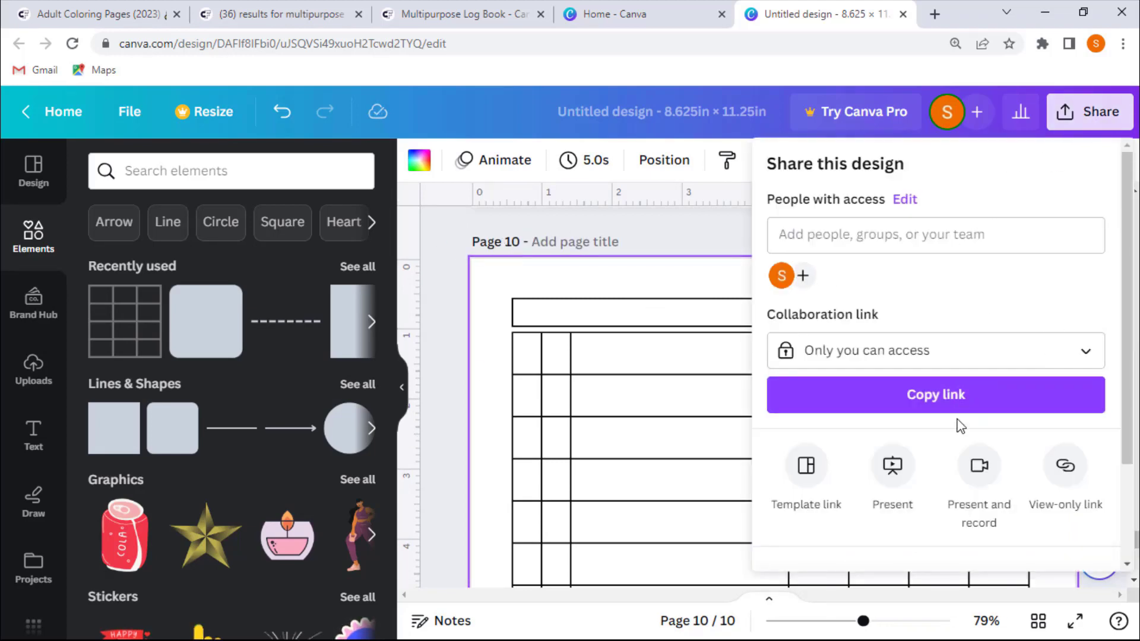
scroll(960, 426, down, 2)
click(911, 504)
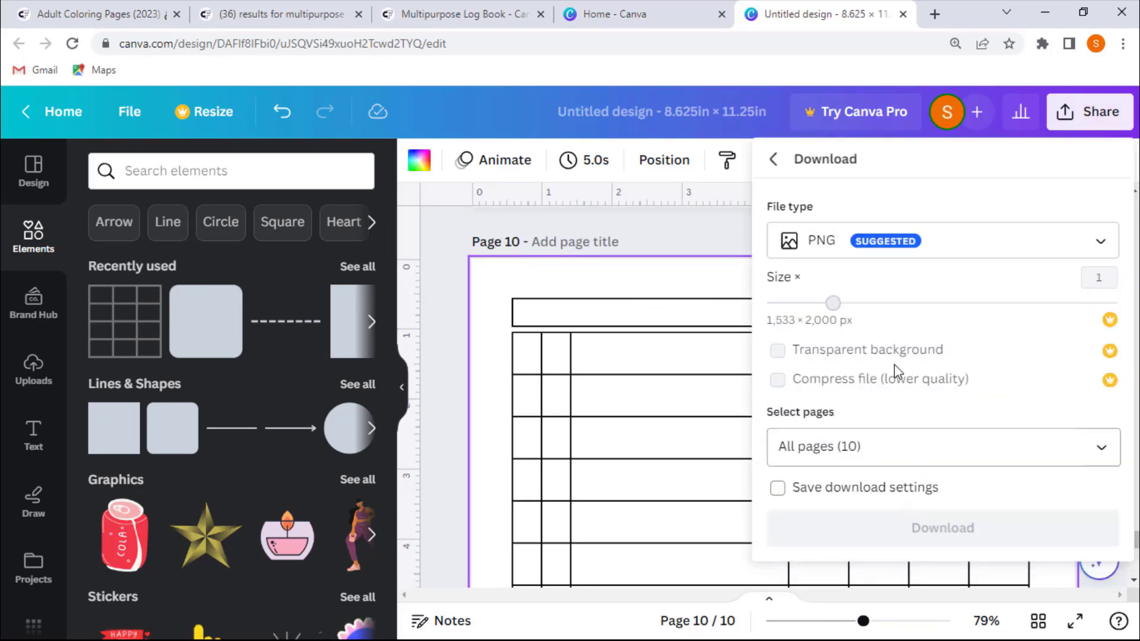
click(912, 255)
click(880, 297)
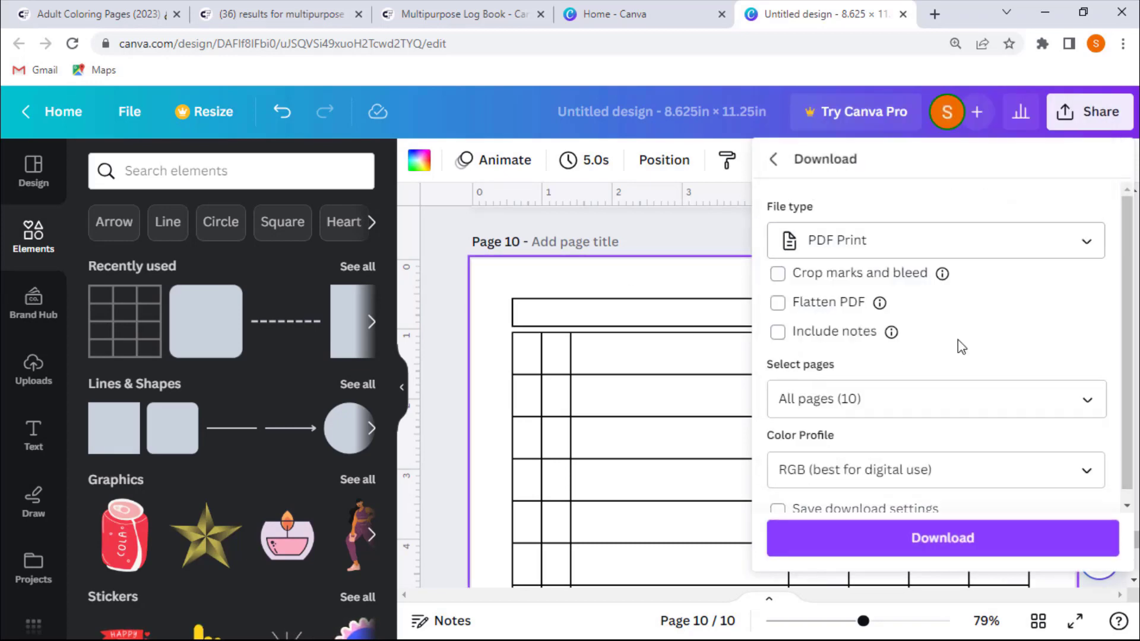
click(936, 538)
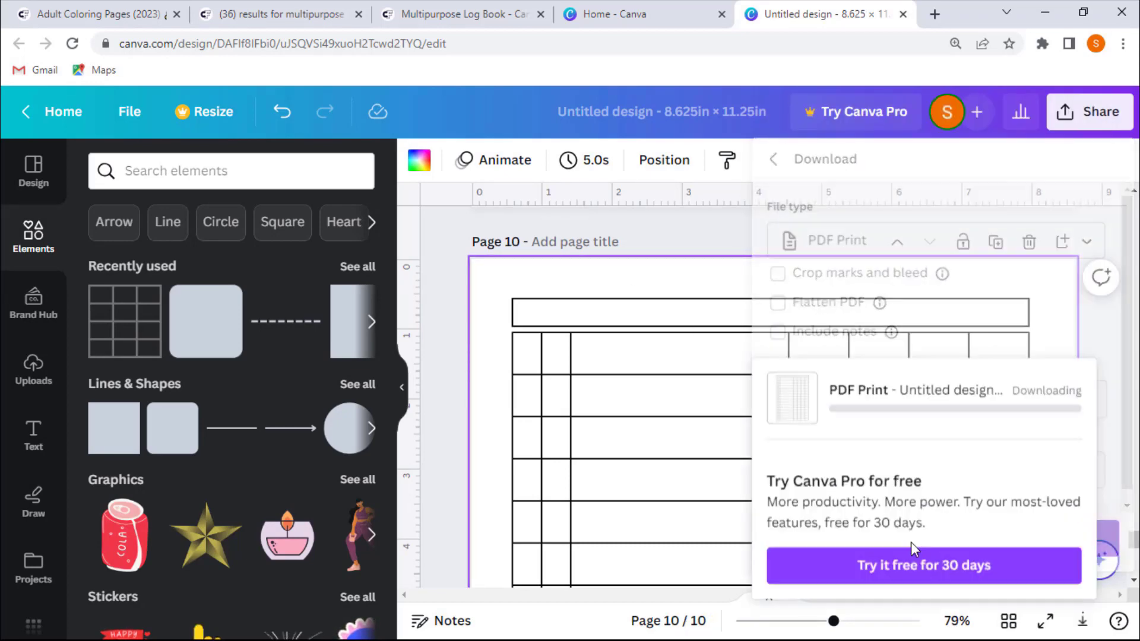
click(438, 303)
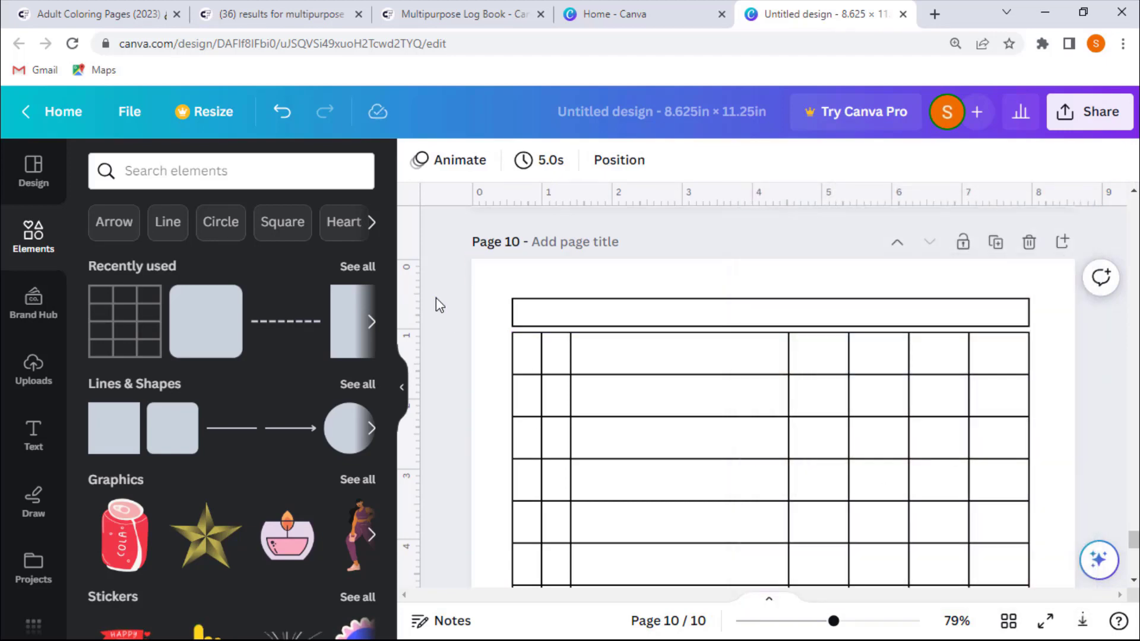
- Select all elements on the second page and delete them
scroll(445, 315, up, 15)
scroll(448, 313, up, 20)
scroll(447, 312, up, 15)
scroll(448, 312, up, 5)
scroll(448, 312, down, 2)
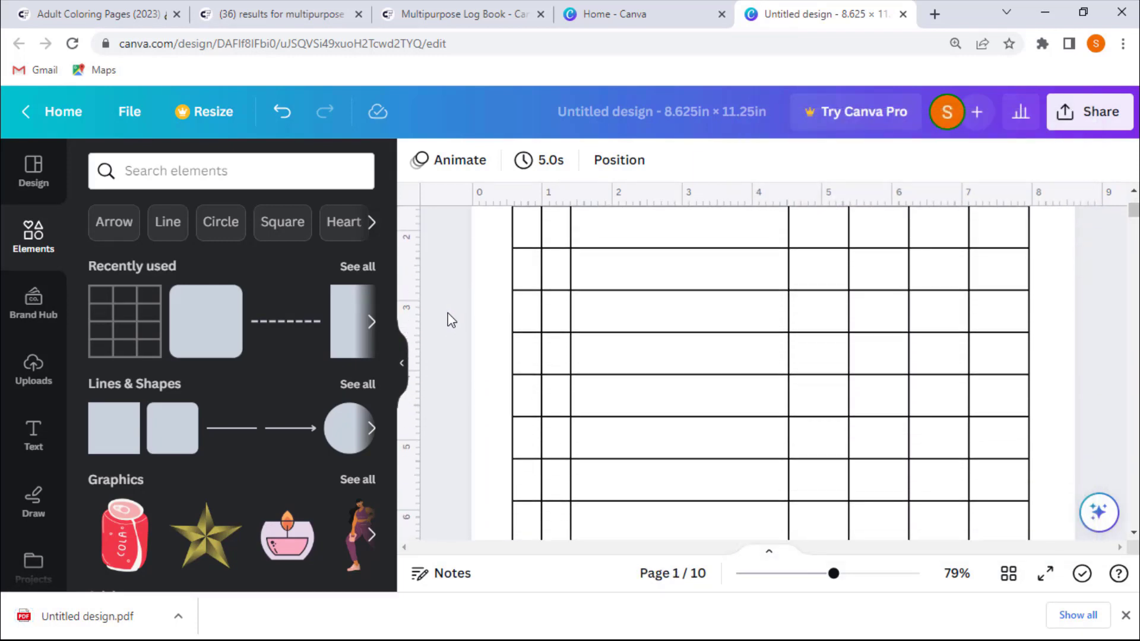
scroll(448, 312, down, 5)
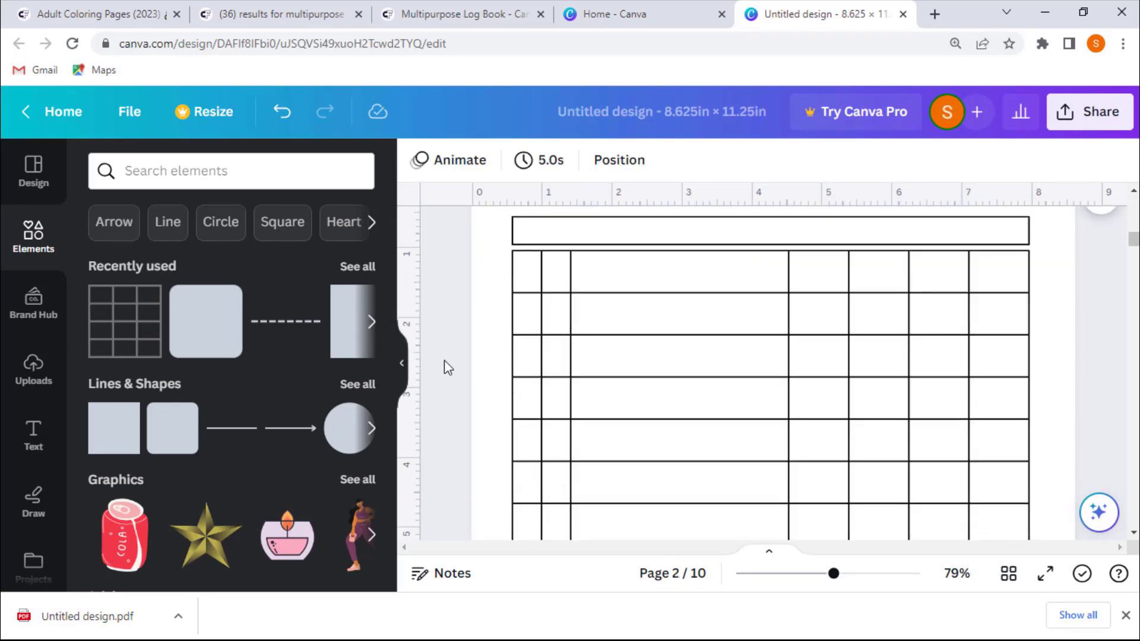
key(ctrl+a)
key(Delete)
scroll(447, 358, up, 6)
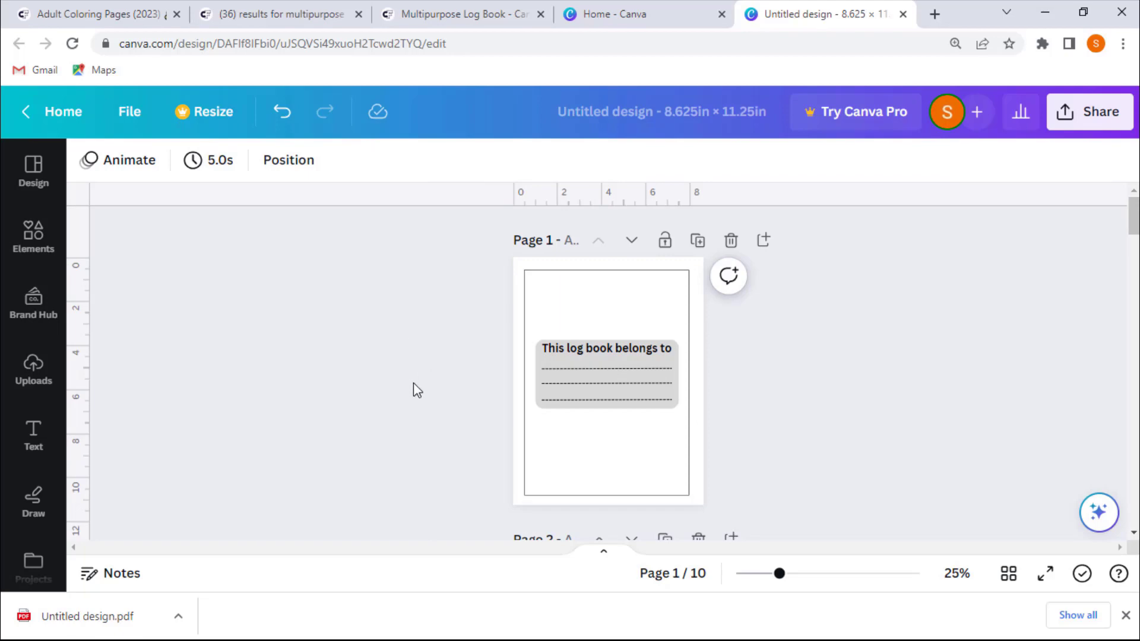
- Scroll through all ten pages of the design to review the cover and grid pages
scroll(461, 313, down, 6)
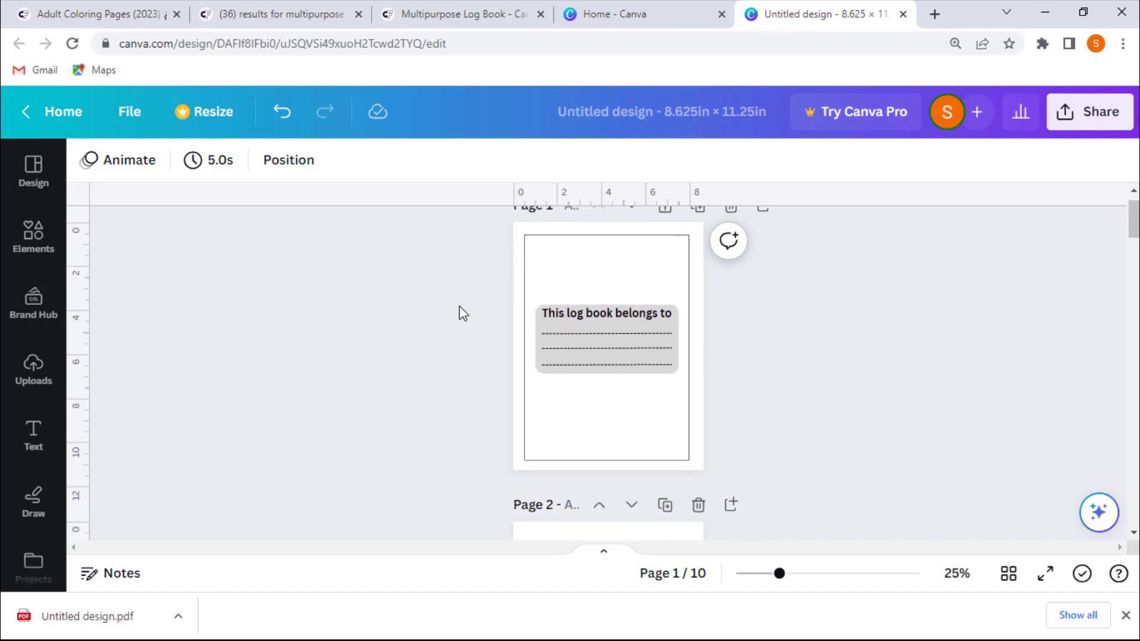
scroll(410, 396, up, 5)
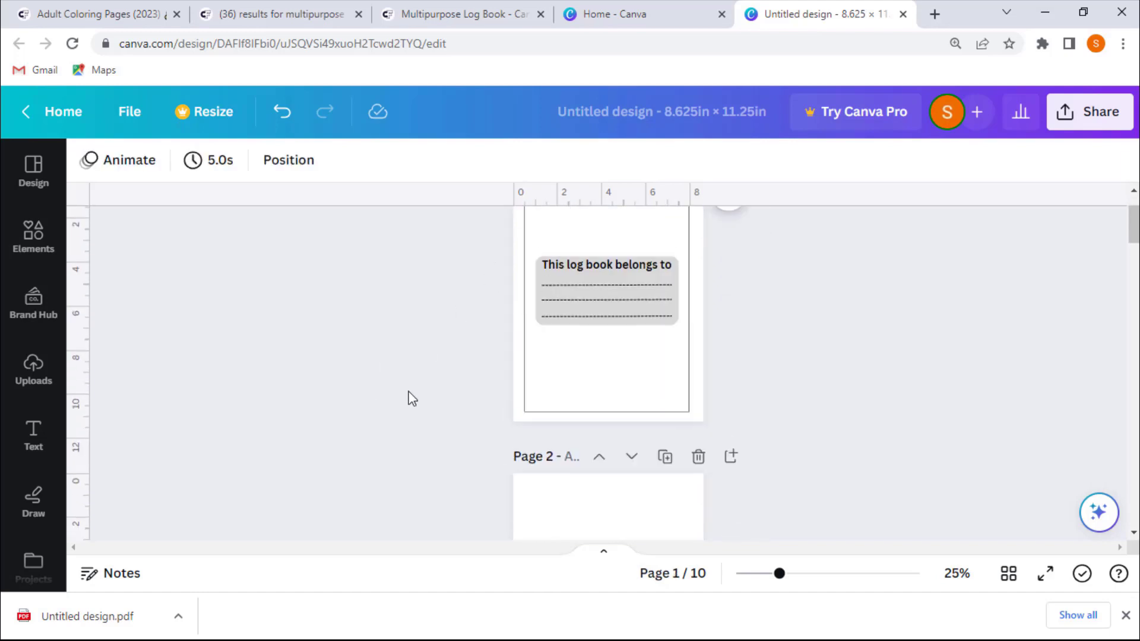
scroll(407, 398, down, 4)
scroll(409, 362, down, 6)
scroll(588, 305, down, 5)
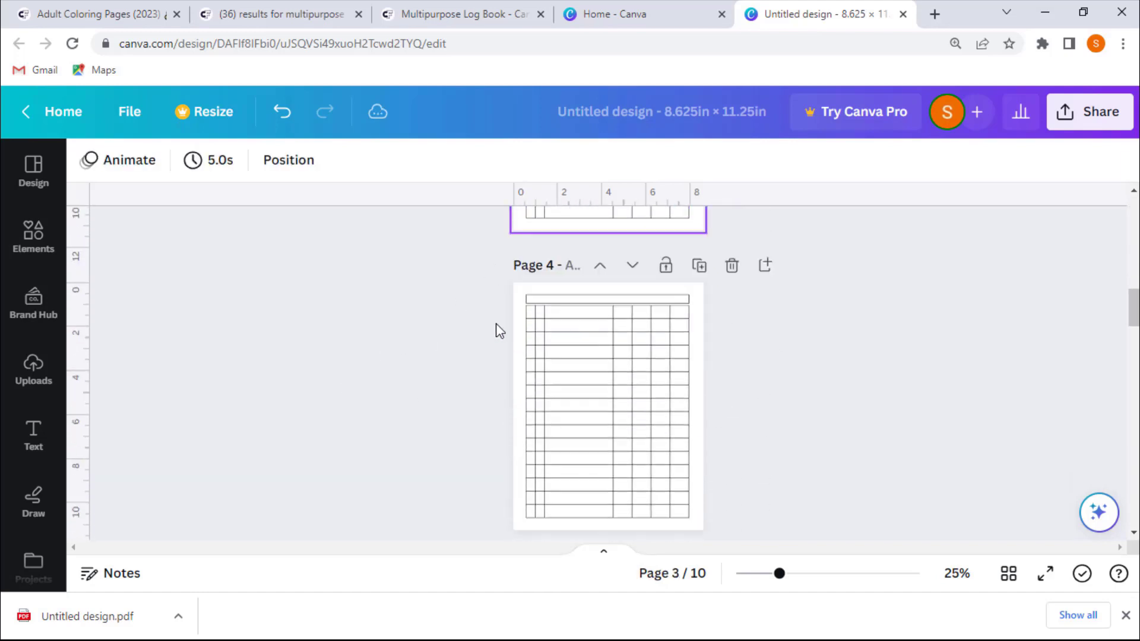
scroll(471, 339, down, 4)
scroll(472, 337, down, 4)
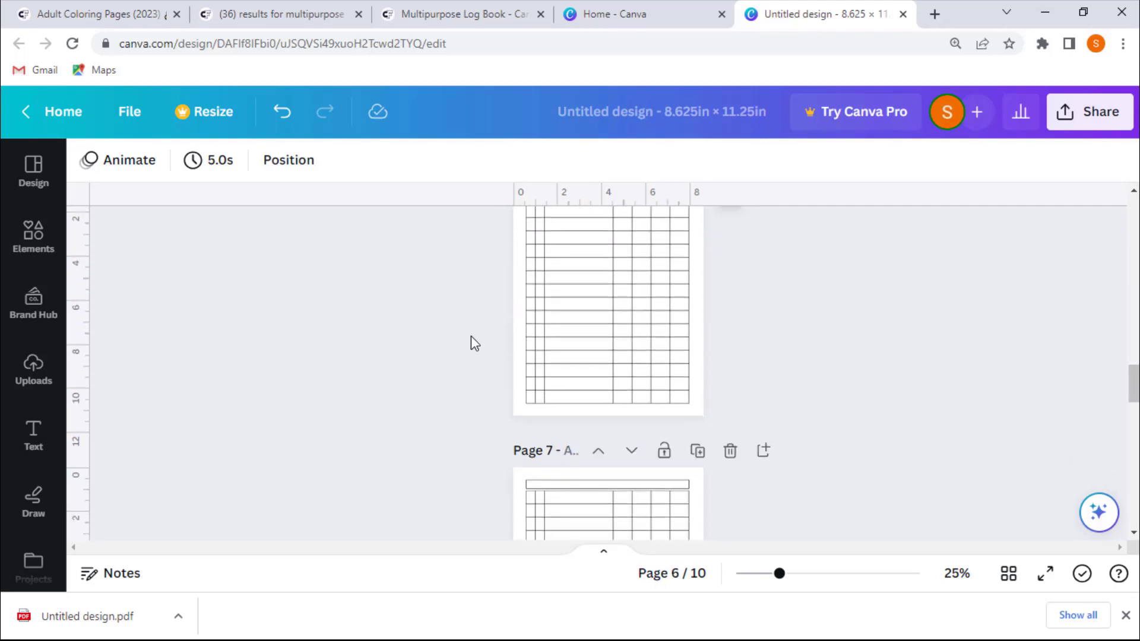
scroll(471, 339, up, 3)
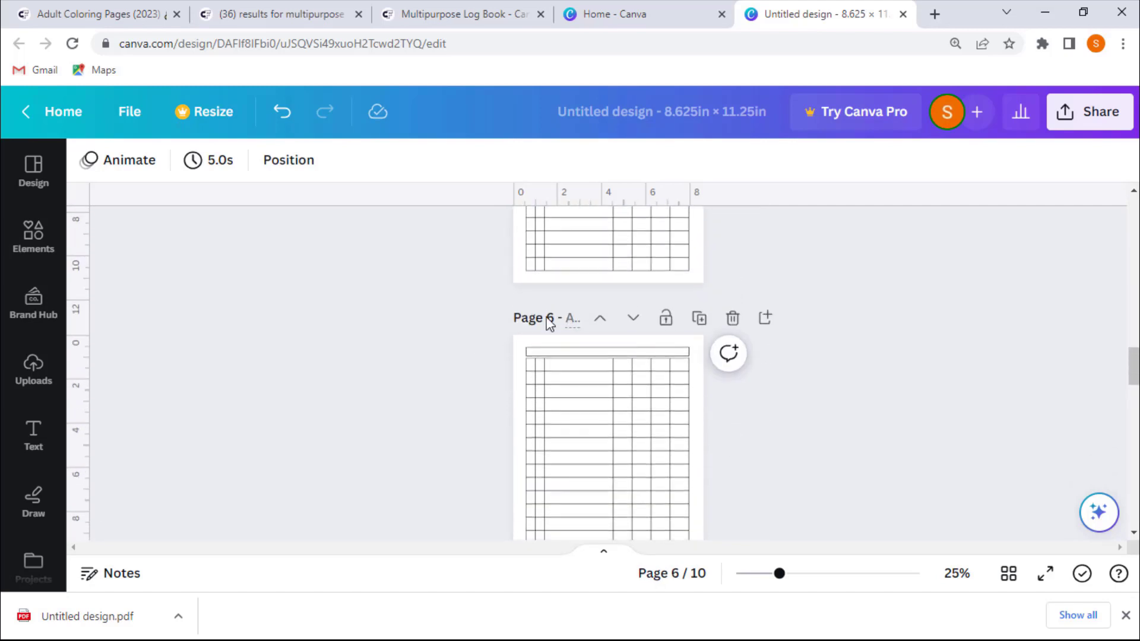
scroll(421, 350, down, 6)
scroll(423, 352, down, 15)
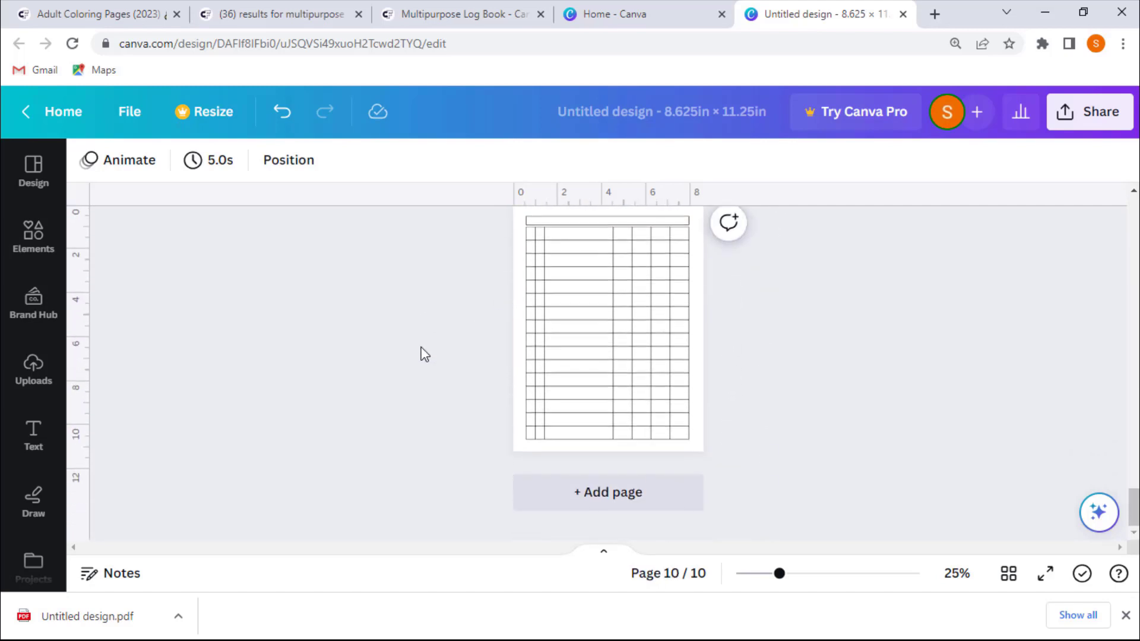
scroll(424, 355, up, 20)
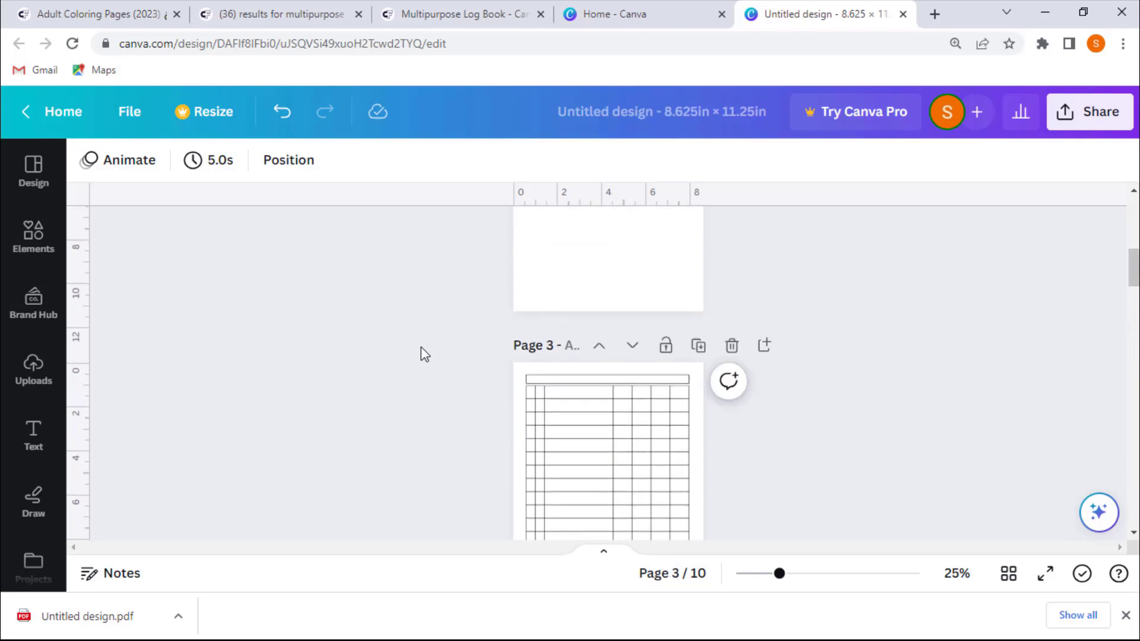
scroll(426, 355, up, 8)
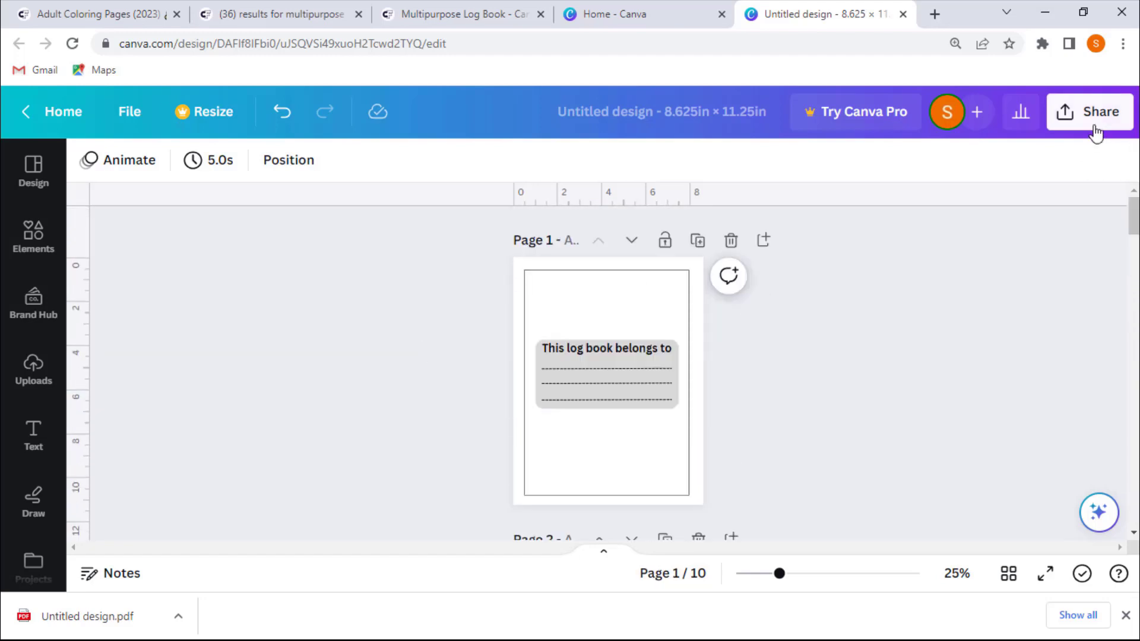
- Download the whole design again as a PDF Print file
click(1091, 119)
scroll(926, 380, down, 3)
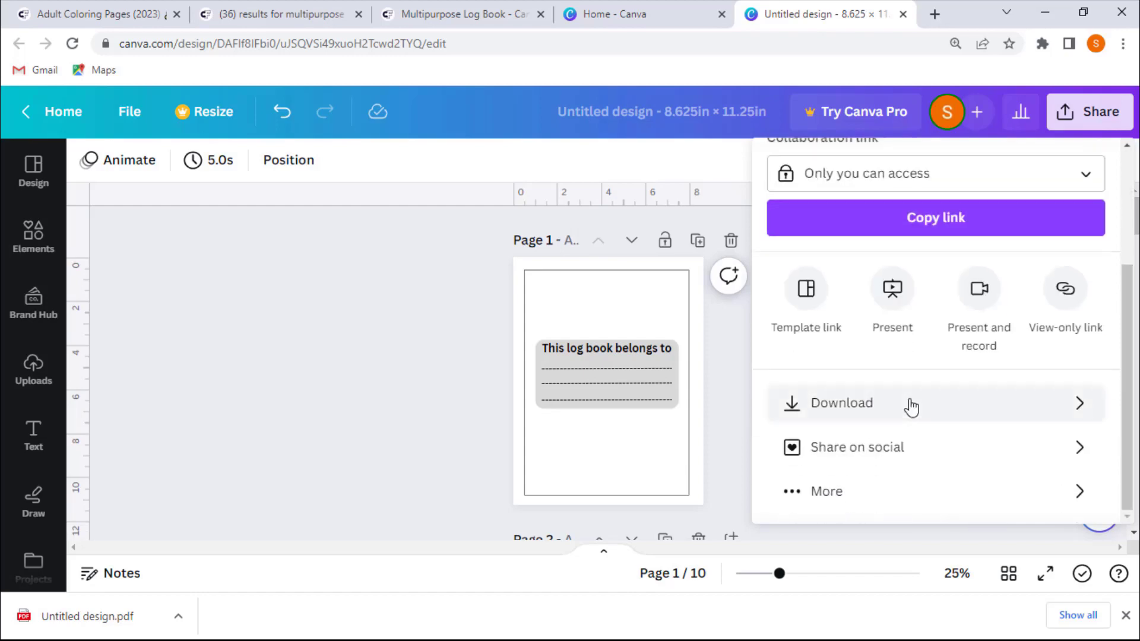
click(898, 403)
click(915, 260)
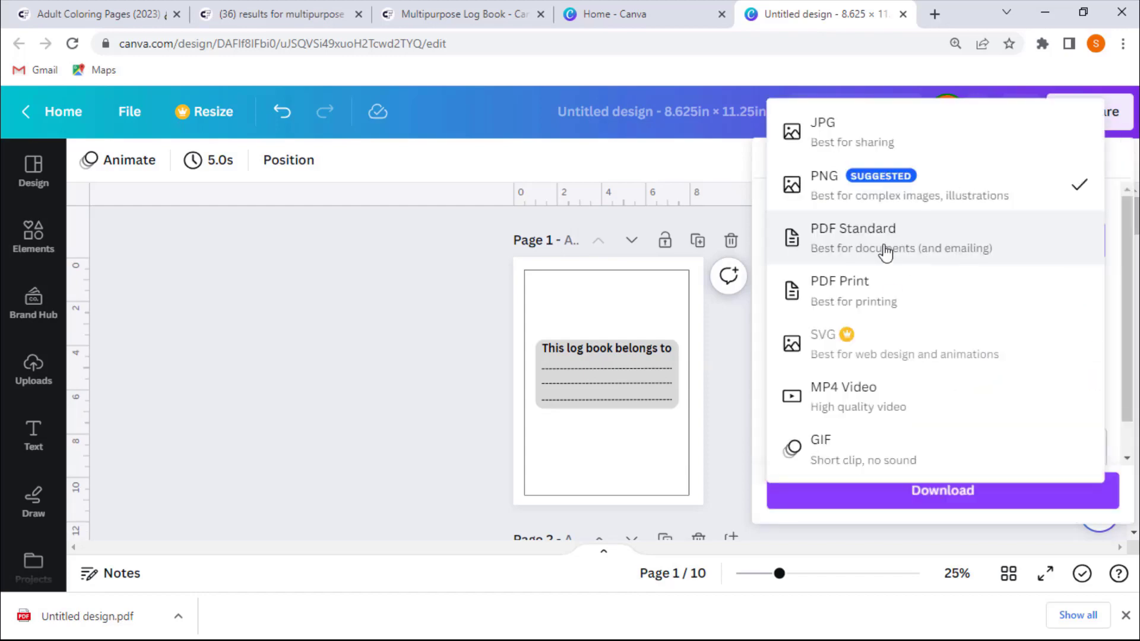
click(831, 295)
click(899, 487)
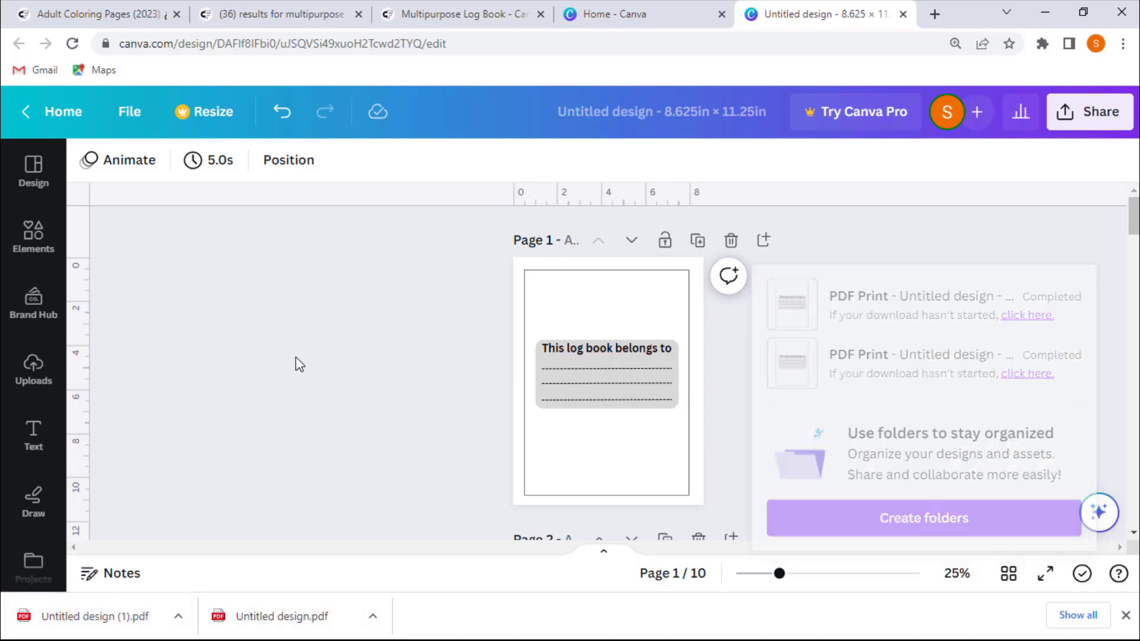
- Switch to PDFsam Basic from the Start menu and open its Merge tool
click(1044, 10)
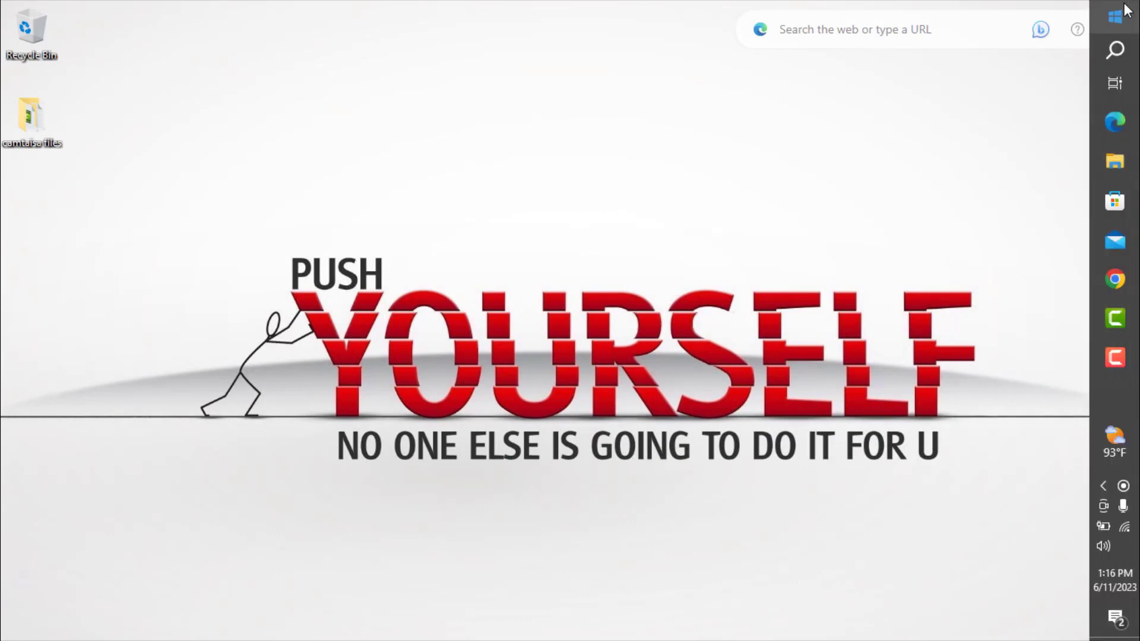
click(1115, 17)
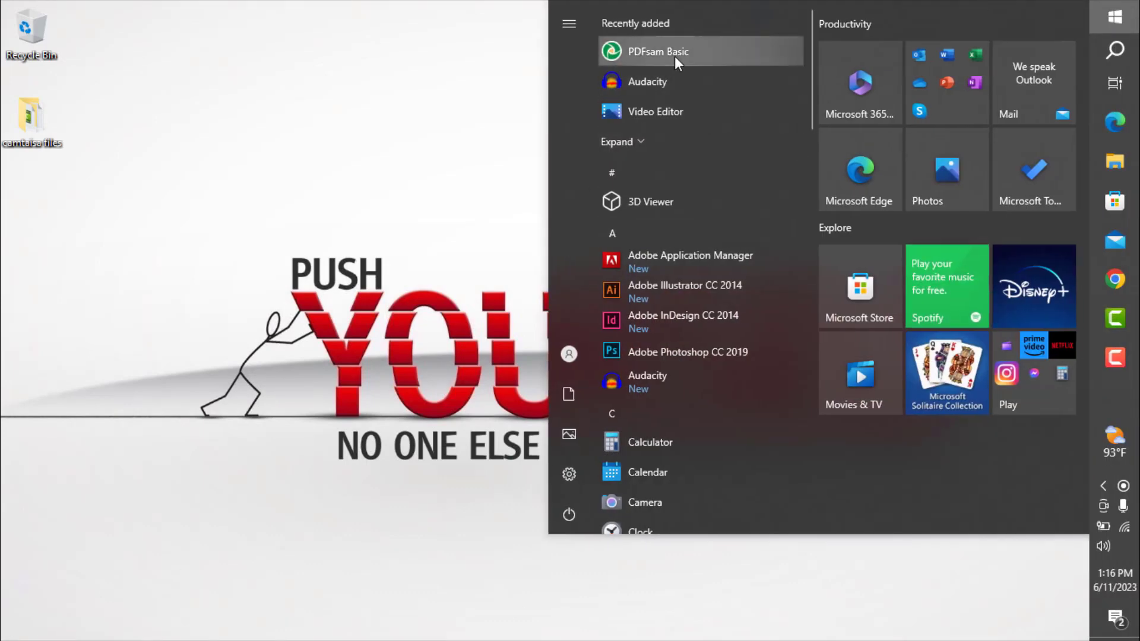
click(670, 58)
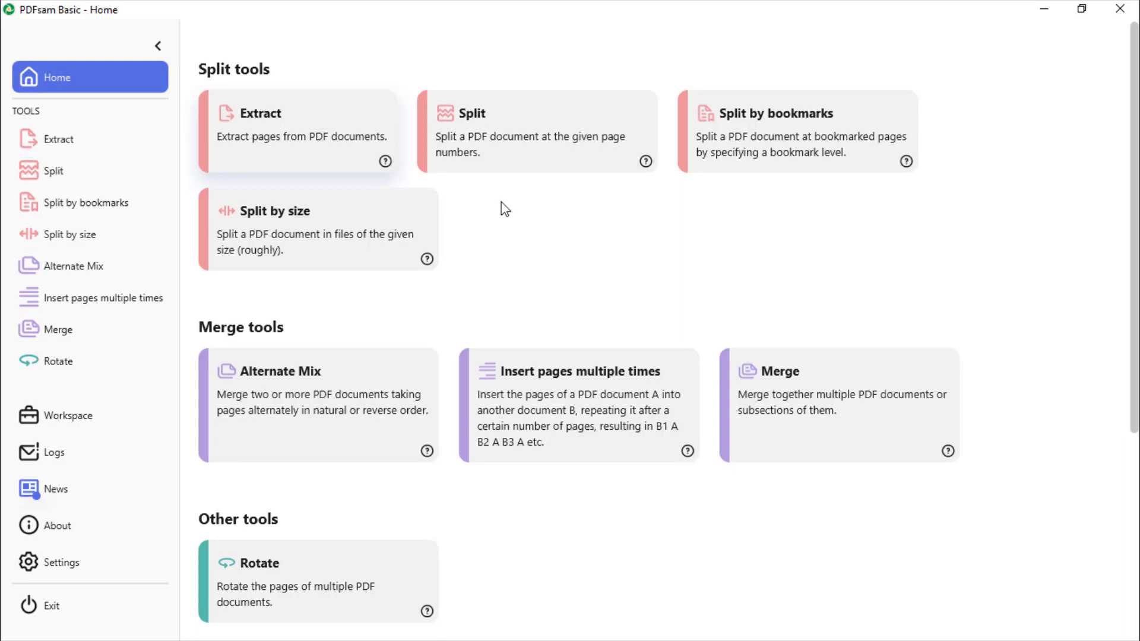
click(54, 338)
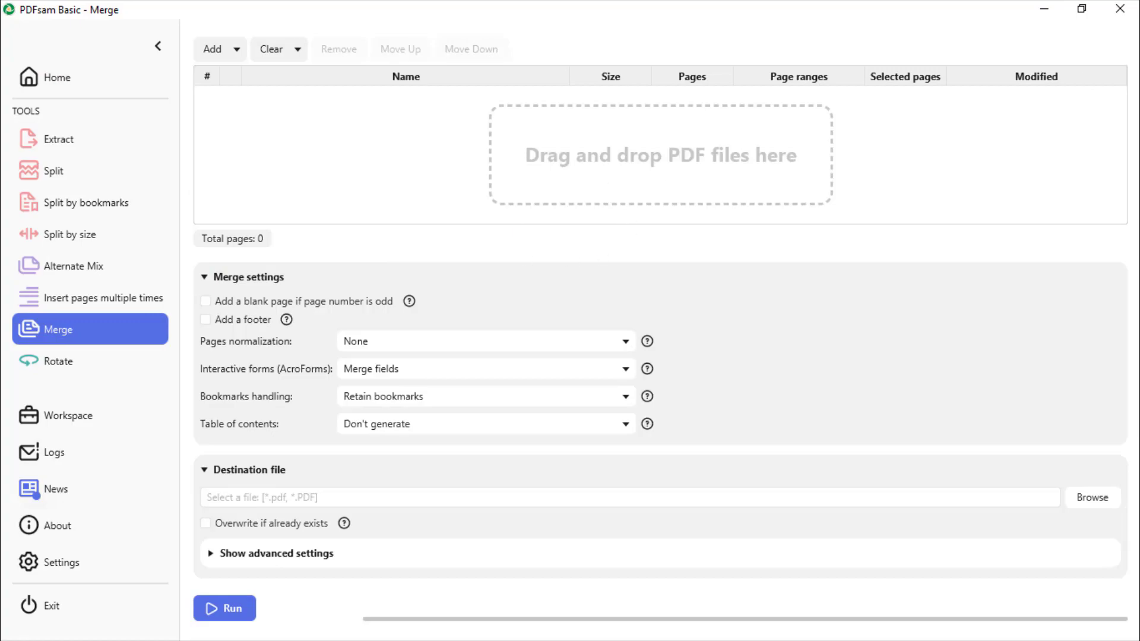
- Open the Downloads folder in File Explorer to locate the two downloaded Untitled design PDFs
click(1044, 8)
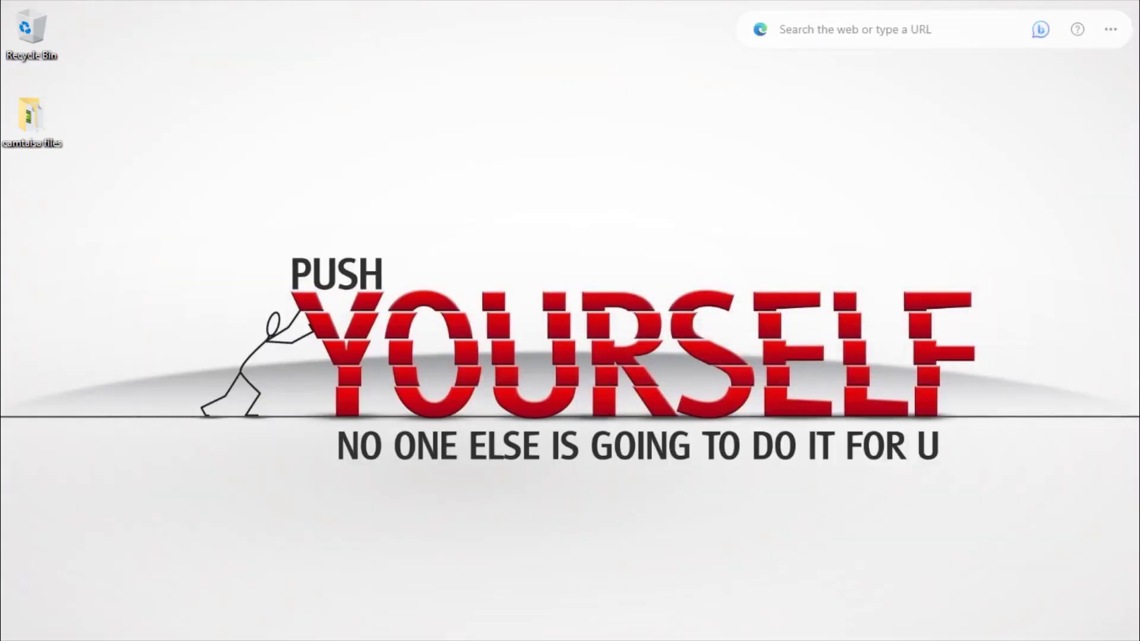
mouse_move(1138, 6)
click(1098, 410)
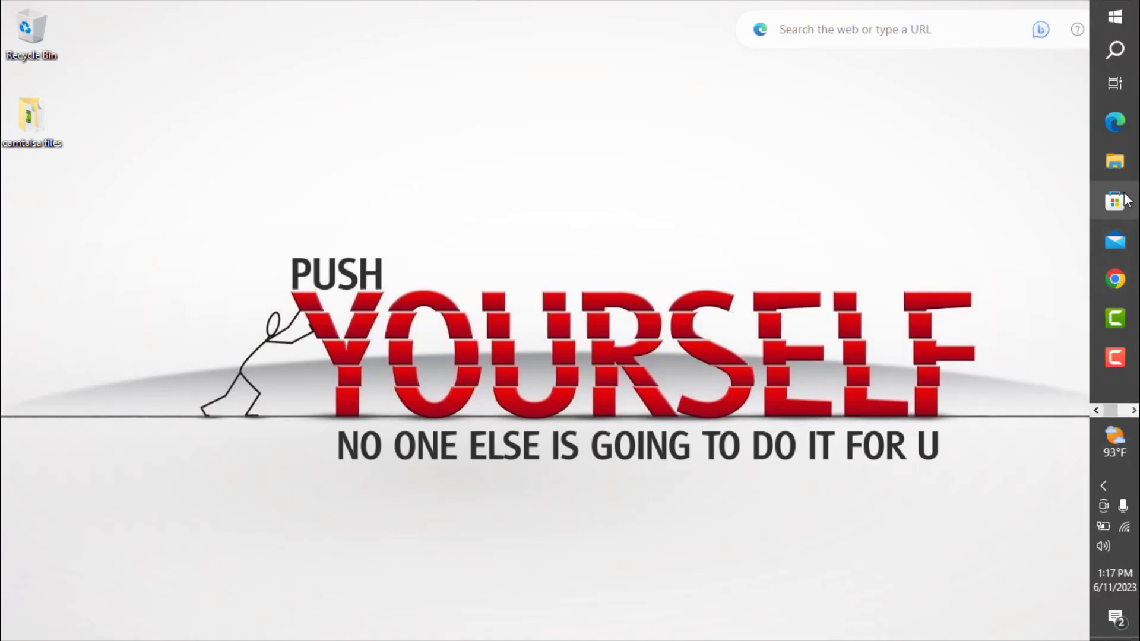
click(1115, 160)
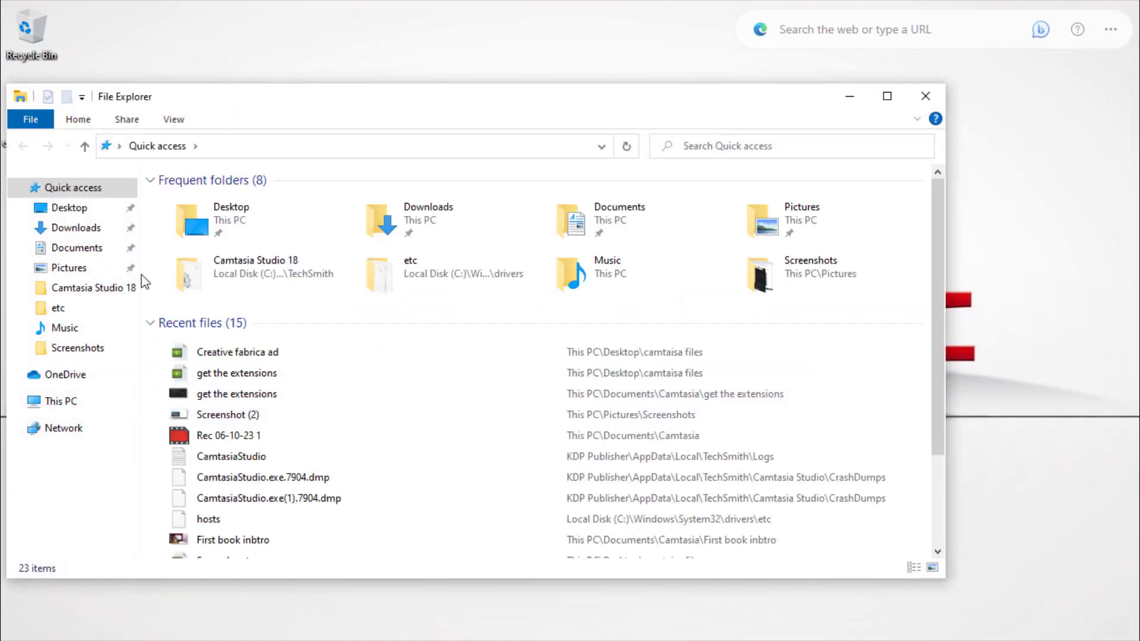
click(116, 232)
click(240, 226)
ctrl+click(232, 241)
drag(1116, 125, 475, 249)
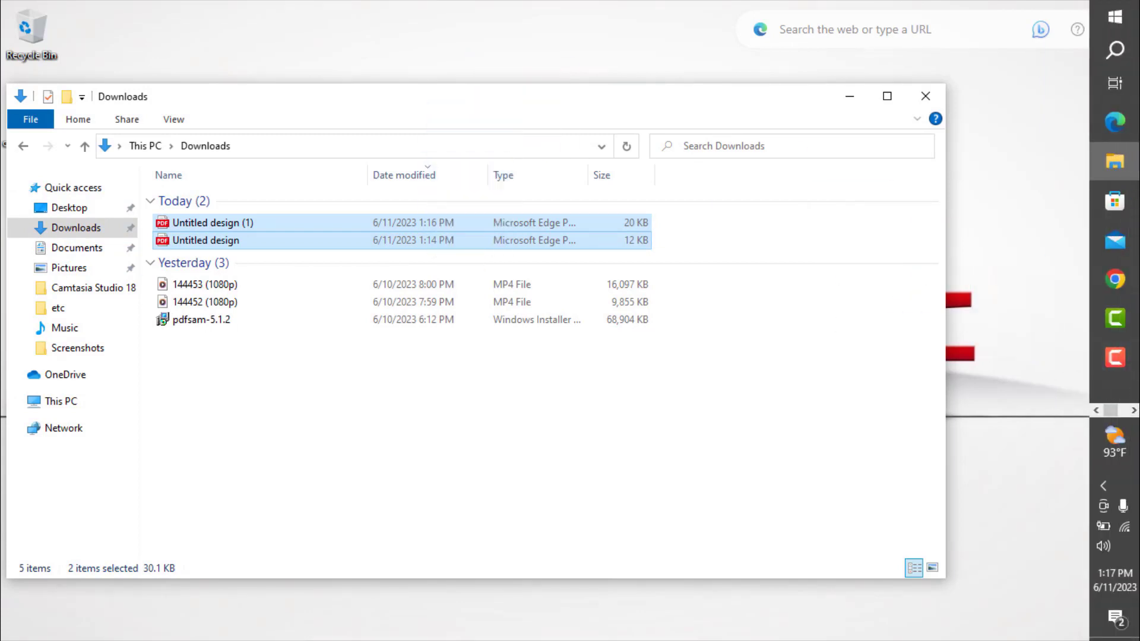
click(1134, 411)
click(1115, 122)
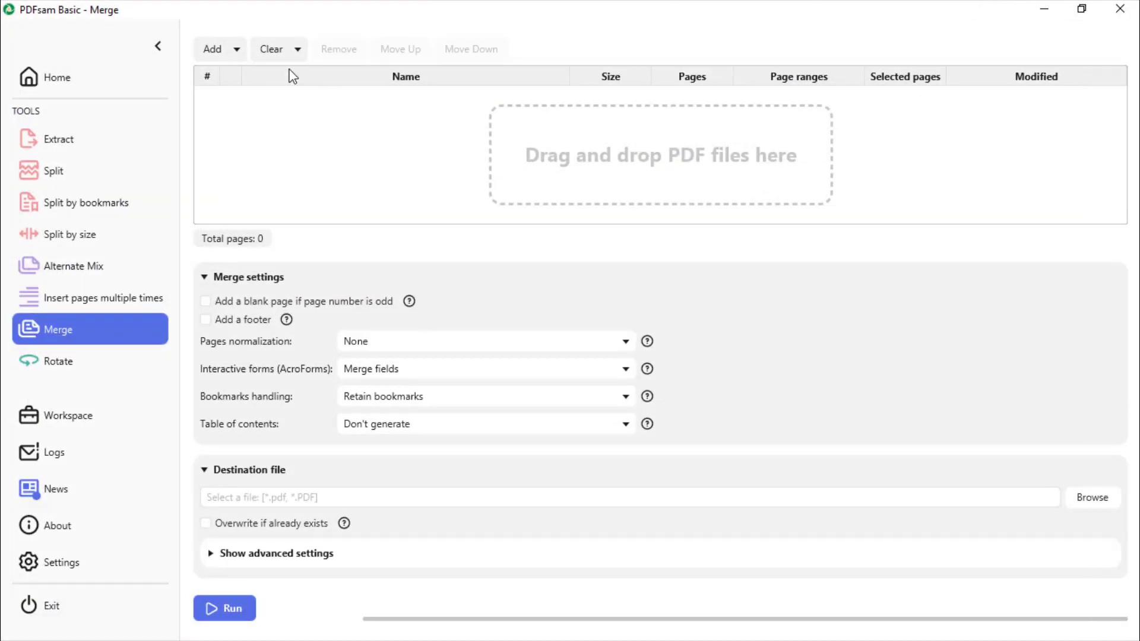
- Add both Untitled design PDFs from the Downloads folder to the merge list
click(221, 48)
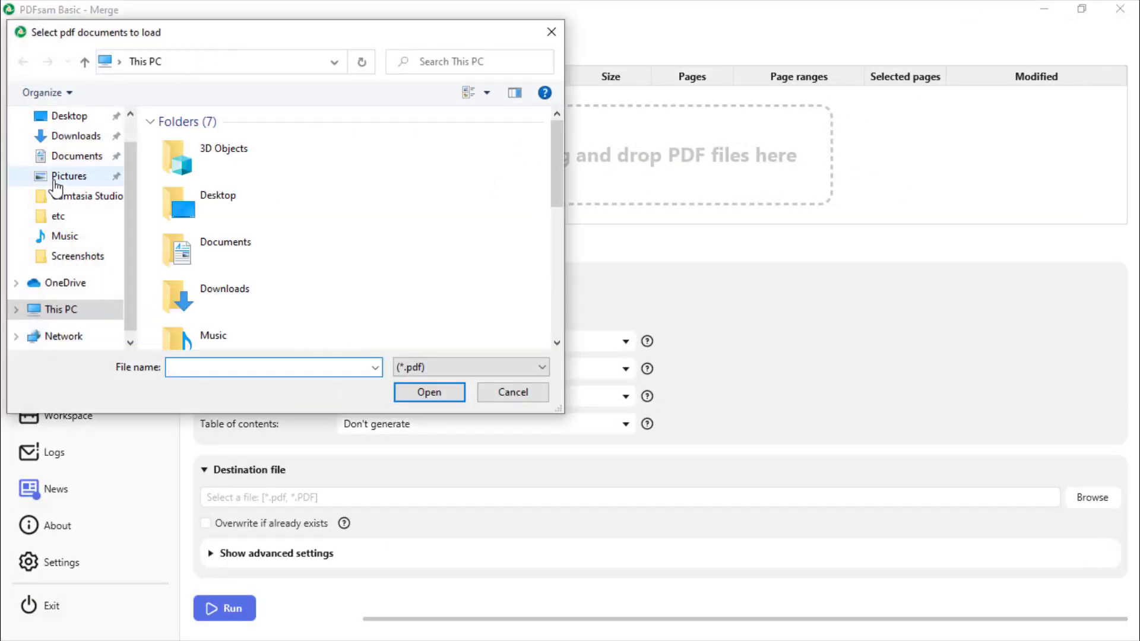
click(70, 137)
click(205, 165)
shift+click(238, 182)
click(444, 393)
click(349, 107)
click(349, 117)
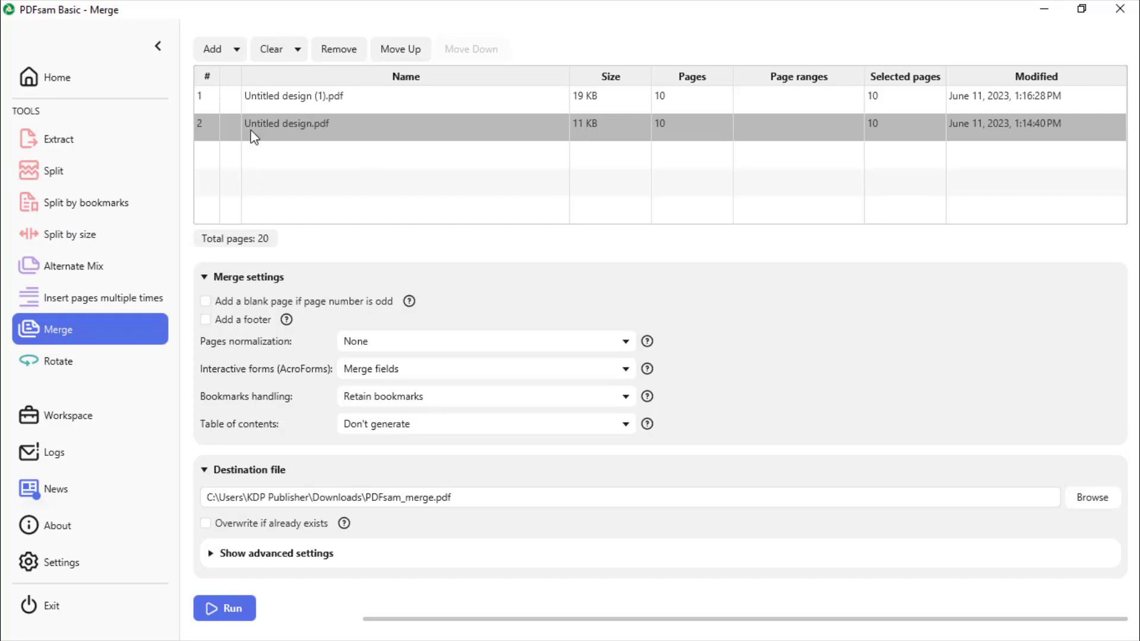
- Duplicate the Untitled design.pdf entry repeatedly in the merge list
right_click(293, 124)
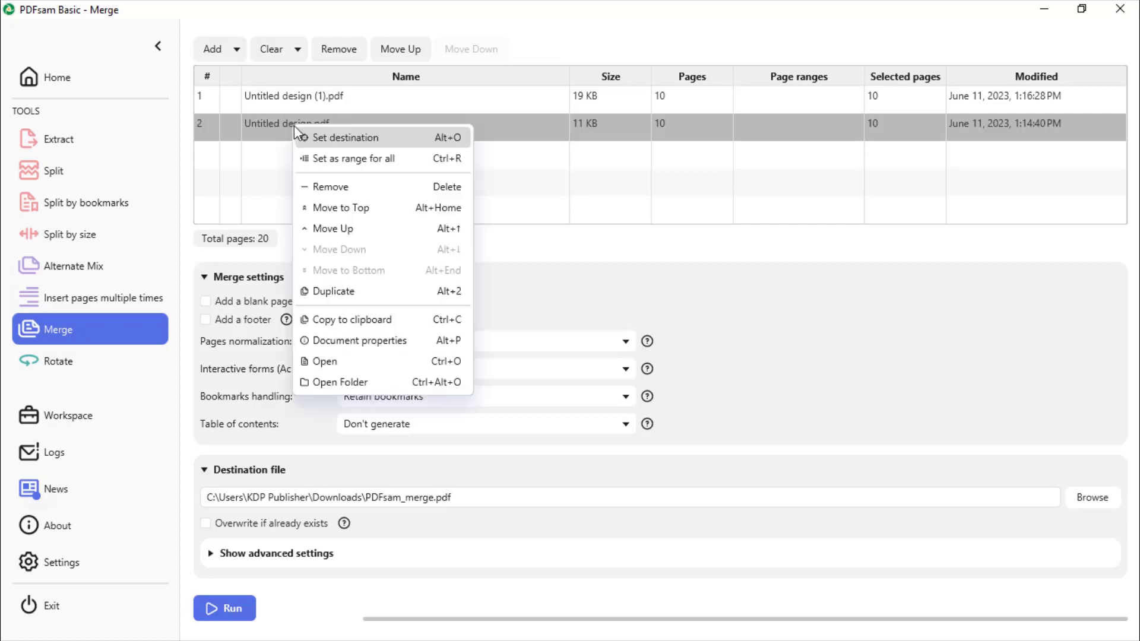
click(416, 291)
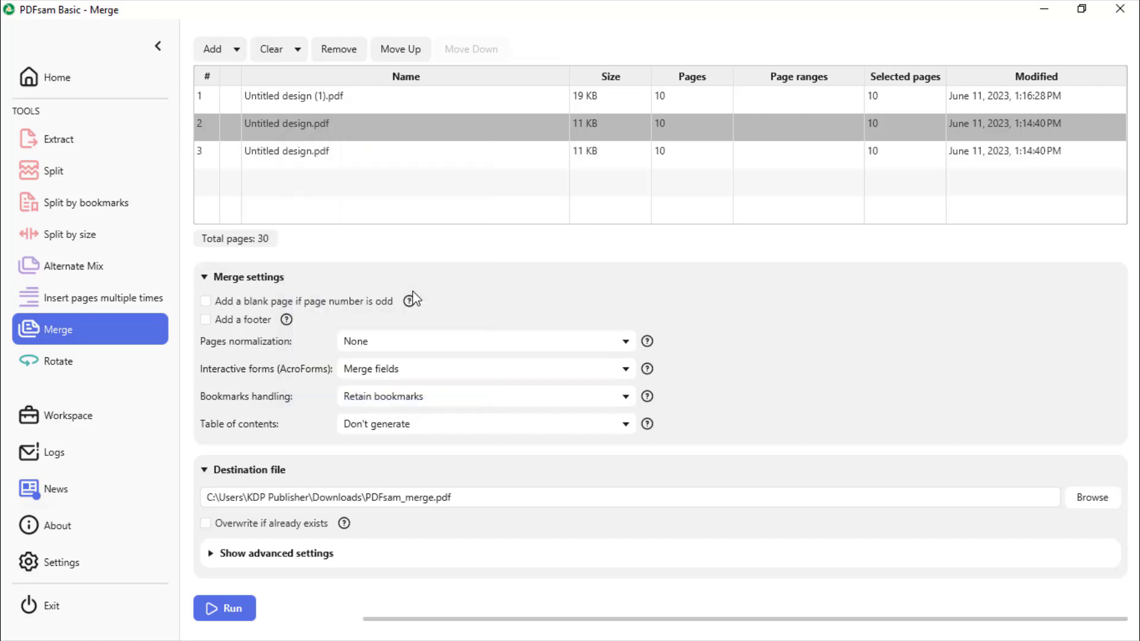
key(alt+2)
key(alt+2)
key(alt+2)
key(alt+2)
key(alt+2)
key(alt+2)
key(alt+2)
key(alt+2)
key(alt+2)
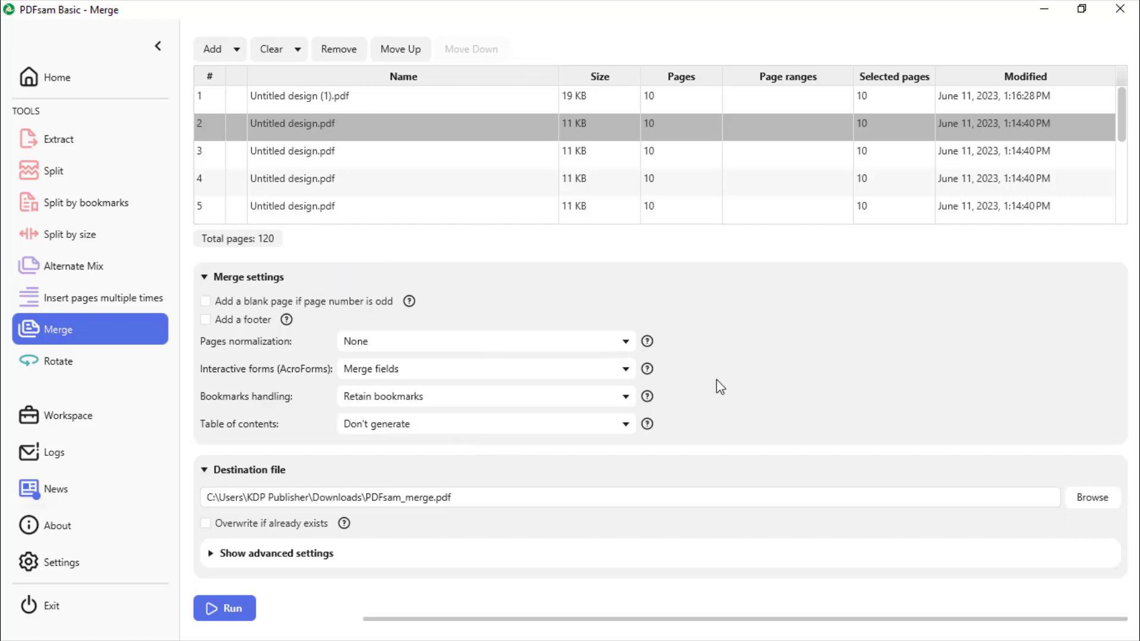
- Set the merge destination file to multipurpose logbook.pdf on the Desktop
click(218, 555)
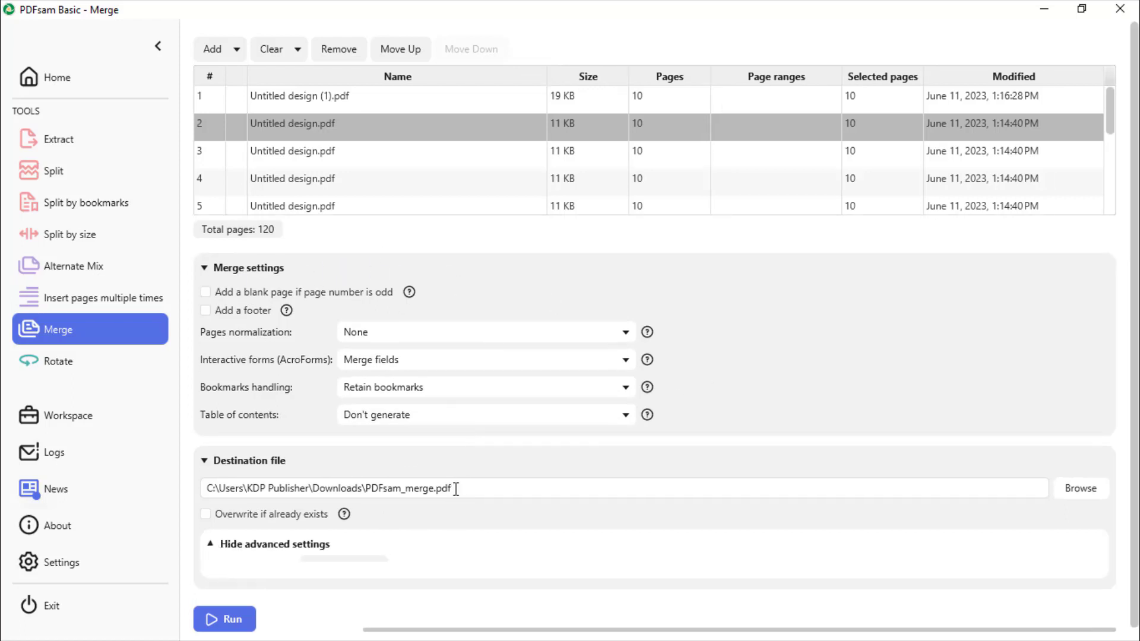
scroll(449, 493, down, 1)
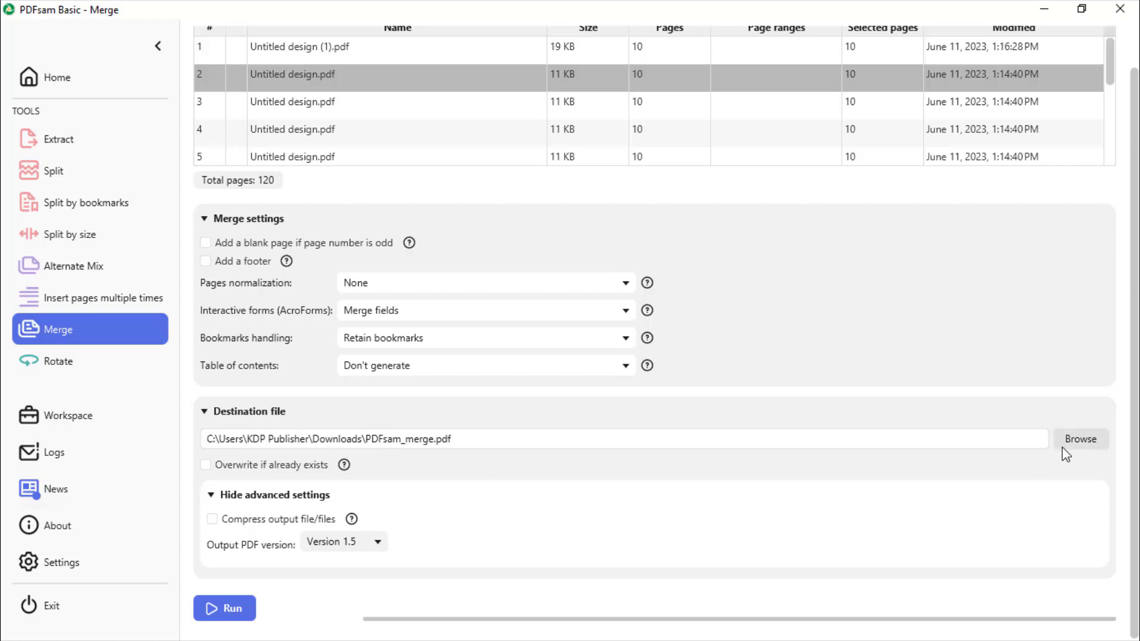
click(1082, 440)
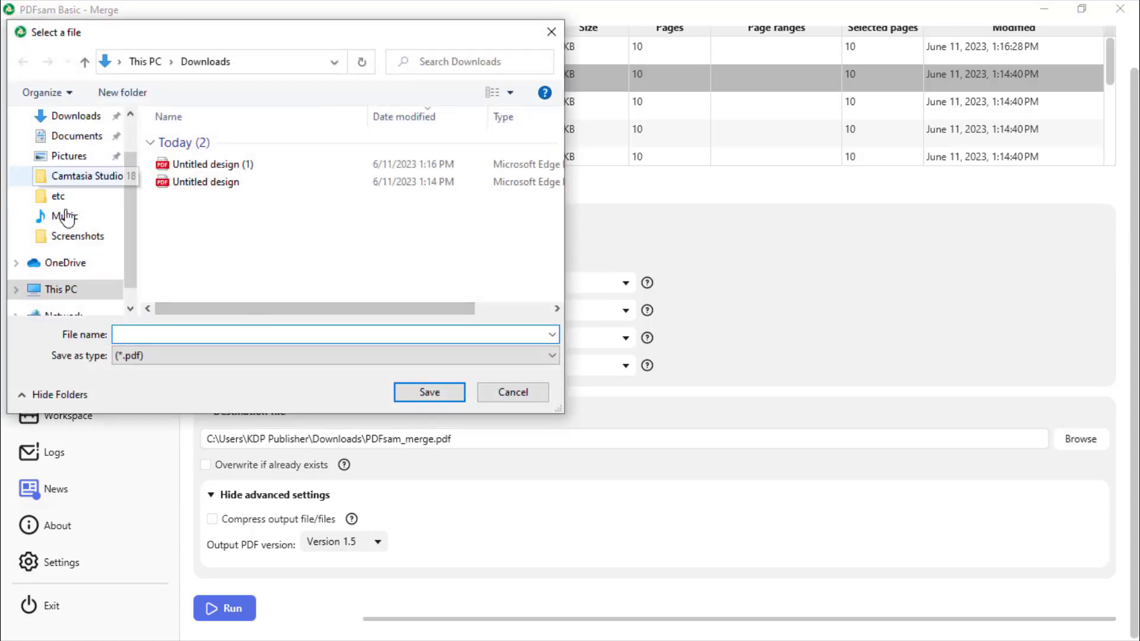
scroll(132, 227, up, 2)
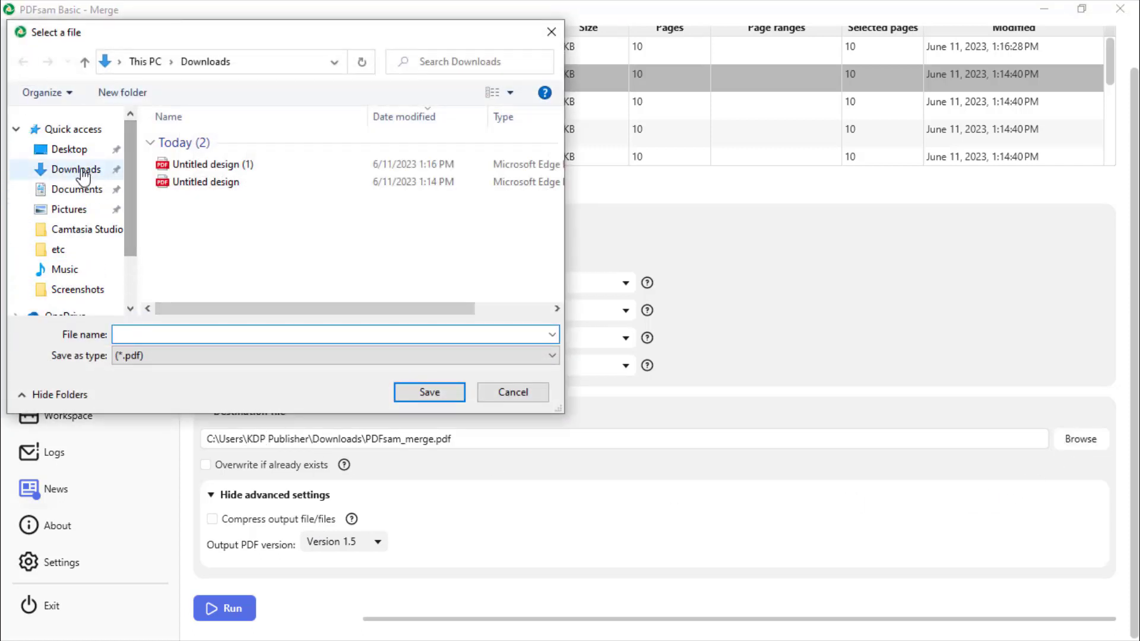
click(83, 151)
click(177, 333)
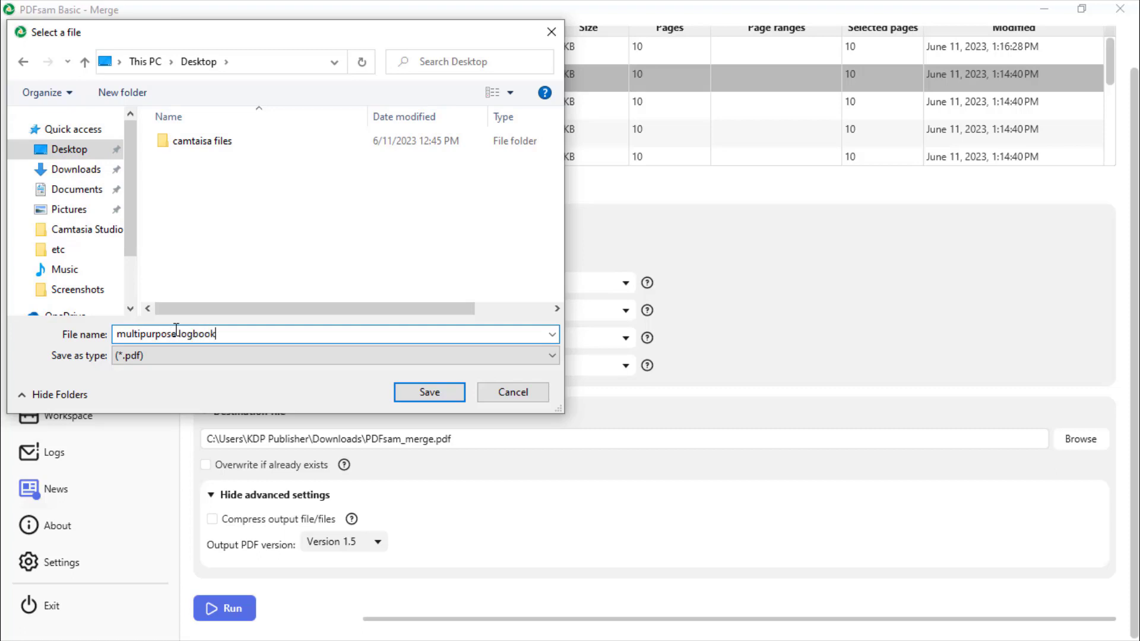
key(Return)
- Run the merge and close PDFsam and the File Explorer window
click(215, 605)
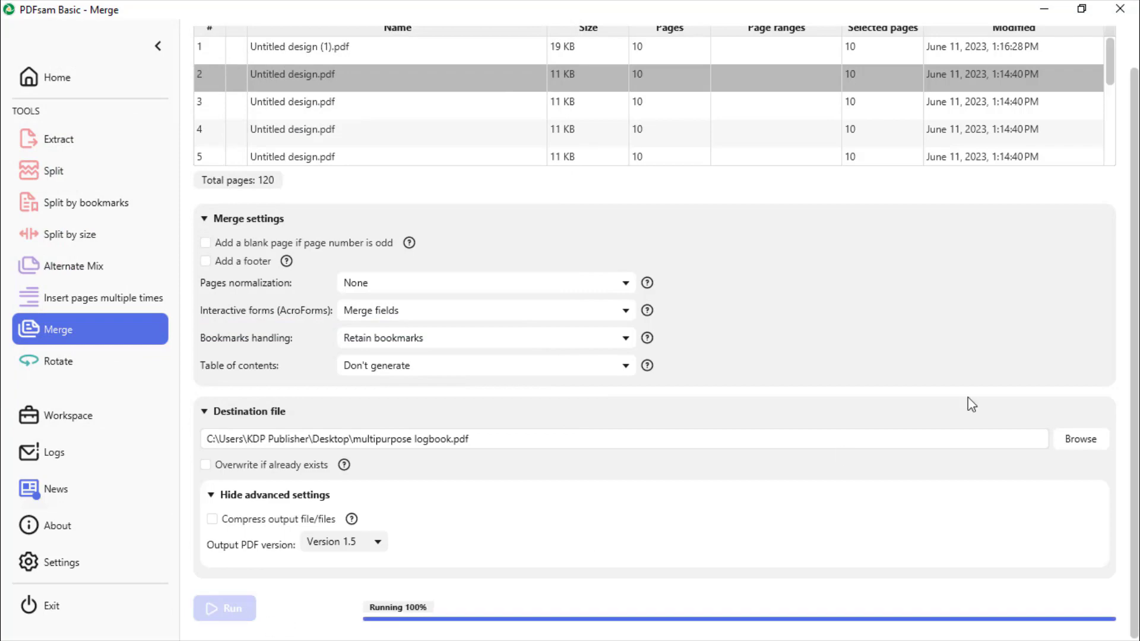
click(1133, 8)
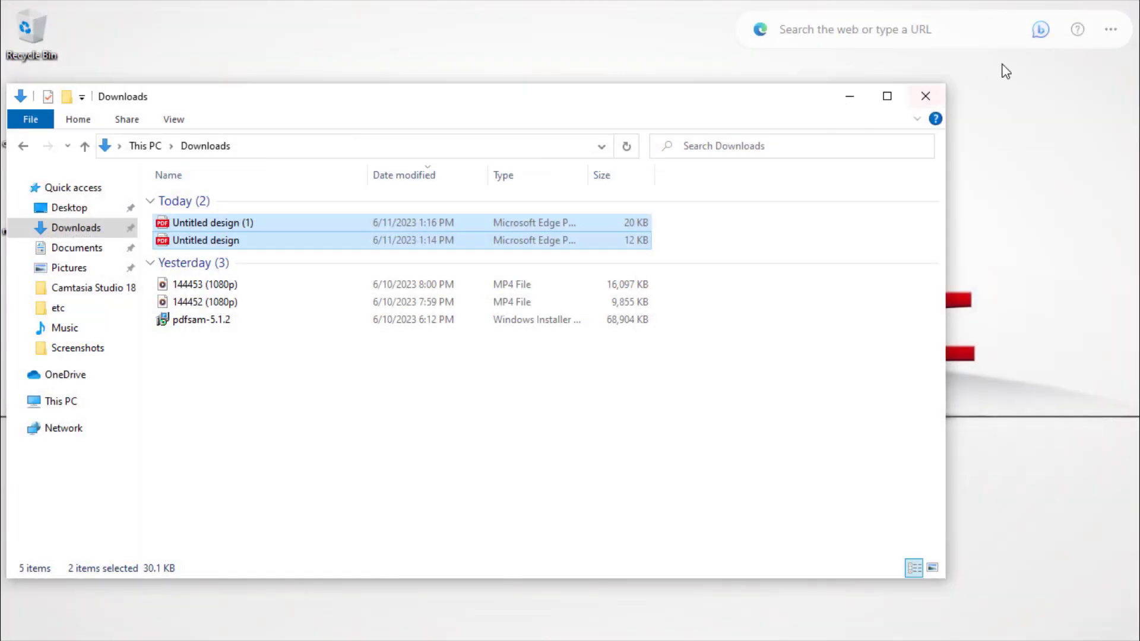
click(939, 95)
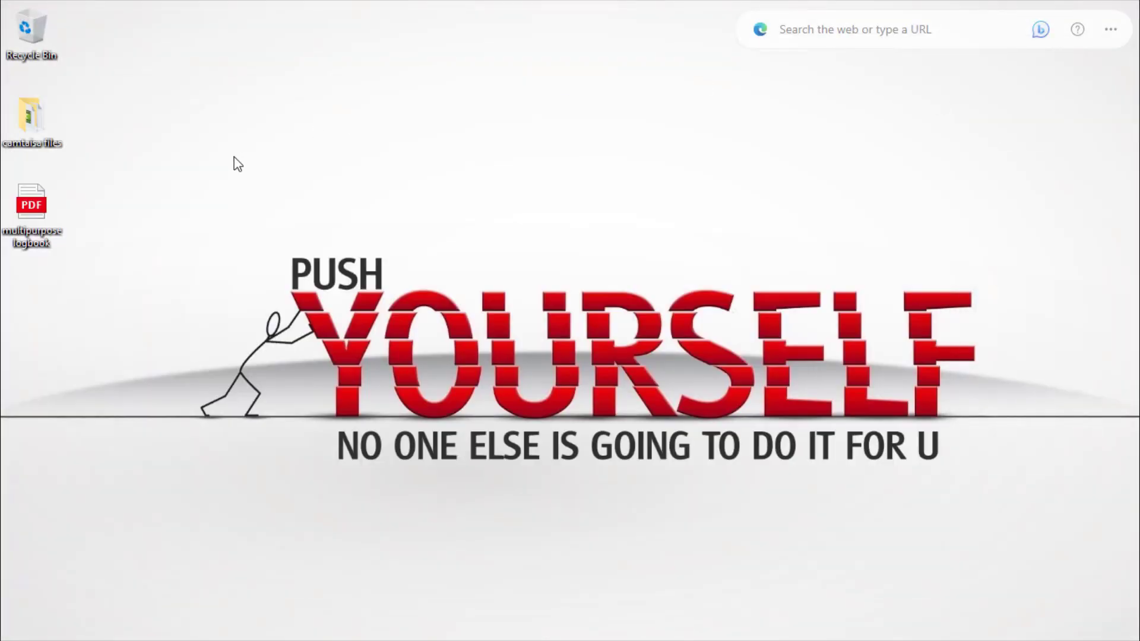
- Open the merged multipurpose logbook PDF from the Desktop
drag(37, 222, 450, 80)
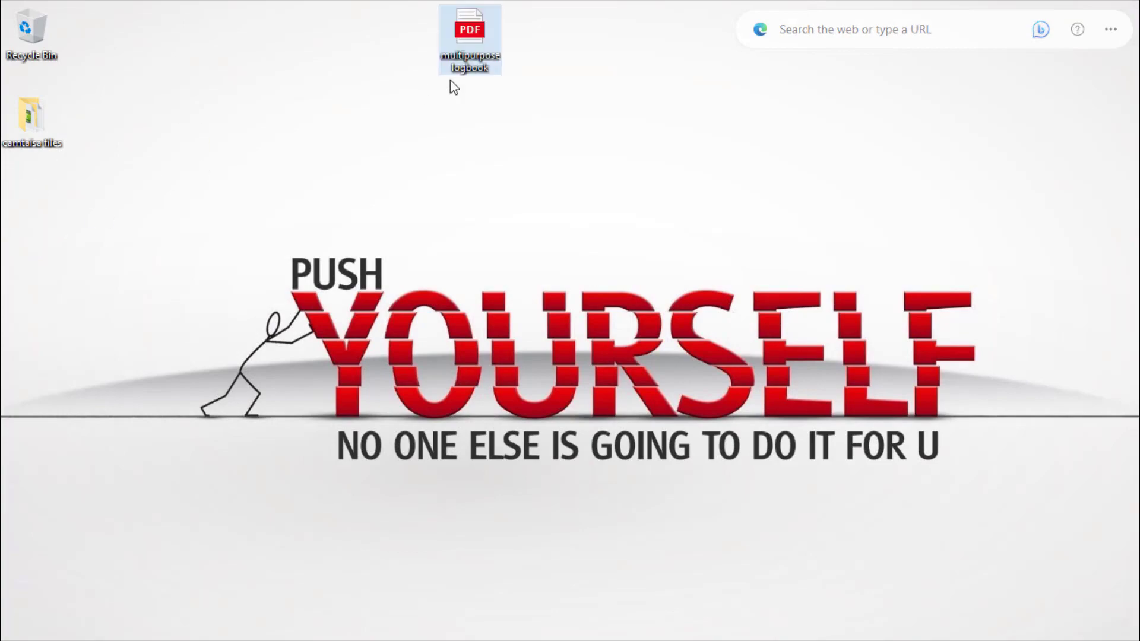
double_click(486, 45)
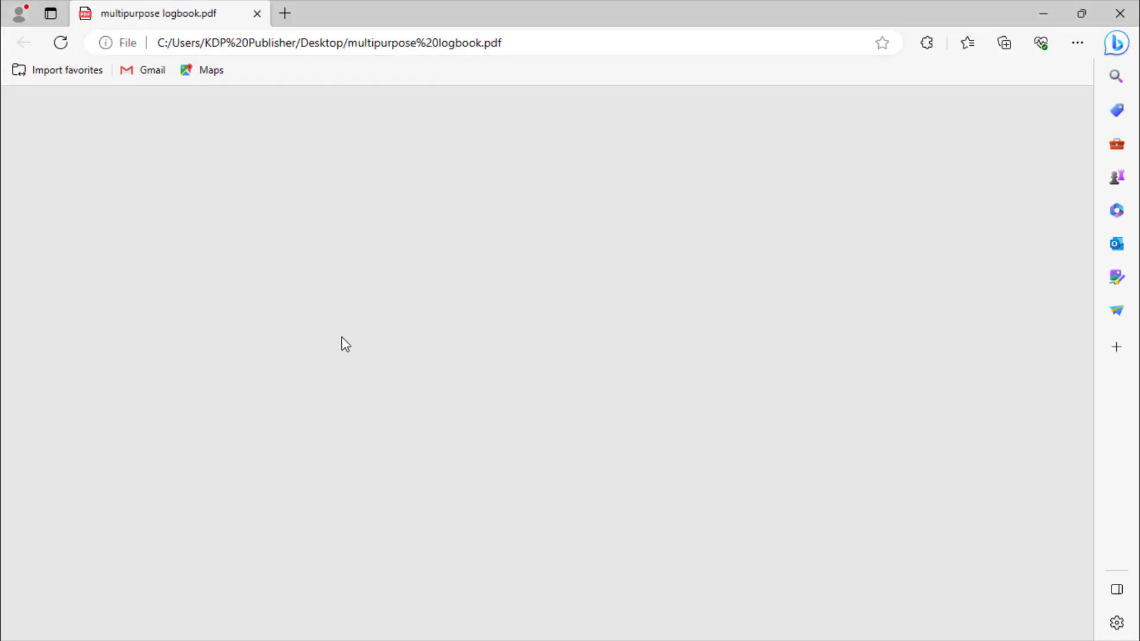
- Scroll through the merged multipurpose logbook PDF and switch its page layout
scroll(350, 346, down, 15)
scroll(349, 349, down, 10)
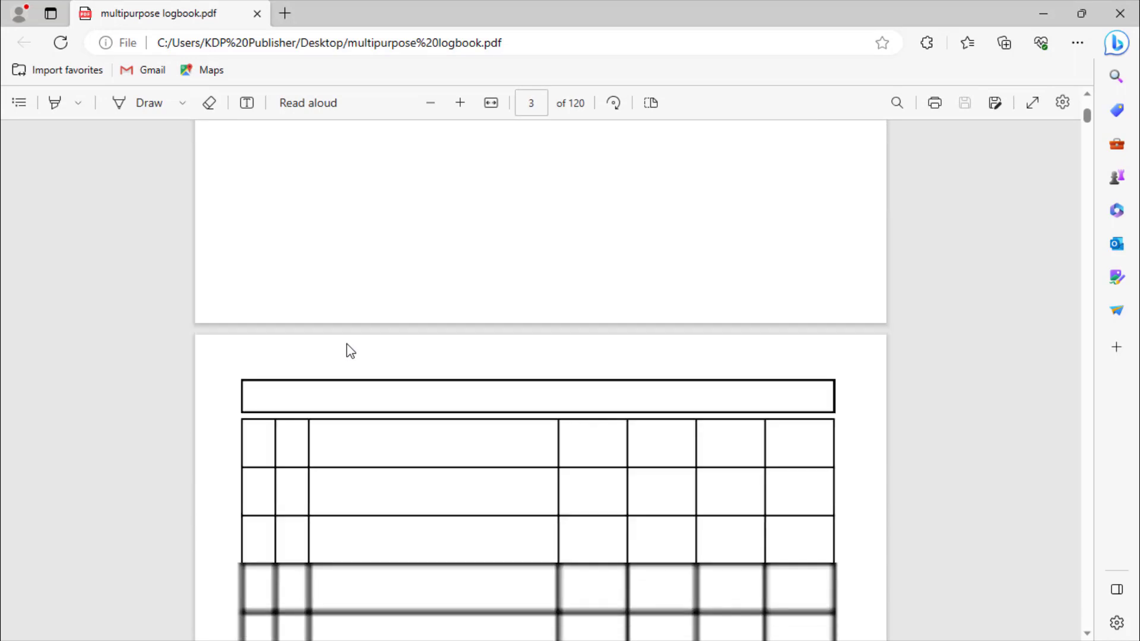
click(650, 103)
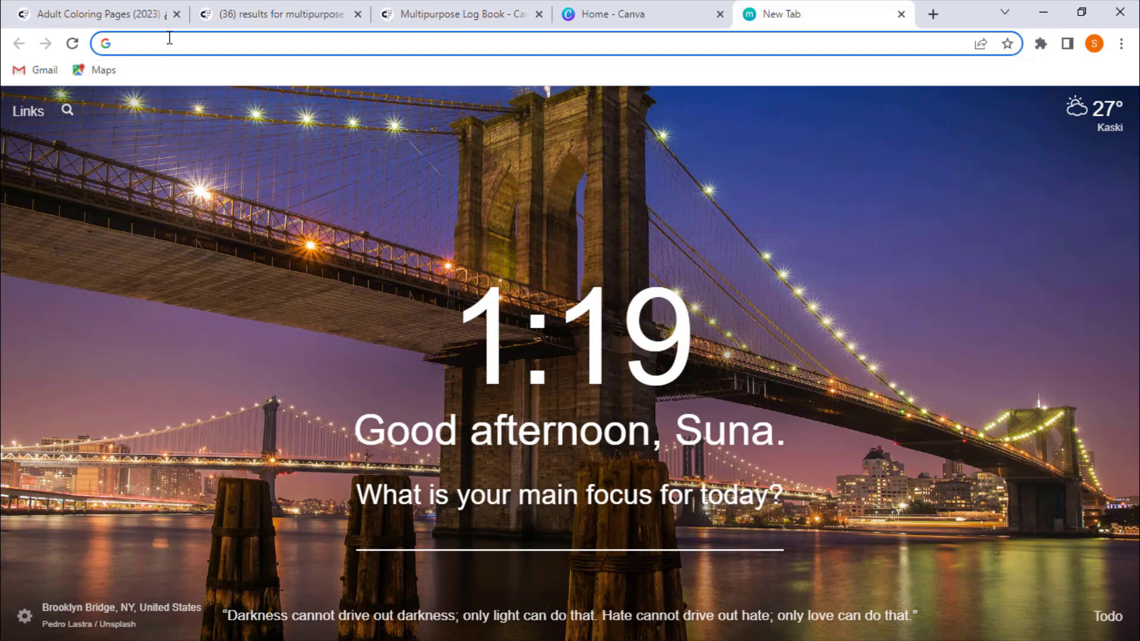
- Search for kdp cover template and open the KDP Cover Calculator form
text(kdp cover)
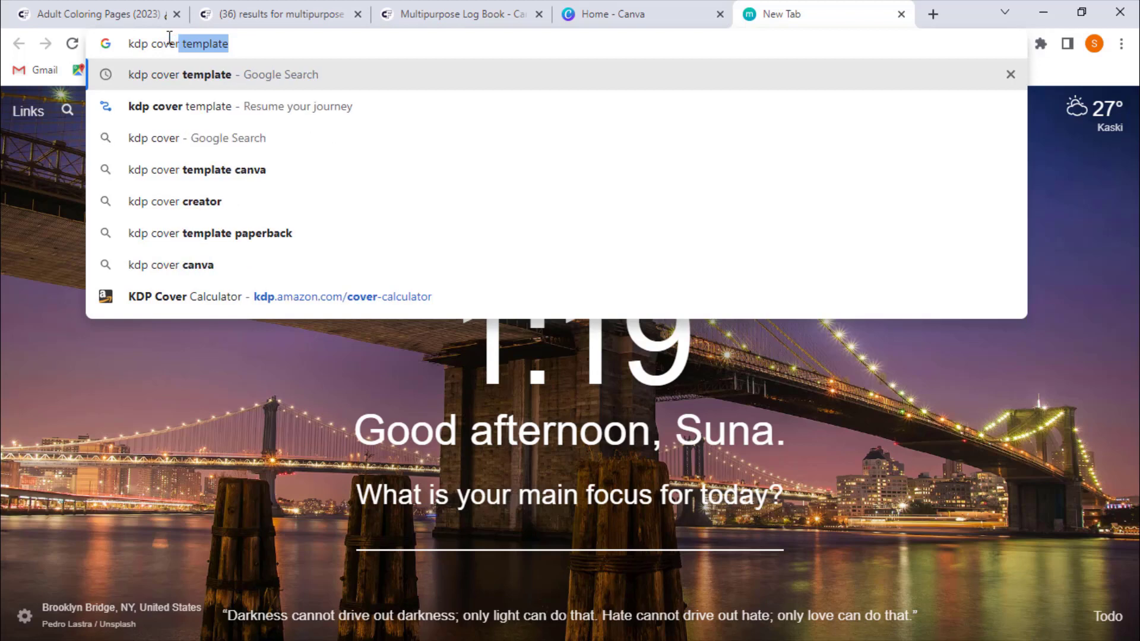
key(Return)
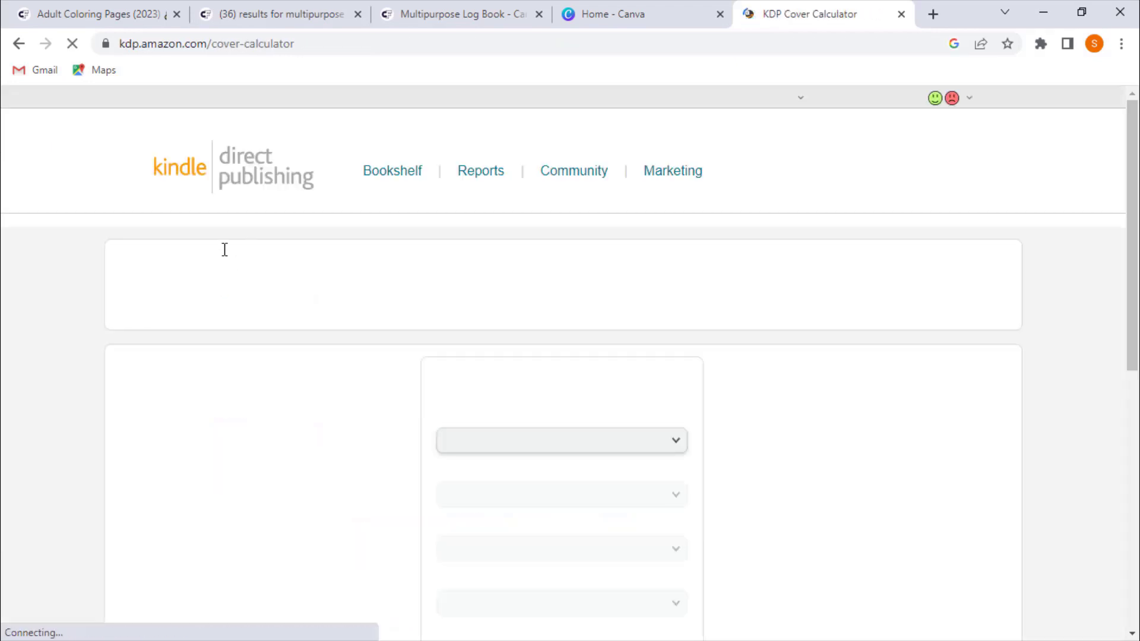
scroll(311, 326, down, 4)
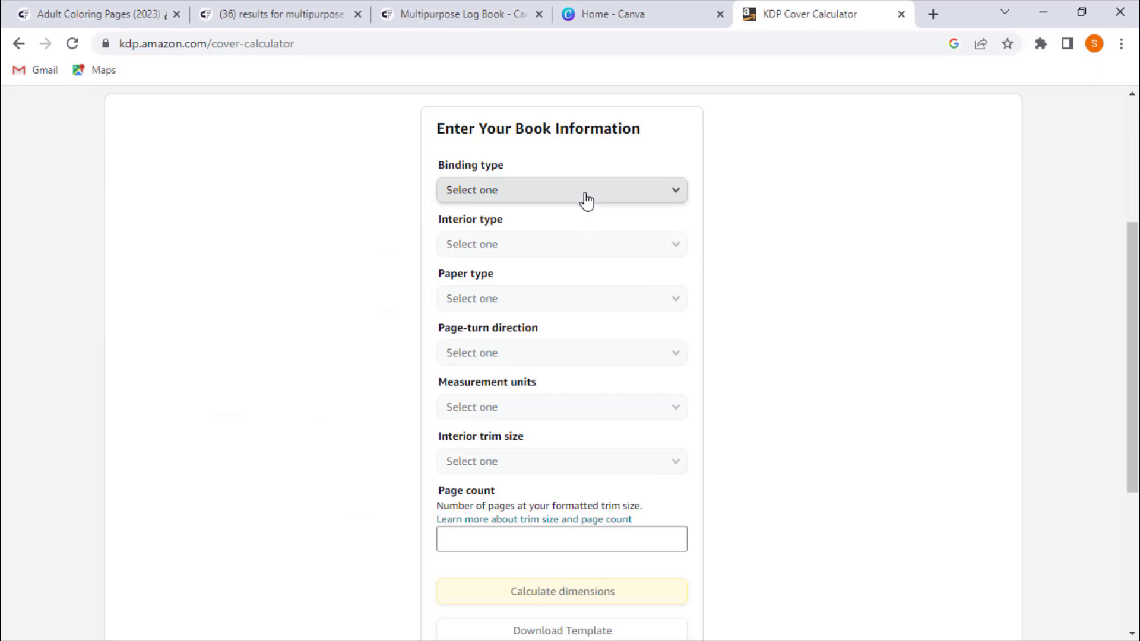
- Fill the calculator with Paperback, Black & white, White paper, Left to Right, Inches and 8.5 x 11 in trim
click(582, 201)
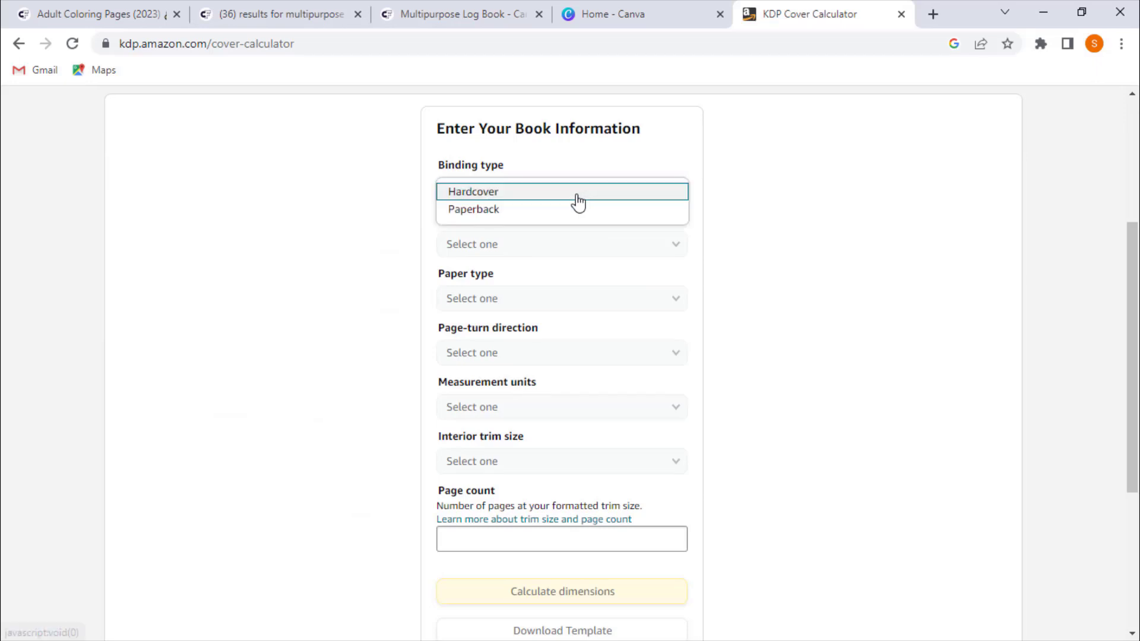
click(487, 211)
click(505, 260)
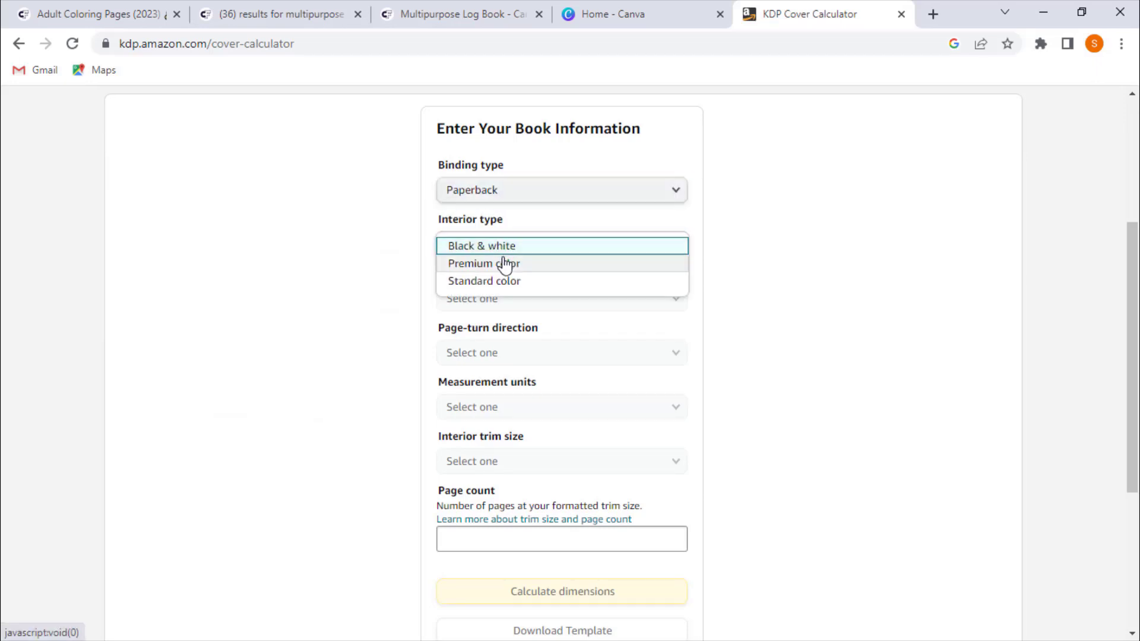
click(501, 246)
click(499, 297)
click(477, 319)
scroll(510, 297, down, 1)
click(511, 270)
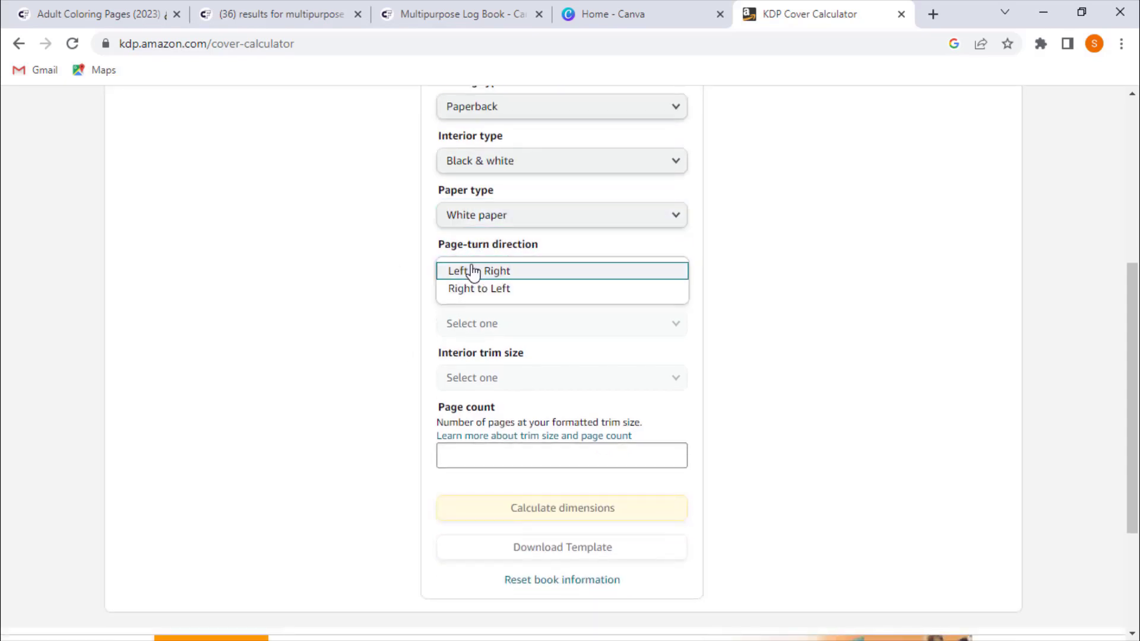
click(473, 271)
scroll(518, 259, down, 1)
click(521, 238)
click(475, 240)
click(522, 296)
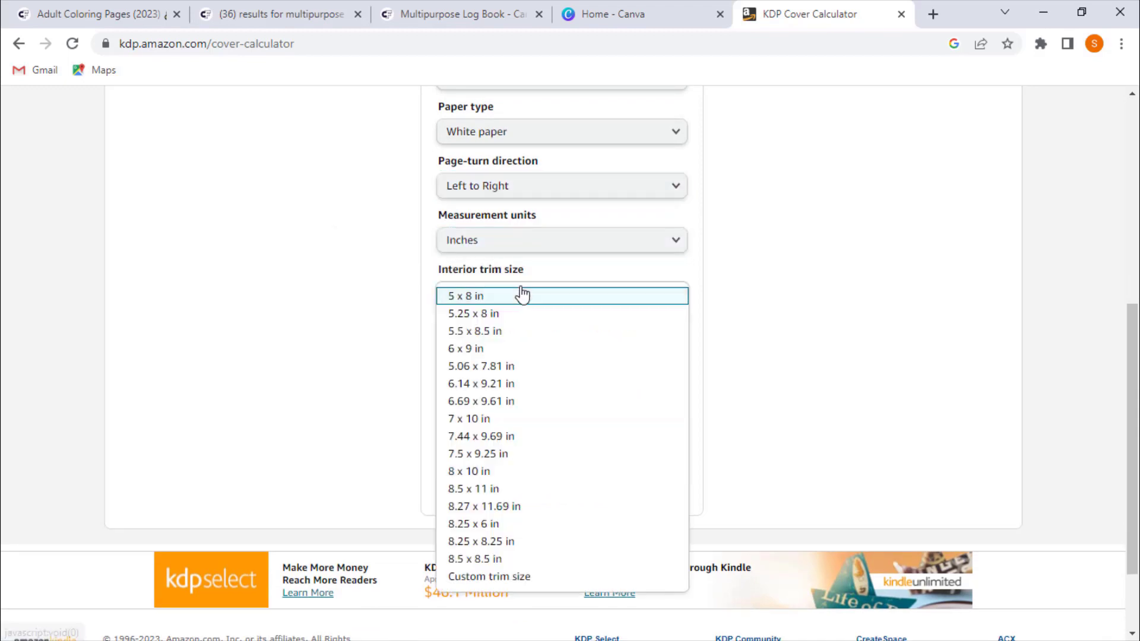
click(491, 488)
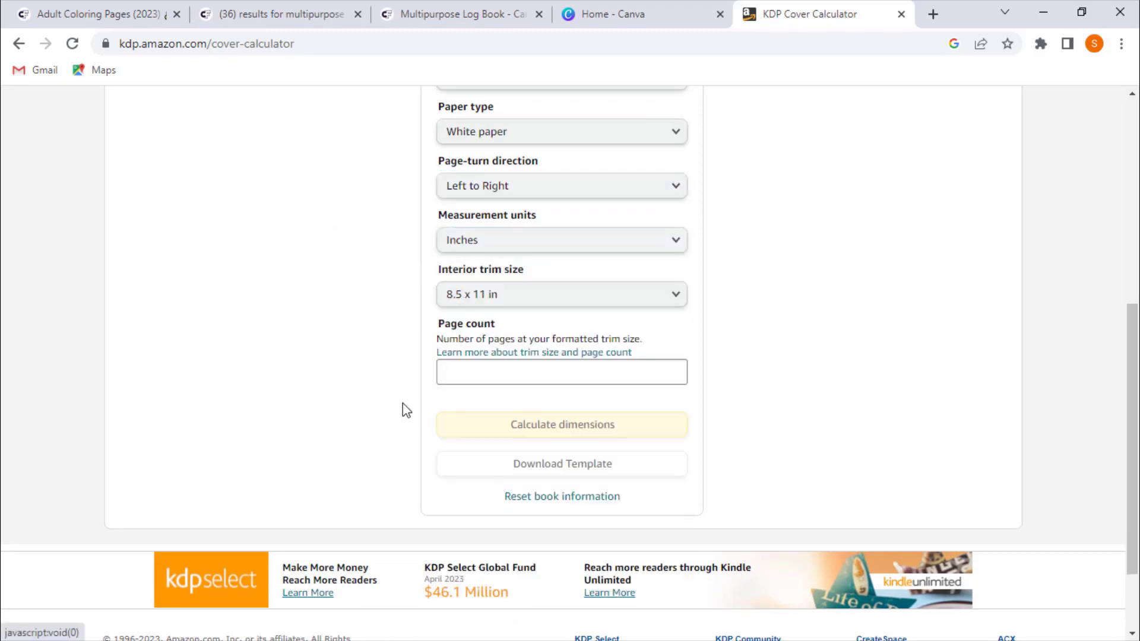
scroll(410, 409, down, 1)
click(529, 271)
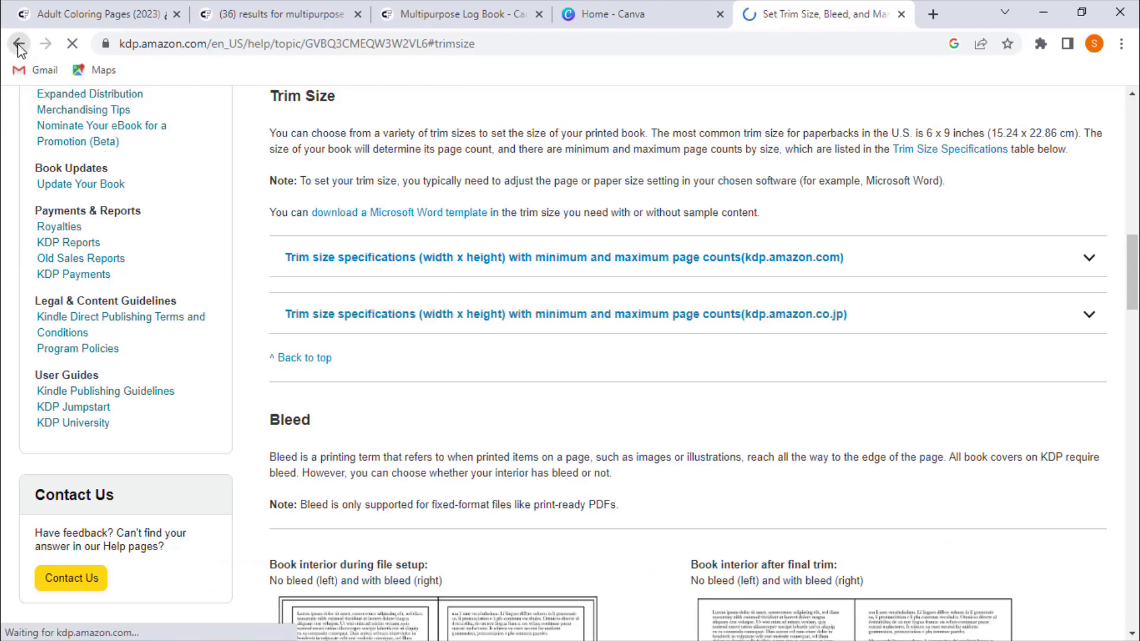
click(18, 45)
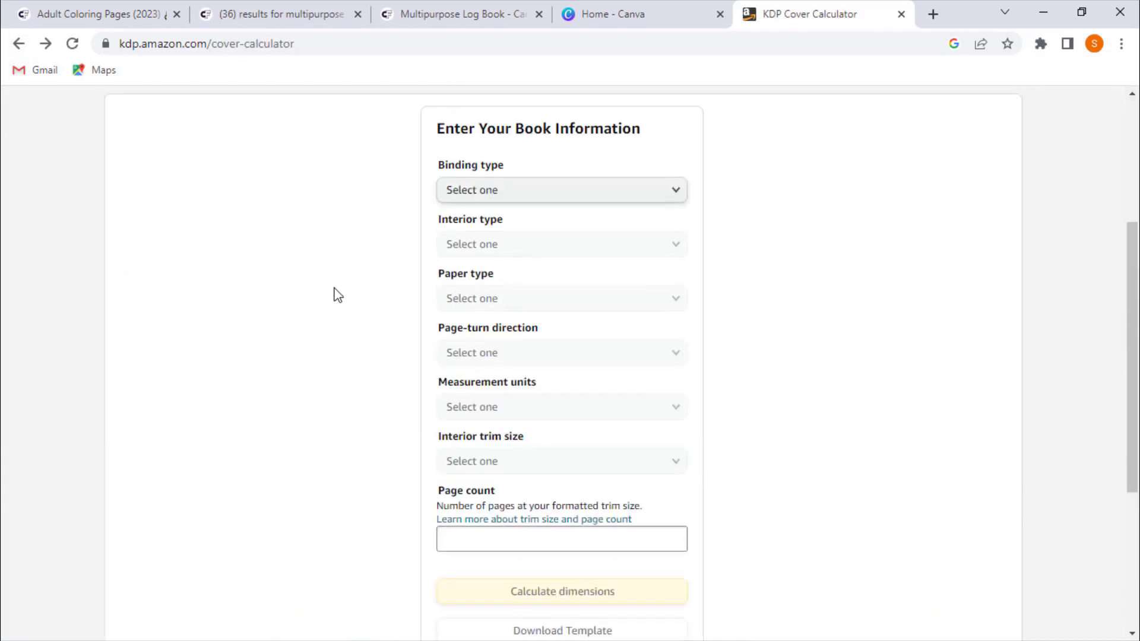
- Choose Paperback binding, Black & white interior, White paper and Left to Right page turn in the calculator
click(570, 199)
click(482, 212)
click(512, 250)
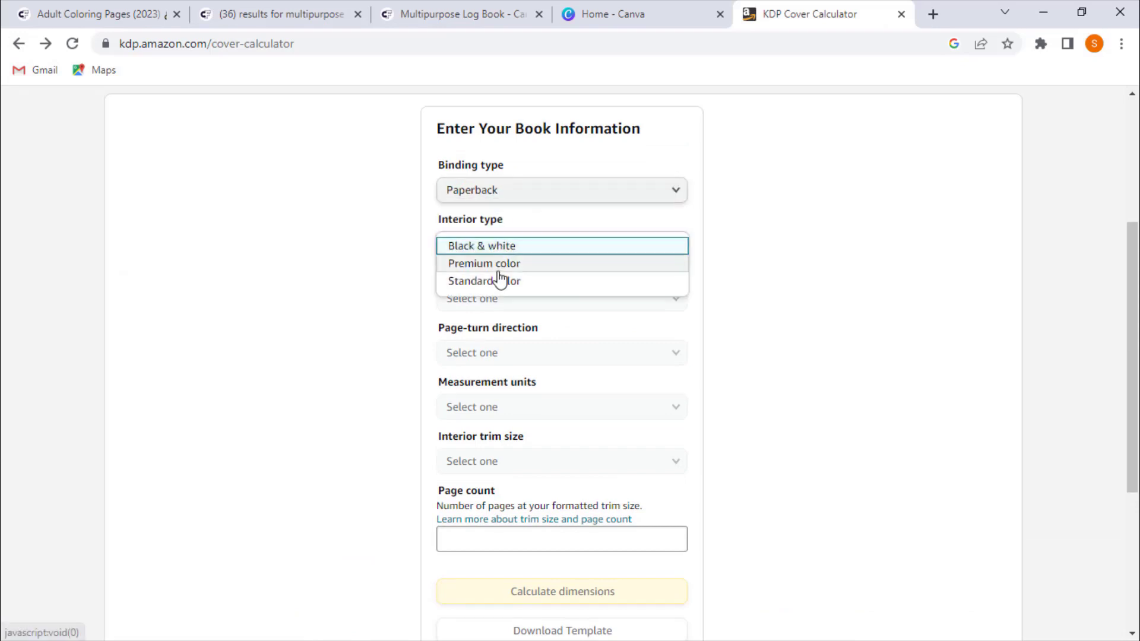
click(497, 245)
click(504, 296)
click(495, 322)
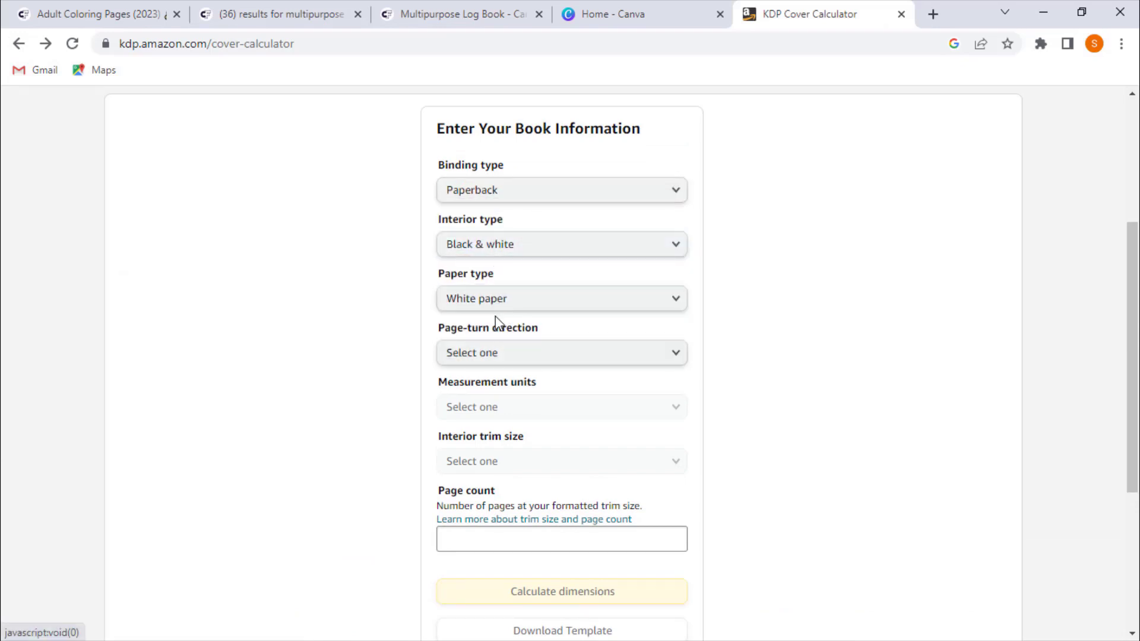
click(500, 353)
click(487, 355)
- Set measurement units to Inches, interior trim size to 8.5 x 11 in and page count to 120
scroll(369, 353, down, 1)
click(509, 327)
click(472, 326)
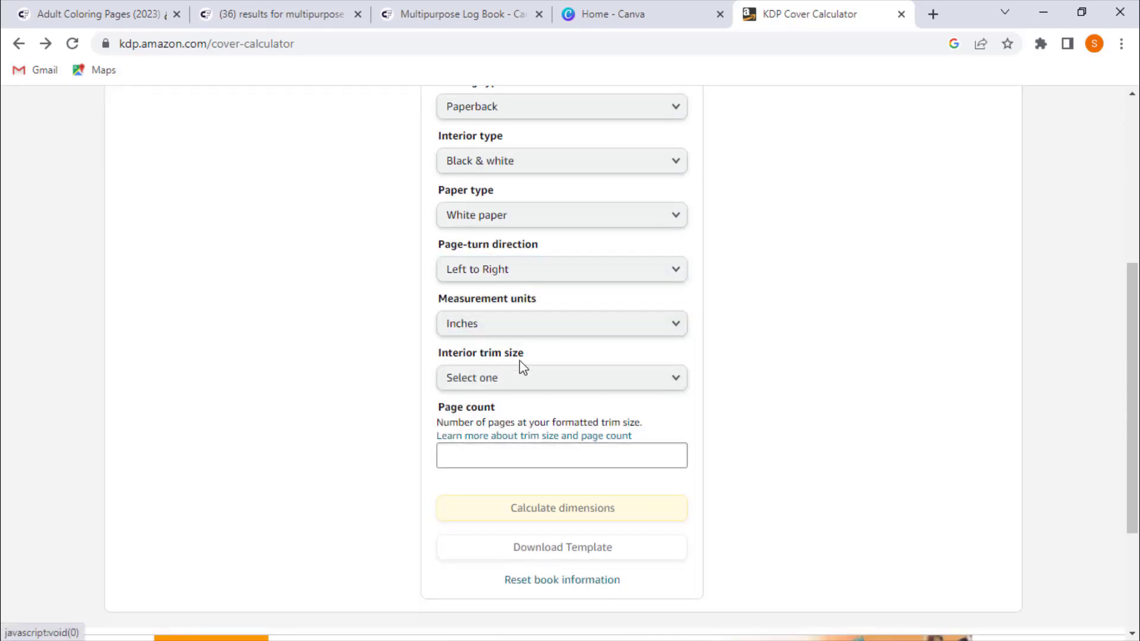
click(493, 376)
click(519, 323)
click(484, 451)
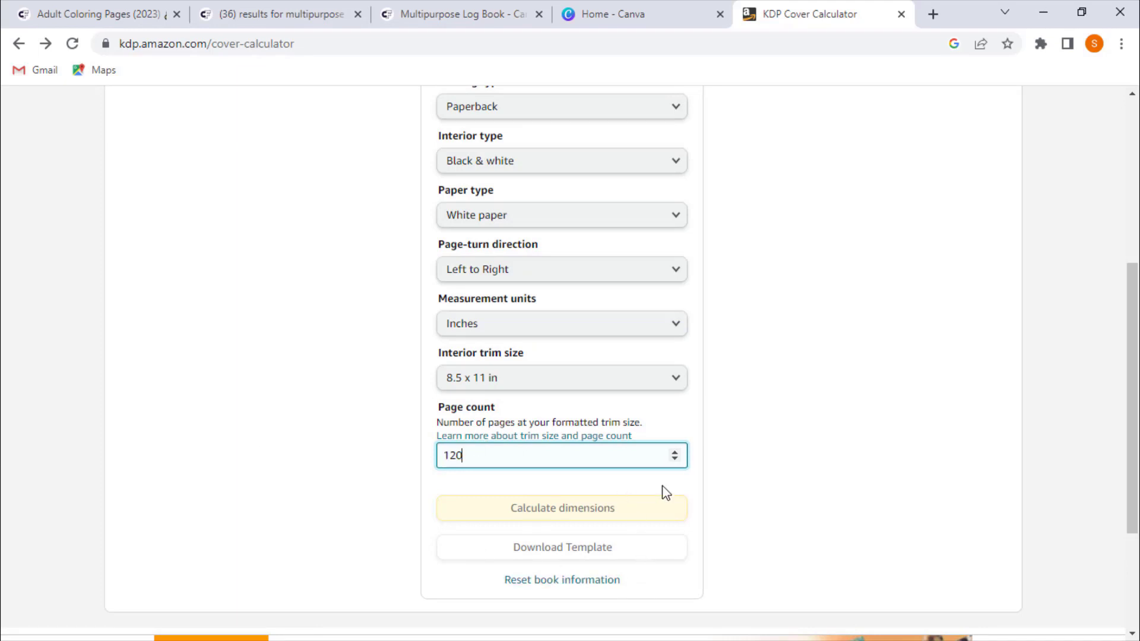
- Calculate the cover dimensions and download the cover template
click(742, 474)
click(575, 519)
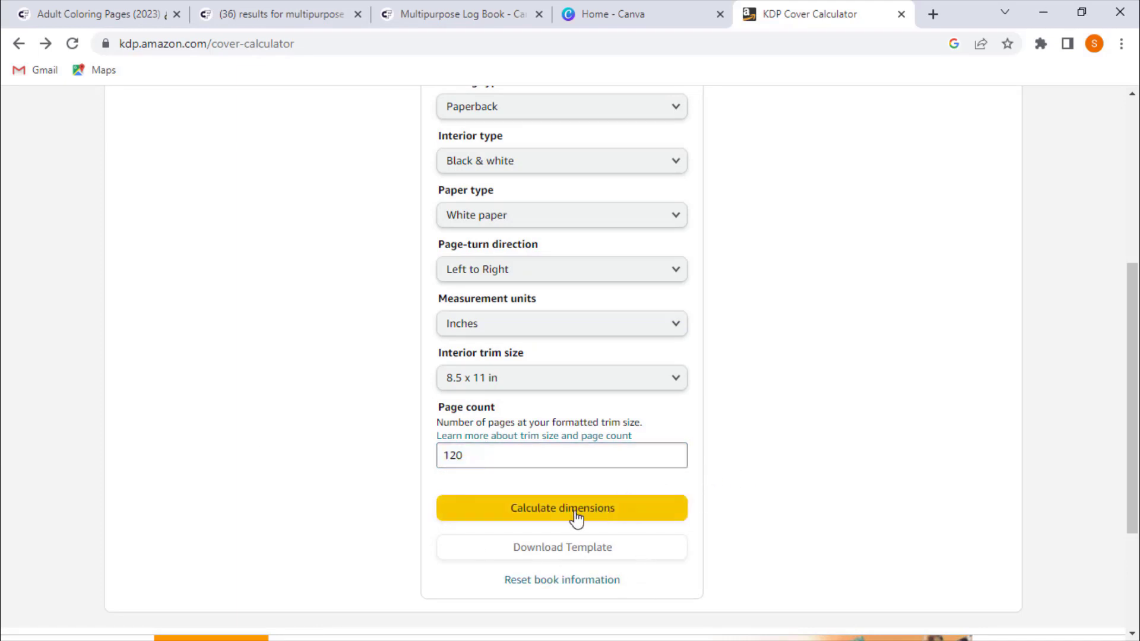
scroll(281, 472, down, 2)
click(286, 350)
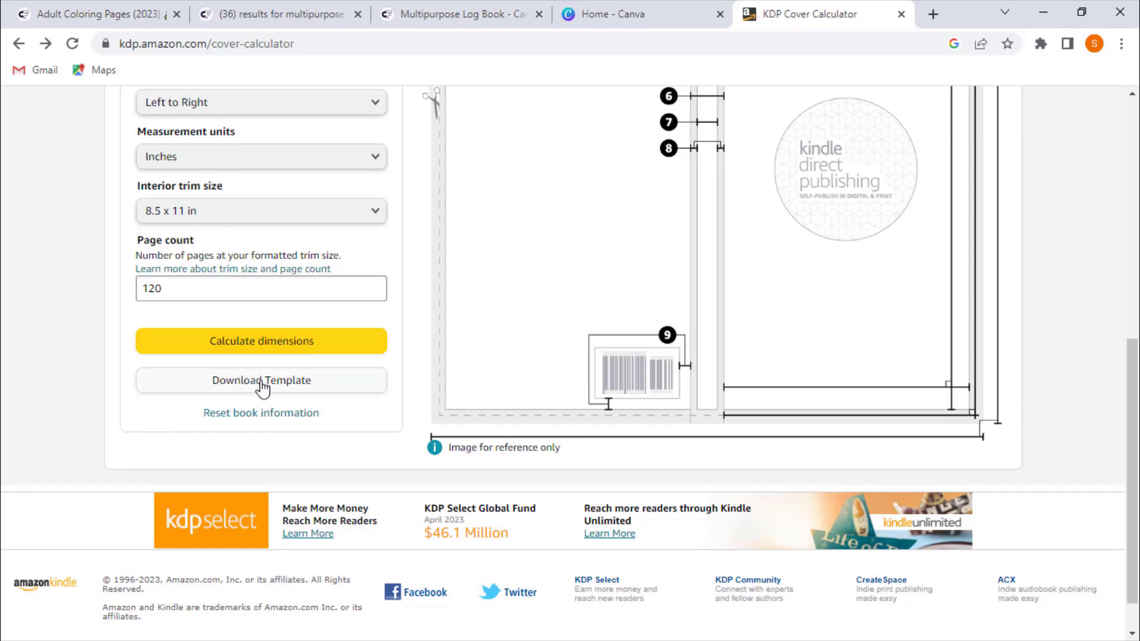
click(286, 382)
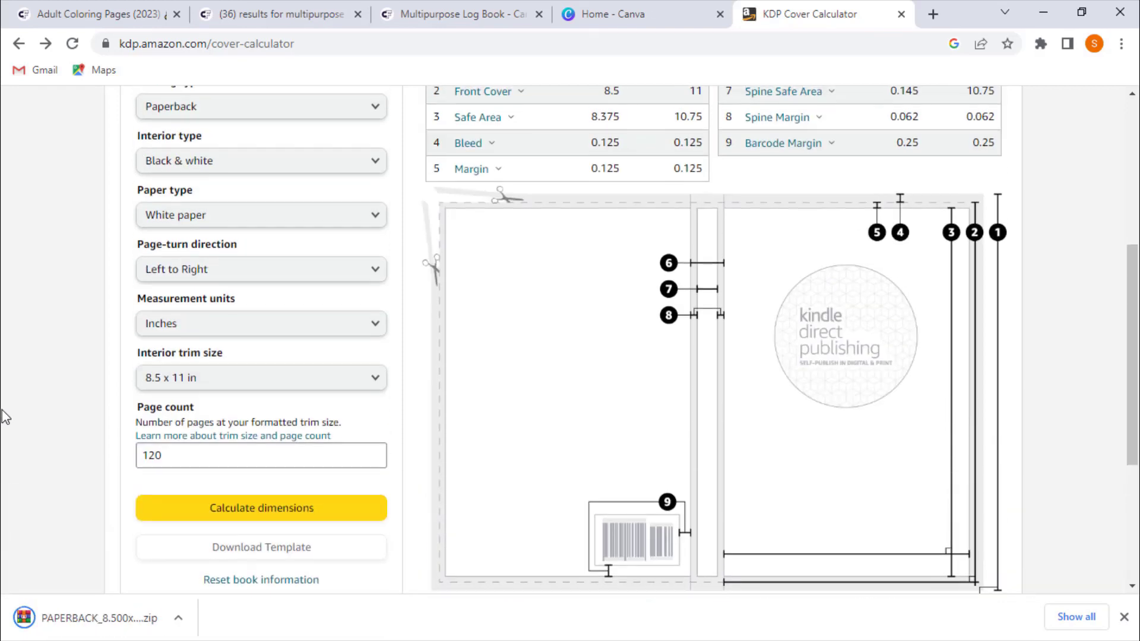
- Extract the PNG cover template from the downloaded PAPERBACK zip archive and close the archive
click(62, 626)
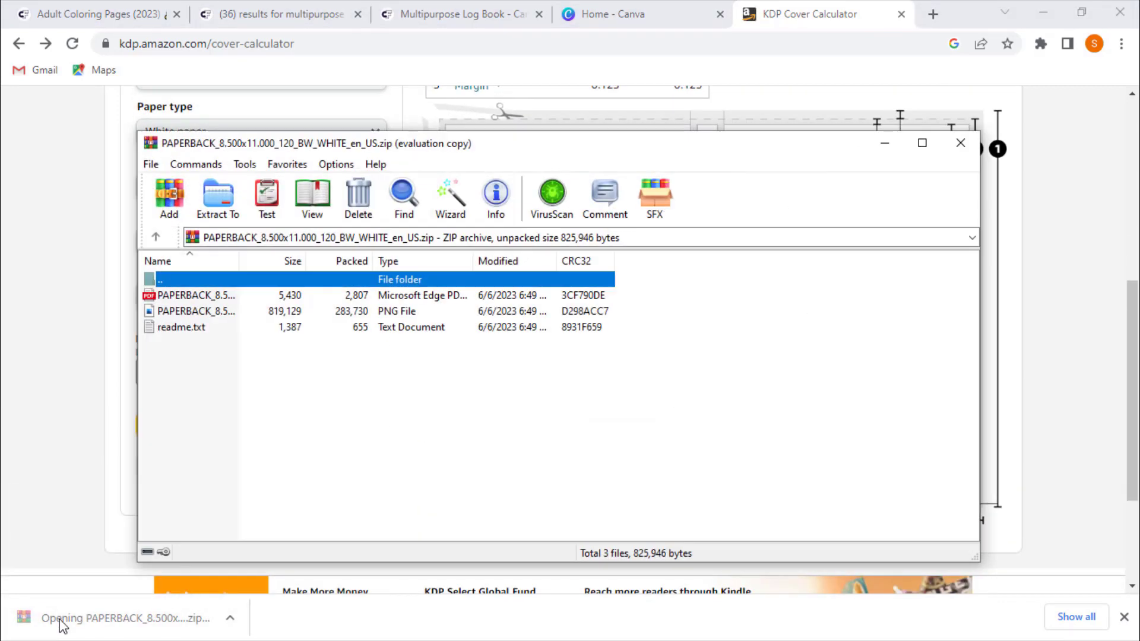
click(340, 314)
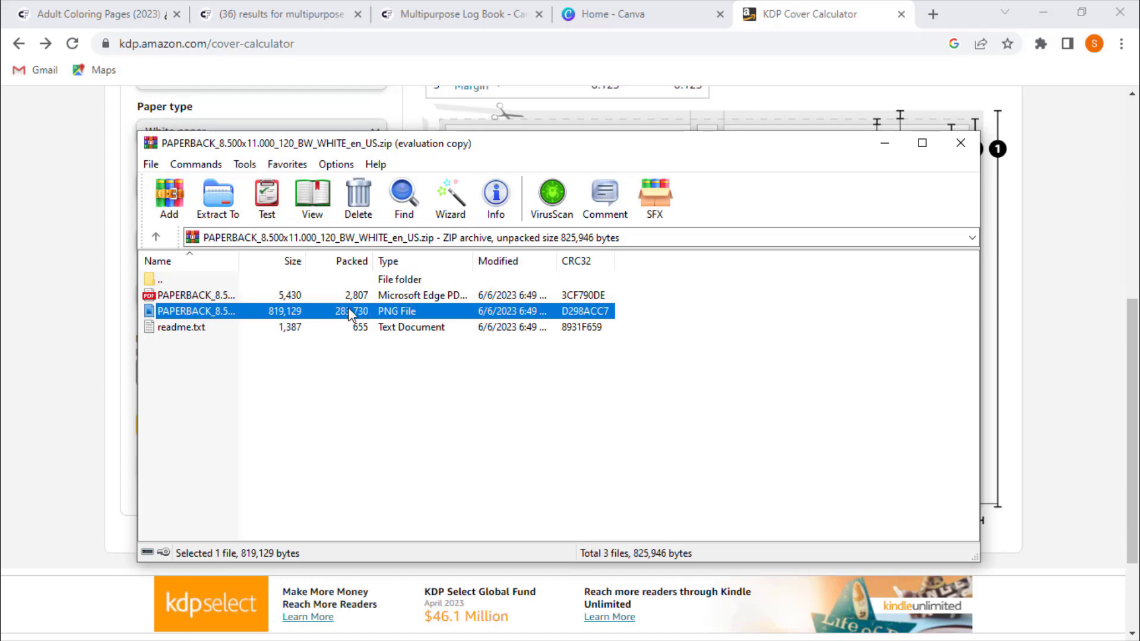
click(219, 205)
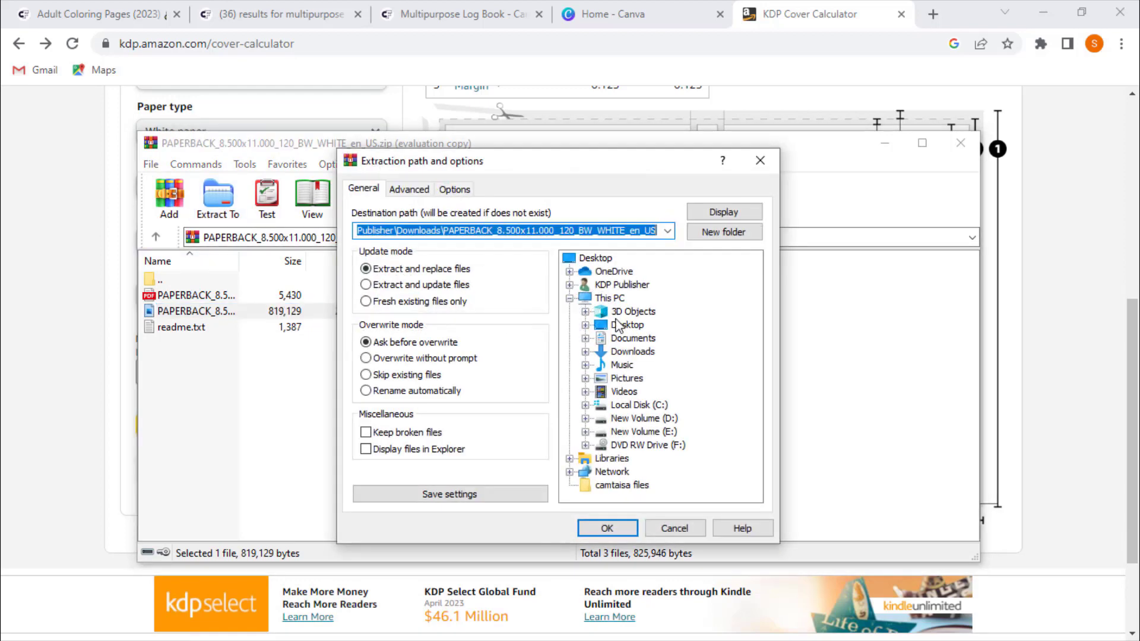
click(607, 528)
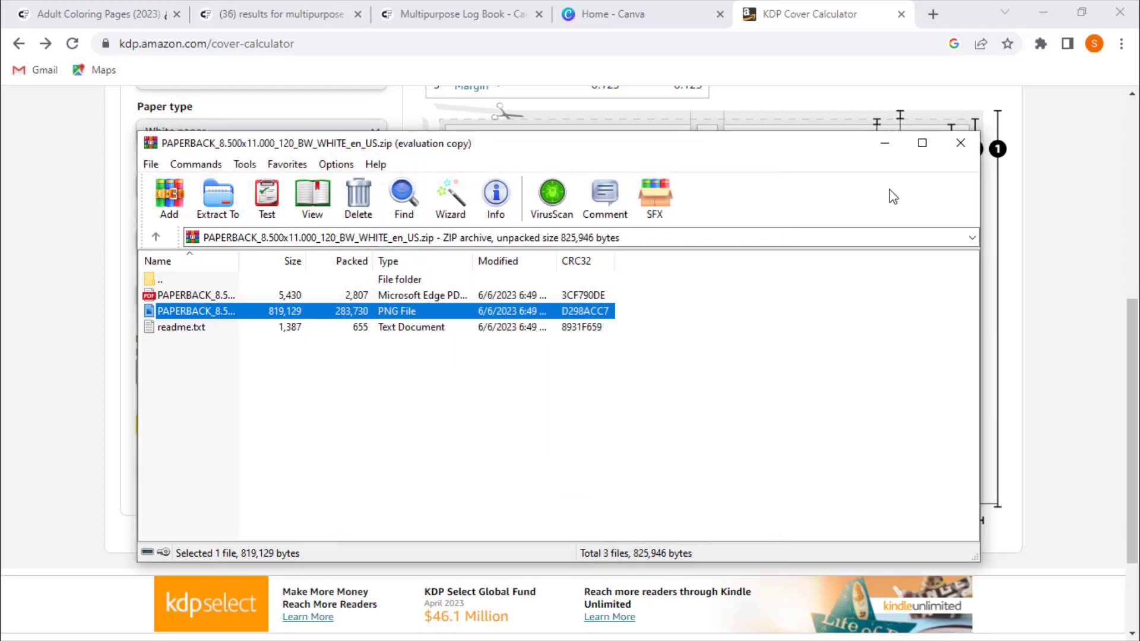
click(959, 145)
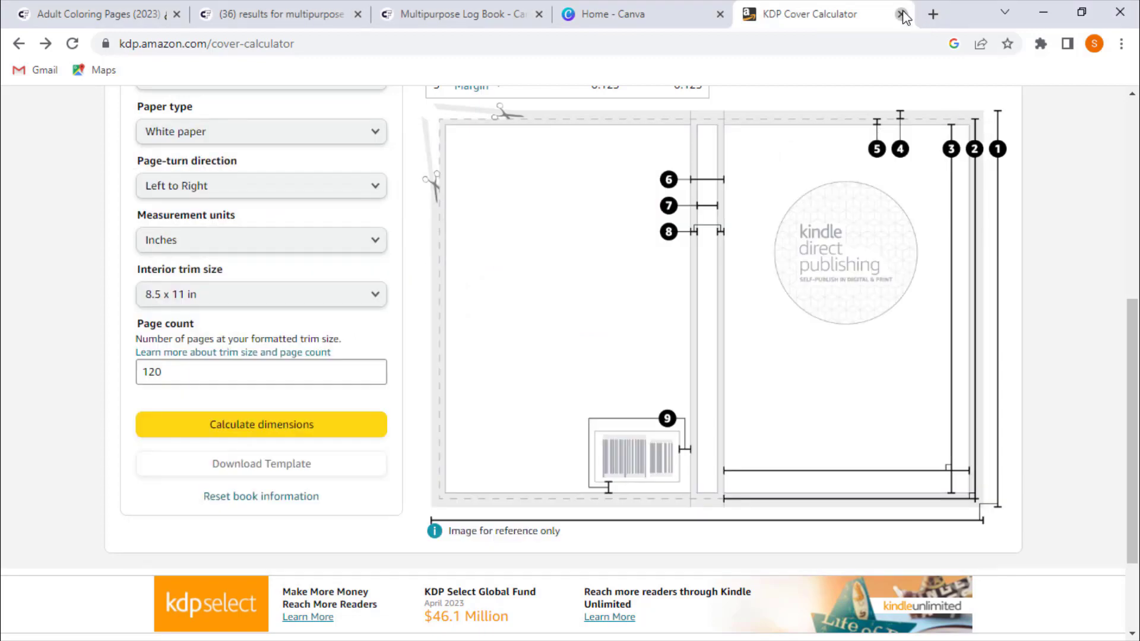
- Close the calculator tab and open the PAPERBACK cover template PNG from the desktop in full view
click(901, 14)
click(1043, 12)
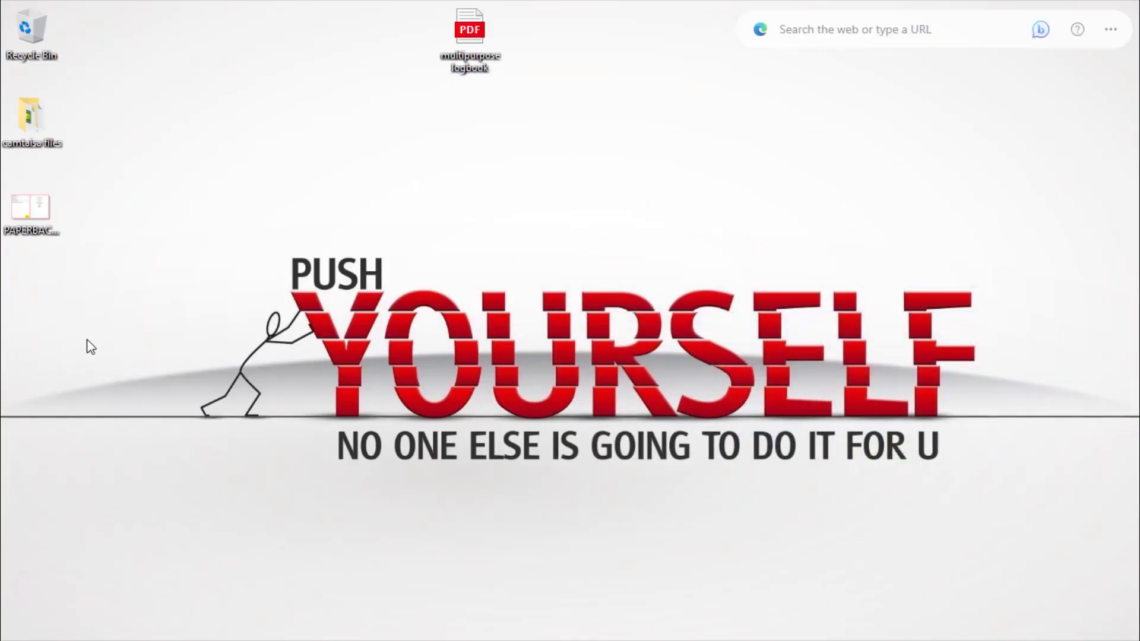
double_click(29, 220)
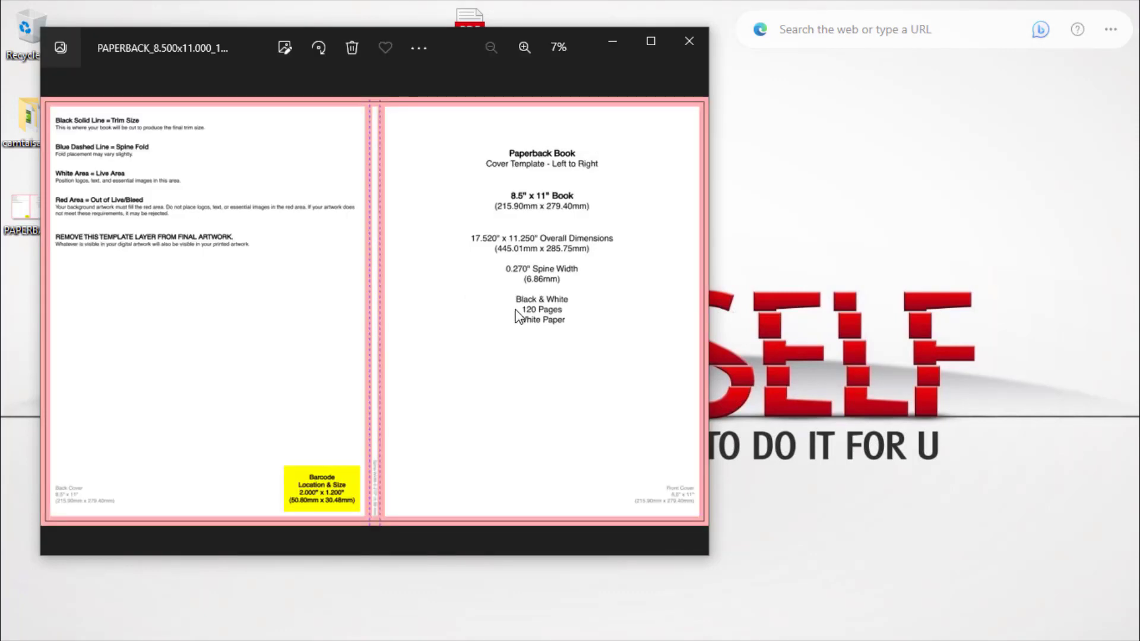
click(651, 42)
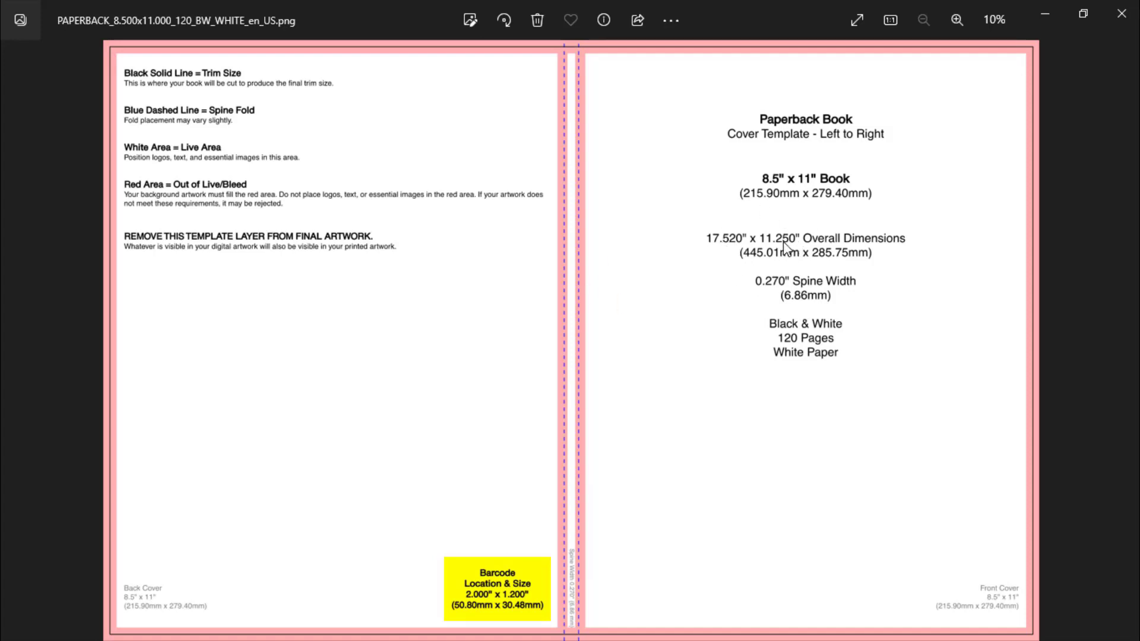
click(1043, 17)
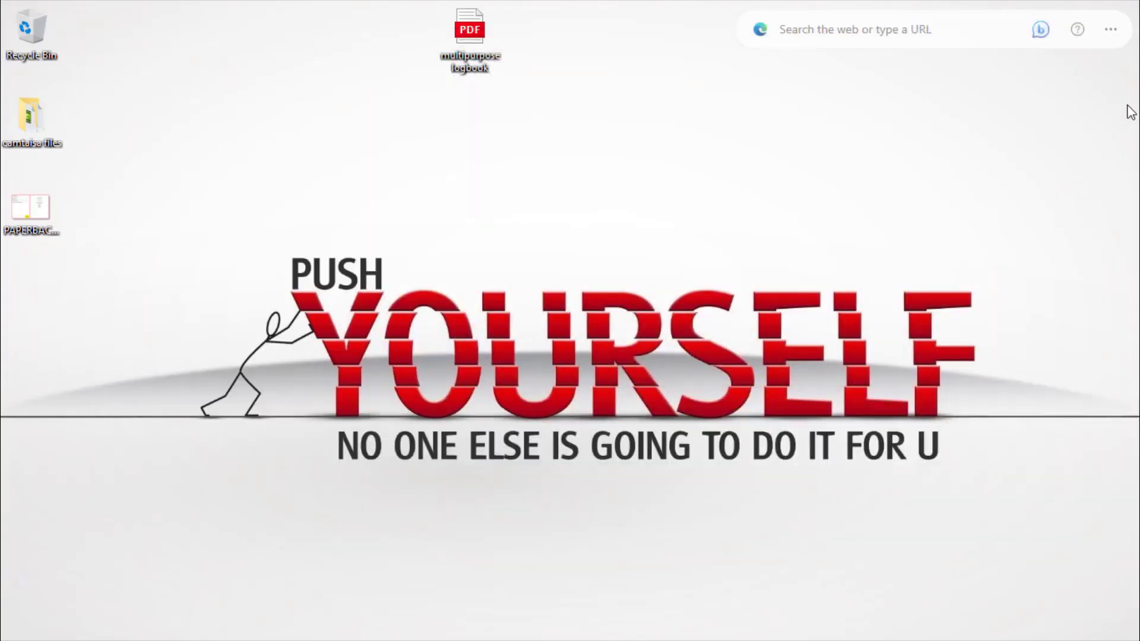
- Start a new custom-size Canva design and clear its width value
click(1114, 122)
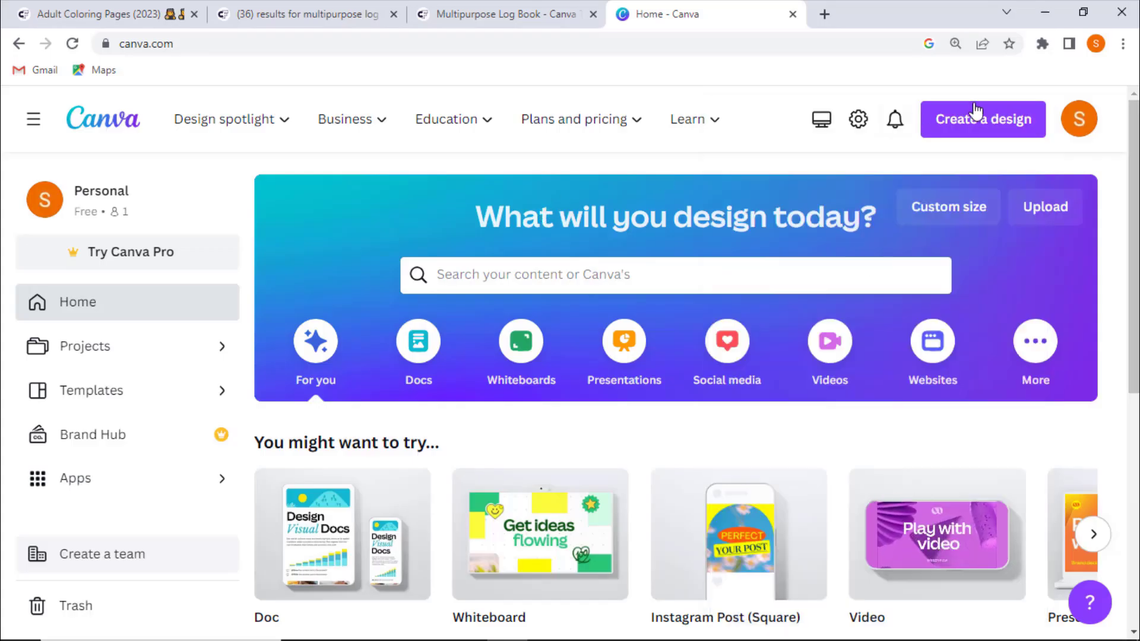
click(954, 118)
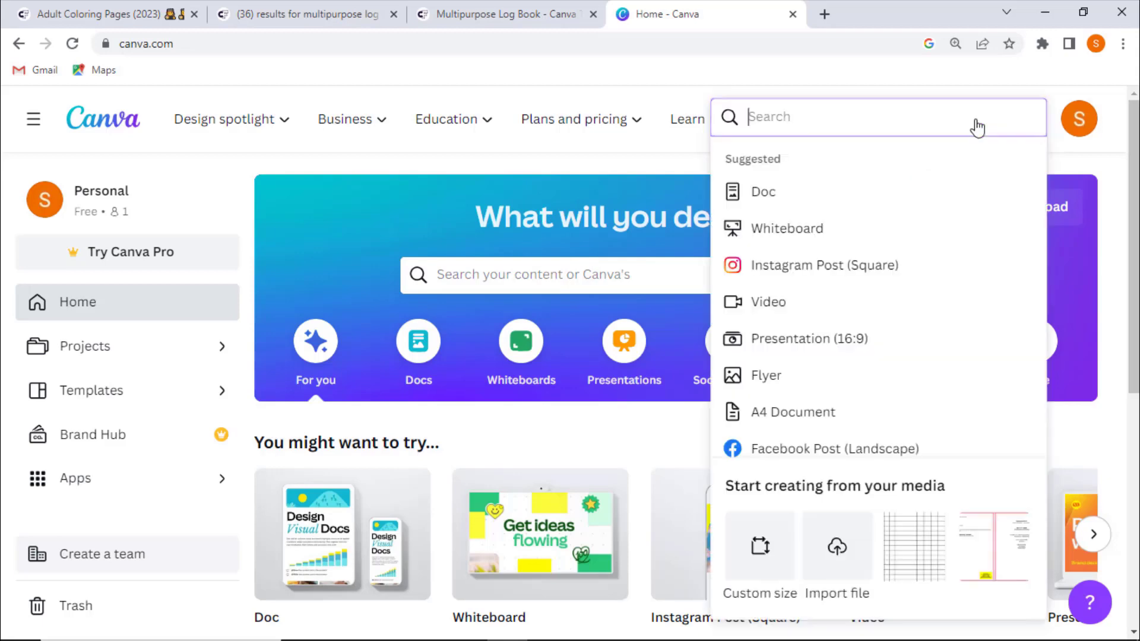
click(766, 551)
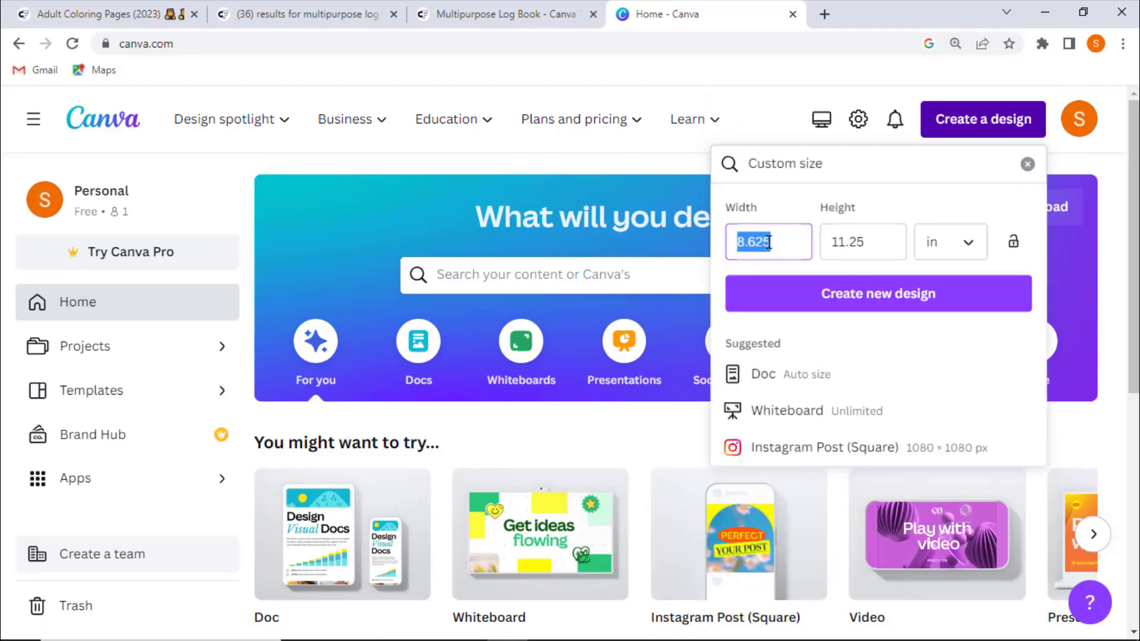
key(BackSpace)
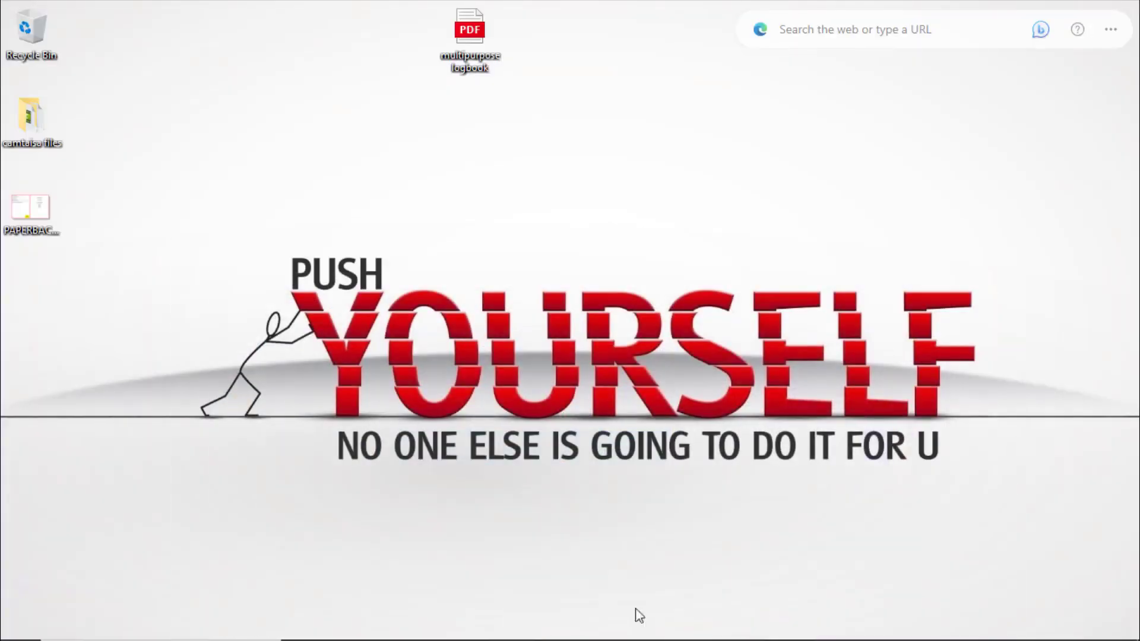
- Check the template's overall dimensions and create a new custom design of 17.52 x 11.25 in
click(630, 625)
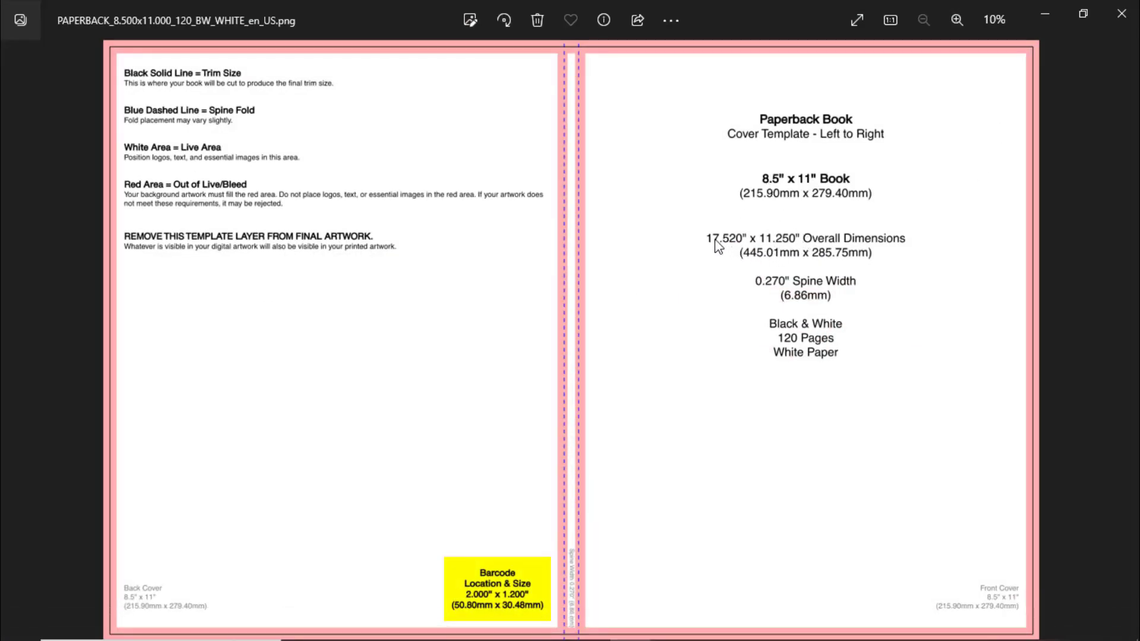
click(1057, 7)
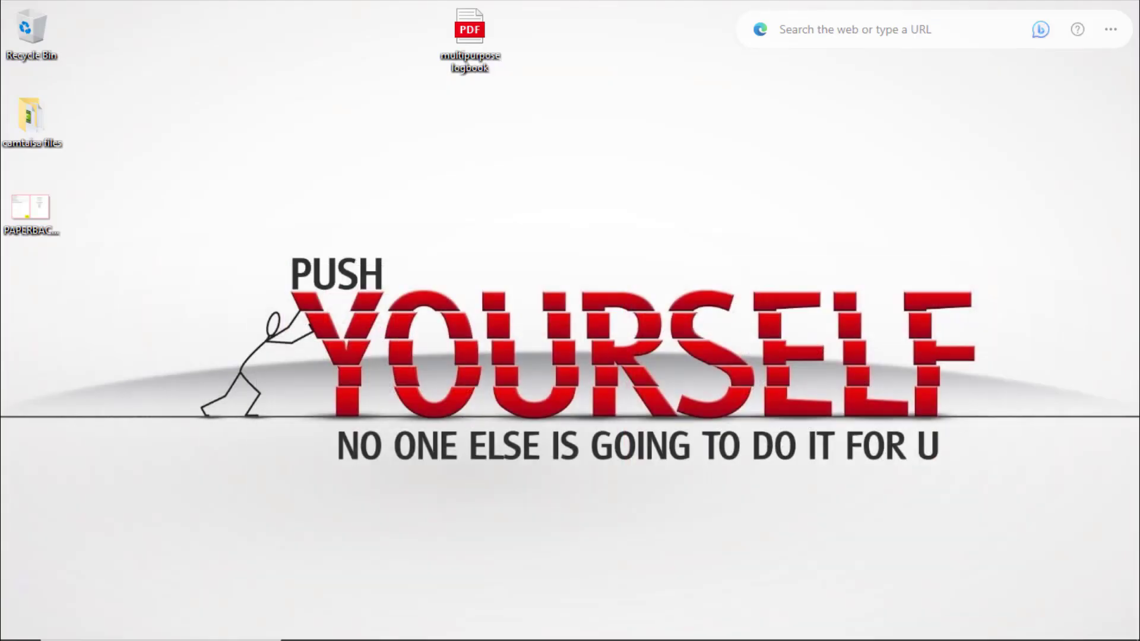
click(508, 625)
click(763, 237)
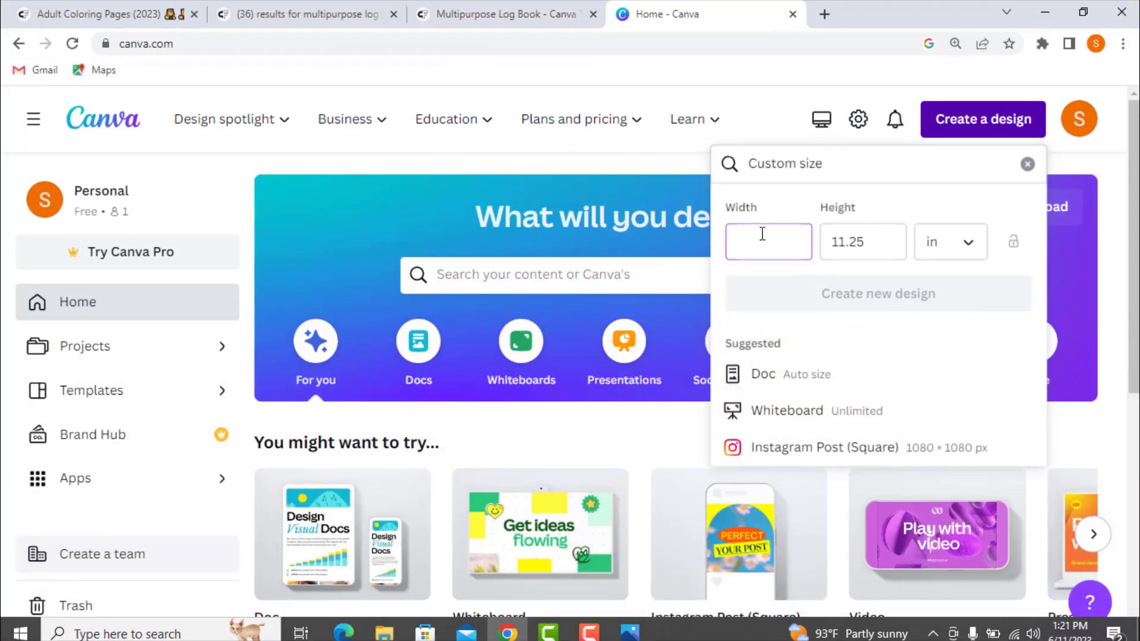
text(17.52)
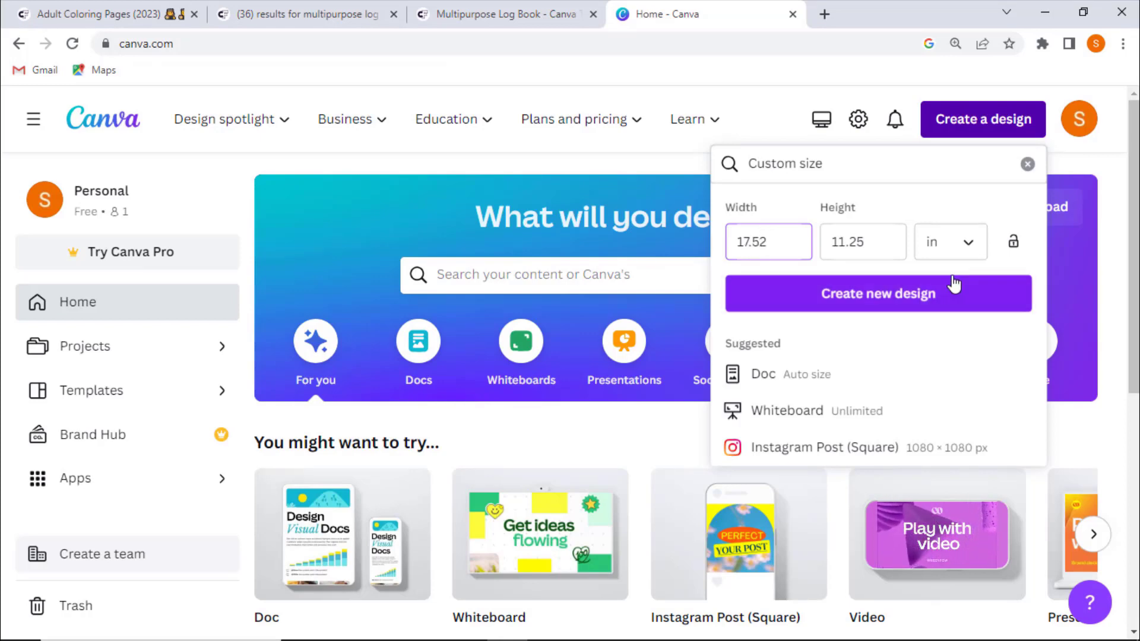
click(858, 305)
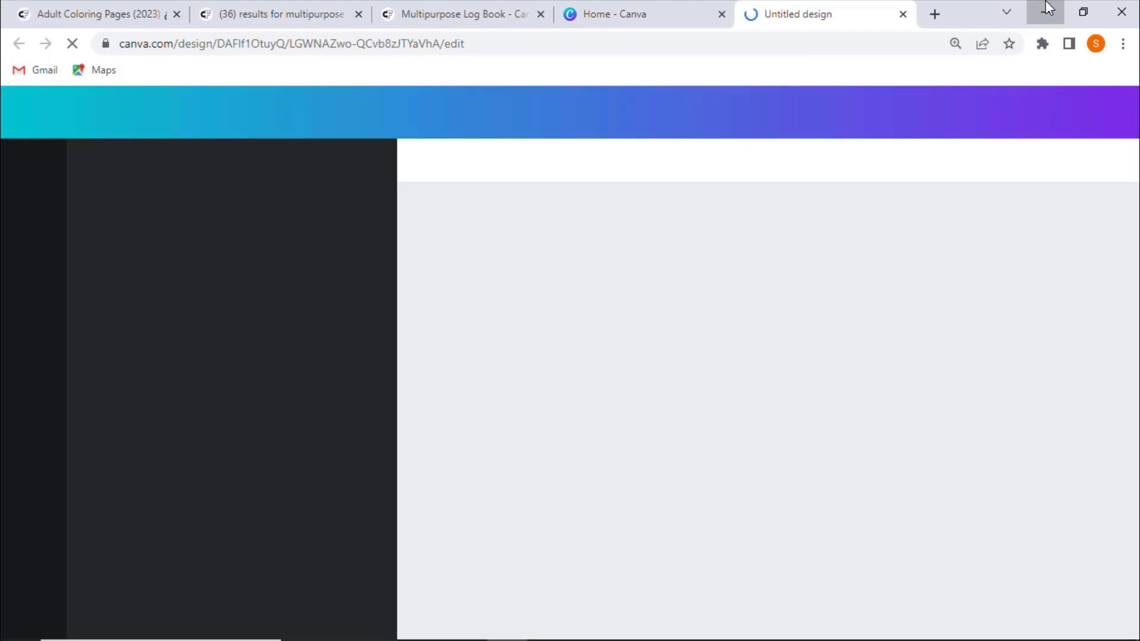
- Upload the PAPERBACK cover template PNG from the desktop and place it on the page
click(1046, 9)
drag(22, 221, 177, 300)
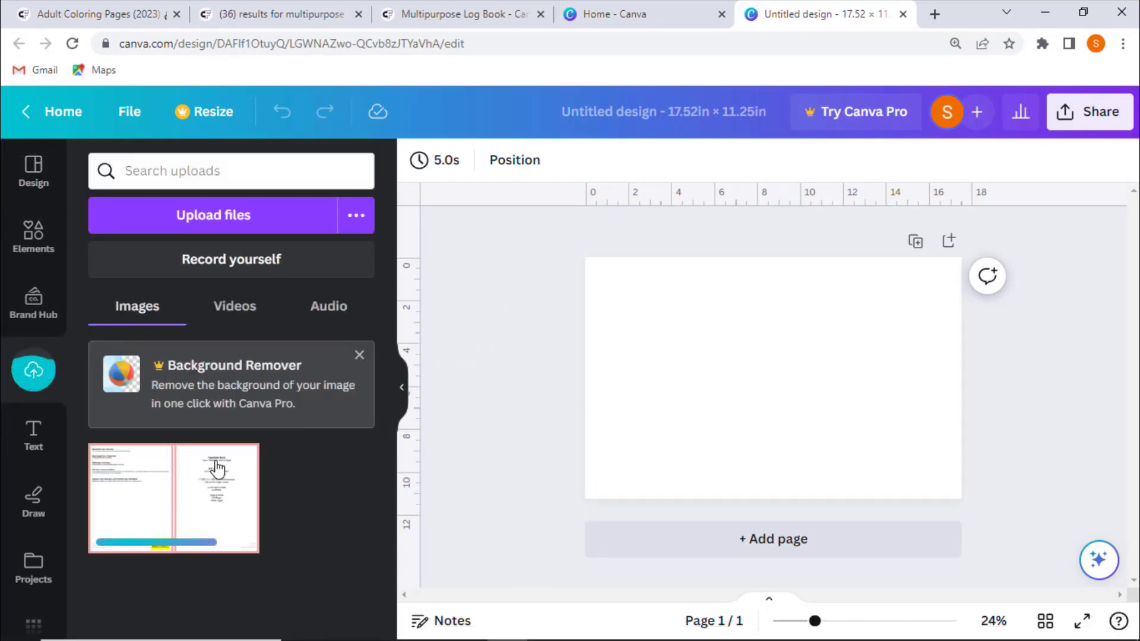
click(180, 497)
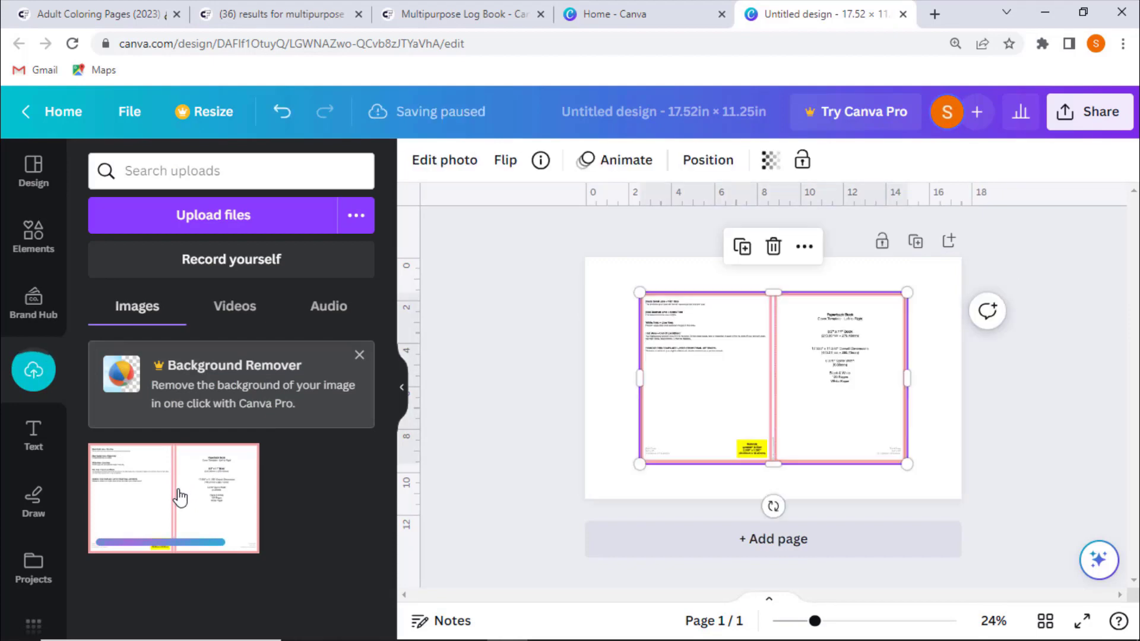
- Stretch the template image so it covers the whole 17.52 x 11.25 in page
drag(640, 464, 586, 498)
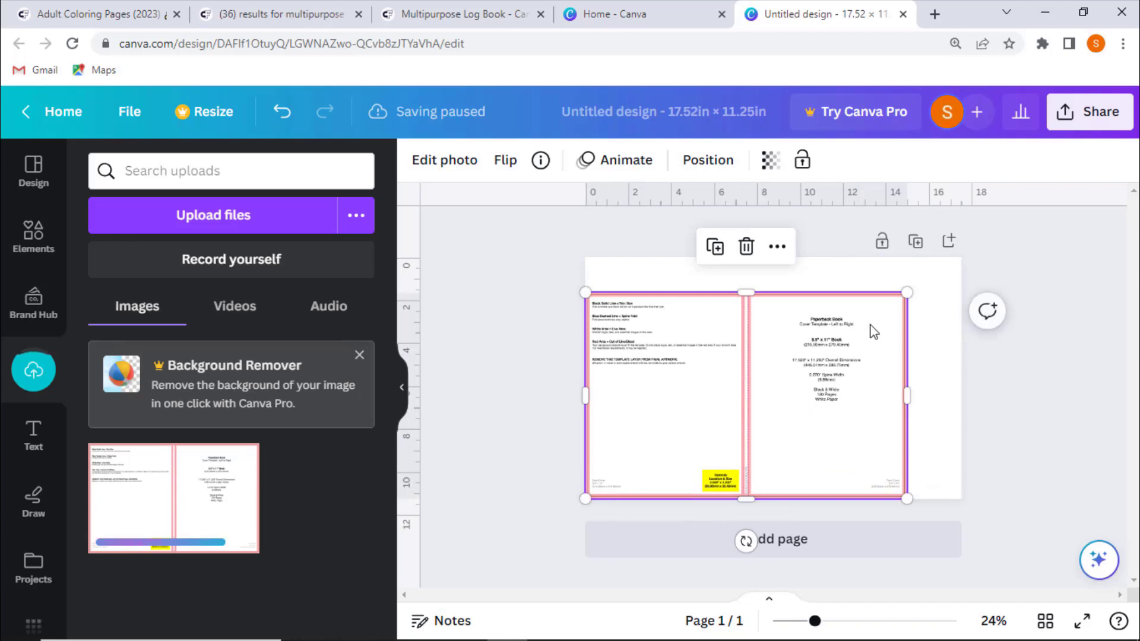
drag(908, 292, 1004, 279)
click(1017, 336)
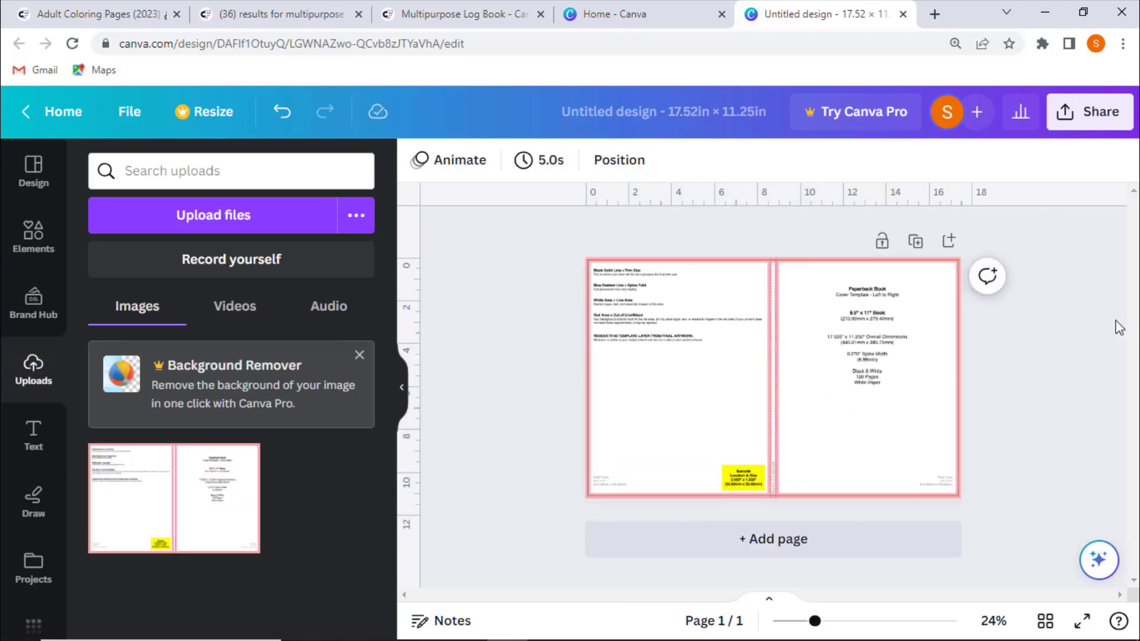
- Drag ruler guides onto the template's two spine fold lines and its top trim line
scroll(1118, 327, up, 5)
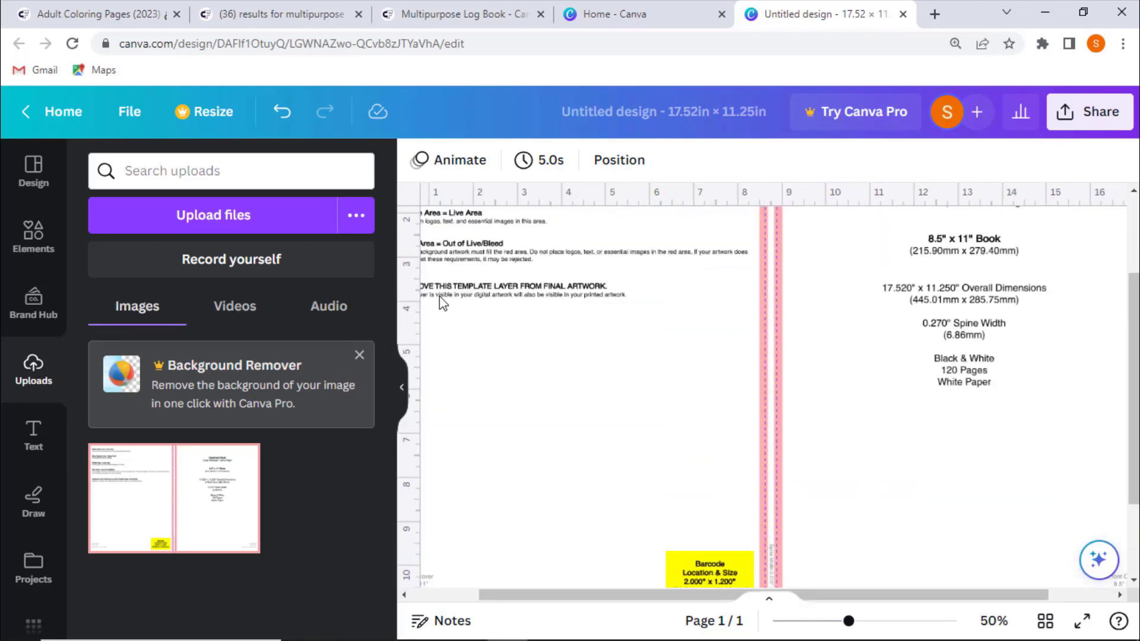
drag(413, 292, 763, 263)
drag(414, 270, 778, 258)
scroll(909, 342, up, 3)
drag(926, 240, 930, 263)
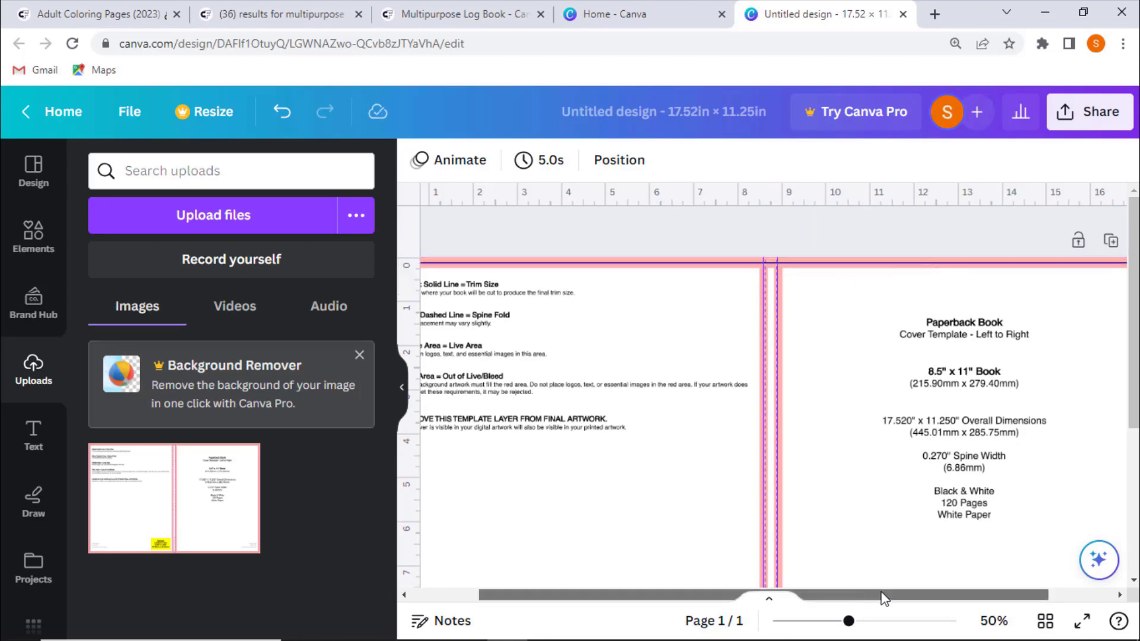
drag(864, 591, 929, 592)
- Add guides along the front cover's right trim line and the bottom trim line
drag(415, 459, 1070, 445)
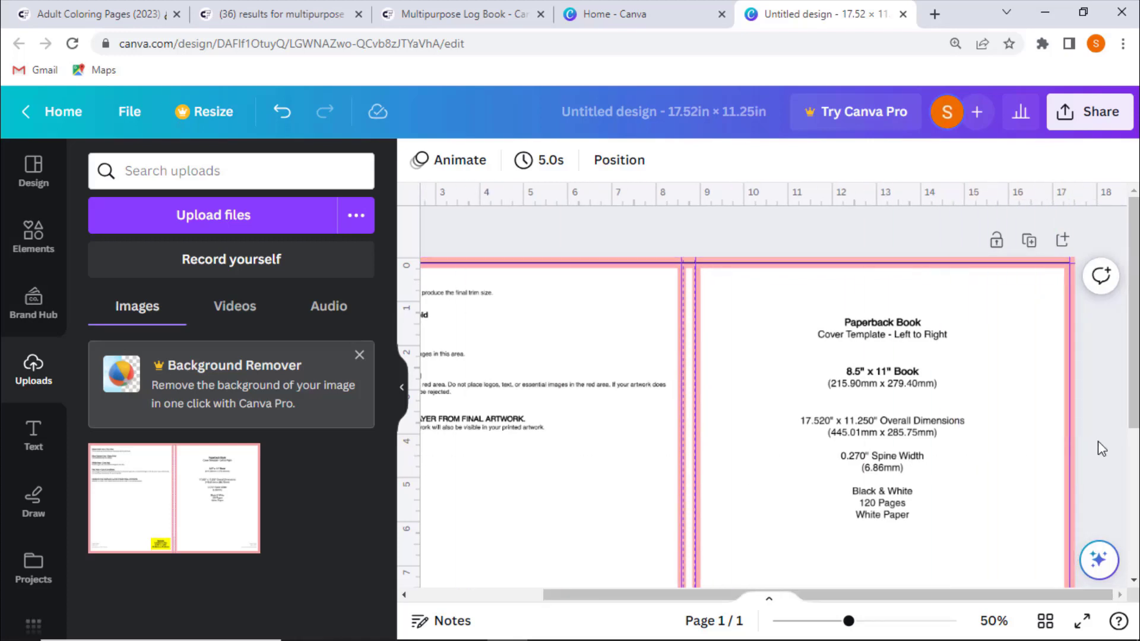
drag(1134, 309, 1134, 455)
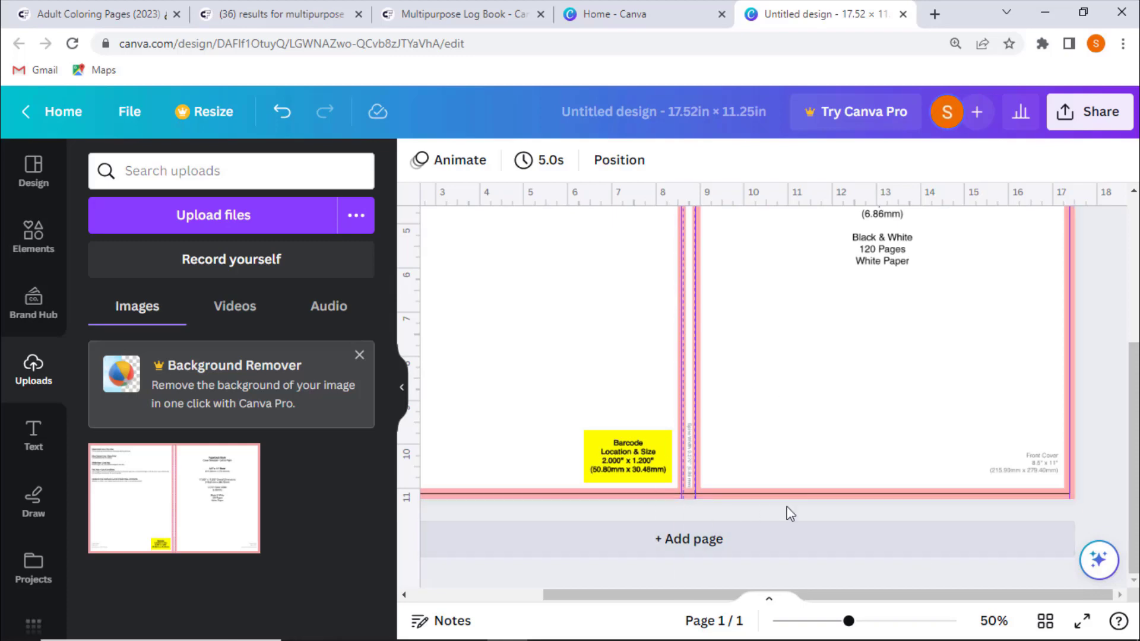
drag(871, 196, 865, 492)
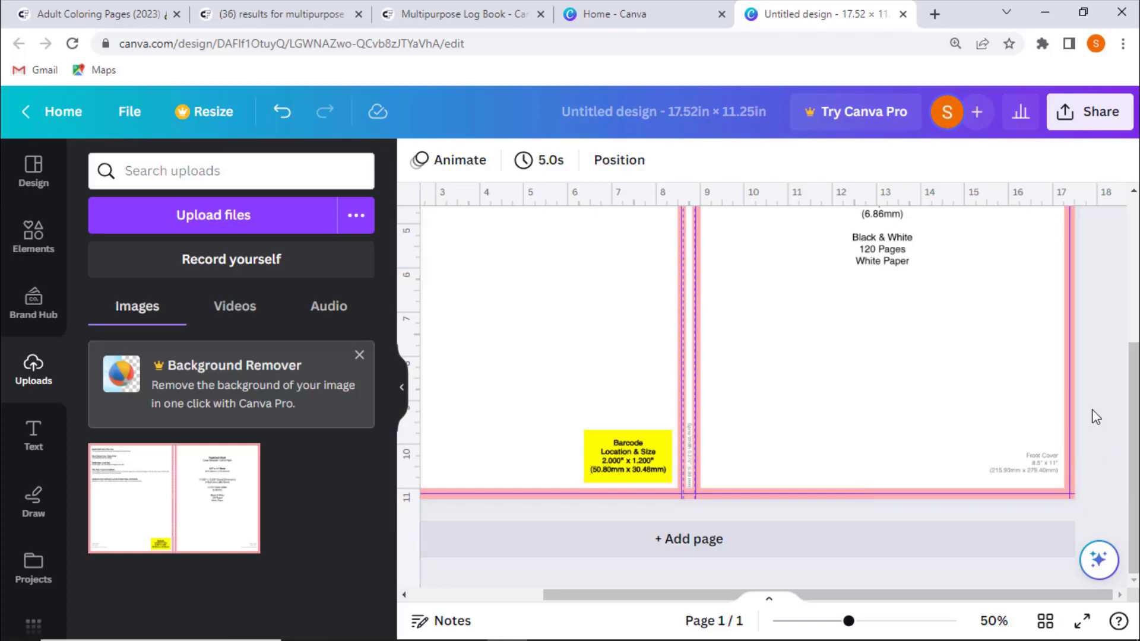
- Select the template image and delete it, leaving only the guides
scroll(1096, 417, up, 5)
click(866, 406)
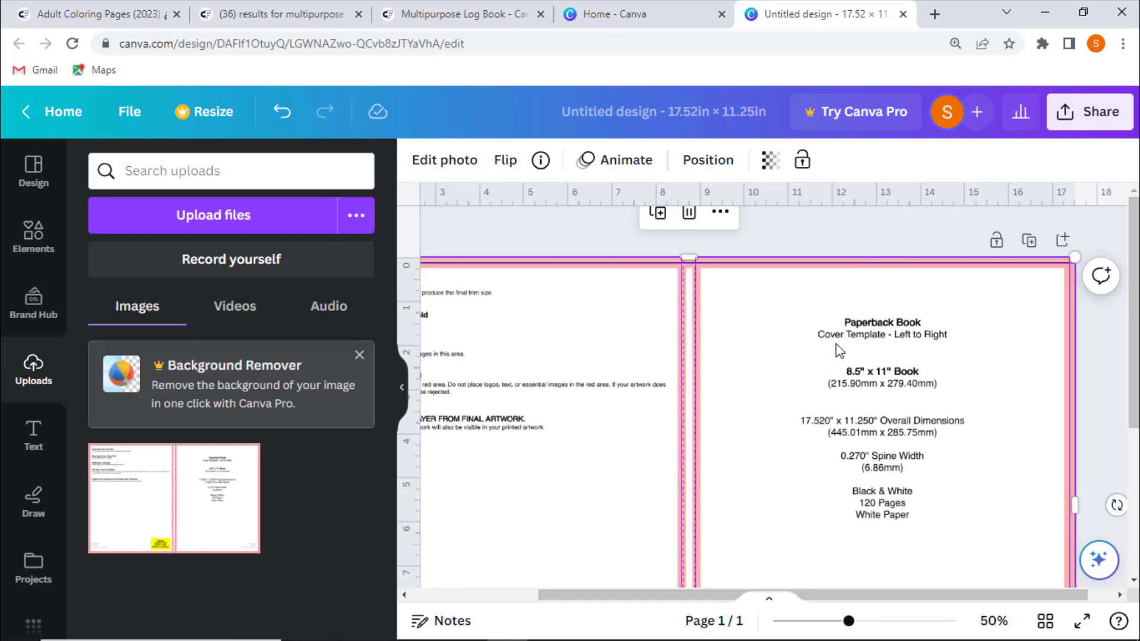
key(Delete)
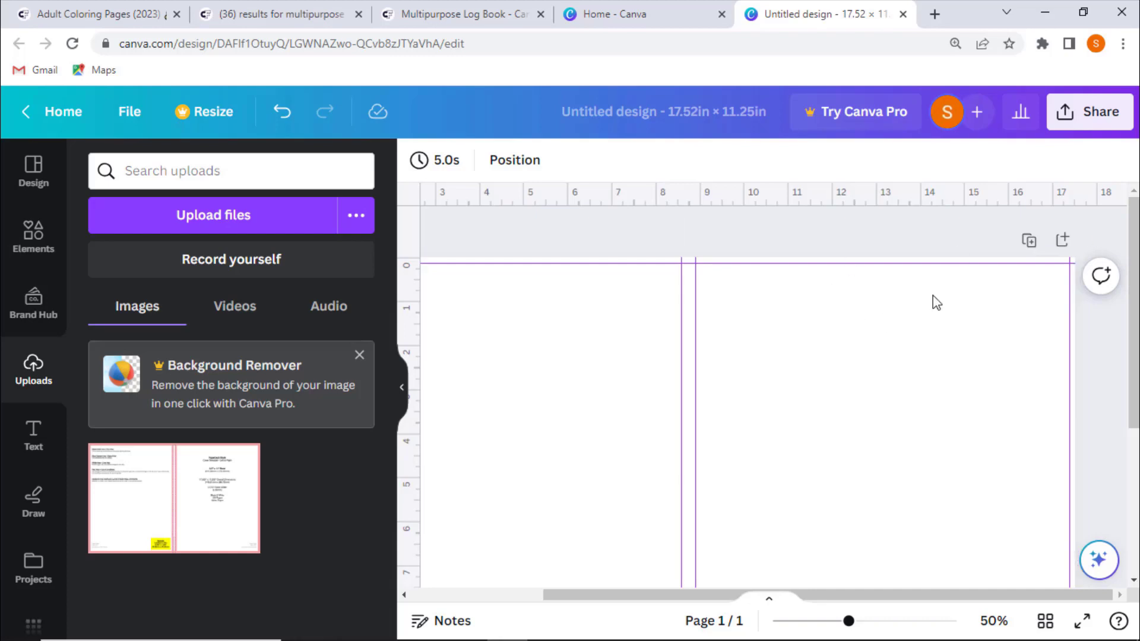
- Hide the side panel and examine the guides across the whole cover page
click(398, 389)
scroll(515, 347, down, 4)
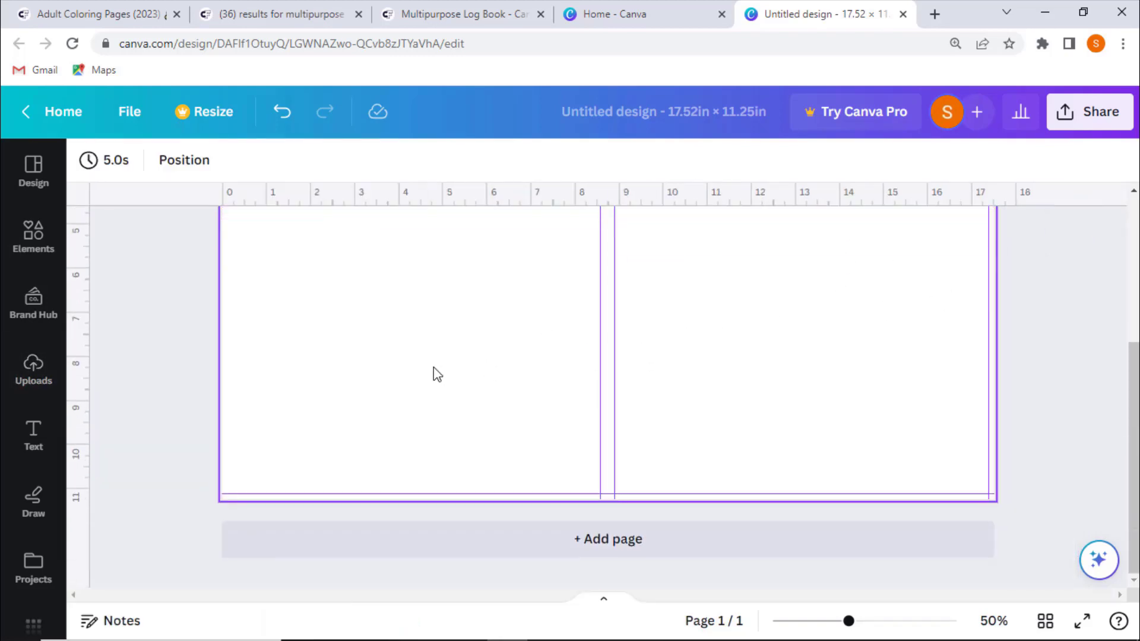
scroll(485, 362, up, 4)
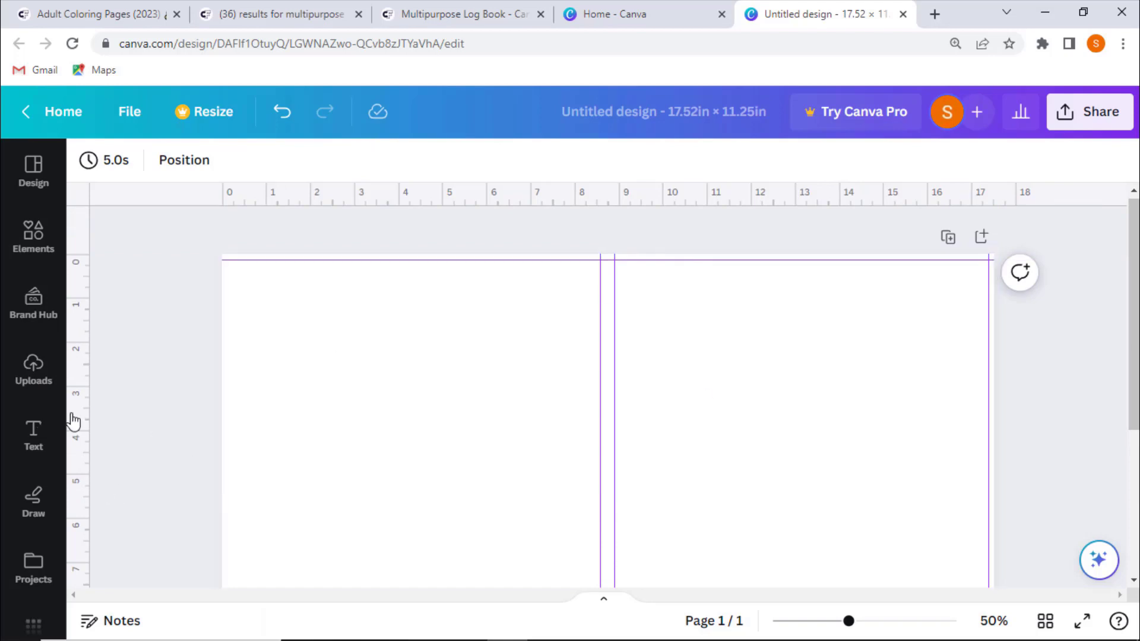
scroll(144, 399, down, 2)
scroll(334, 468, up, 2)
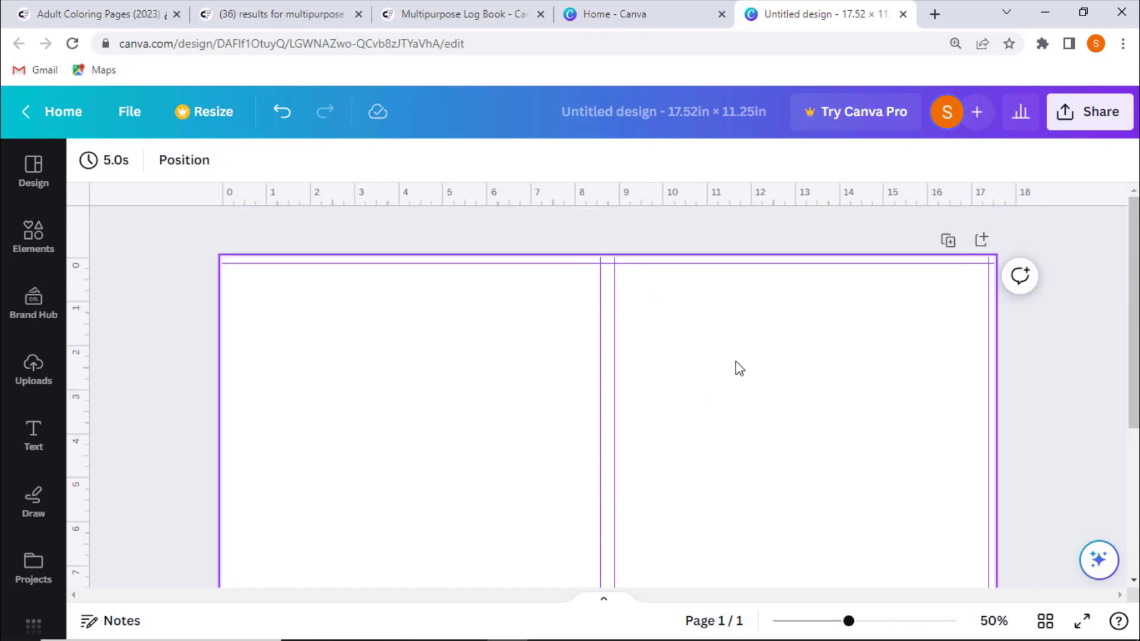
scroll(274, 347, down, 3)
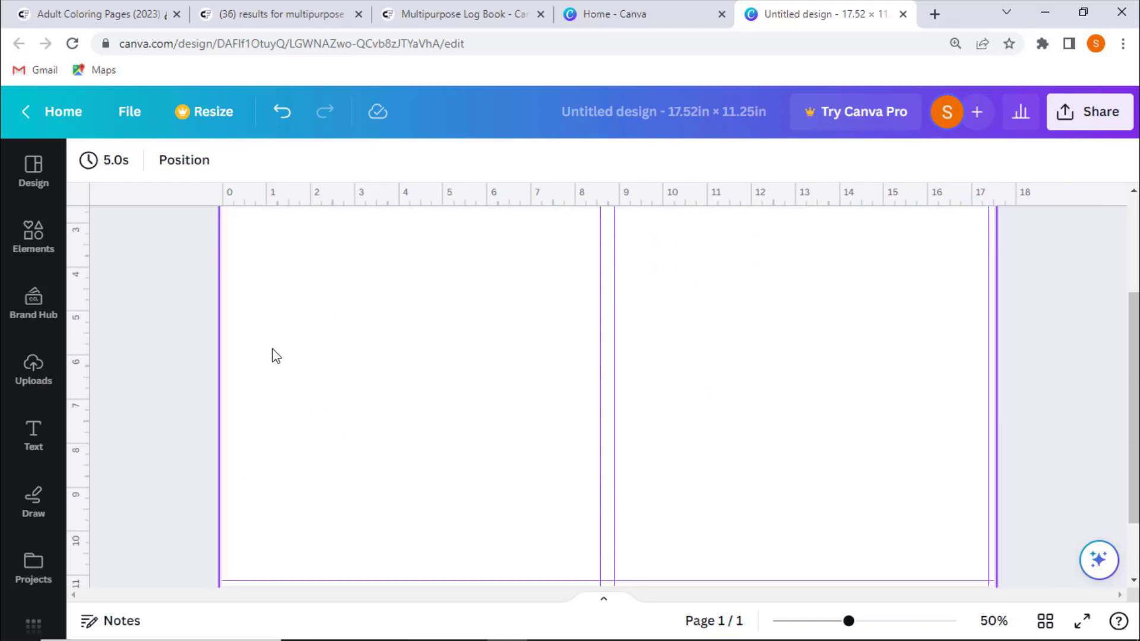
scroll(711, 350, down, 2)
scroll(719, 332, up, 2)
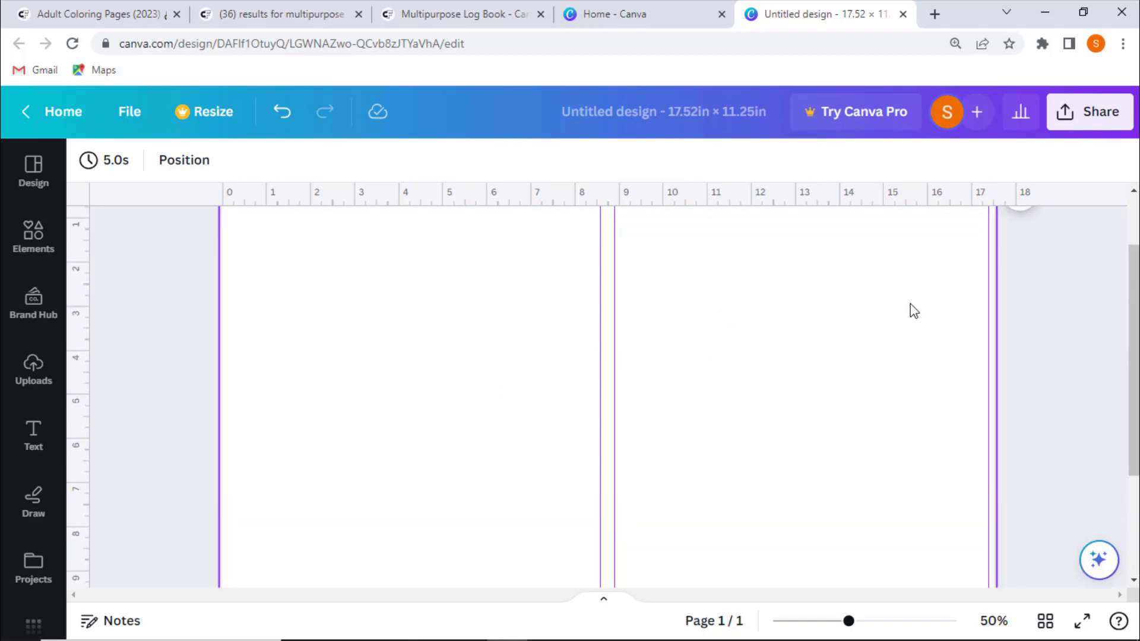
scroll(743, 327, up, 3)
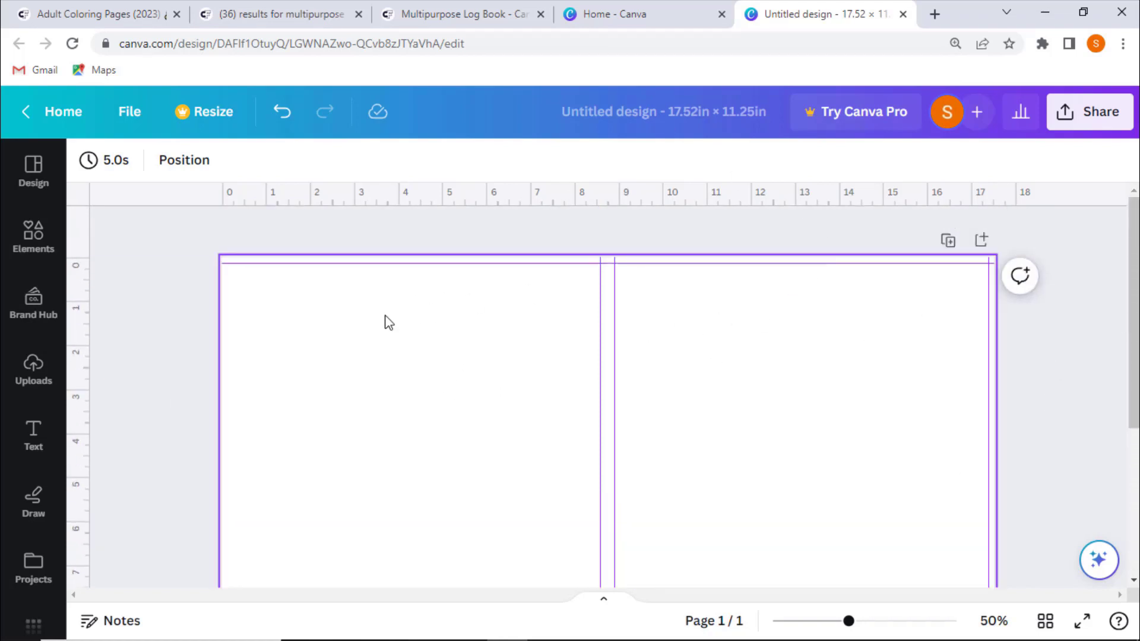
scroll(374, 308, down, 1)
scroll(107, 330, up, 1)
- Set the cover page's background colour to black
click(386, 349)
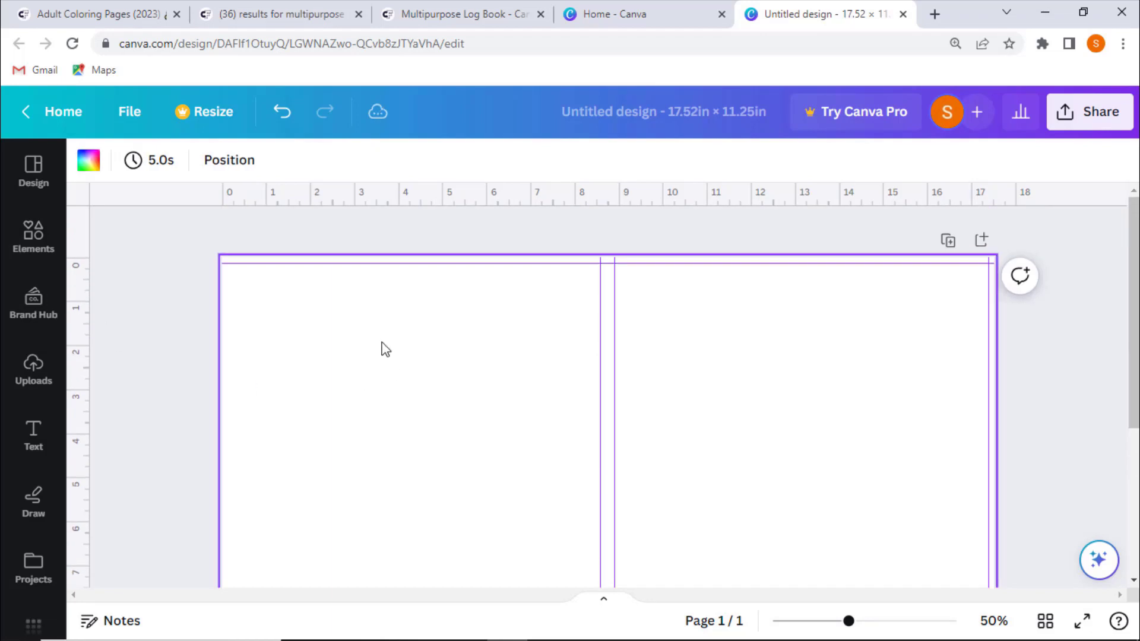
click(84, 166)
scroll(236, 392, down, 3)
click(256, 324)
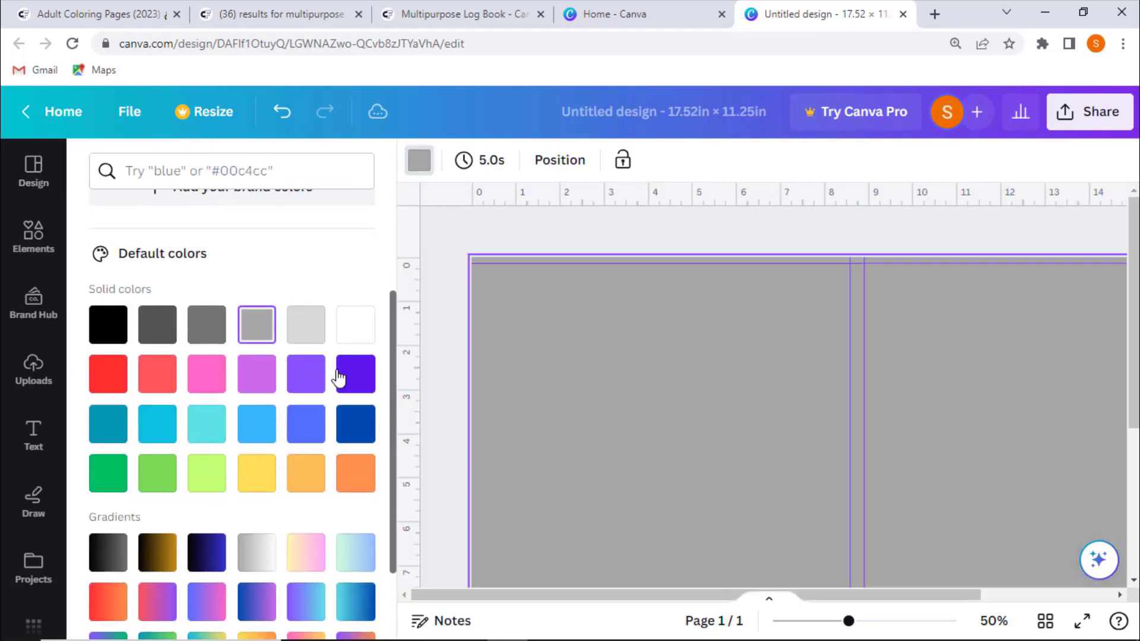
click(308, 328)
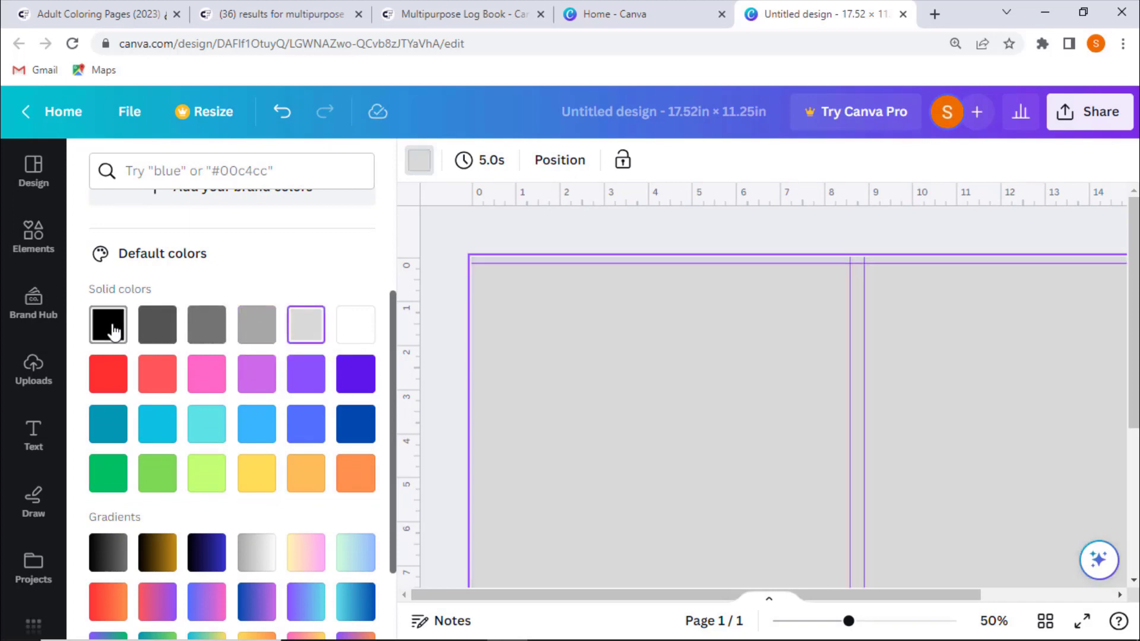
click(113, 330)
click(438, 376)
scroll(244, 320, down, 4)
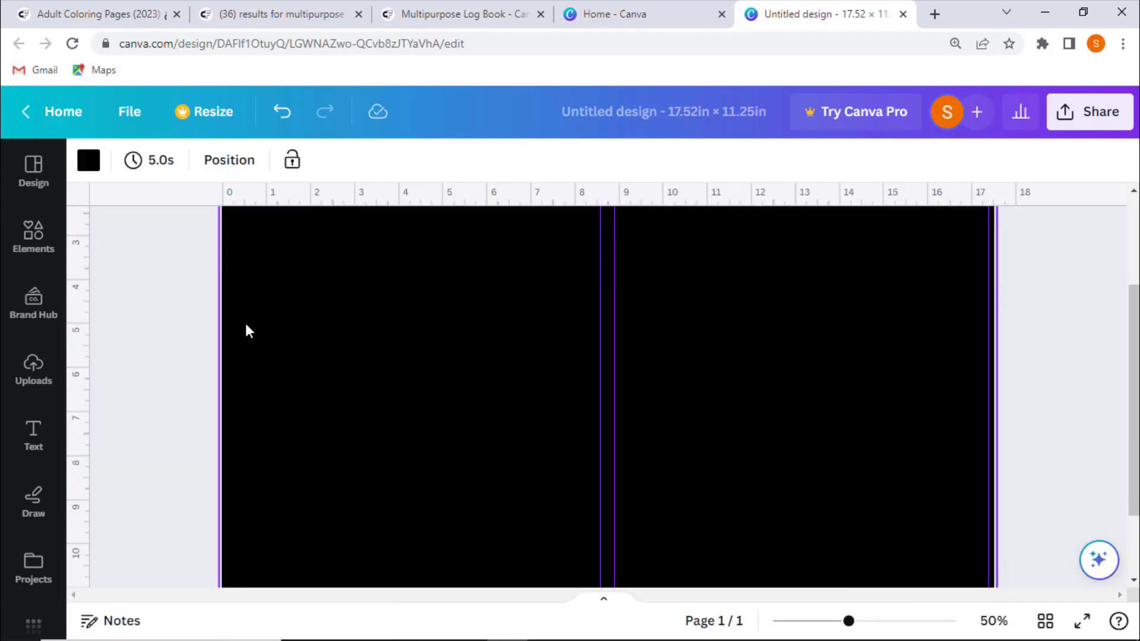
scroll(196, 333, up, 5)
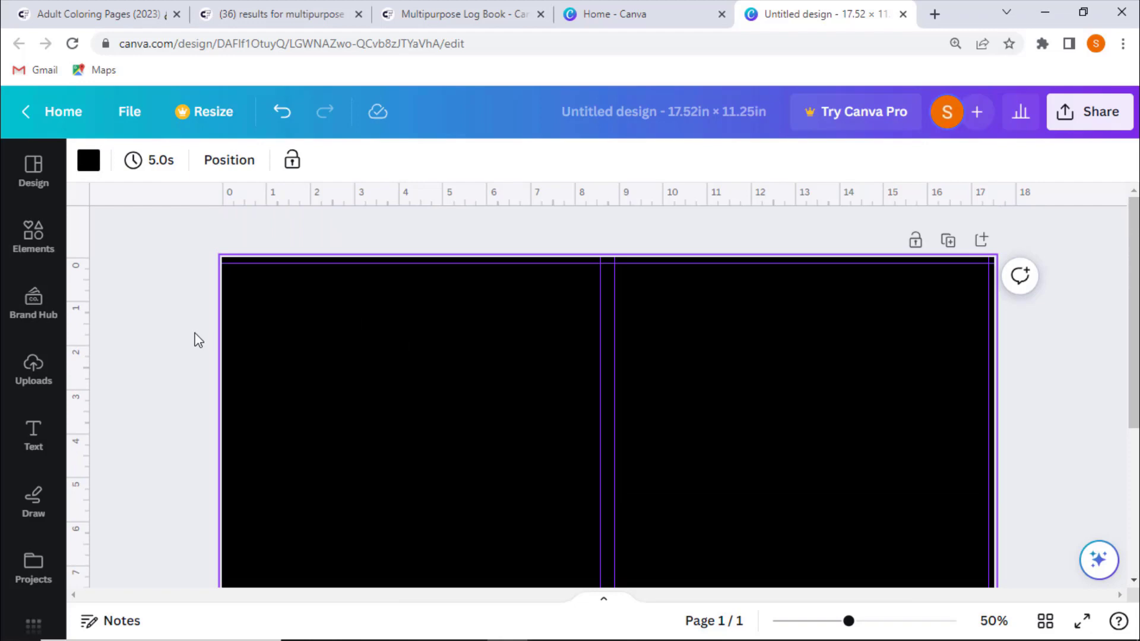
click(606, 13)
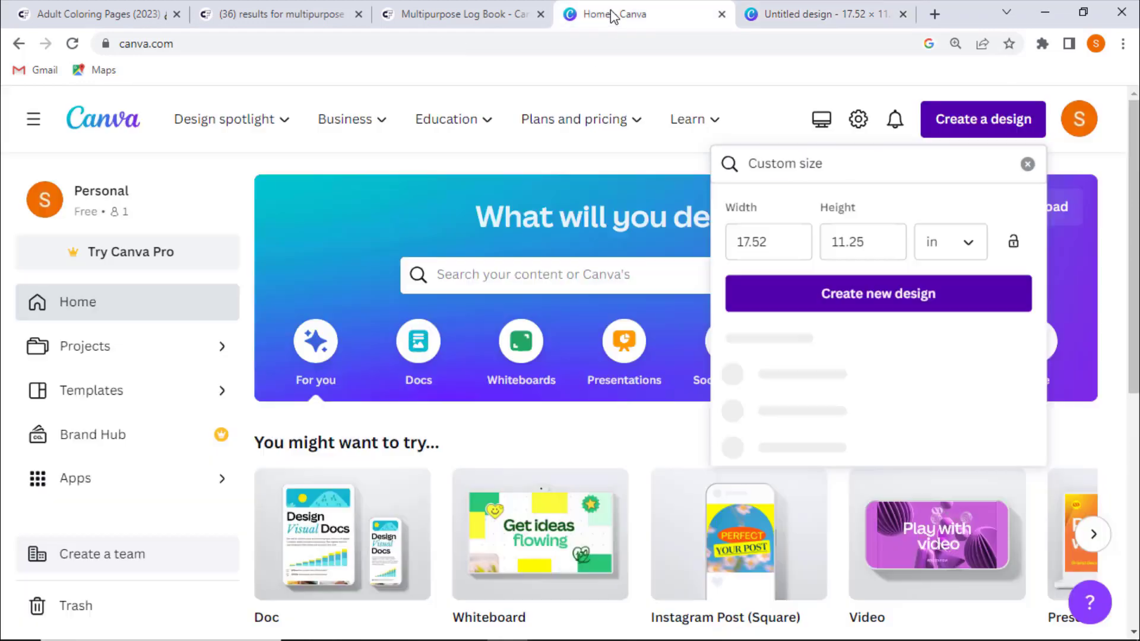
click(1027, 163)
scroll(575, 254, down, 5)
click(331, 437)
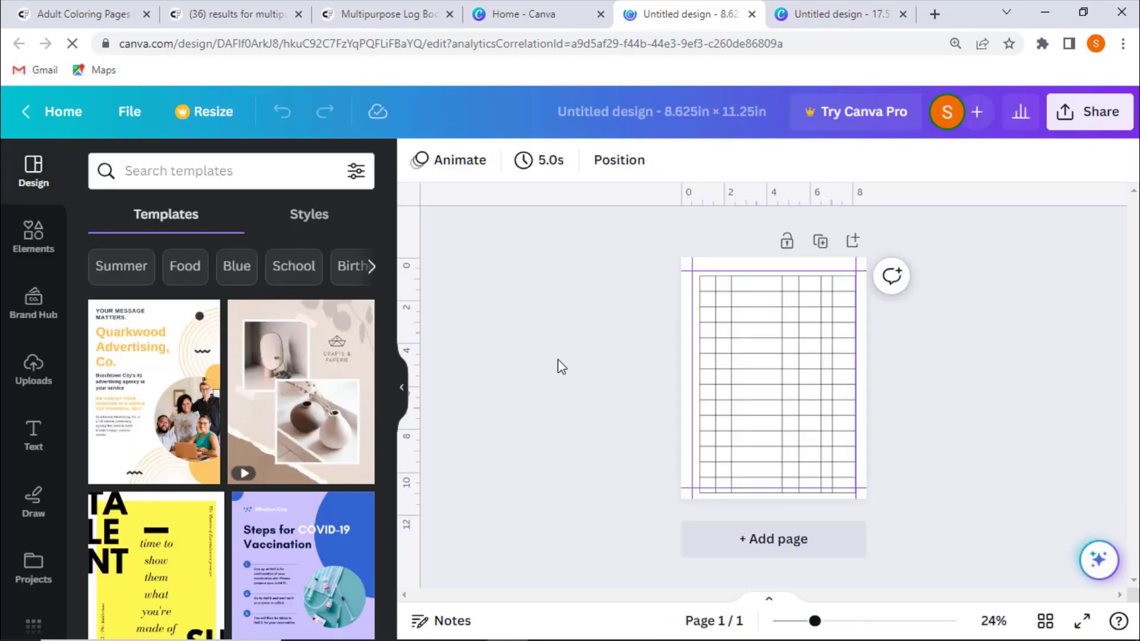
click(752, 13)
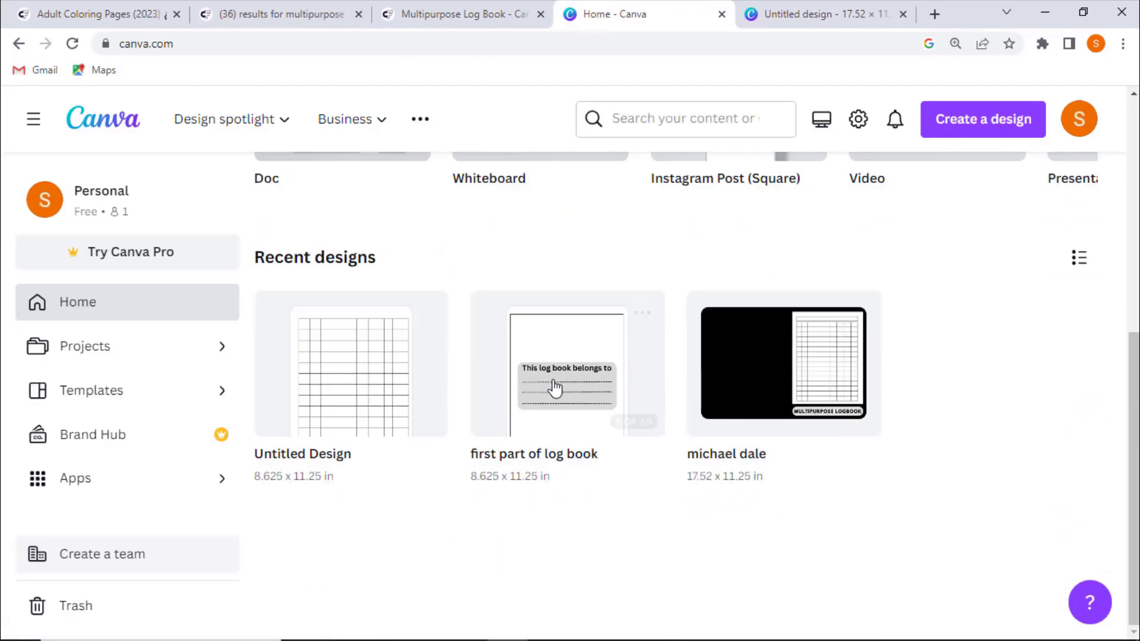
- Open the 'first part of log book' design and download all of its pages as PNG
click(552, 386)
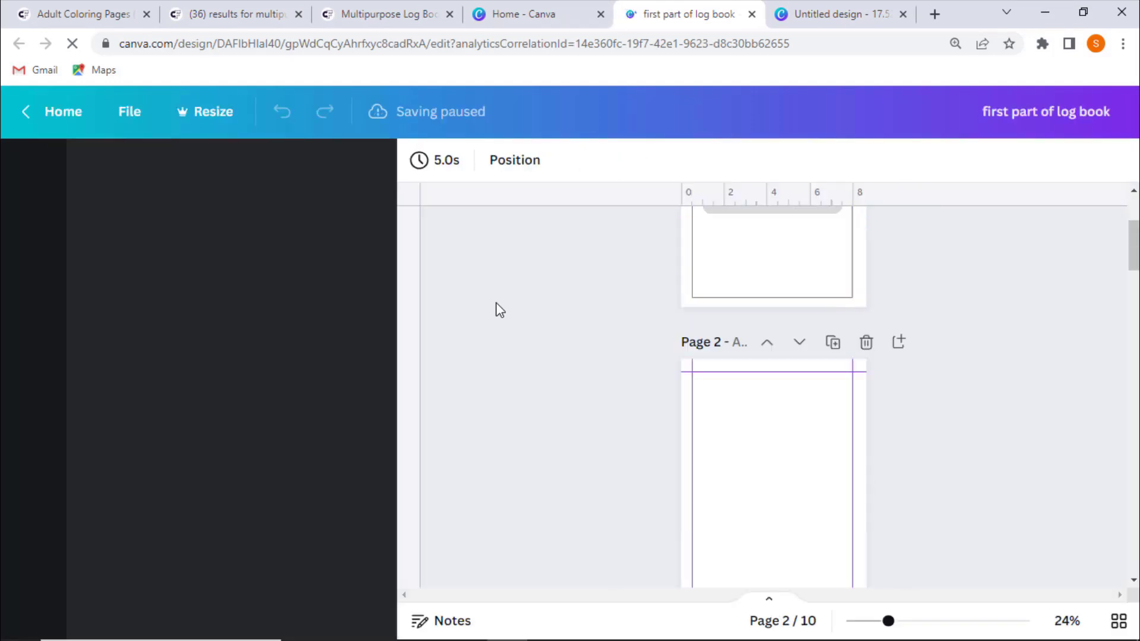
scroll(496, 302, down, 2)
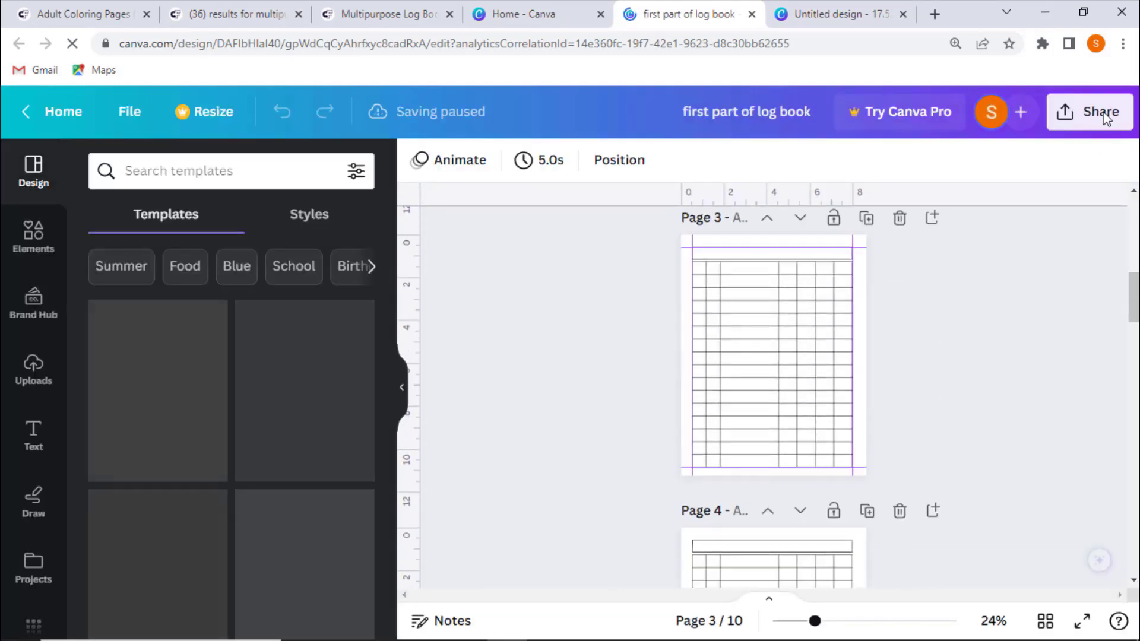
scroll(723, 255, down, 1)
scroll(943, 297, up, 3)
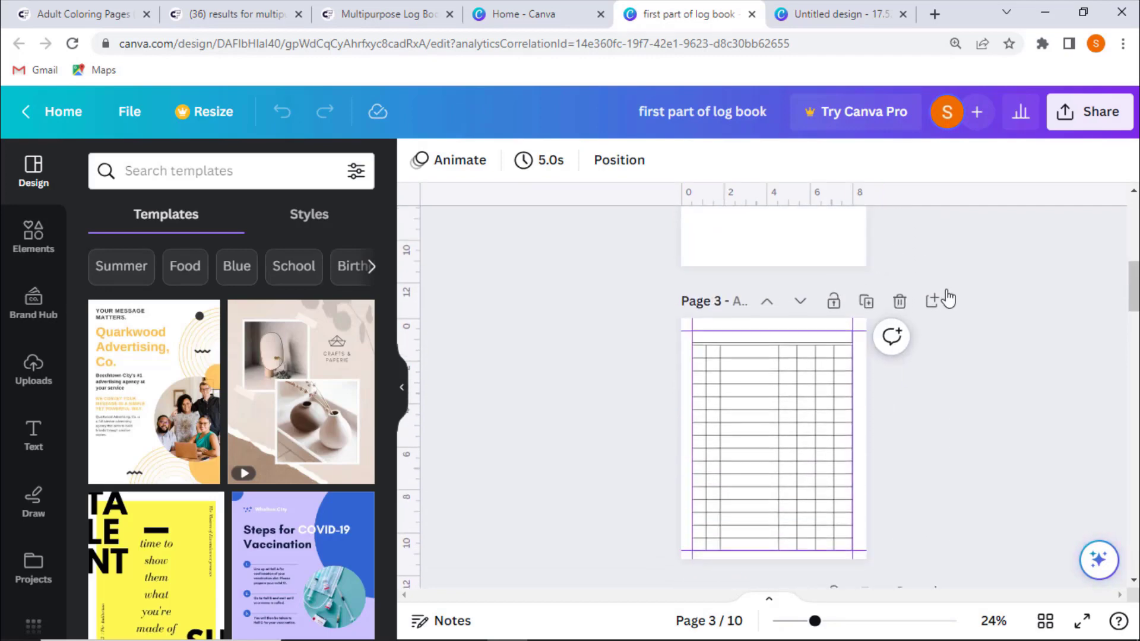
scroll(832, 369, down, 1)
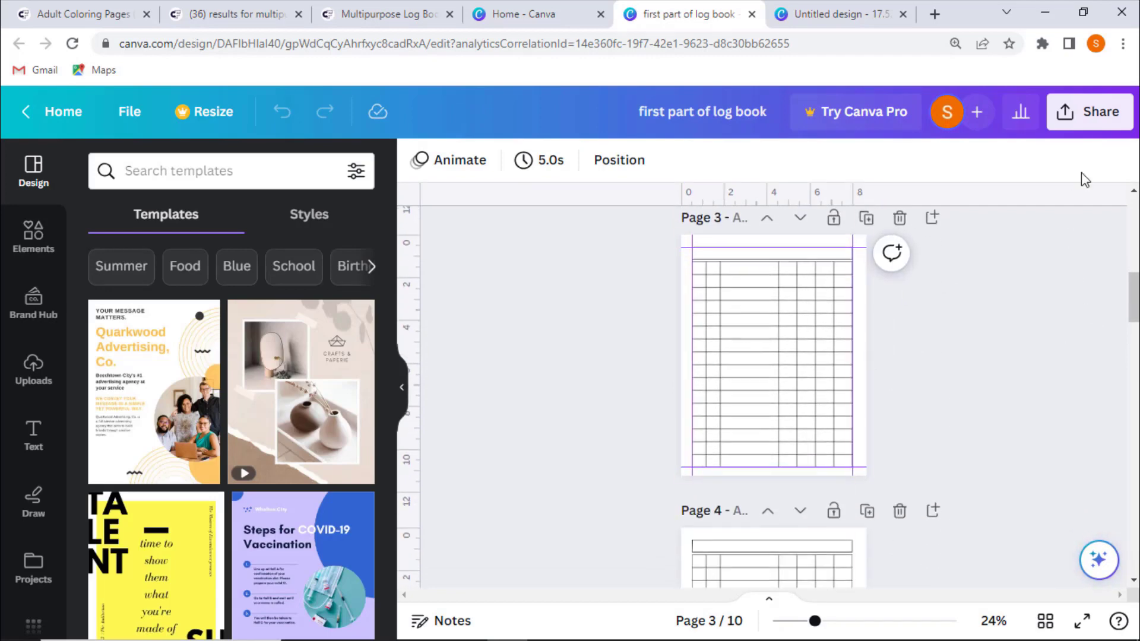
click(1096, 115)
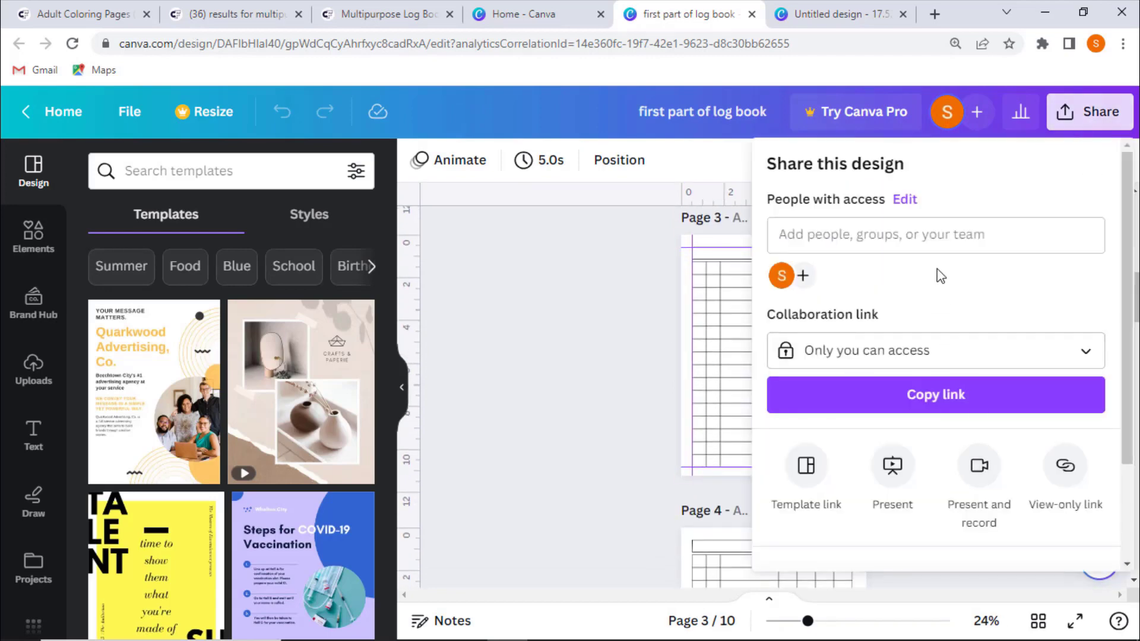
scroll(980, 362, down, 2)
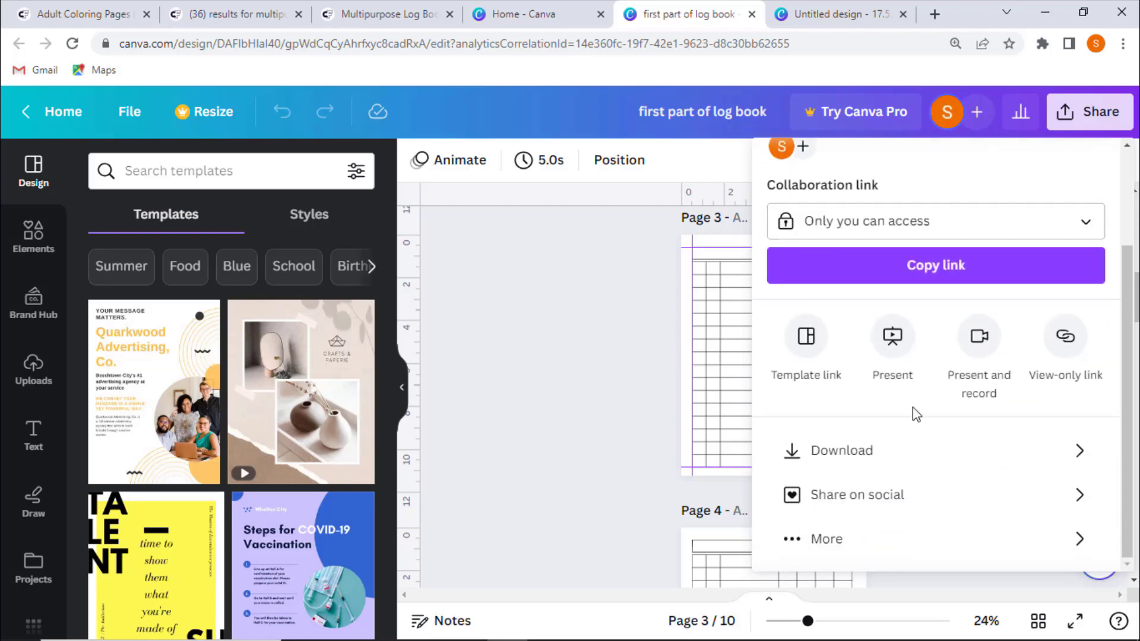
click(878, 457)
click(878, 238)
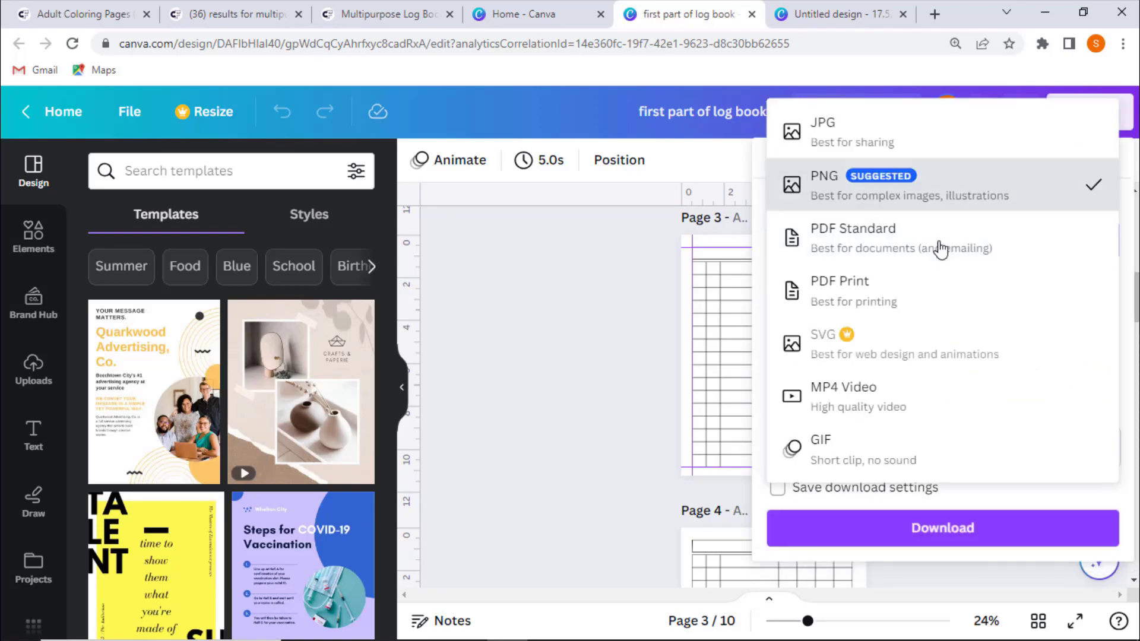
click(829, 188)
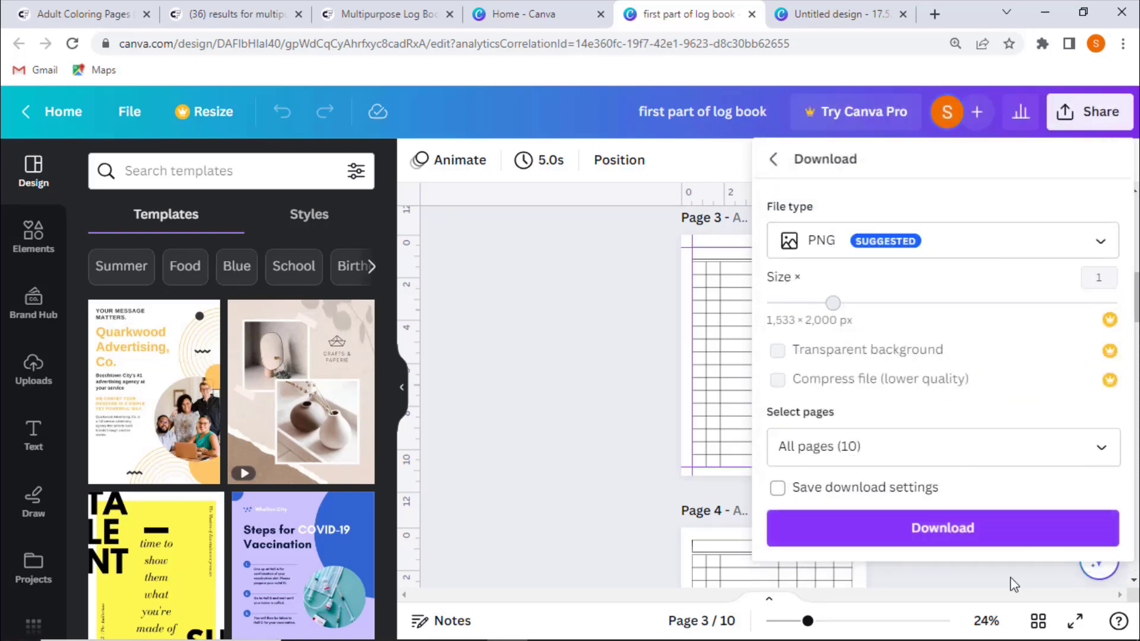
click(985, 538)
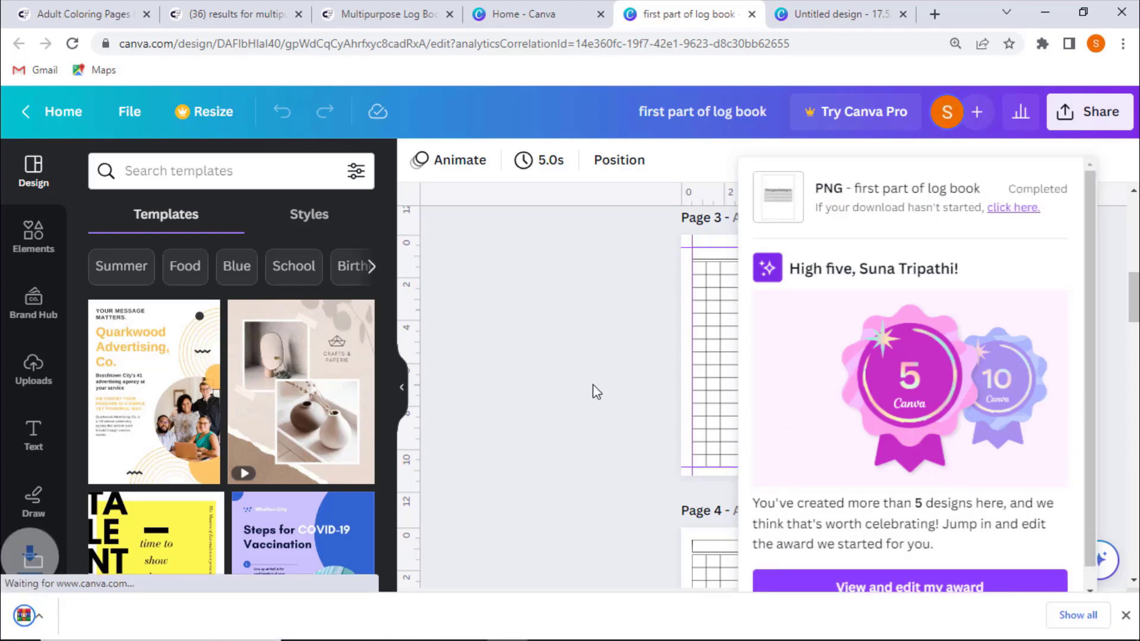
click(586, 364)
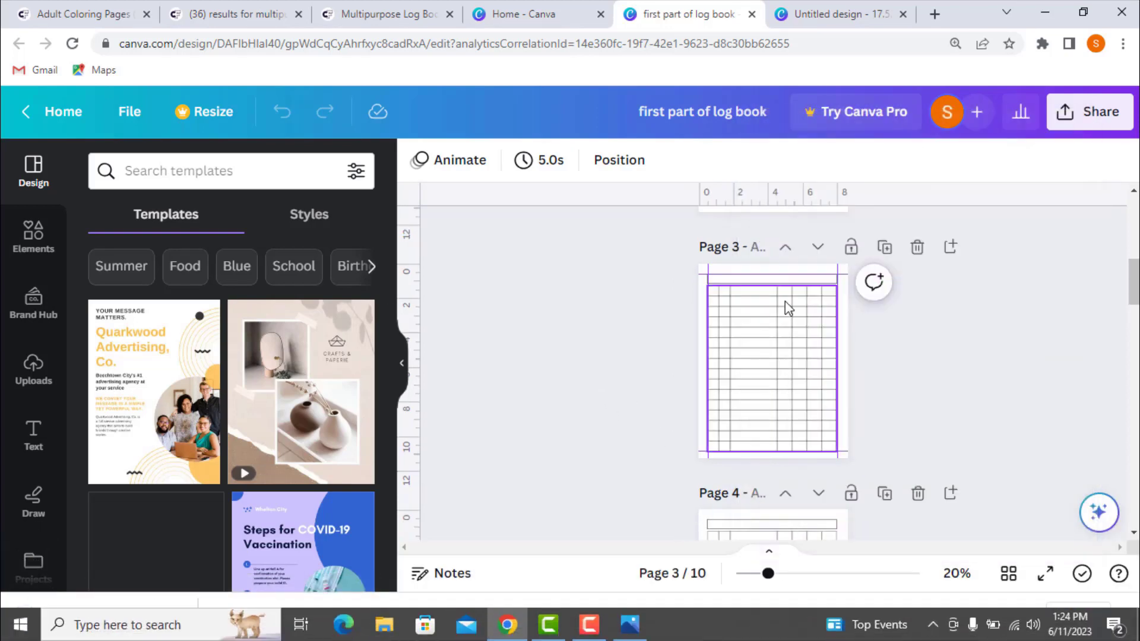
- Download only Page 4 of the log book as a PNG image
click(1101, 126)
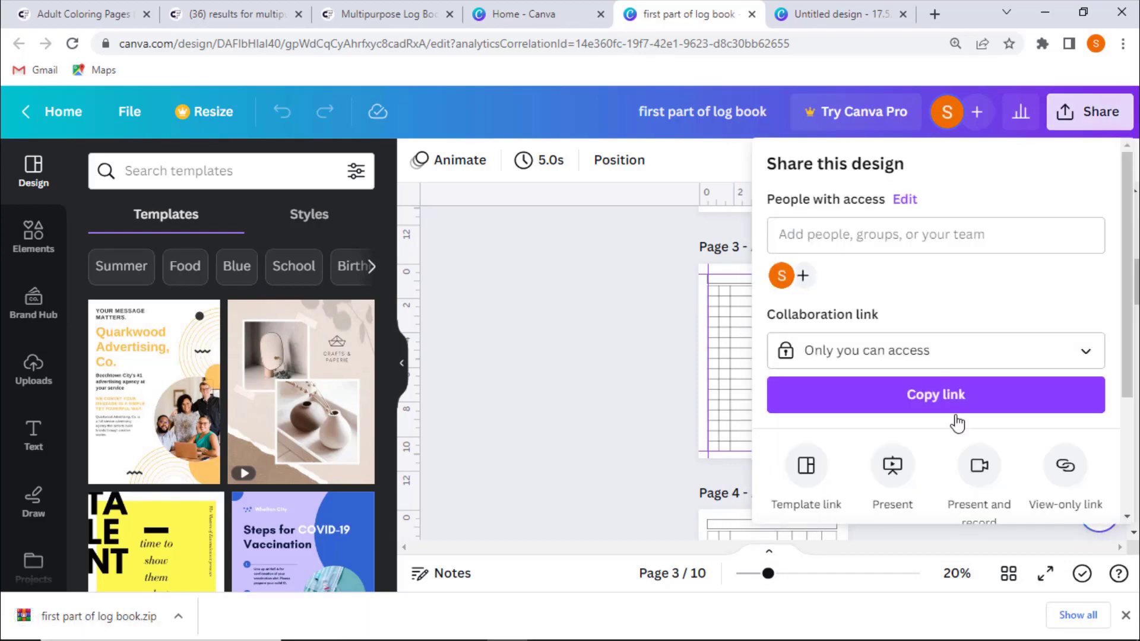
scroll(1008, 450, down, 2)
scroll(1007, 449, down, 1)
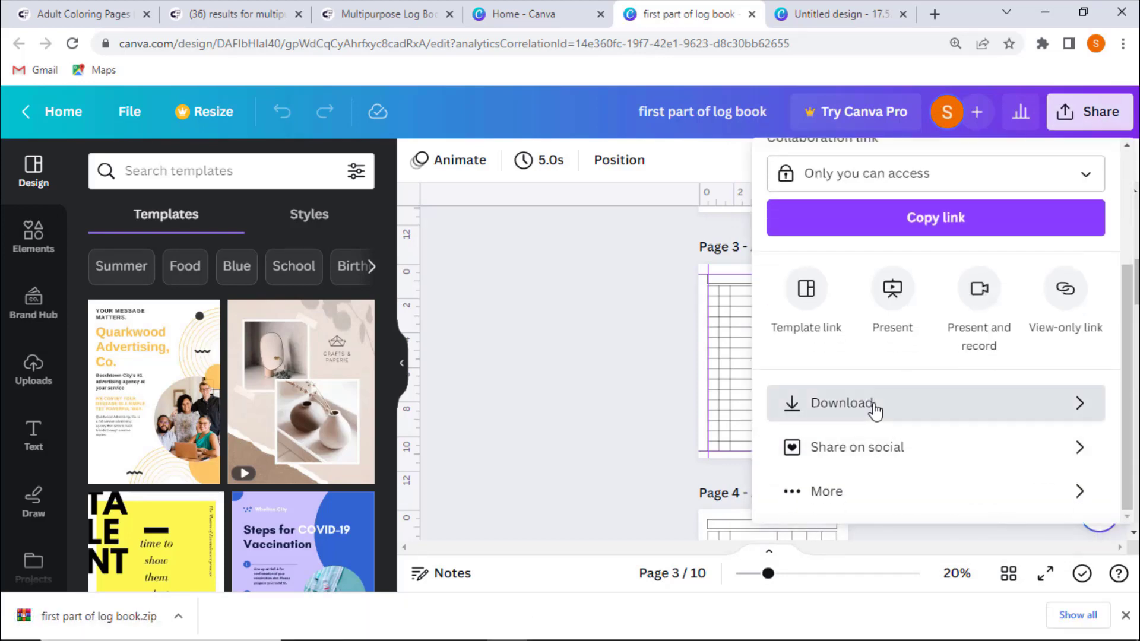
click(873, 407)
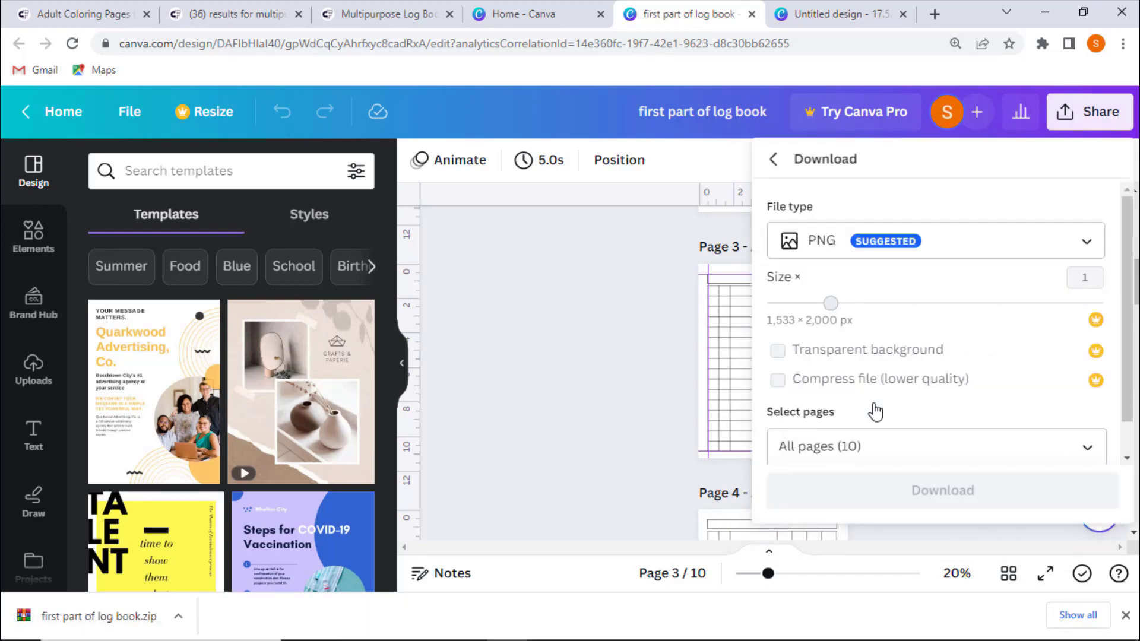
click(927, 249)
click(934, 193)
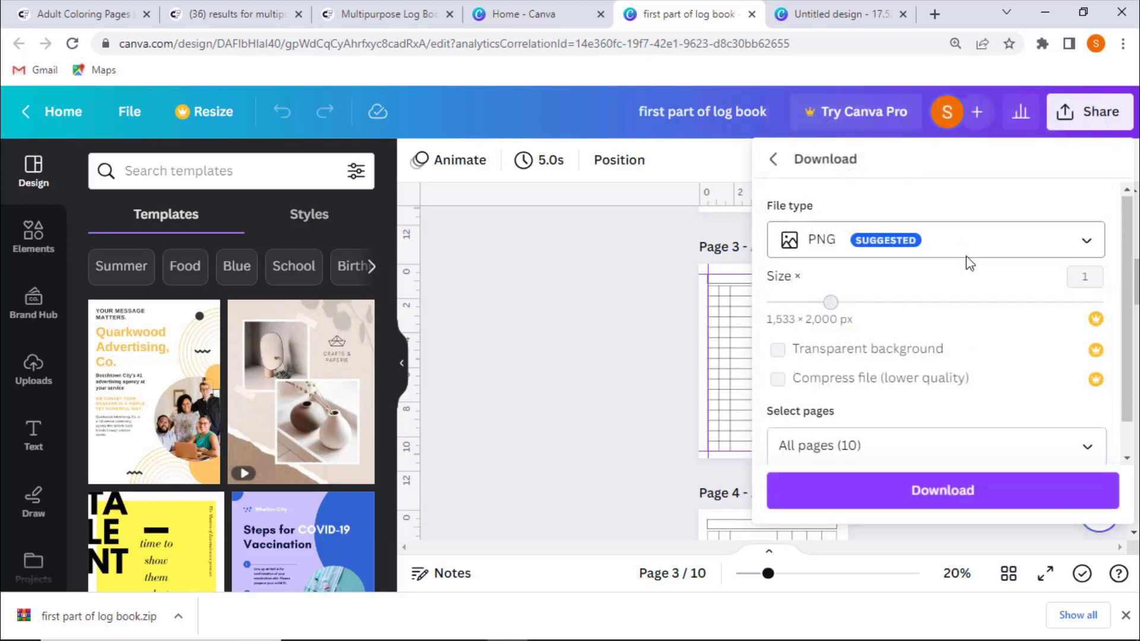
scroll(950, 369, down, 1)
click(923, 409)
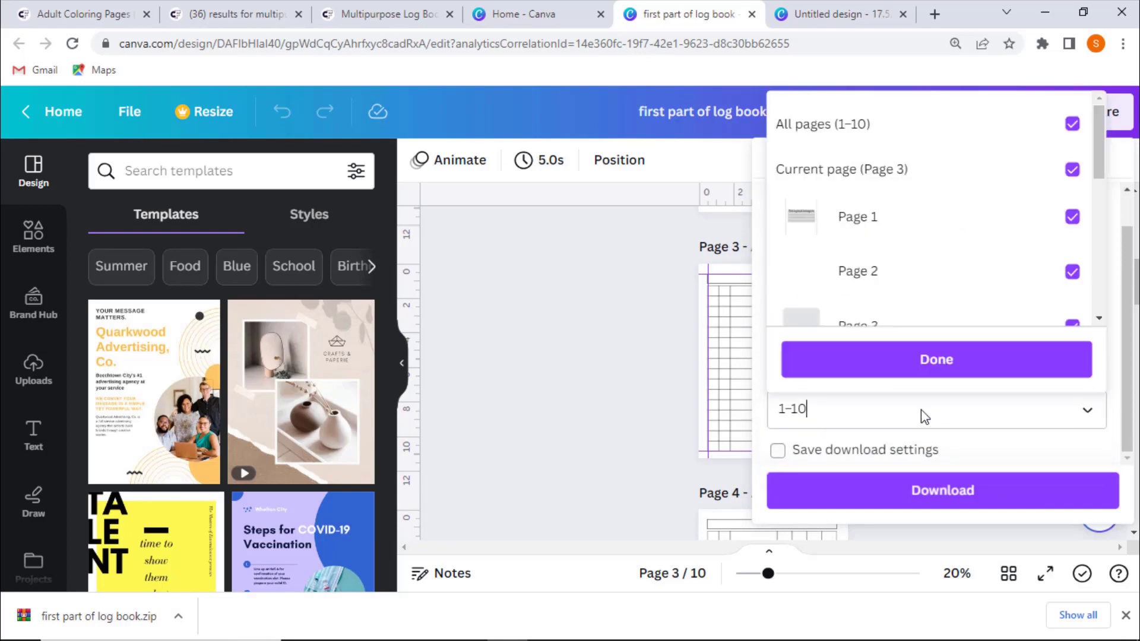
click(1072, 124)
scroll(1054, 231, down, 4)
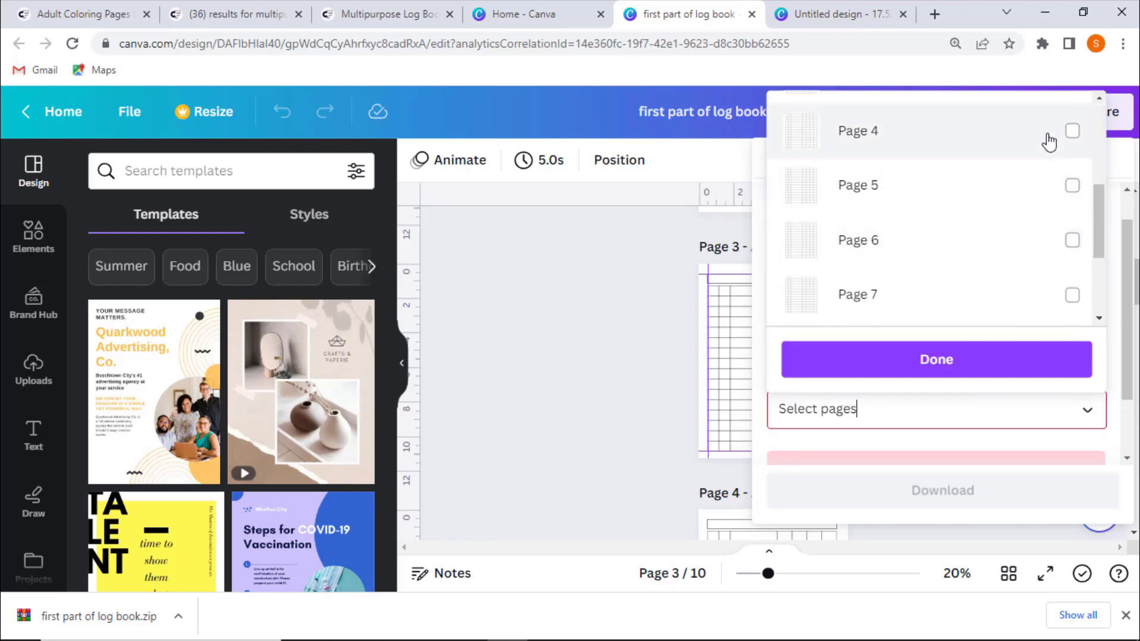
click(1073, 131)
click(940, 358)
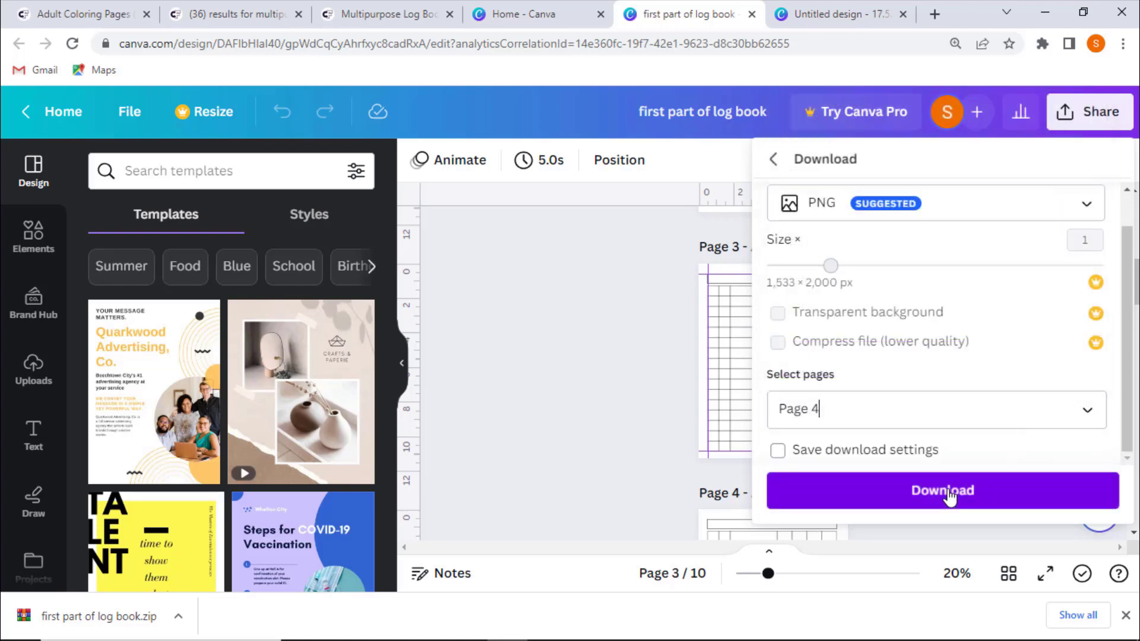
click(949, 492)
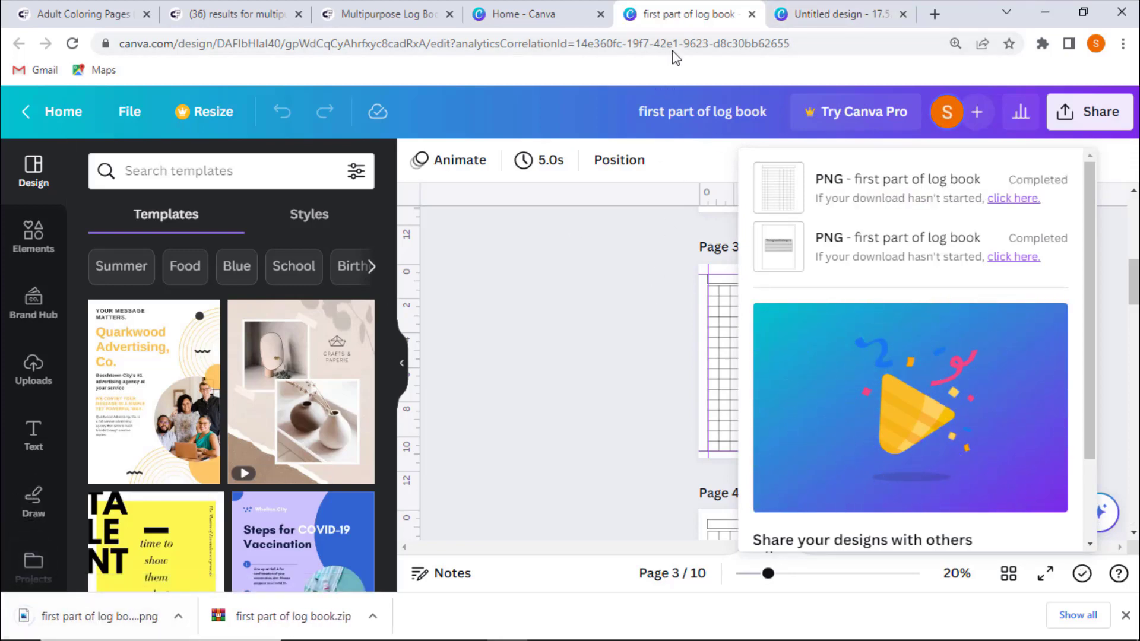
- Switch to the cover design and upload the downloaded Page 4 PNG into it
click(837, 14)
drag(48, 616, 145, 479)
click(677, 8)
click(752, 14)
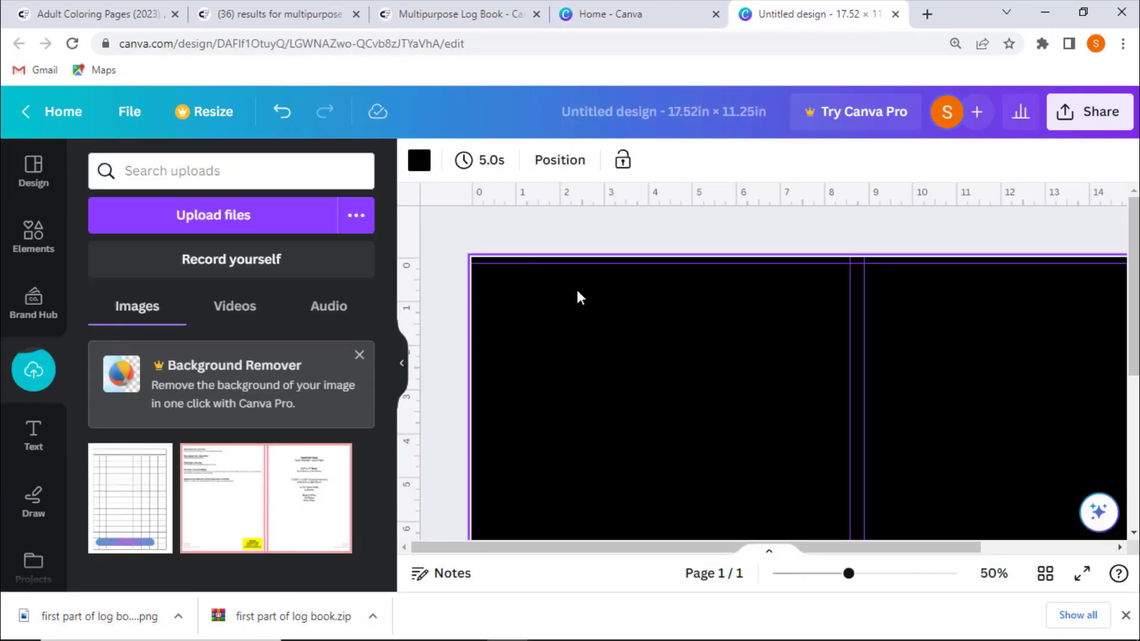
- Place the log page image on the front cover and resize it to fill the front panel
click(119, 508)
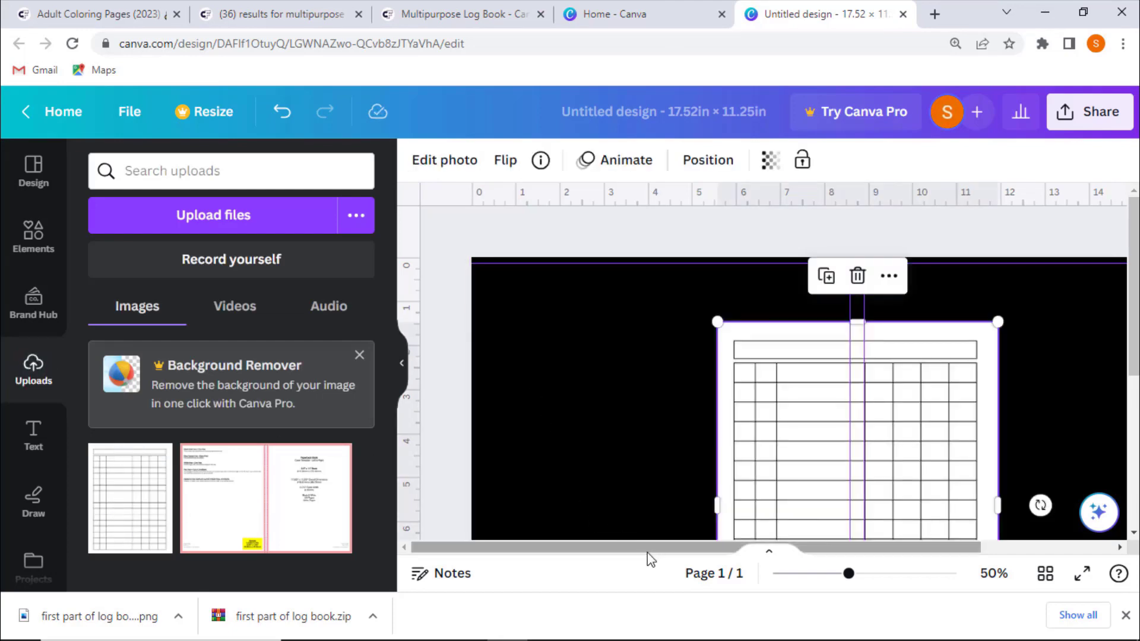
drag(652, 551, 787, 534)
drag(742, 412, 941, 367)
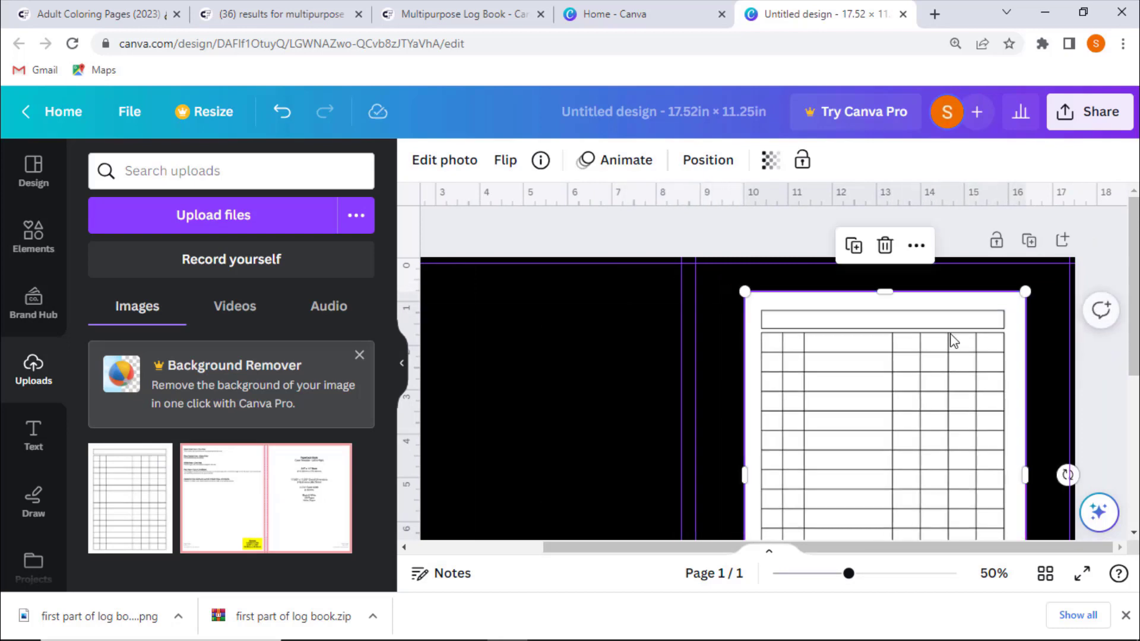
scroll(950, 345, down, 5)
drag(1026, 357, 1050, 388)
drag(905, 315, 896, 334)
scroll(896, 333, up, 5)
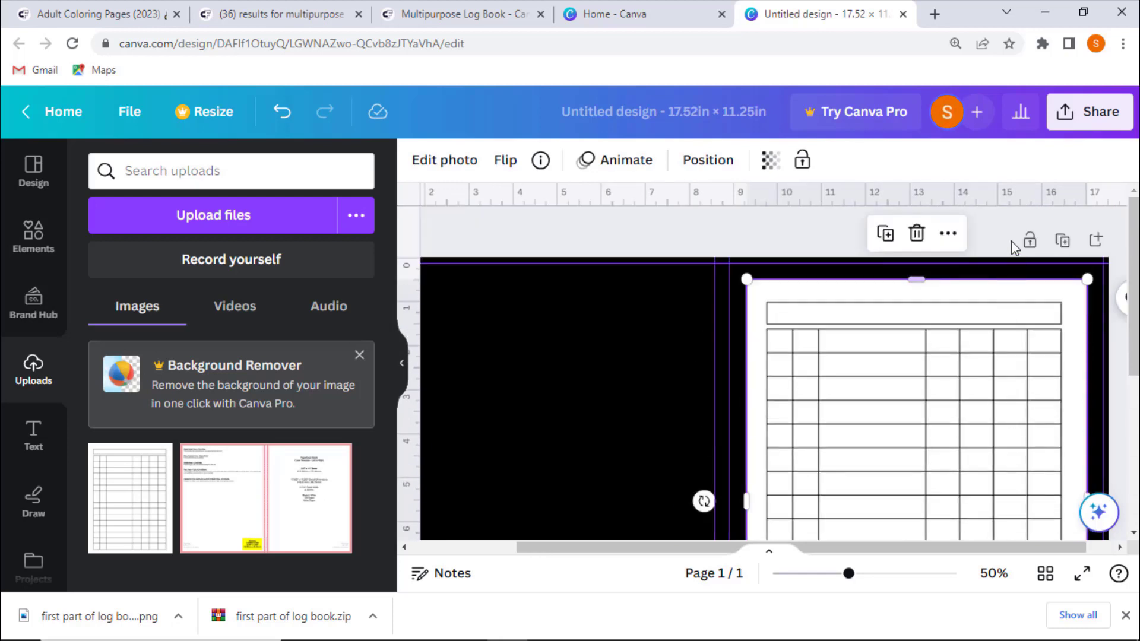
click(1011, 240)
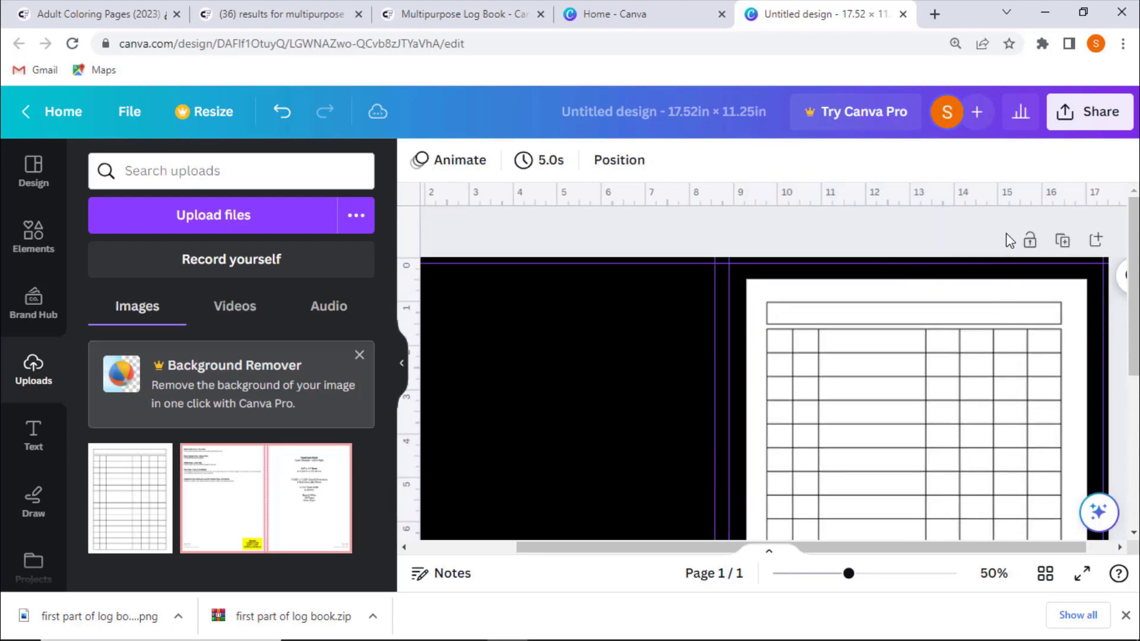
scroll(1000, 247, down, 5)
scroll(873, 517, up, 5)
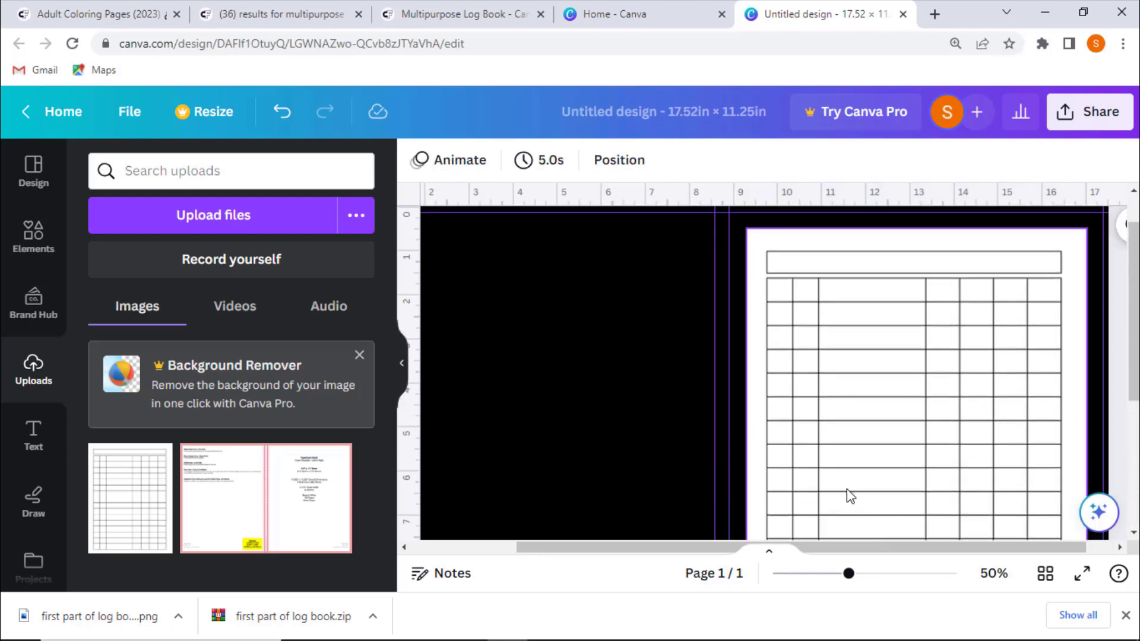
- Add a rounded square shape, rotate it and position it over the front cover's bottom-right corner
click(25, 232)
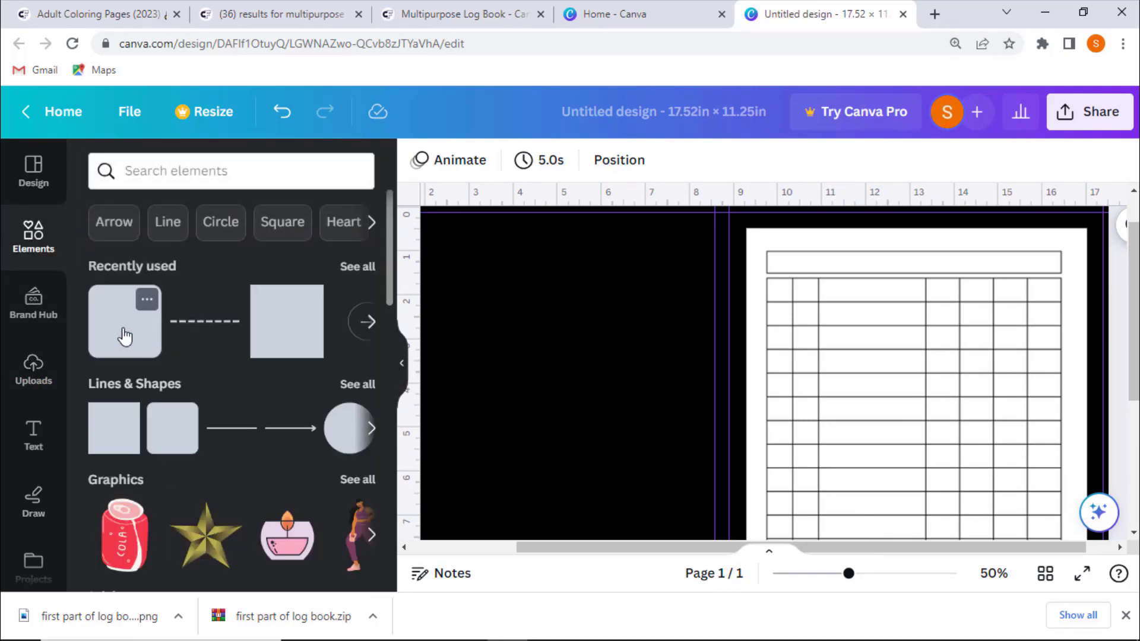
scroll(498, 393, down, 5)
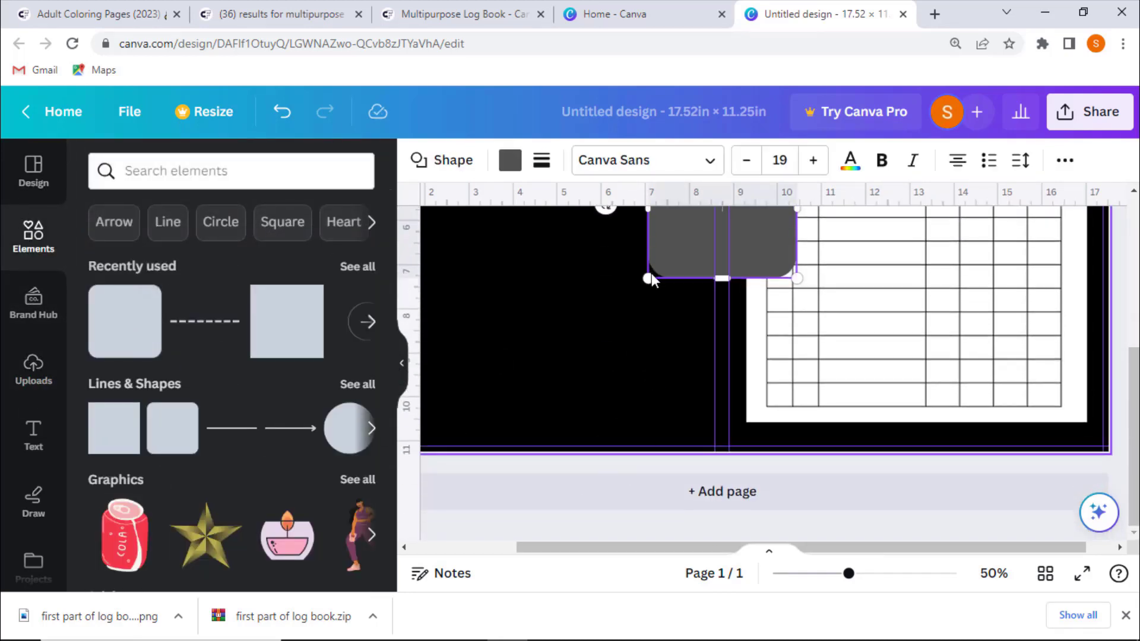
scroll(606, 315, up, 3)
drag(606, 372, 629, 406)
drag(662, 358, 981, 479)
scroll(1038, 363, down, 3)
drag(1039, 363, 1069, 459)
drag(957, 463, 934, 435)
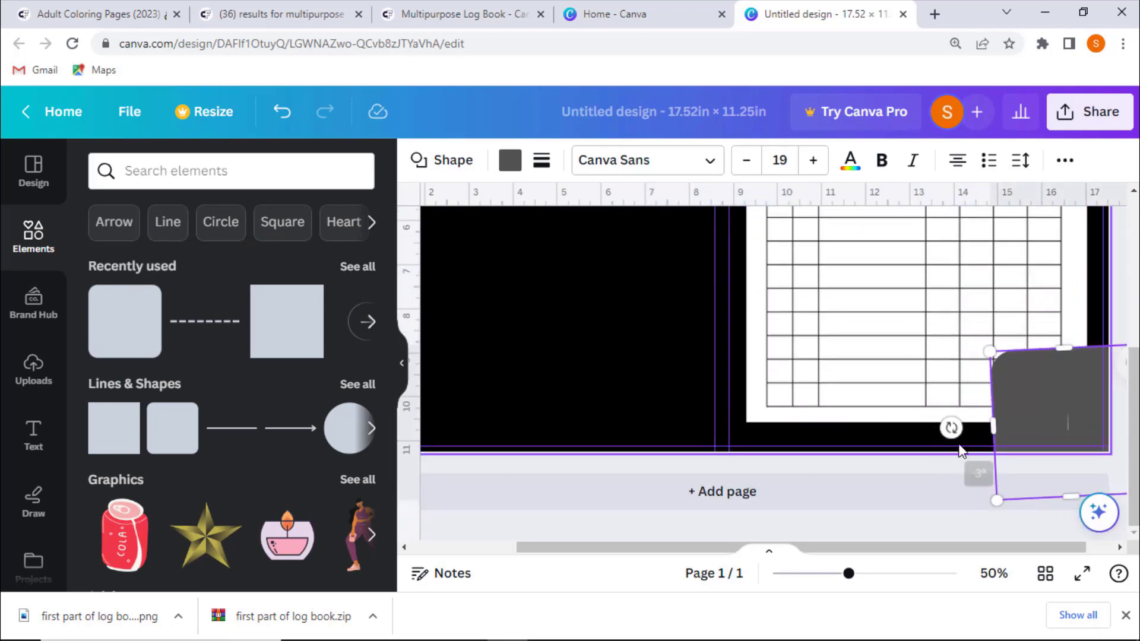
drag(989, 352, 945, 314)
drag(903, 410, 927, 523)
drag(1028, 404, 1068, 445)
drag(951, 440, 918, 437)
drag(1038, 420, 1061, 429)
scroll(1096, 343, up, 2)
scroll(1096, 343, down, 5)
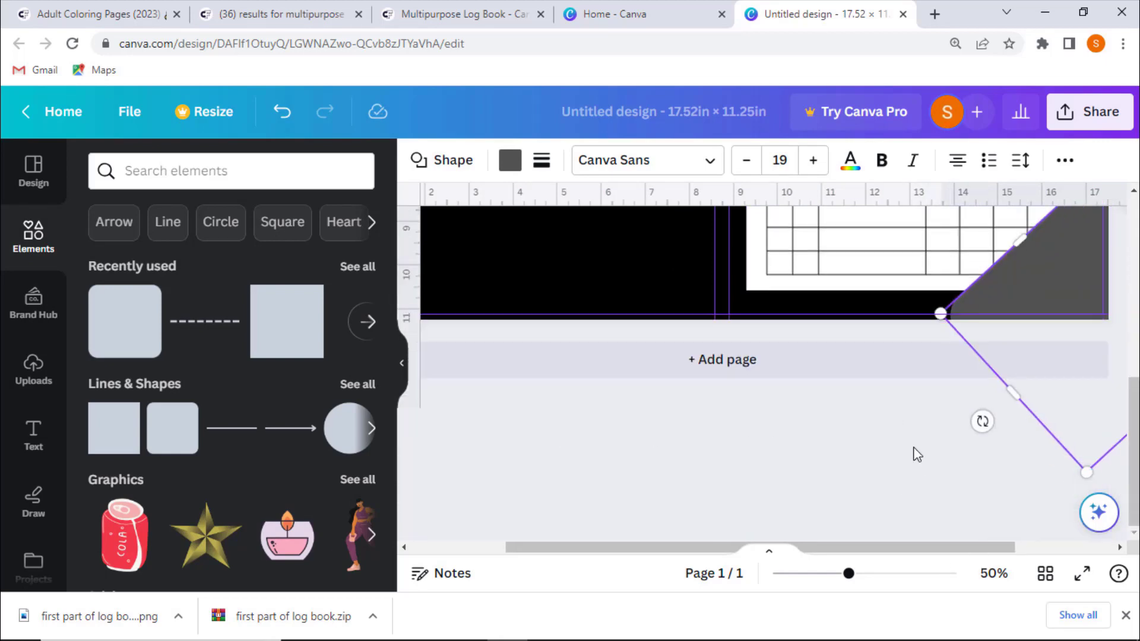
scroll(921, 463, up, 2)
drag(1022, 469, 1026, 467)
- Fill the corner shape with yellow
click(510, 160)
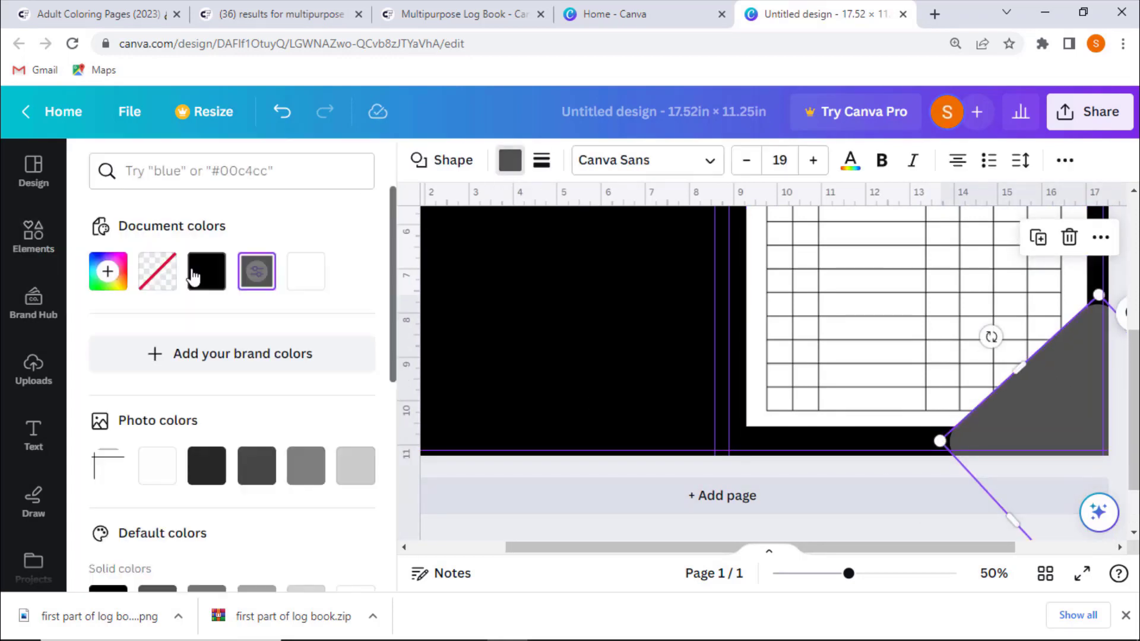
click(305, 271)
scroll(115, 400, down, 4)
click(355, 453)
click(257, 454)
click(257, 503)
- Adjust the corner shape's size and position at the cover's bottom-right corner
drag(1098, 296, 1092, 273)
click(843, 462)
click(1117, 265)
scroll(1120, 361, up, 1)
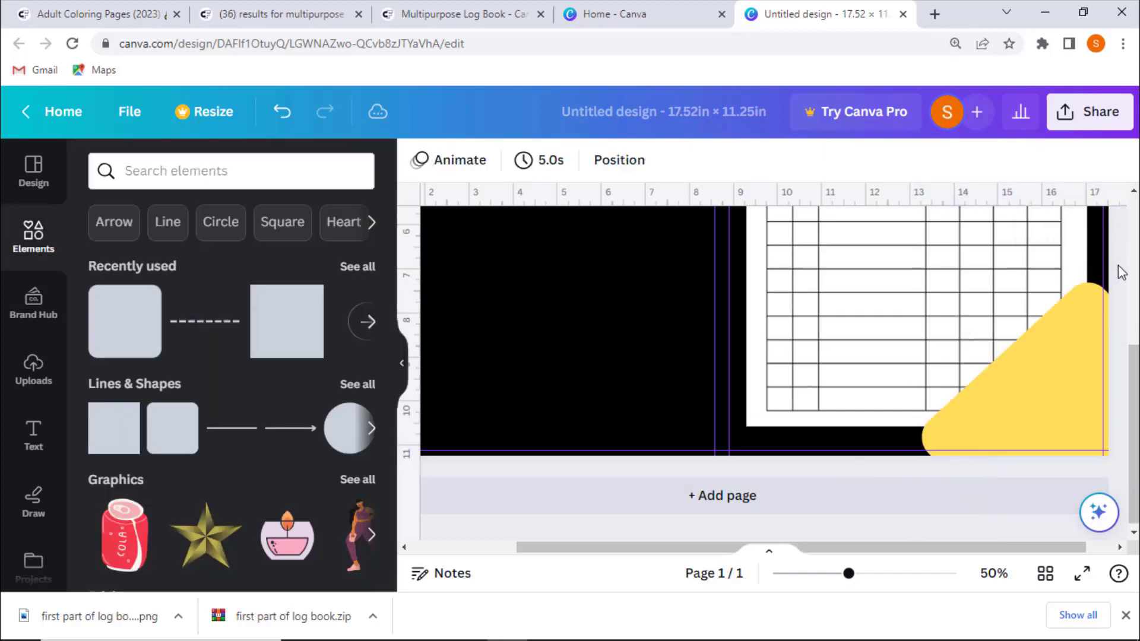
scroll(1120, 362, down, 1)
drag(1063, 369, 1069, 367)
click(1120, 266)
scroll(1102, 372, up, 1)
scroll(1056, 402, down, 1)
click(1057, 402)
- Fill the corner shape with a black gradient
click(510, 161)
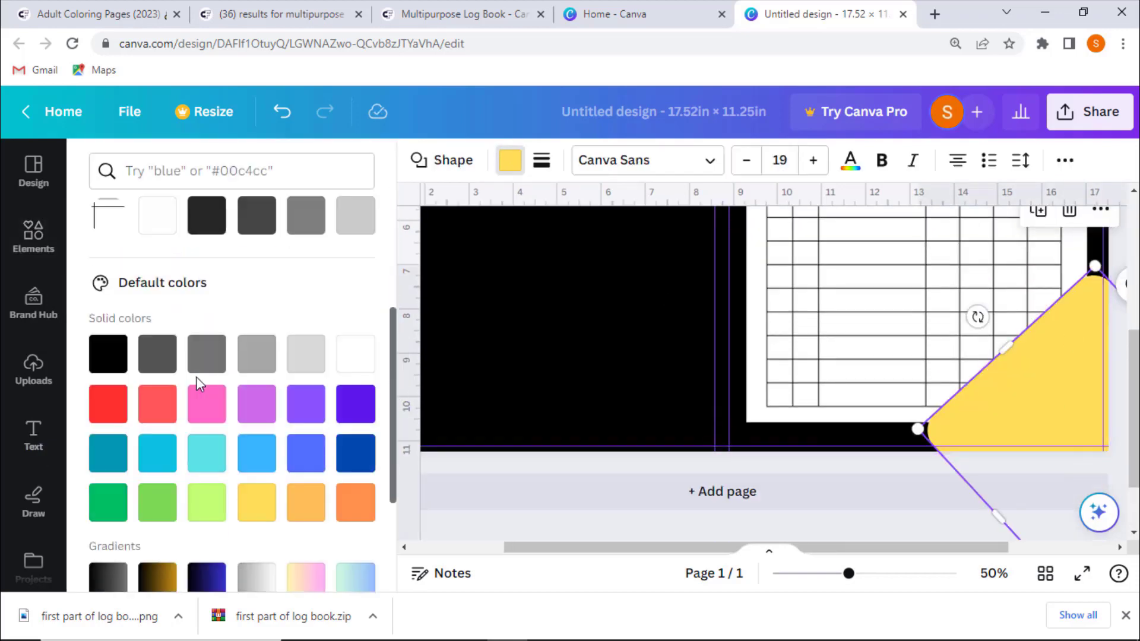
scroll(195, 376, down, 3)
click(157, 399)
click(114, 416)
click(462, 527)
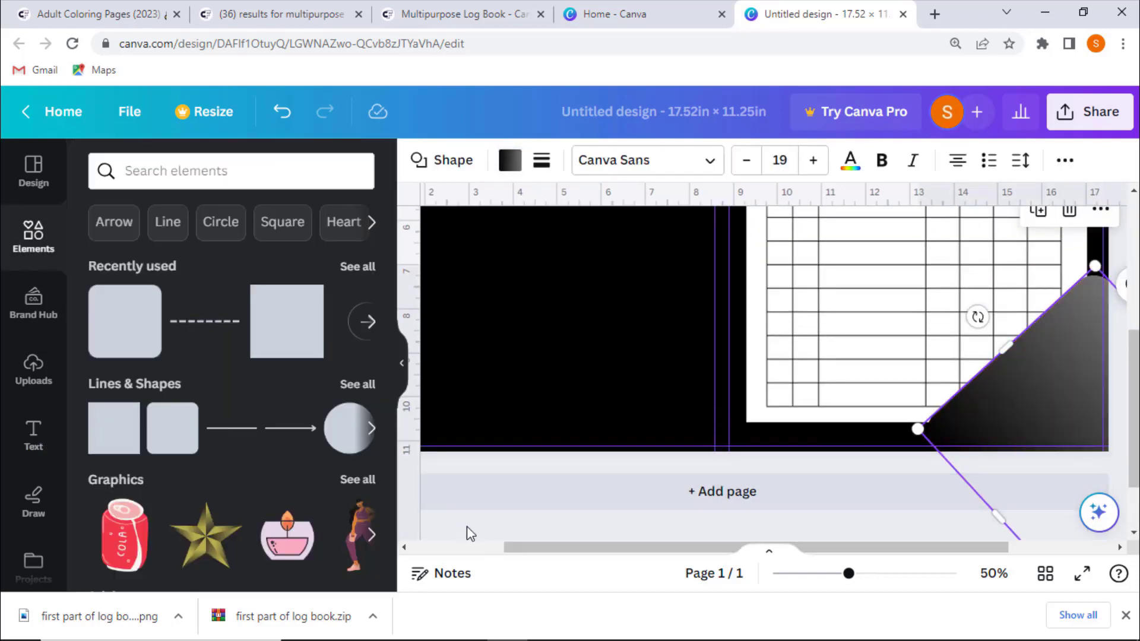
scroll(540, 319, up, 2)
scroll(535, 333, down, 2)
click(459, 518)
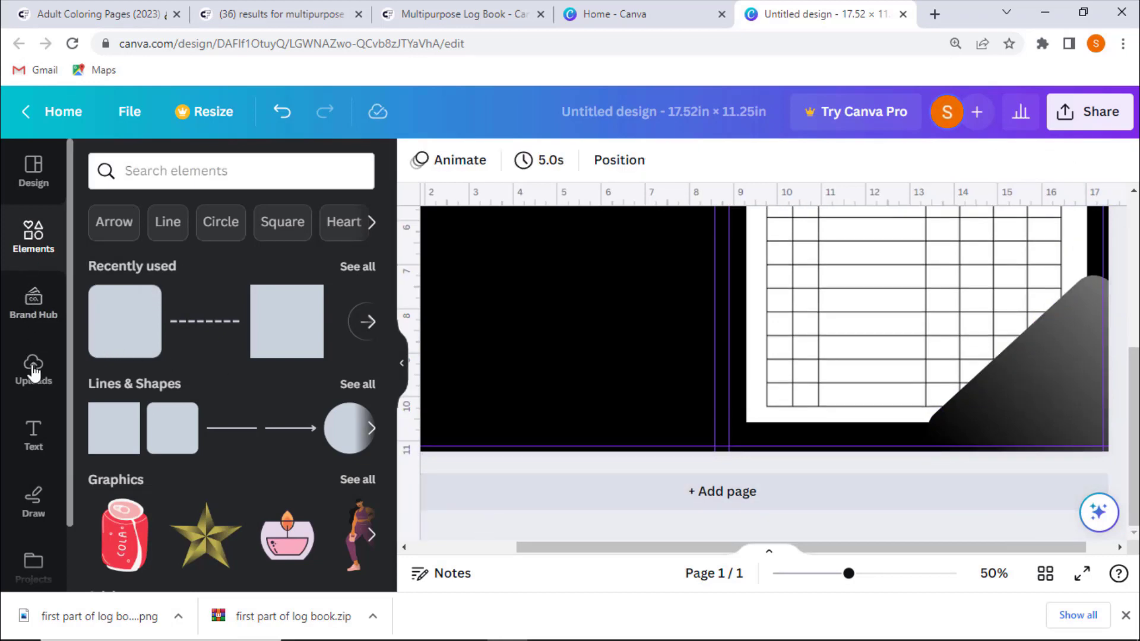
- Add a subheading text box on the front cover and enter "Multipurpose" with a line break
click(33, 435)
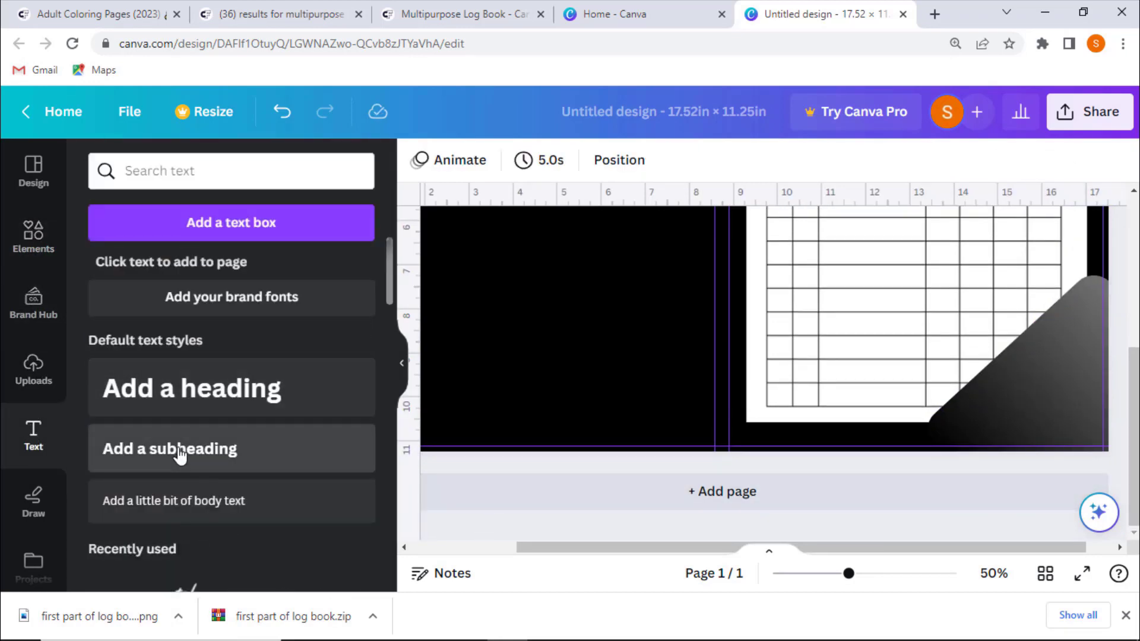
scroll(179, 453, down, 3)
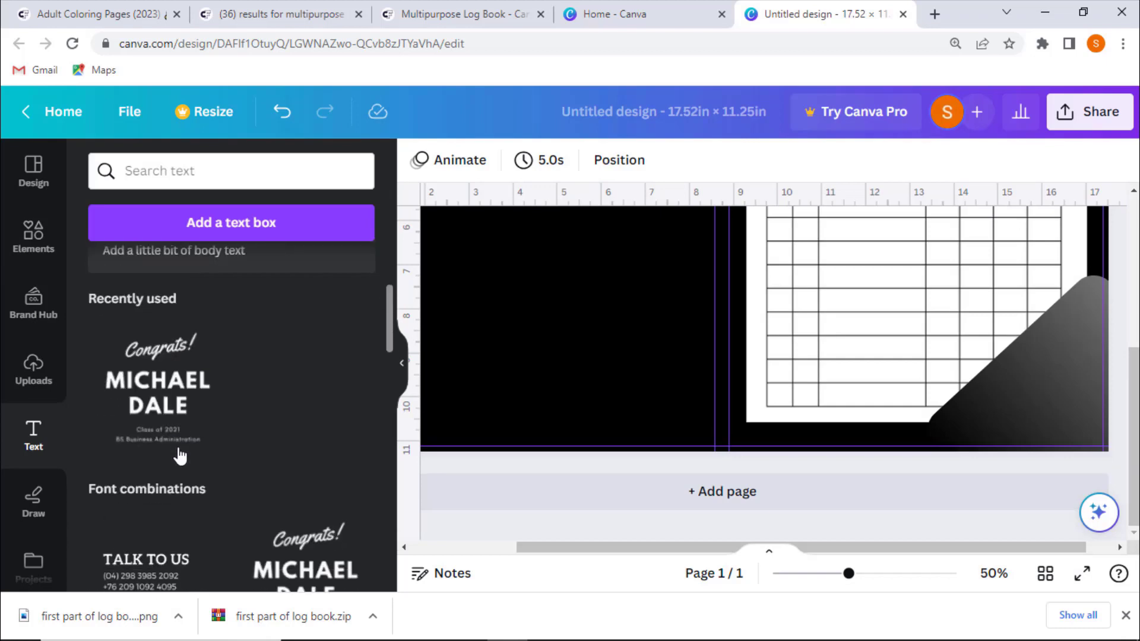
scroll(178, 458, up, 2)
click(186, 381)
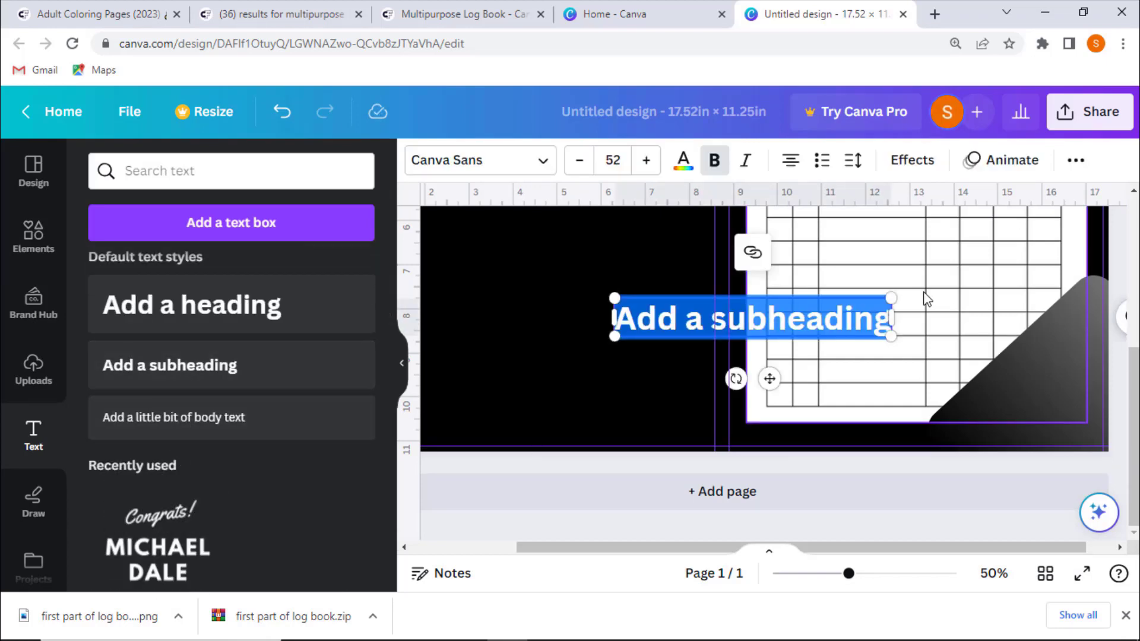
text(M)
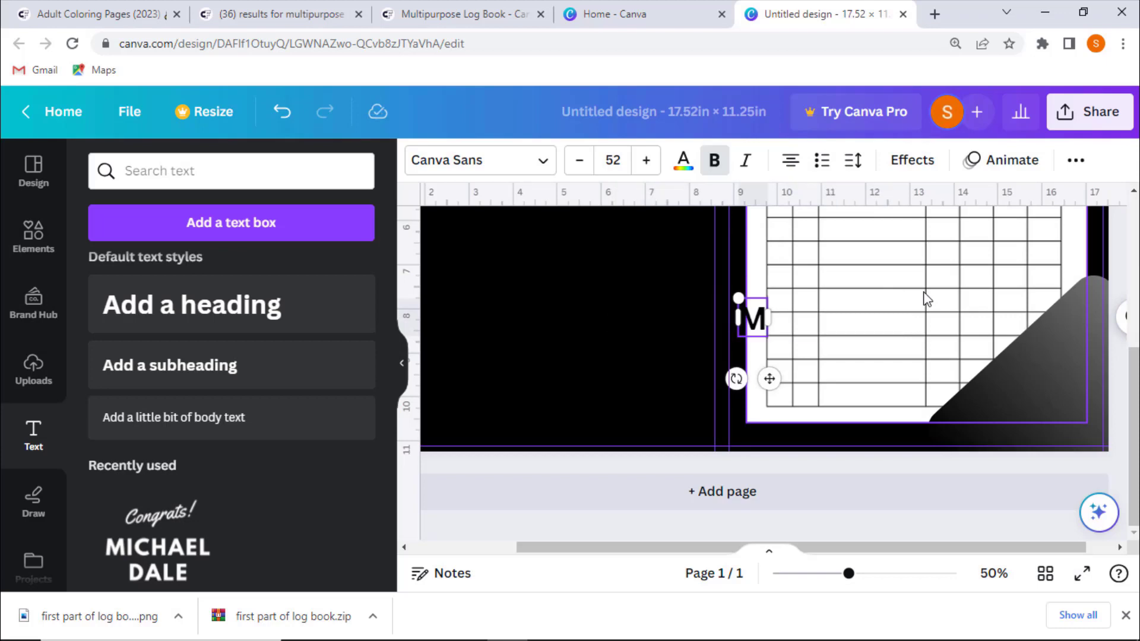
text(ultipurpos)
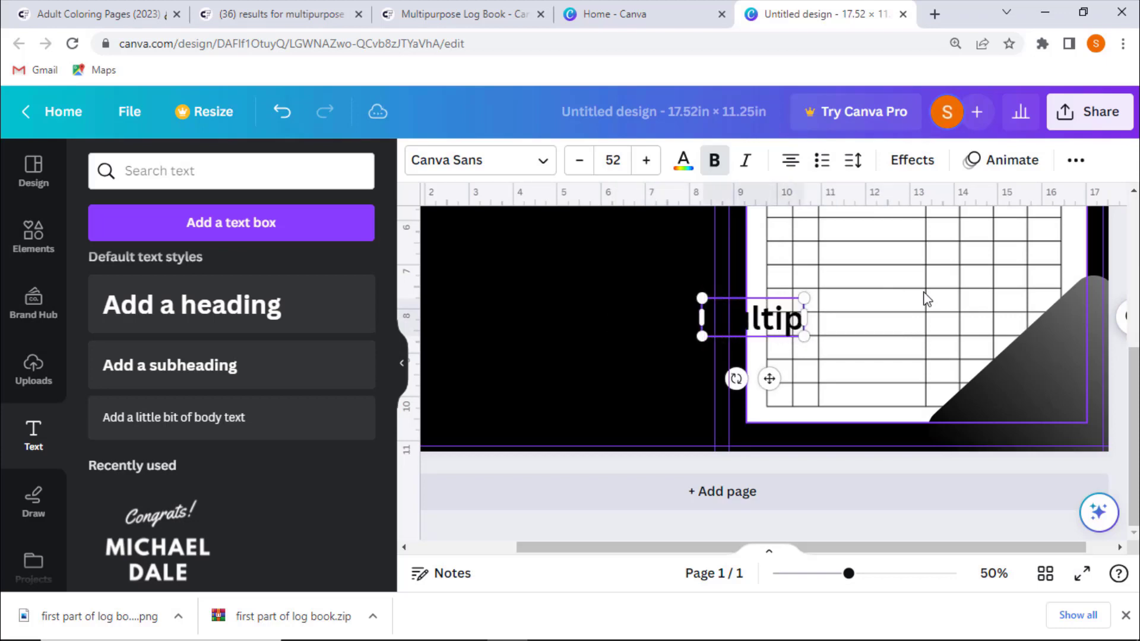
text(e)
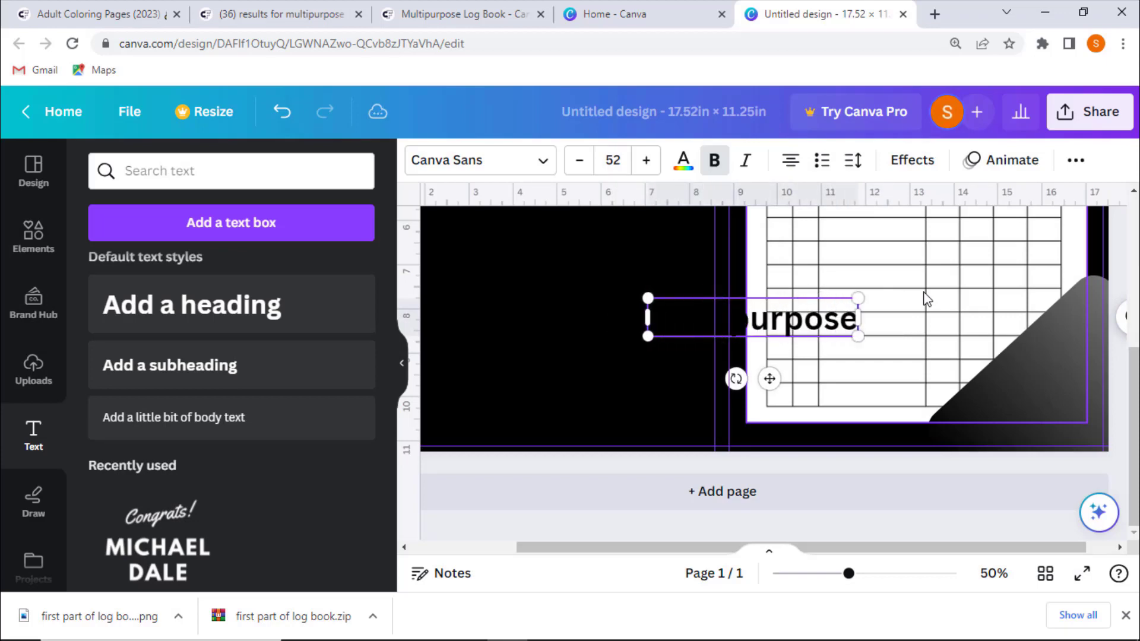
key(Return)
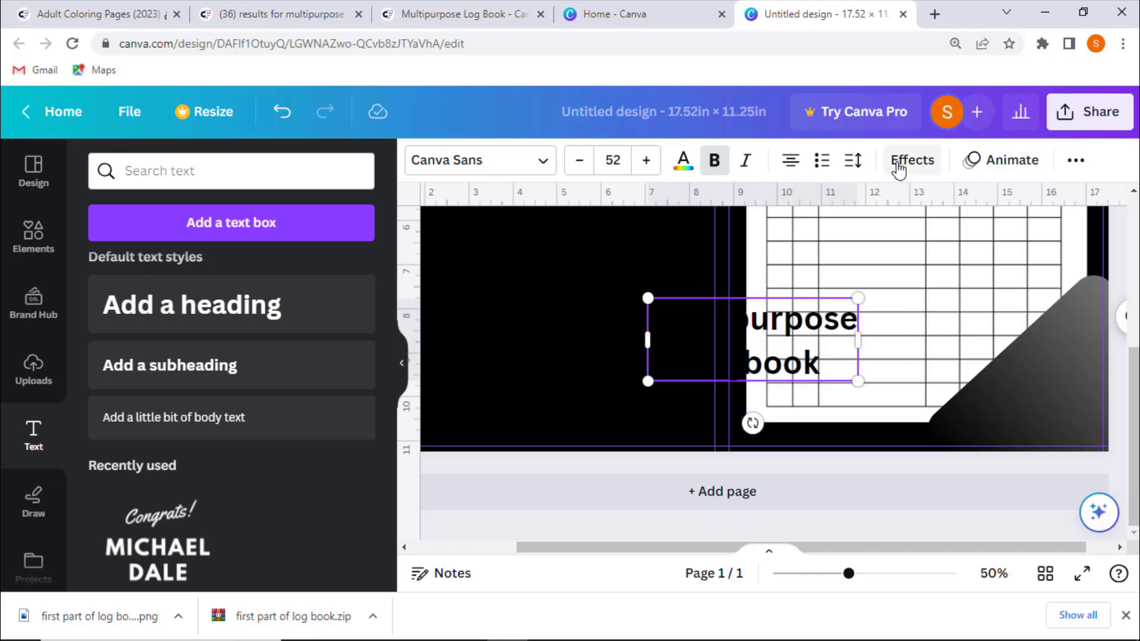
- Complete the text as "Multipurpose Logbook", color it white and rotate it to the corner shape's angle
key(ctrl+a)
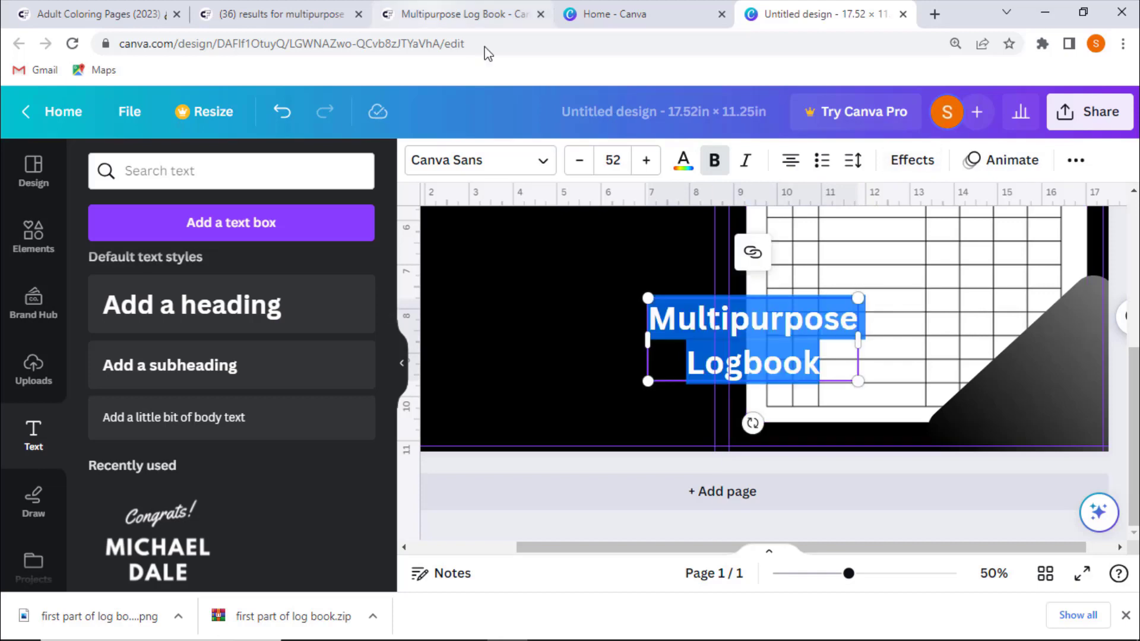
click(683, 165)
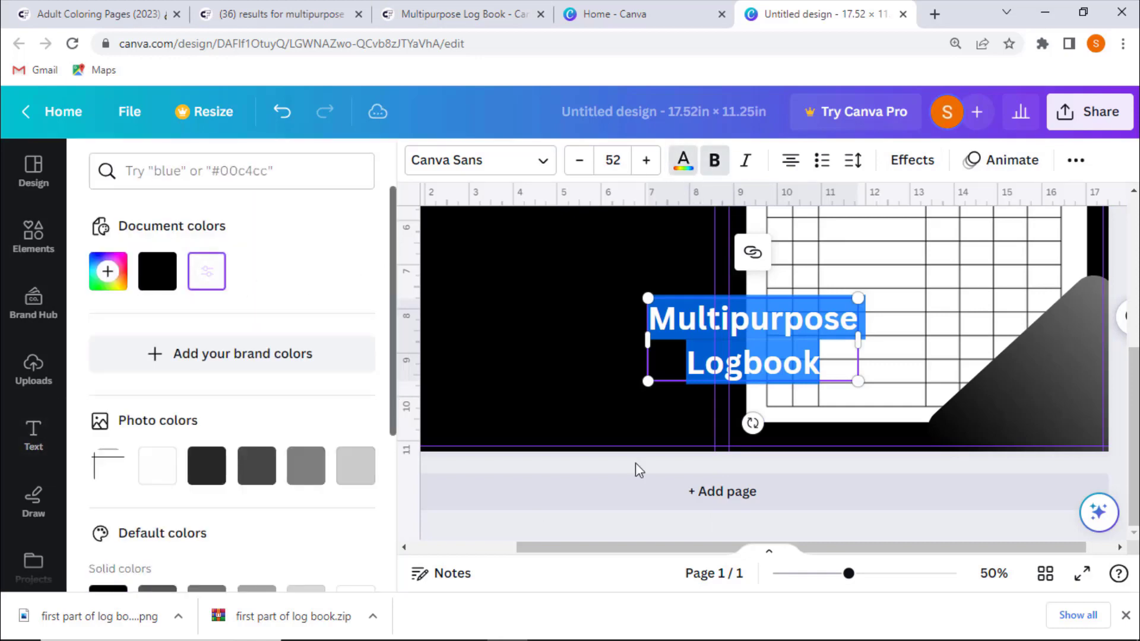
drag(752, 423, 805, 412)
click(729, 338)
drag(712, 351, 1000, 395)
drag(1090, 454, 1095, 450)
- Set the title's font size to 42 and position it over the corner shape
click(579, 162)
click(728, 464)
click(1038, 397)
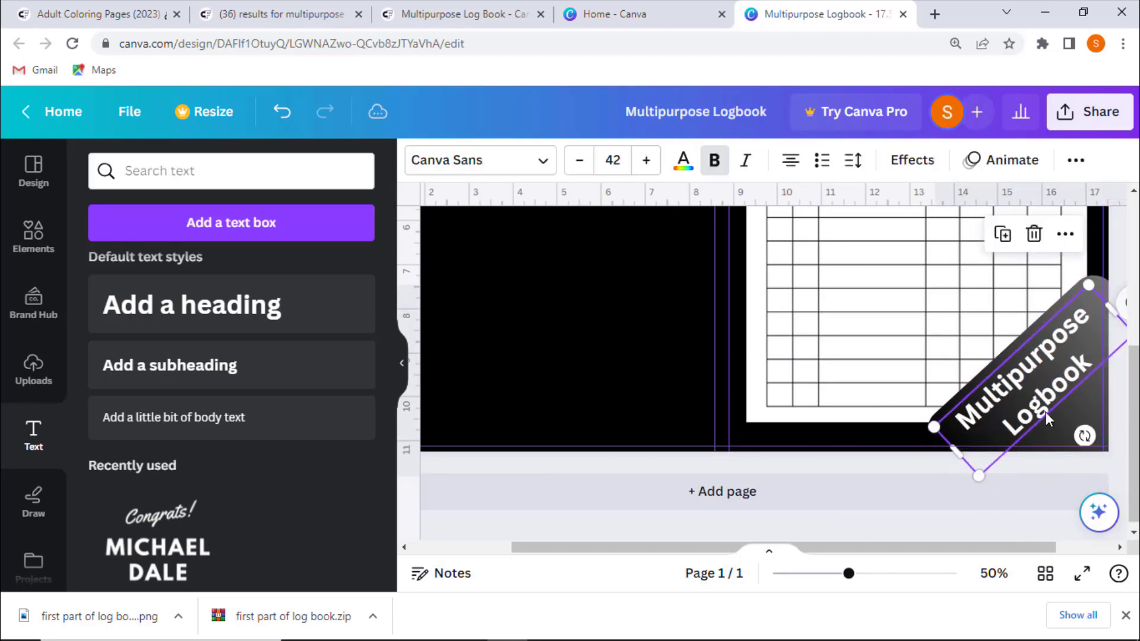
click(494, 532)
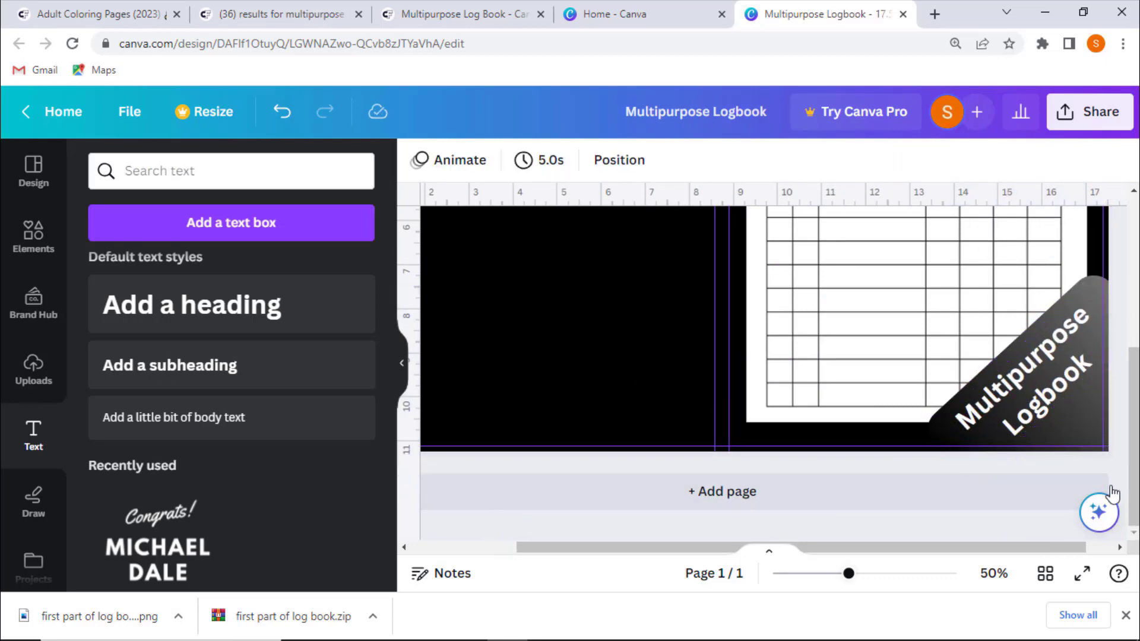
- Adjust the corner title's line spacing and nudge it into place on the corner shape
click(1039, 399)
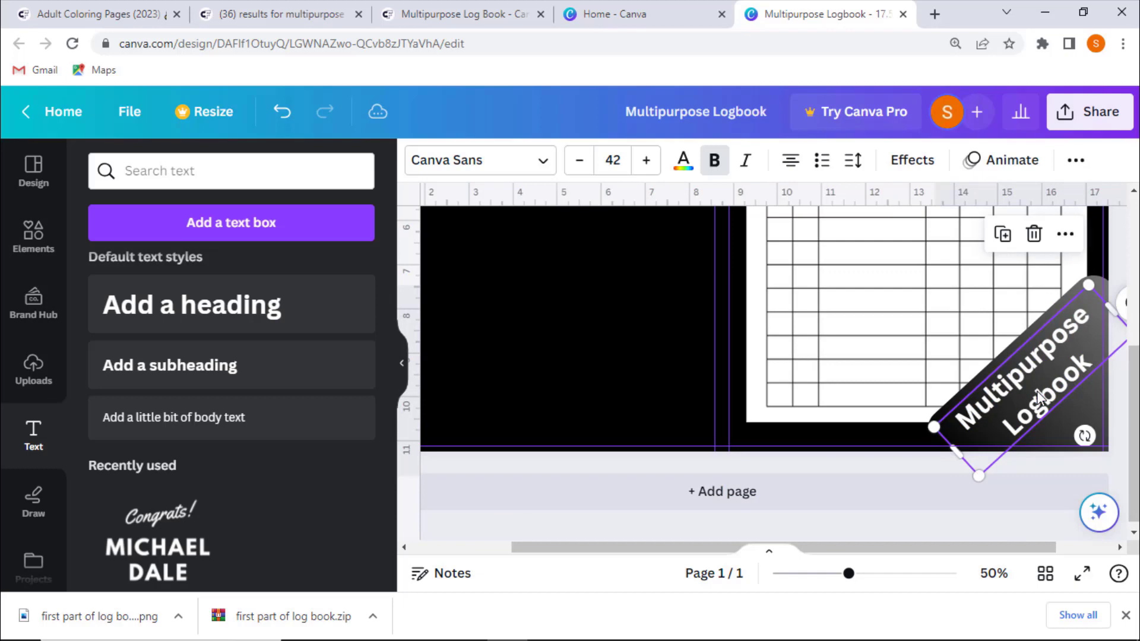
click(845, 161)
drag(967, 300, 978, 299)
click(557, 461)
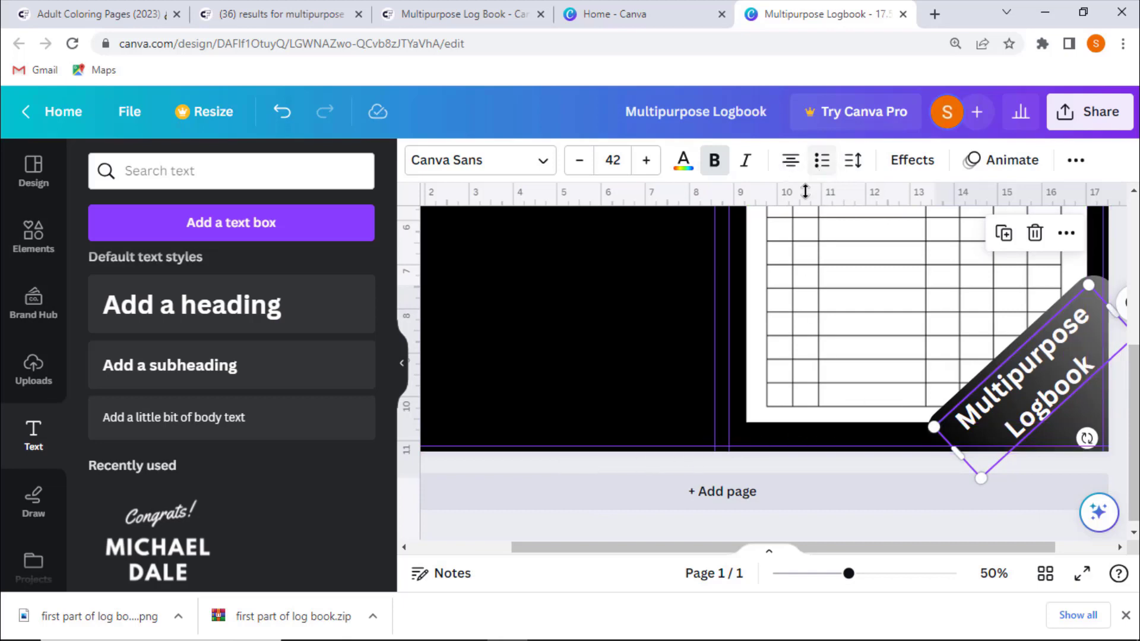
click(1113, 265)
scroll(1122, 259, up, 3)
scroll(1125, 258, down, 3)
click(764, 385)
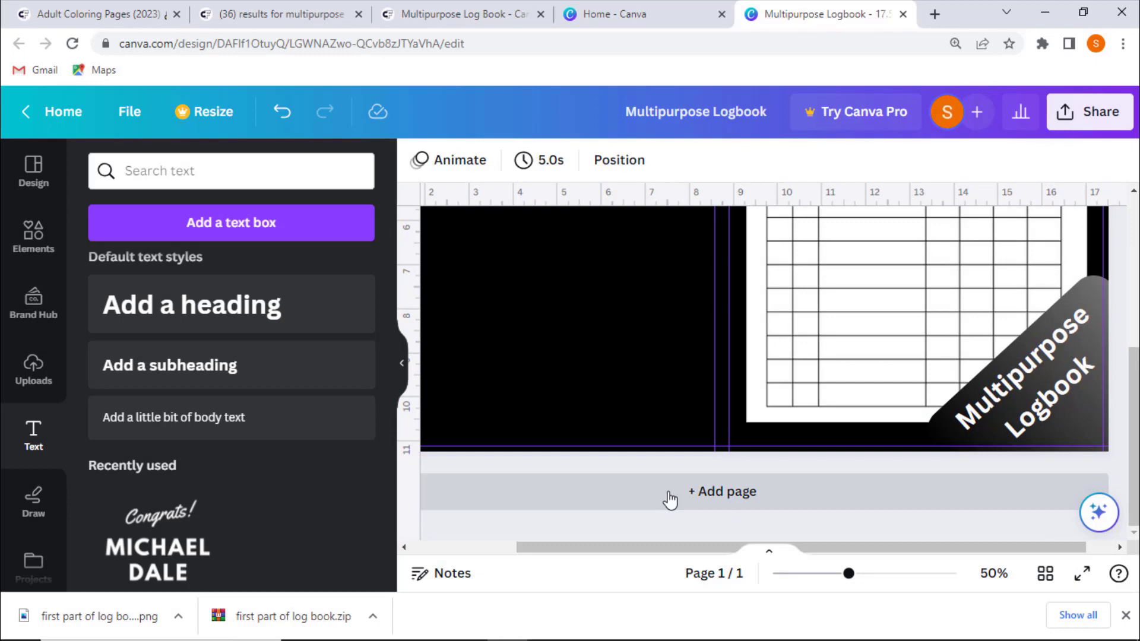
- Download the cover design as a PDF Print file and close the download panel
scroll(670, 500, down, 2)
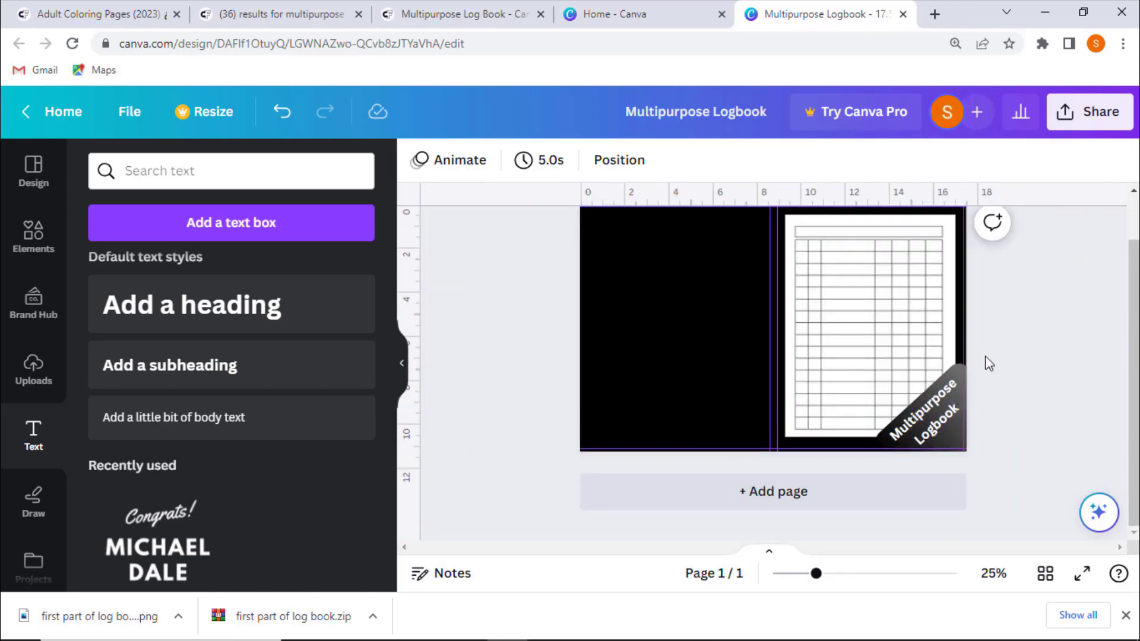
click(1093, 110)
scroll(926, 350, down, 3)
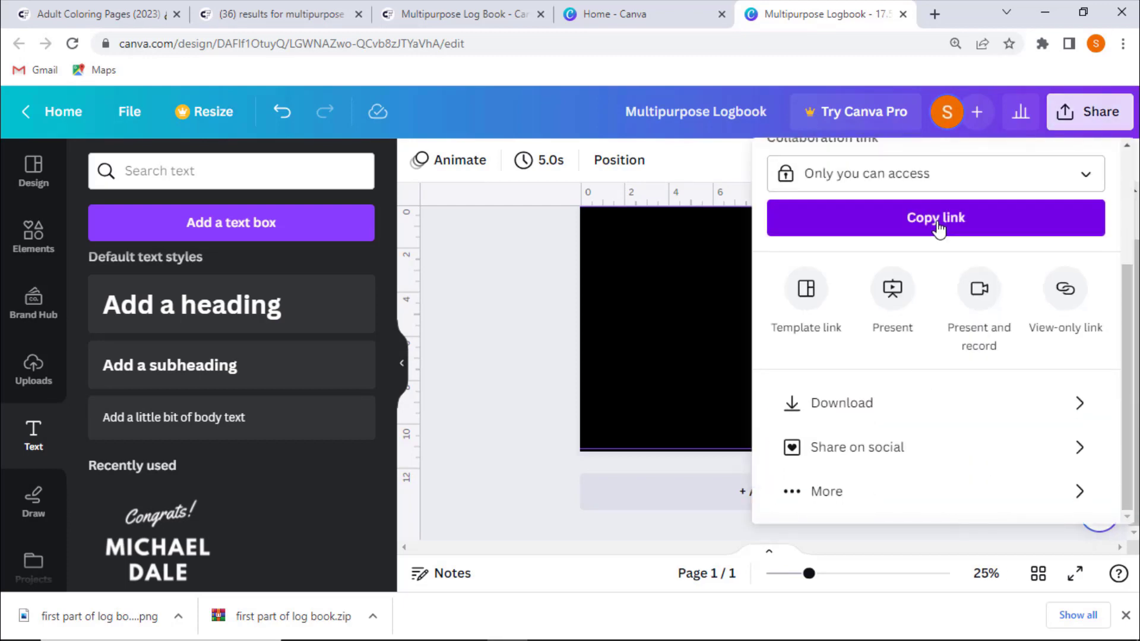
click(796, 409)
click(963, 249)
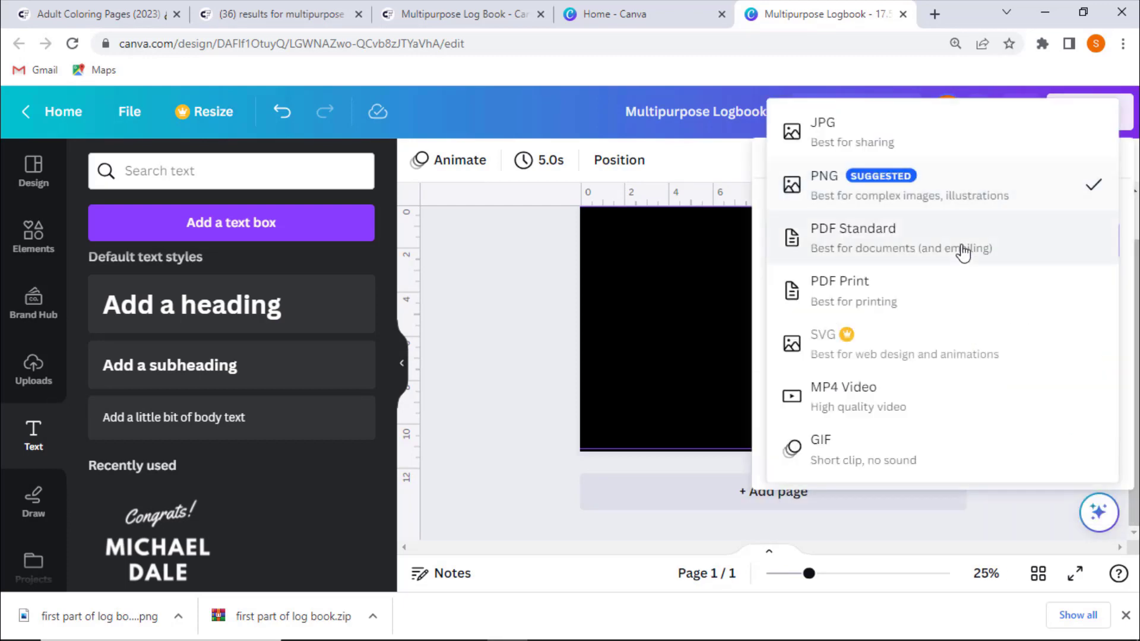
click(843, 294)
click(956, 490)
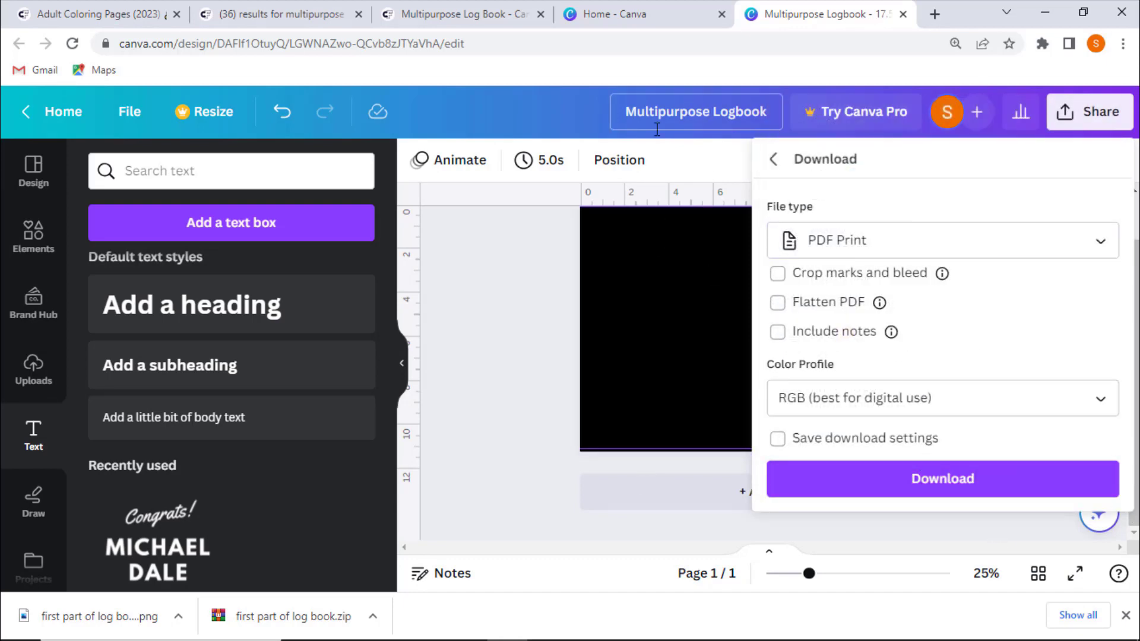
click(938, 484)
click(486, 358)
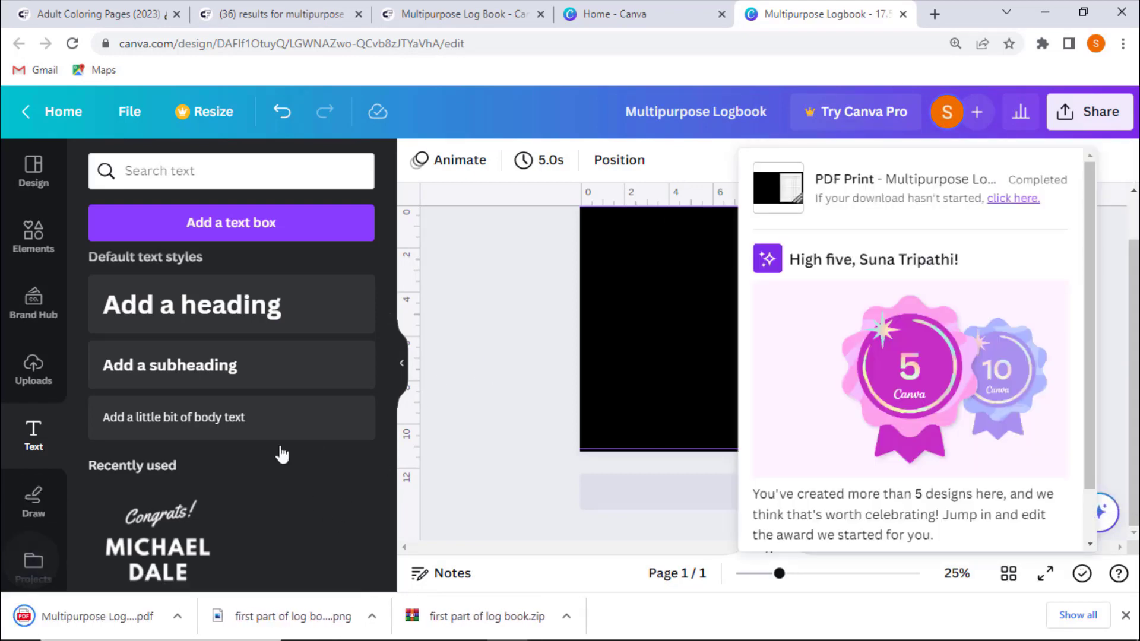
click(539, 323)
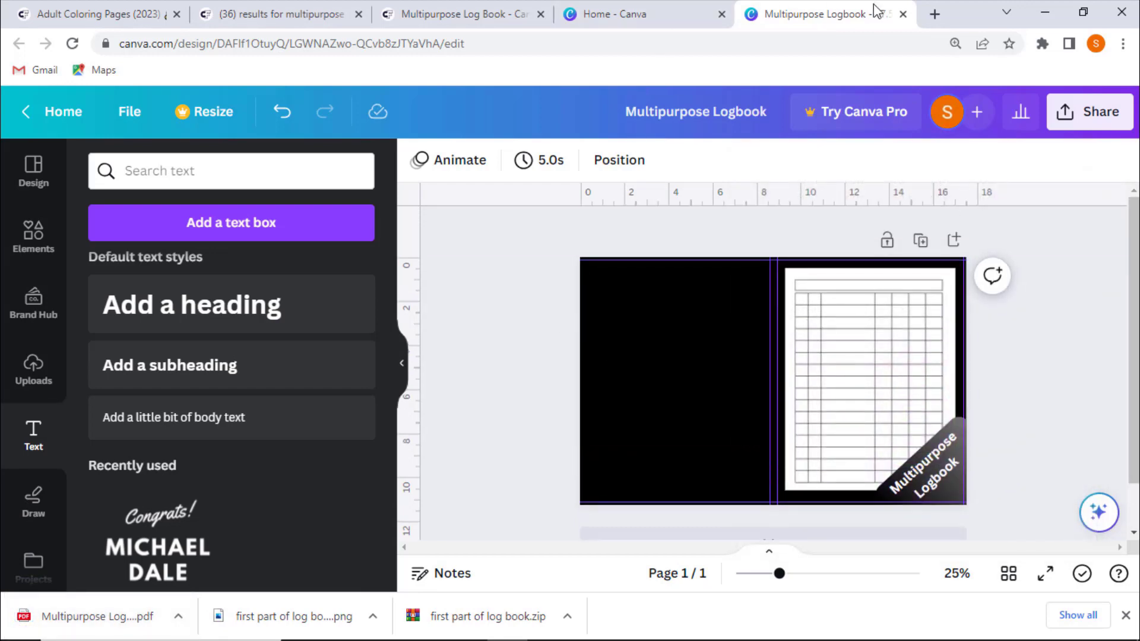
- Close the Canva tabs and search Google for "google sheets" in a new tab
click(903, 14)
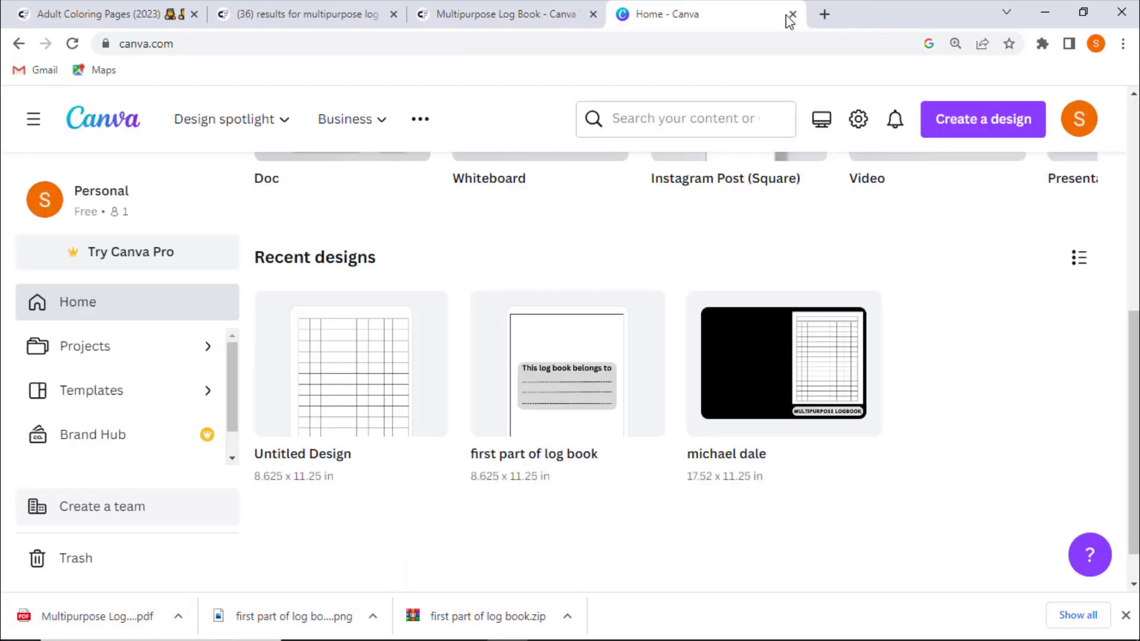
click(793, 14)
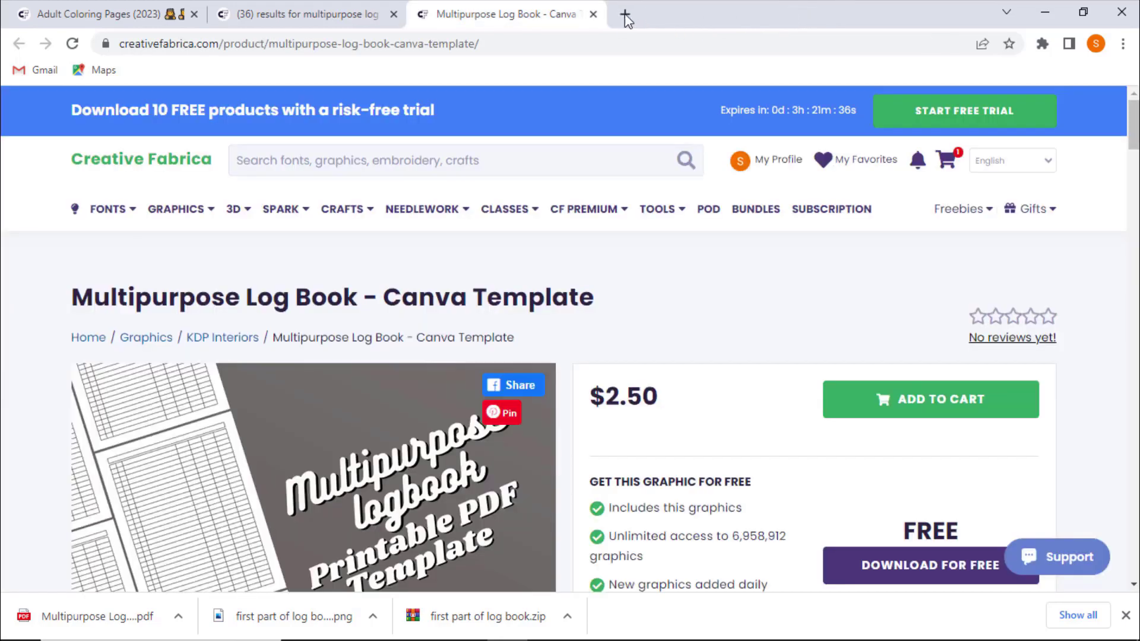
click(621, 19)
text(googlr)
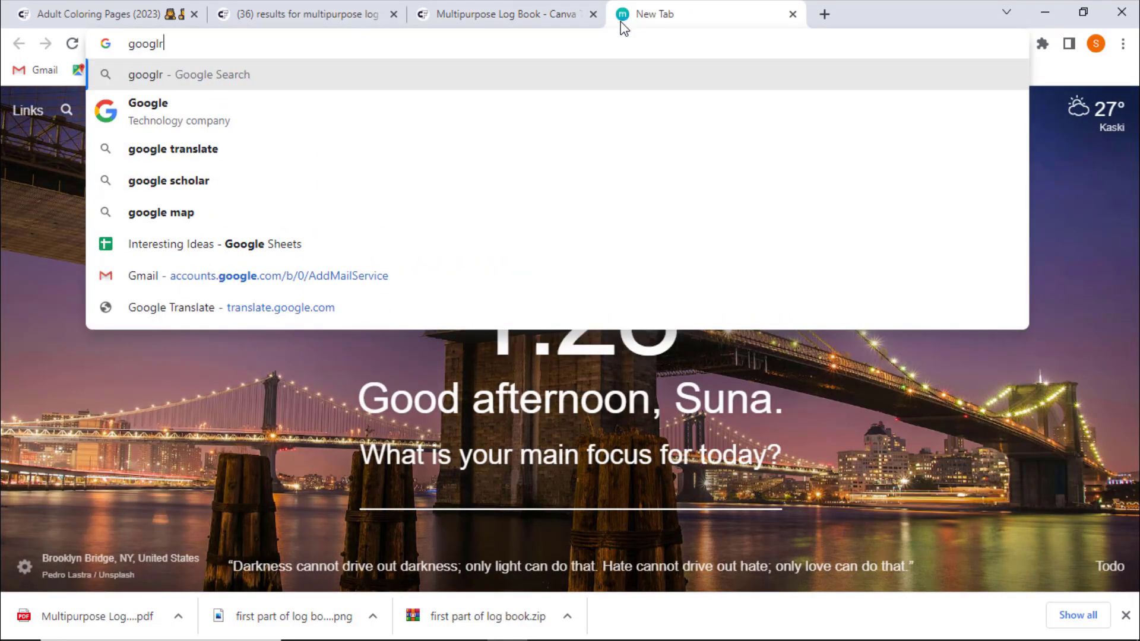
key(BackSpace)
text(e sheets)
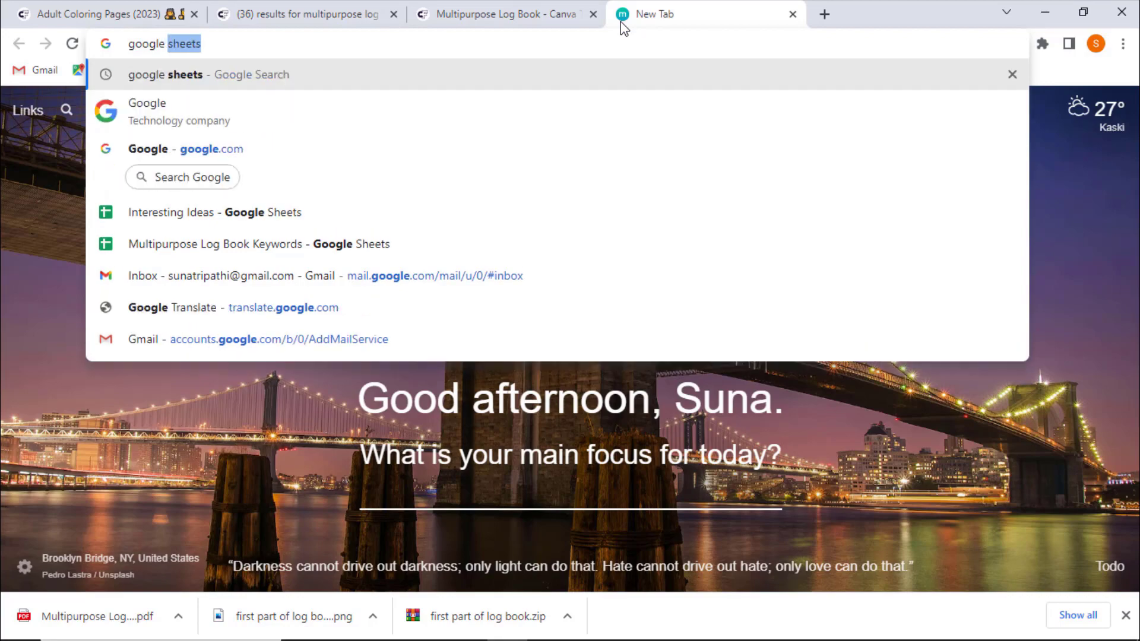
key(Return)
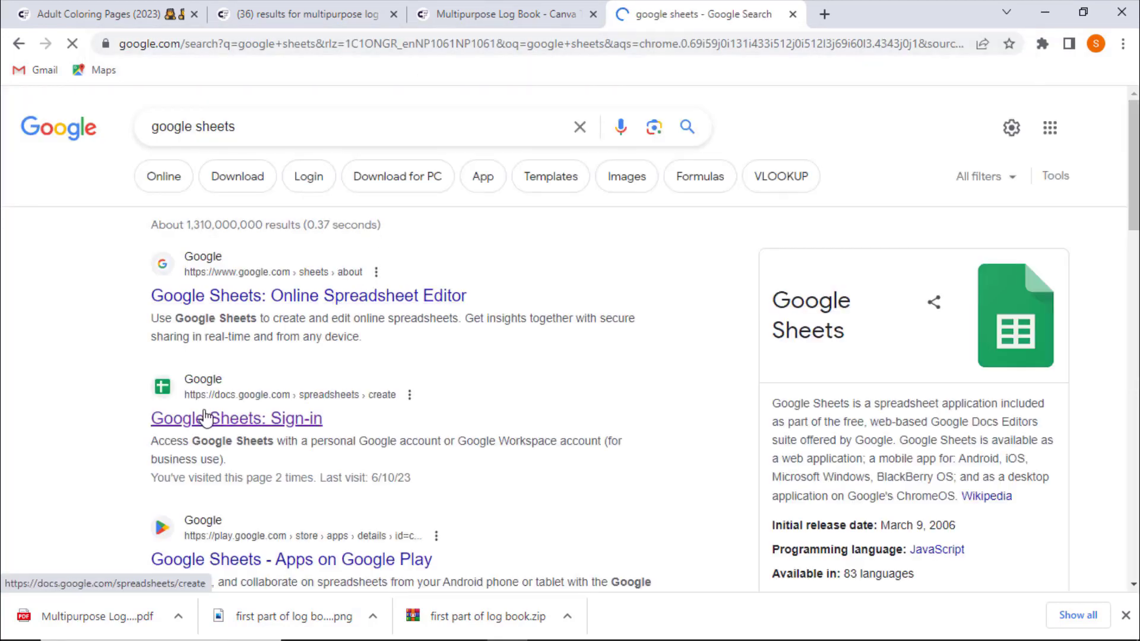
- Open the Multipurpose Log Book Keywords spreadsheet in Google Sheets and dismiss the Meet tip
click(205, 418)
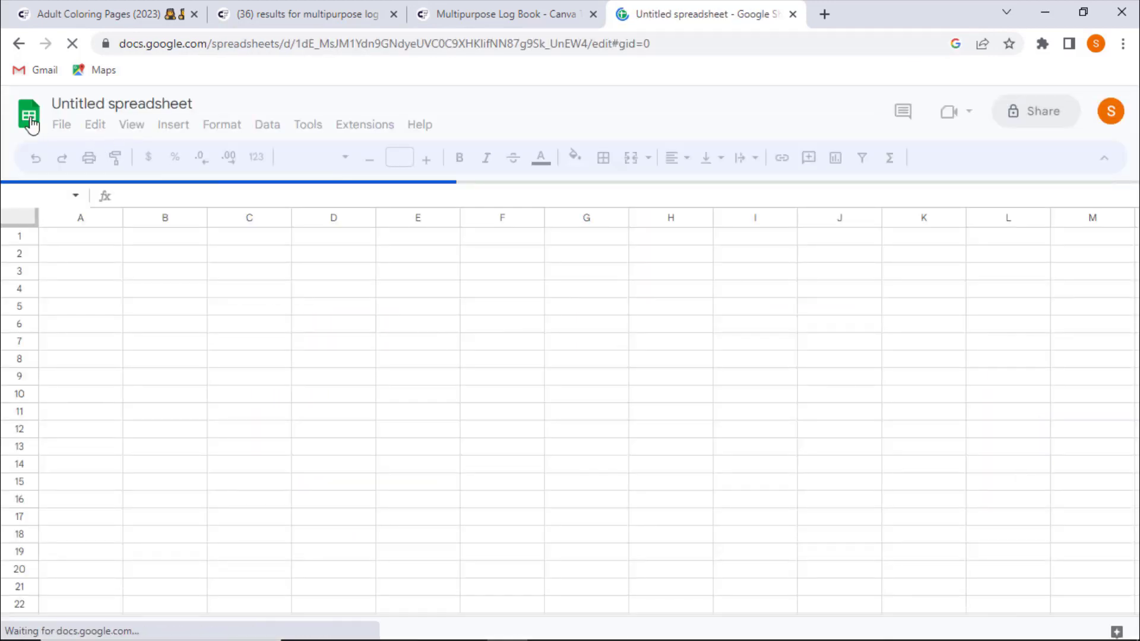
click(30, 123)
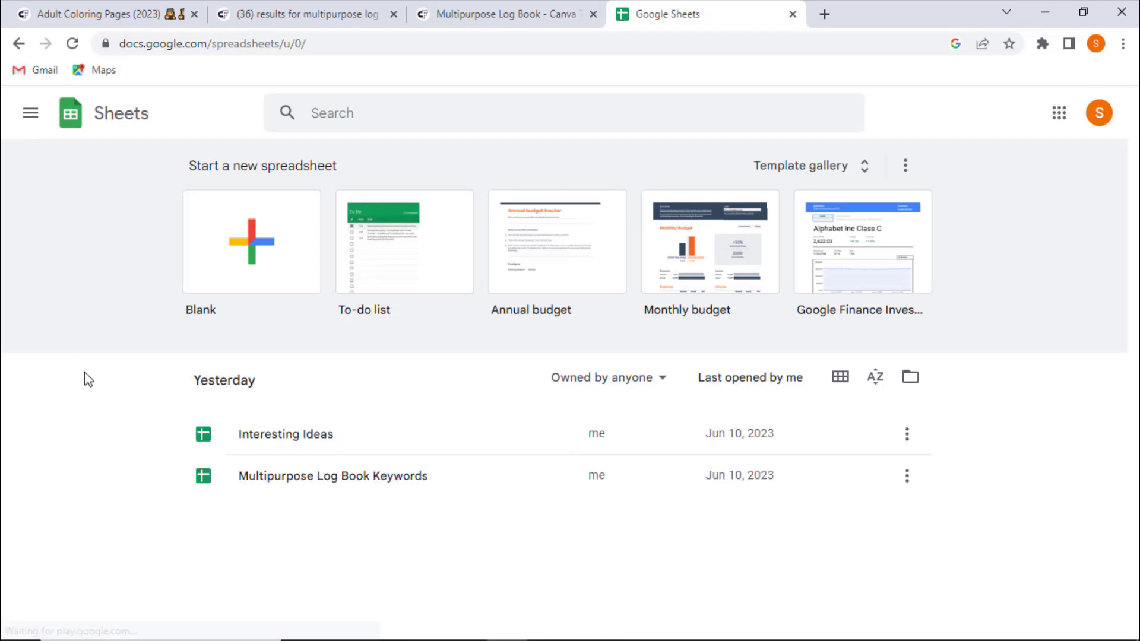
click(380, 475)
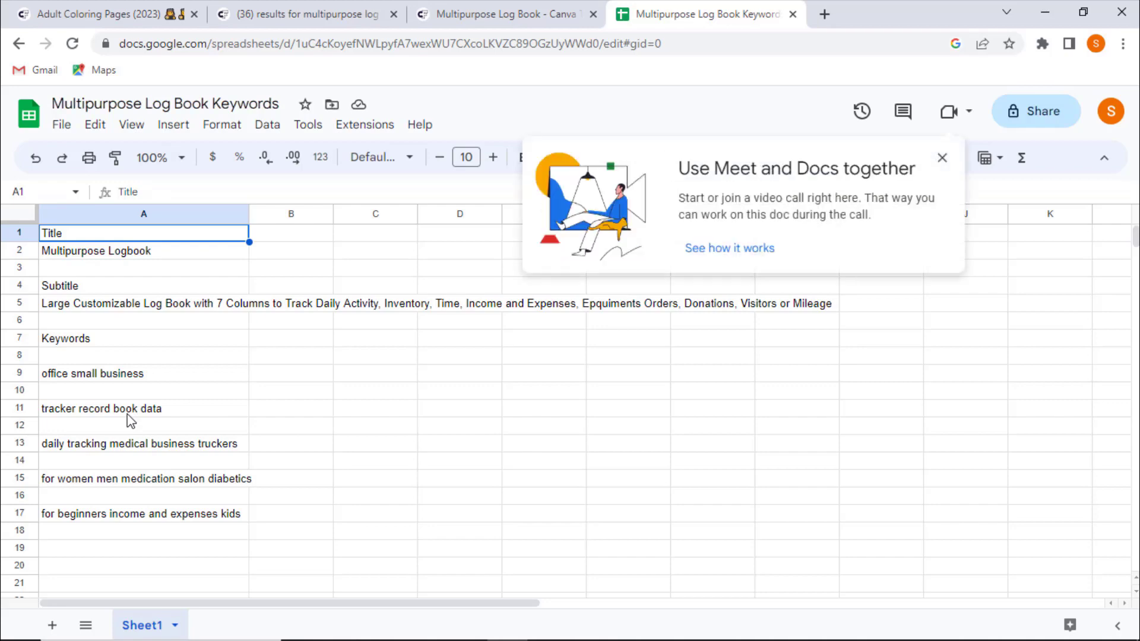
click(943, 158)
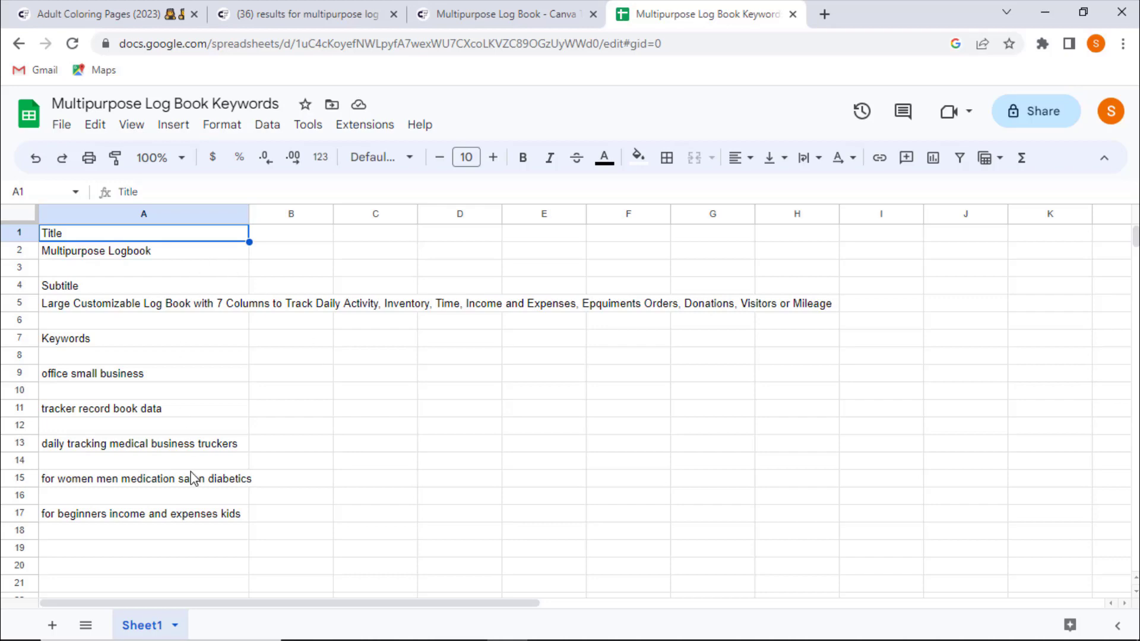
- Review the title, subtitle and keyword entries stored in the keywords spreadsheet
click(183, 105)
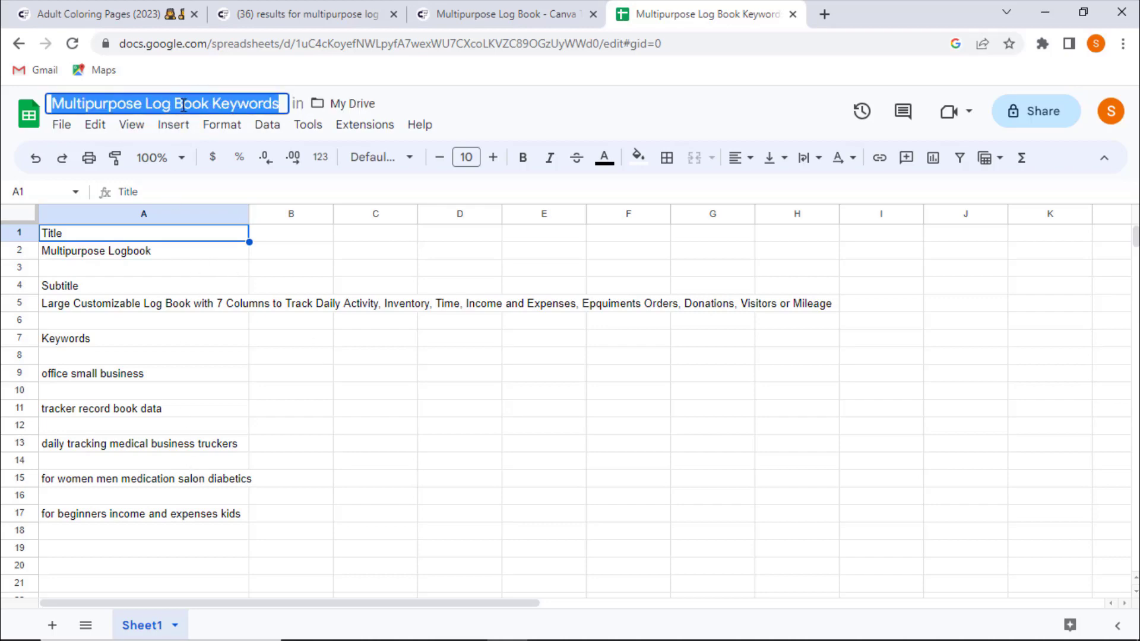
click(245, 327)
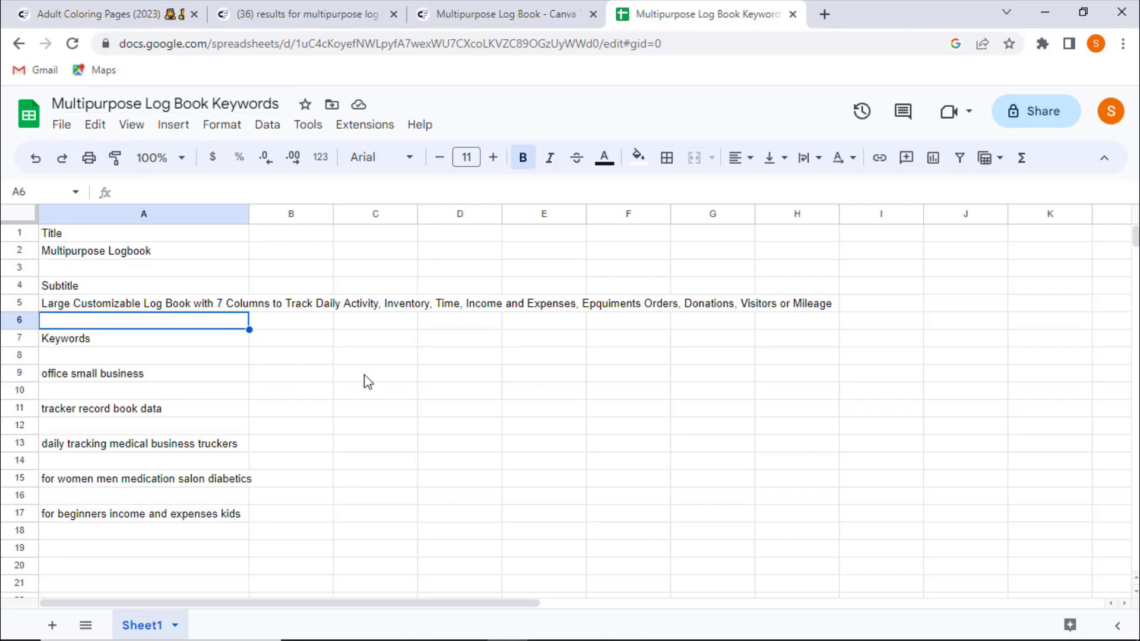
click(60, 241)
click(74, 285)
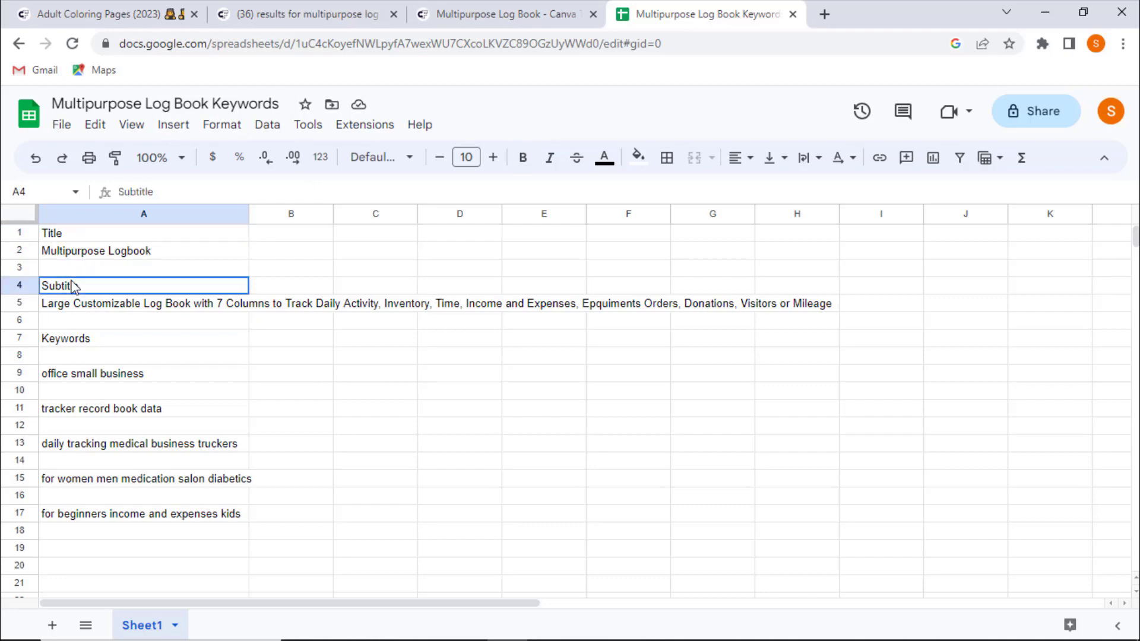
click(67, 341)
click(74, 377)
click(96, 416)
click(104, 451)
click(111, 478)
click(114, 518)
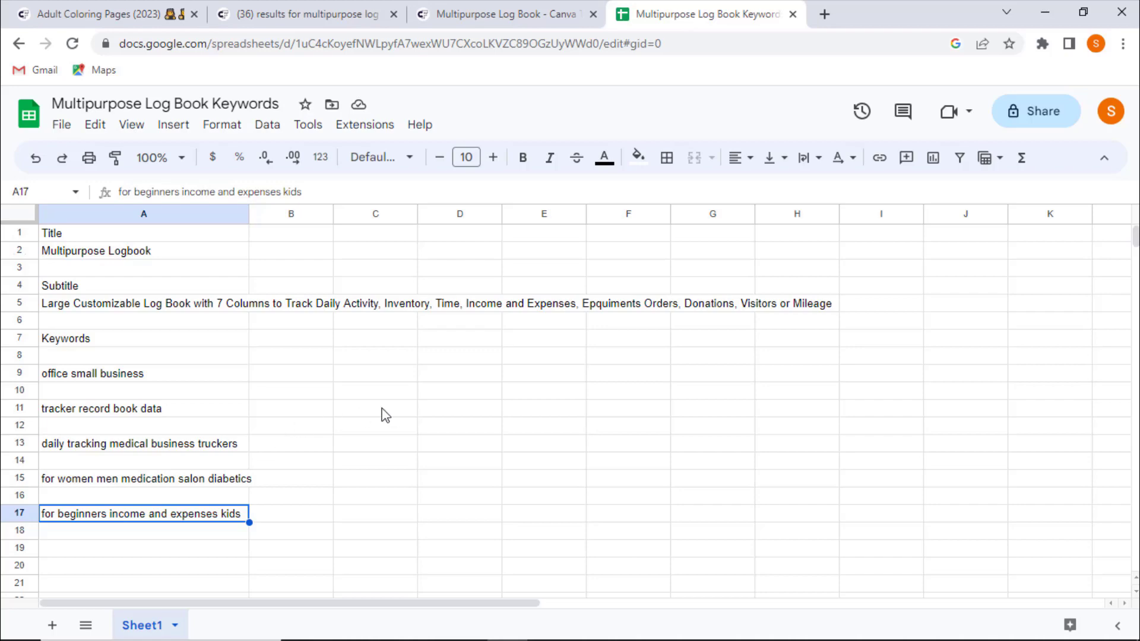
- Close the Canva tab and open the Amazon KDP bookshelf from a new tab's shortcuts
click(475, 12)
click(594, 14)
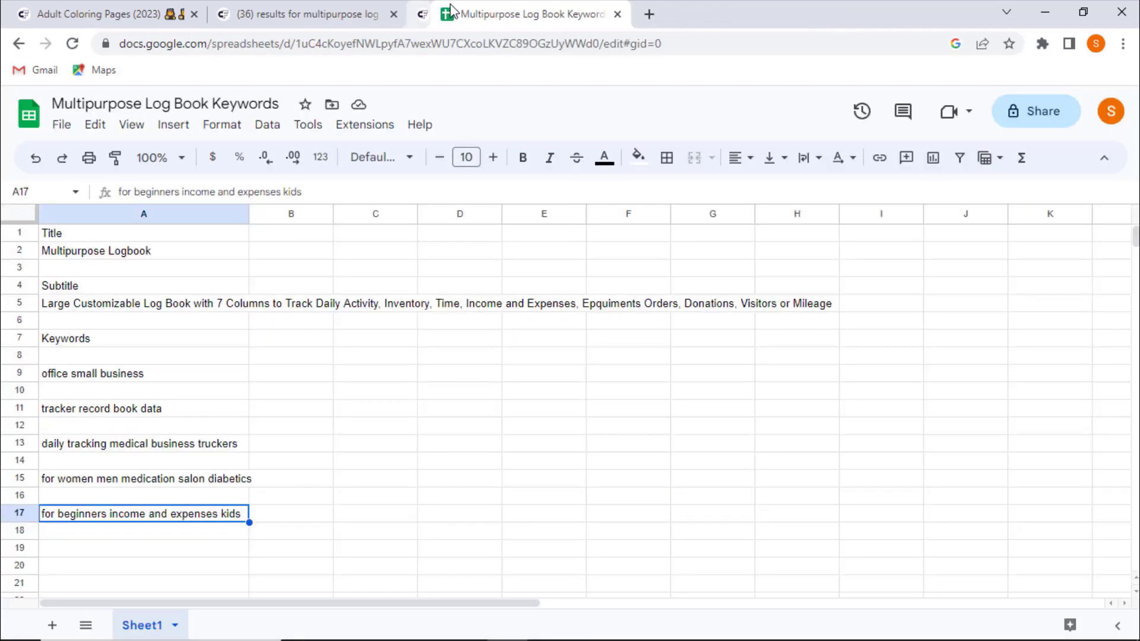
click(320, 12)
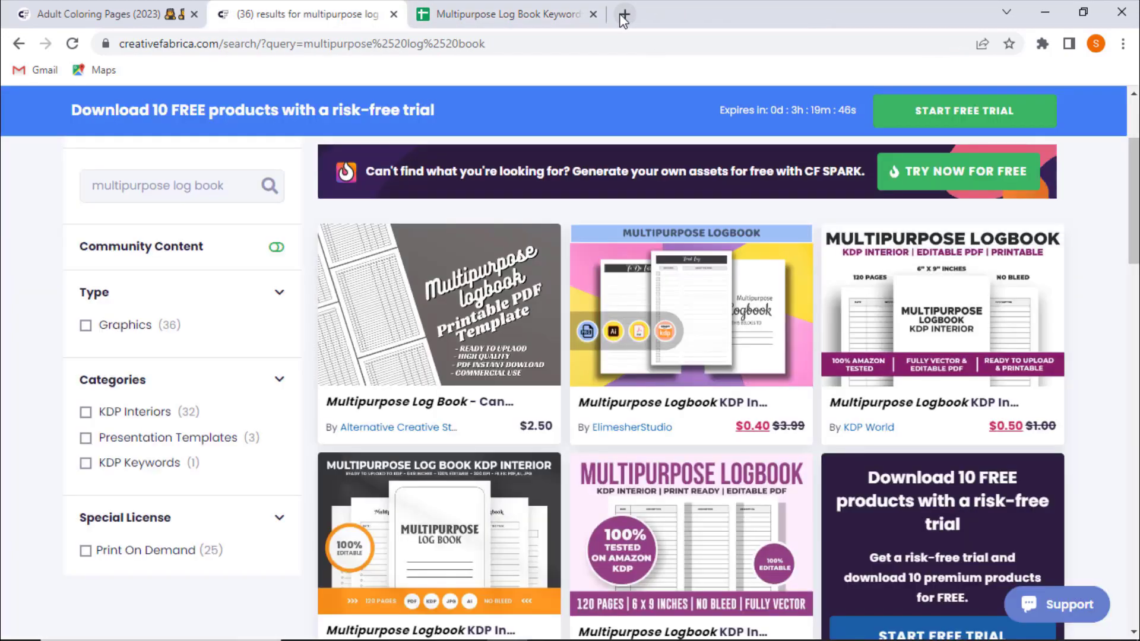
click(622, 13)
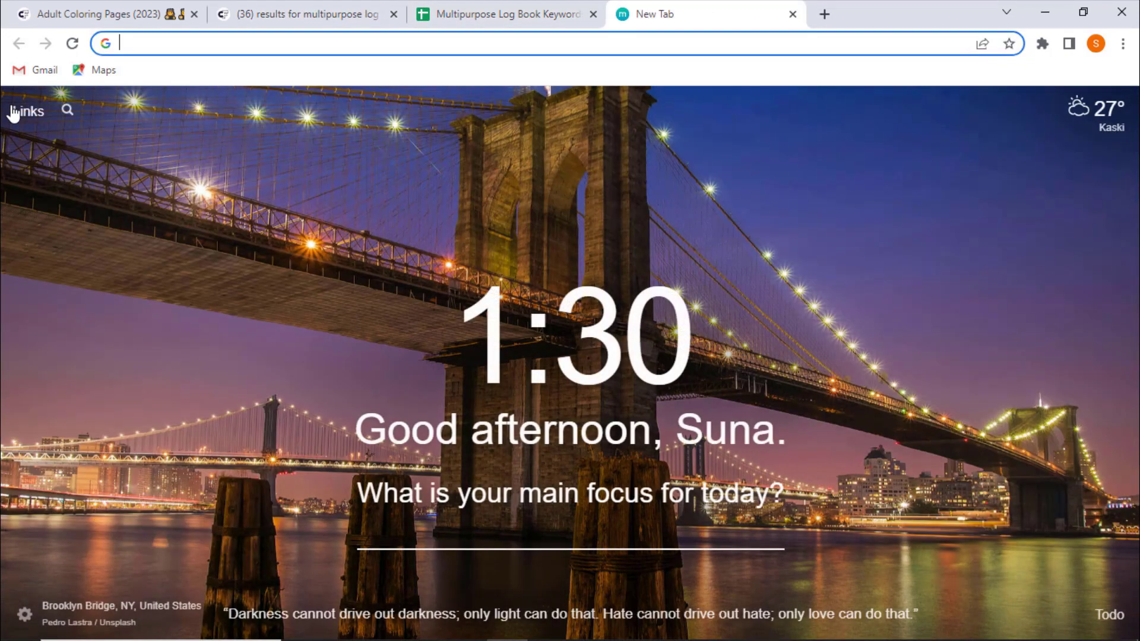
click(24, 110)
click(71, 169)
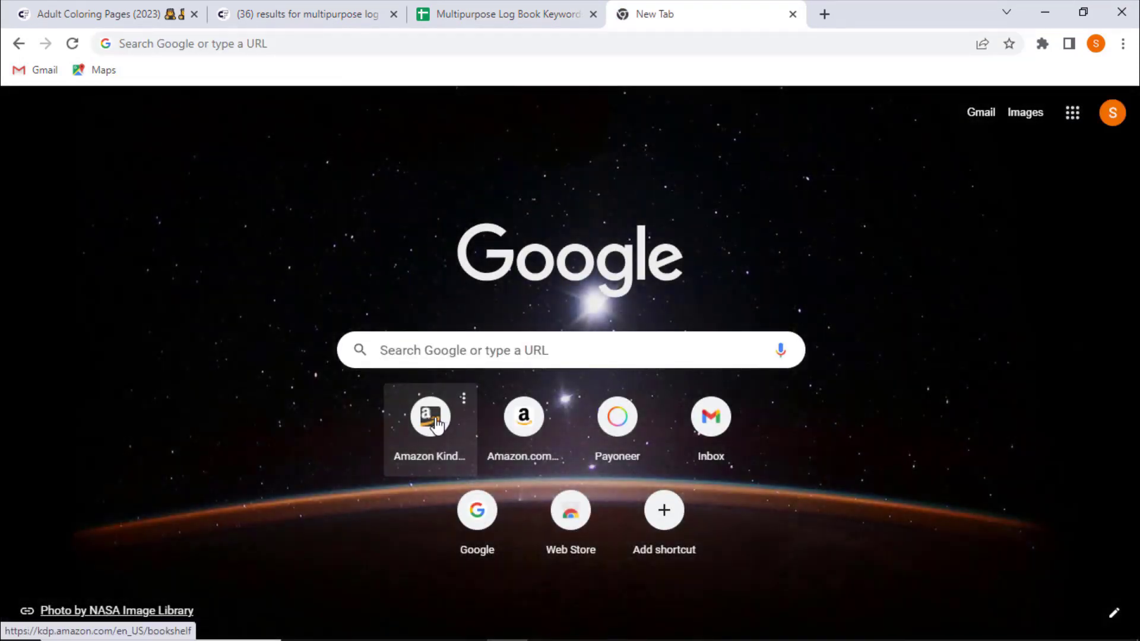
click(430, 416)
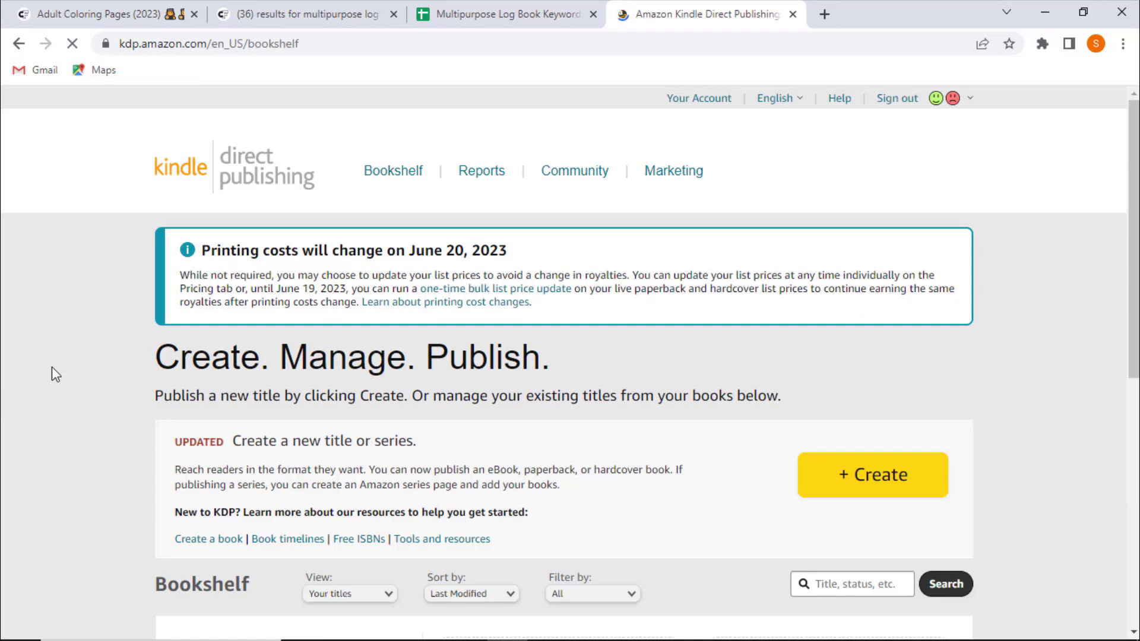
- Examine the existing paperback's listing and review status on the KDP bookshelf
scroll(56, 367, down, 3)
scroll(51, 367, down, 5)
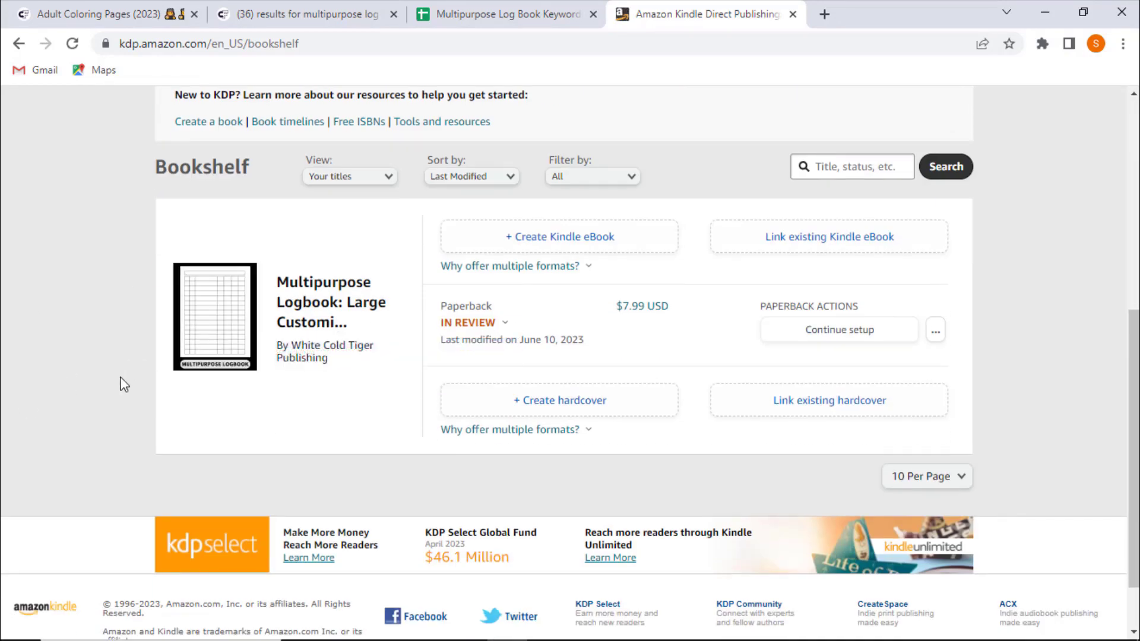
scroll(115, 391, up, 2)
scroll(121, 393, down, 2)
click(502, 324)
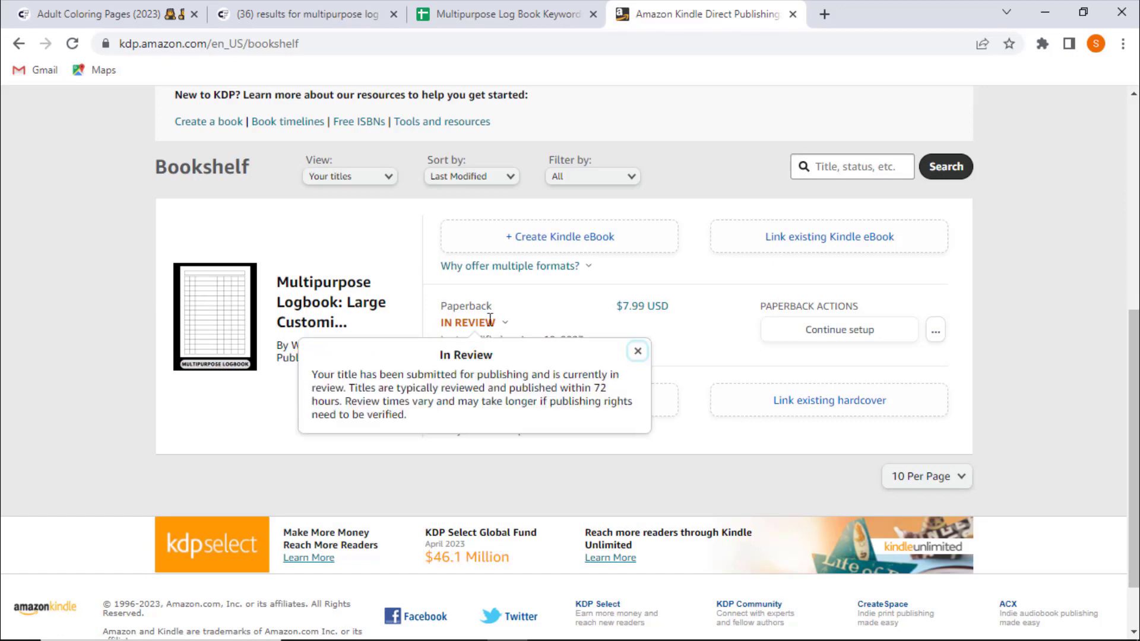
click(46, 380)
scroll(50, 381, down, 2)
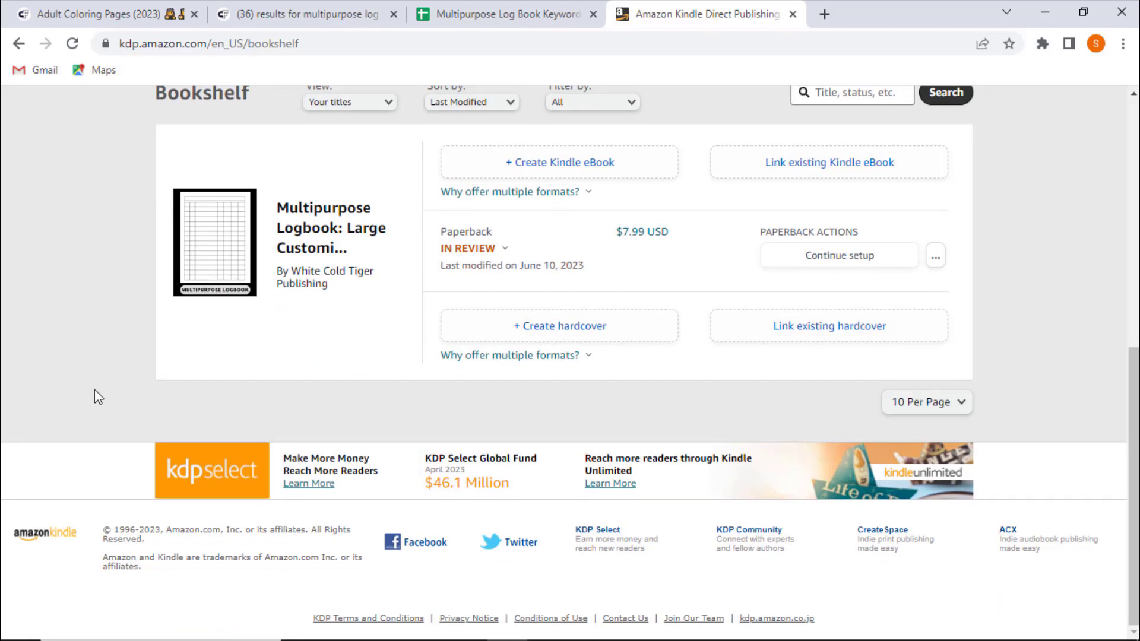
scroll(94, 388, up, 5)
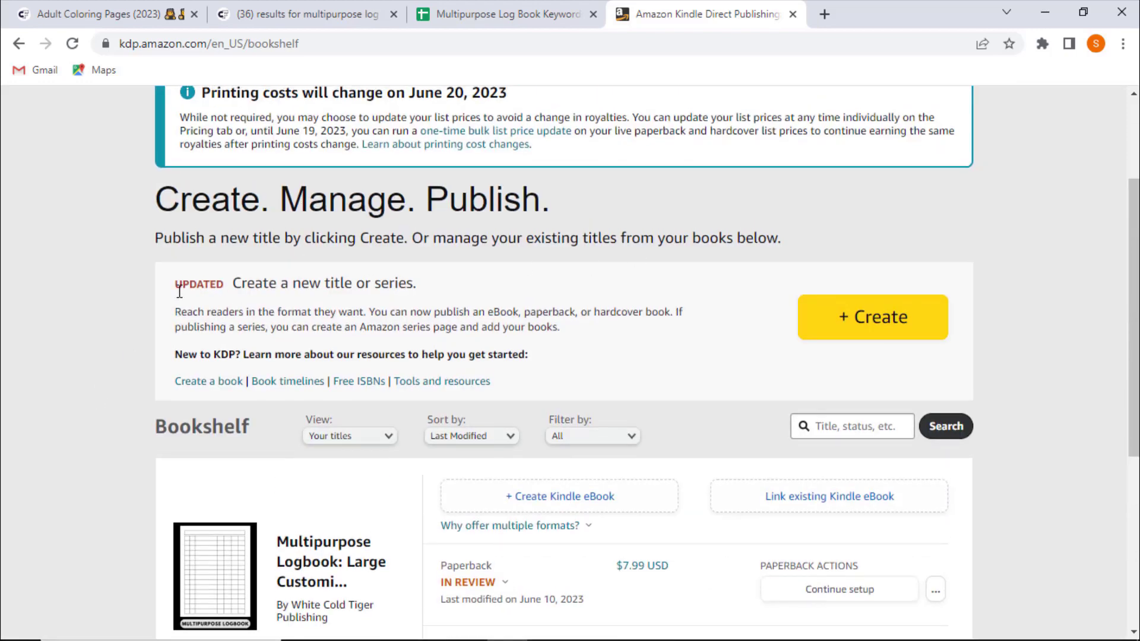
scroll(62, 358, up, 3)
- Start creating a new paperback title on KDP
click(882, 490)
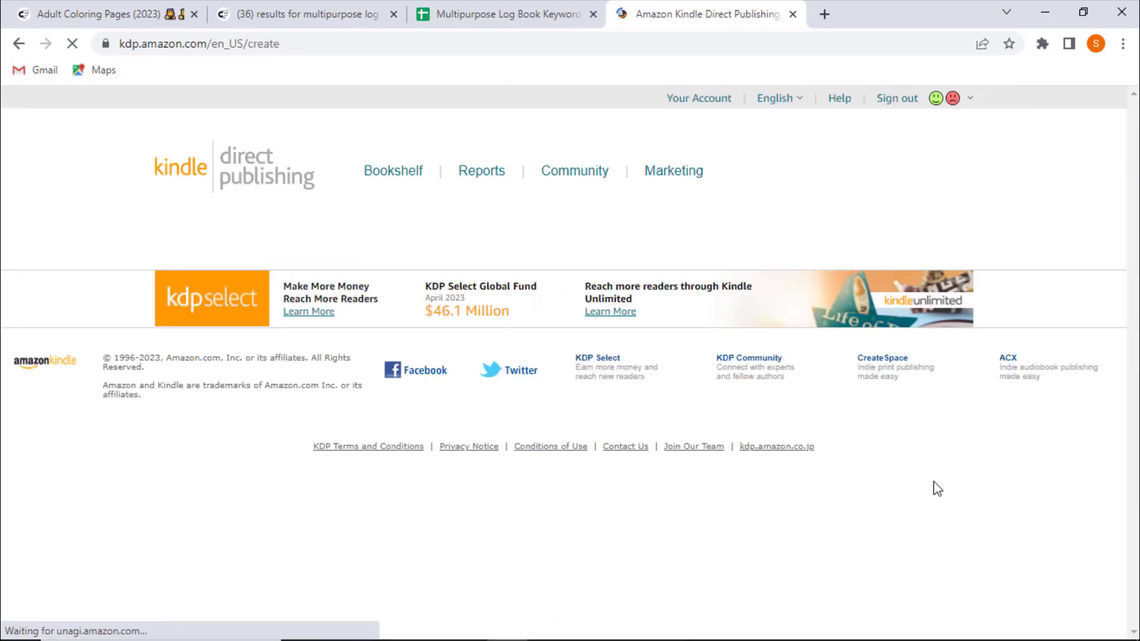
scroll(112, 420, down, 1)
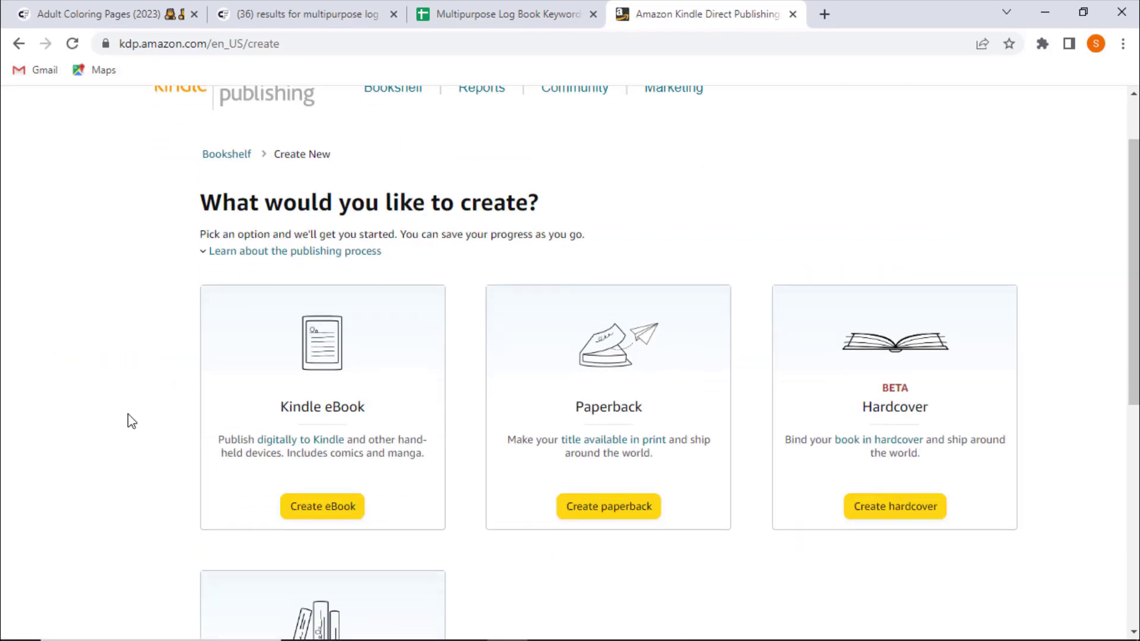
click(609, 509)
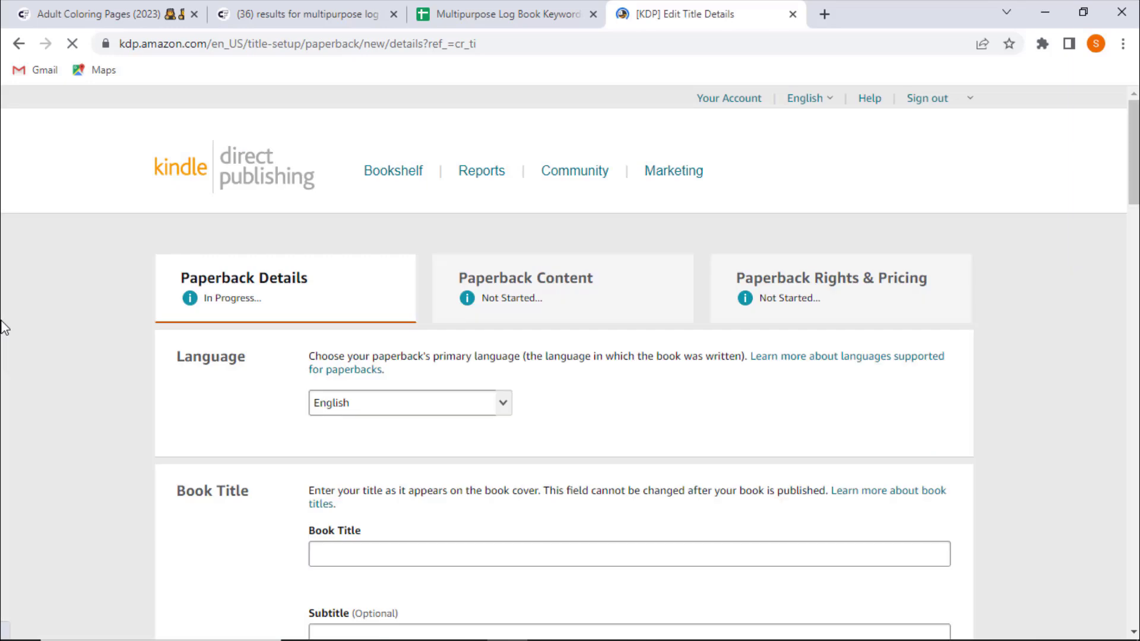
- Copy the title Multipurpose Logbook from the spreadsheet and paste it into the Book Title field
scroll(3, 328, down, 3)
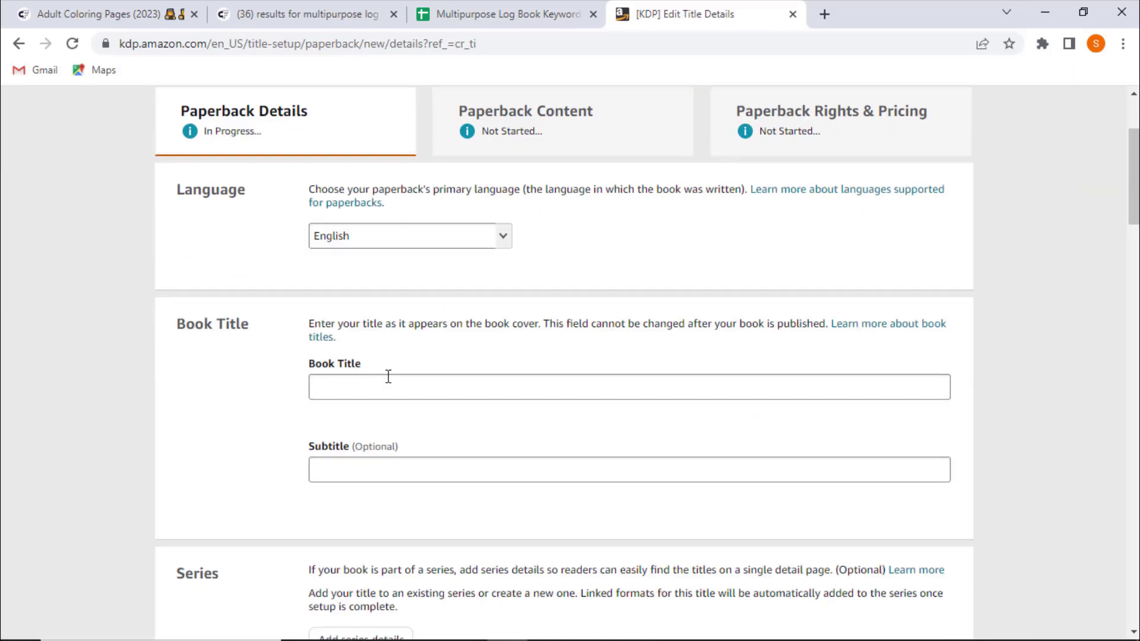
click(503, 8)
click(126, 255)
triple_click(126, 255)
key(ctrl+c)
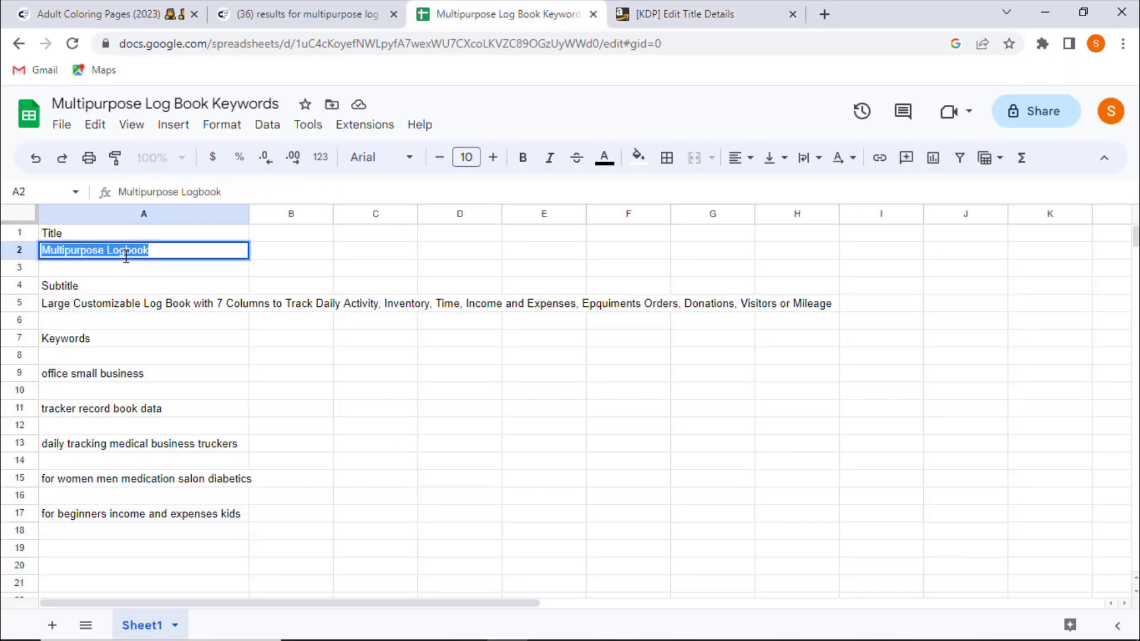
click(641, 8)
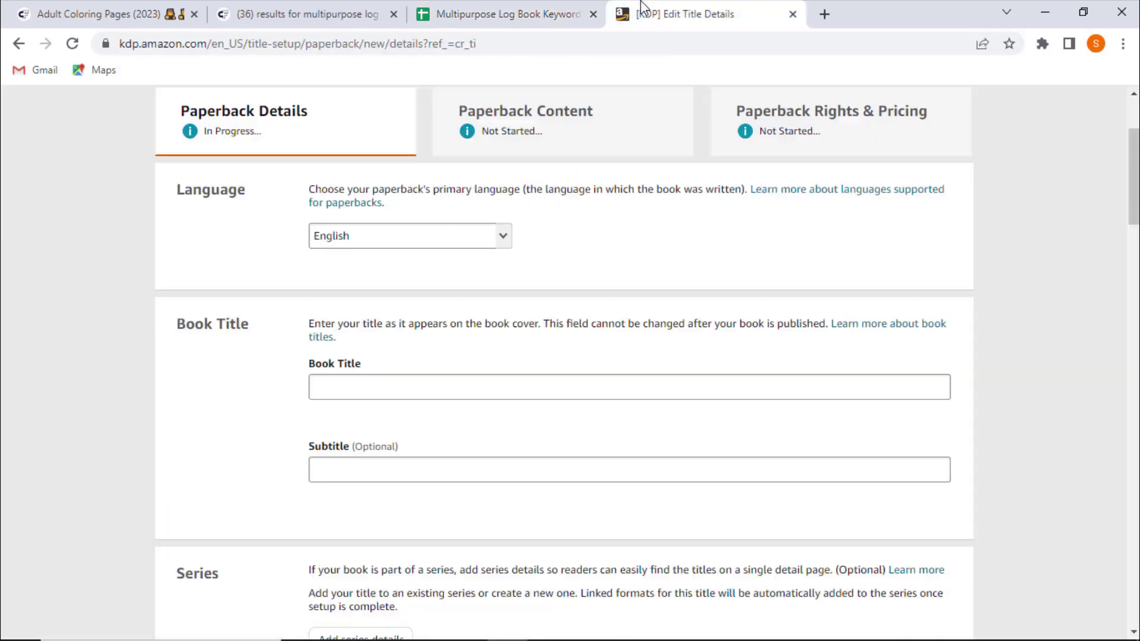
click(402, 380)
key(ctrl+v)
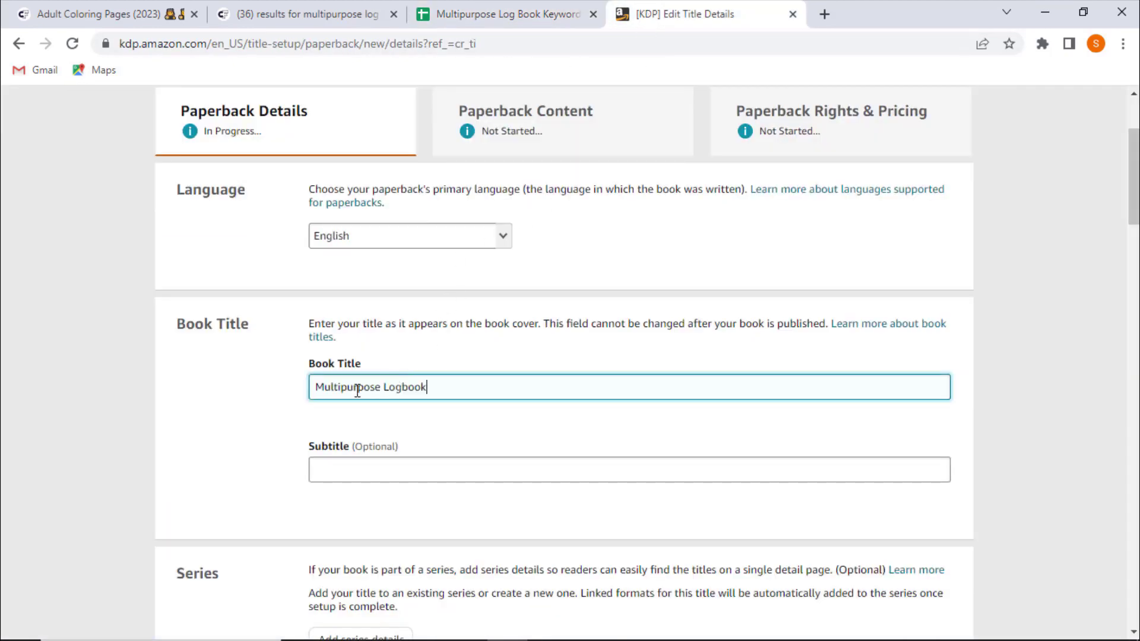
scroll(225, 392, down, 1)
click(515, 14)
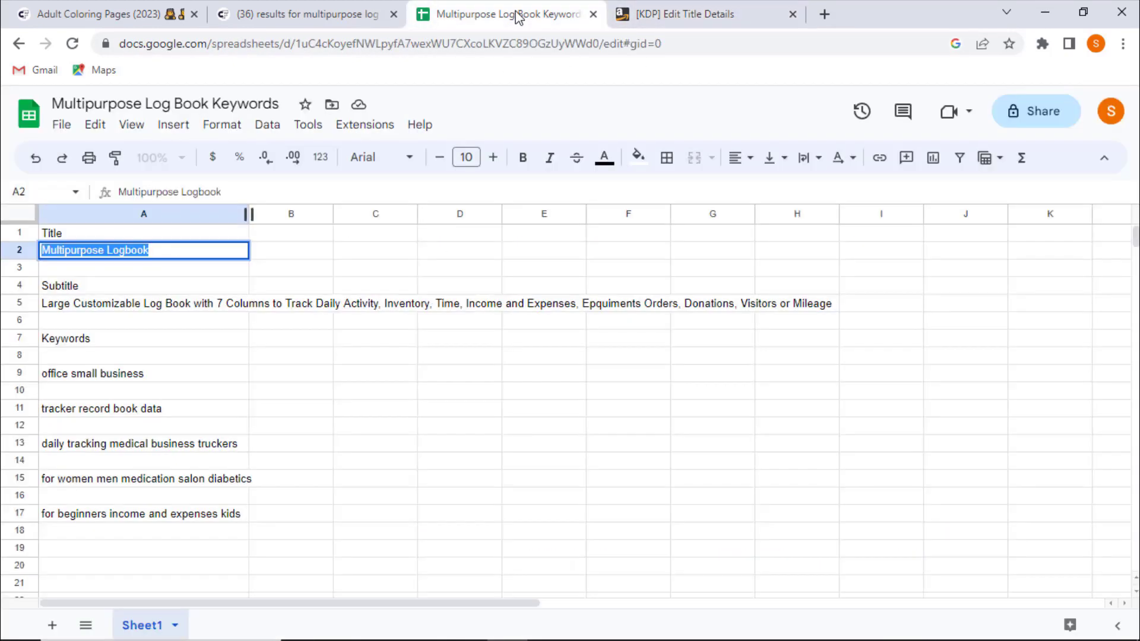
click(647, 13)
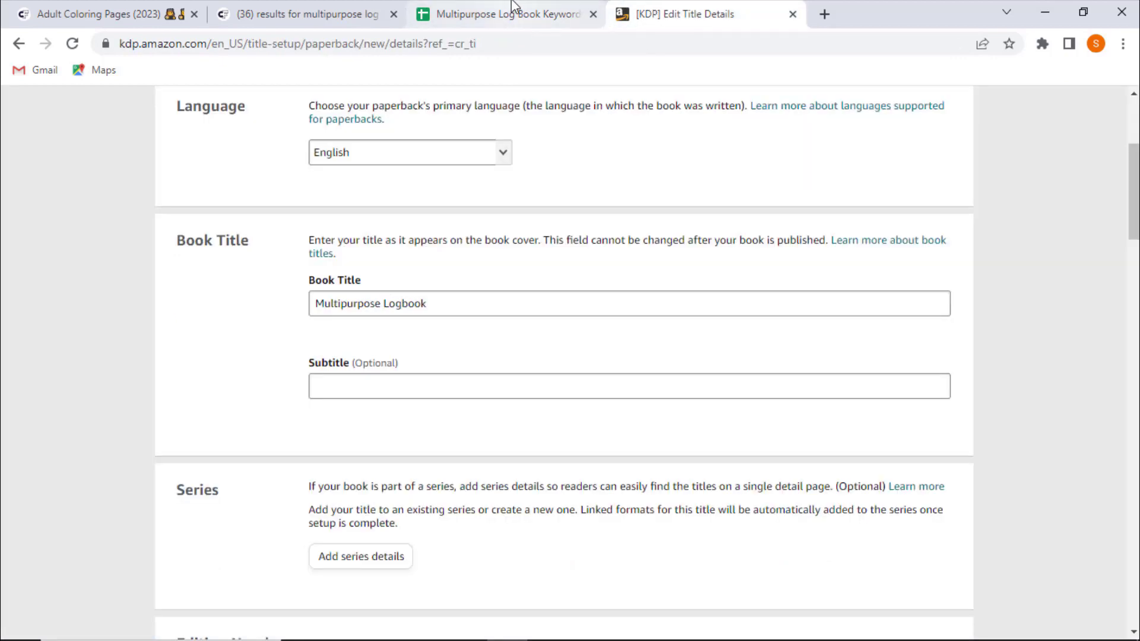
click(417, 302)
triple_click(417, 303)
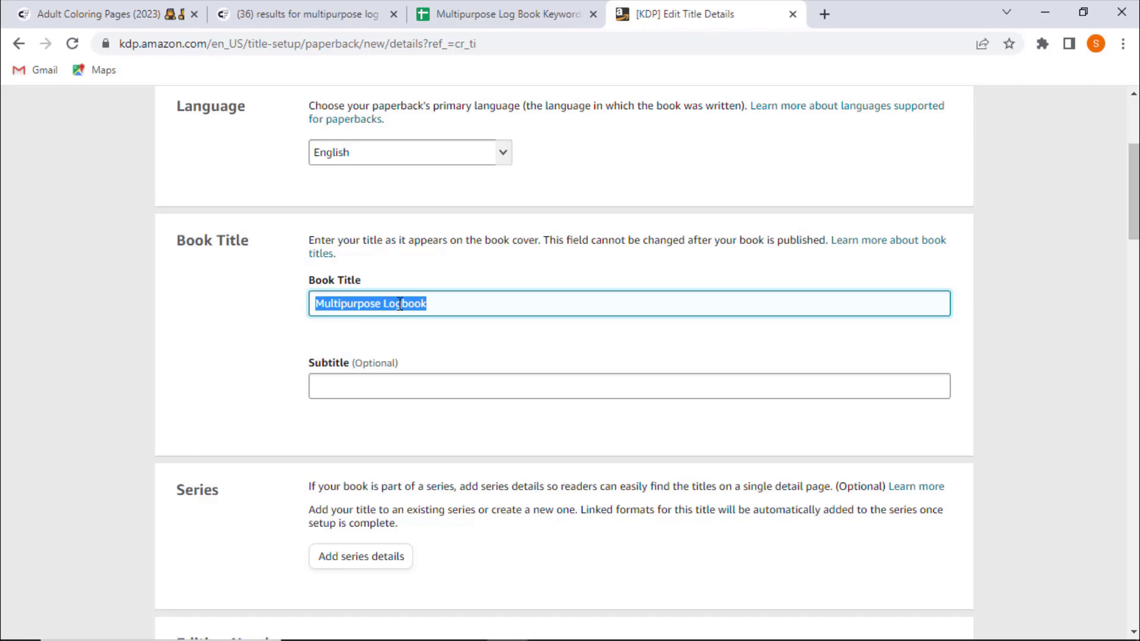
triple_click(359, 304)
- Copy the subtitle text from the spreadsheet and paste it into the Subtitle field
click(505, 15)
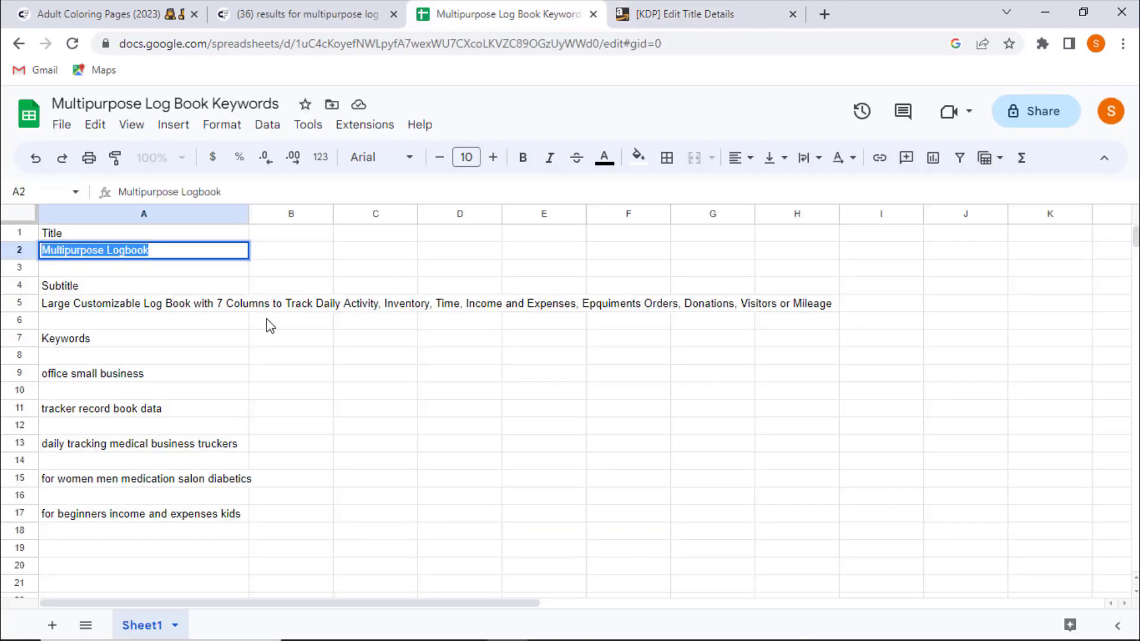
click(201, 301)
key(ctrl+c)
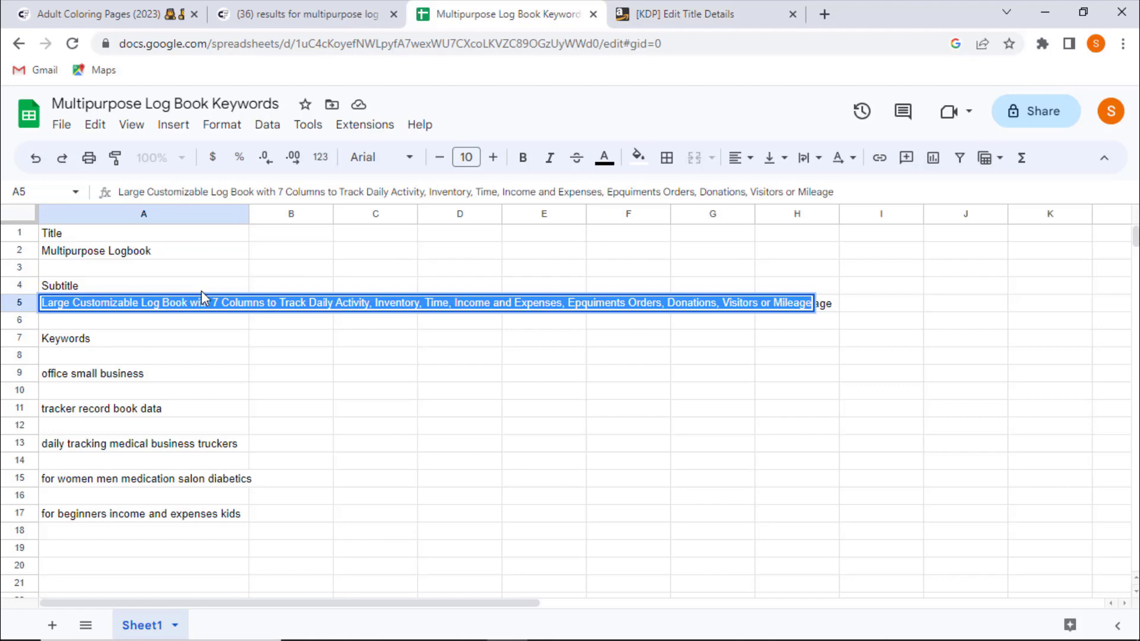
click(683, 14)
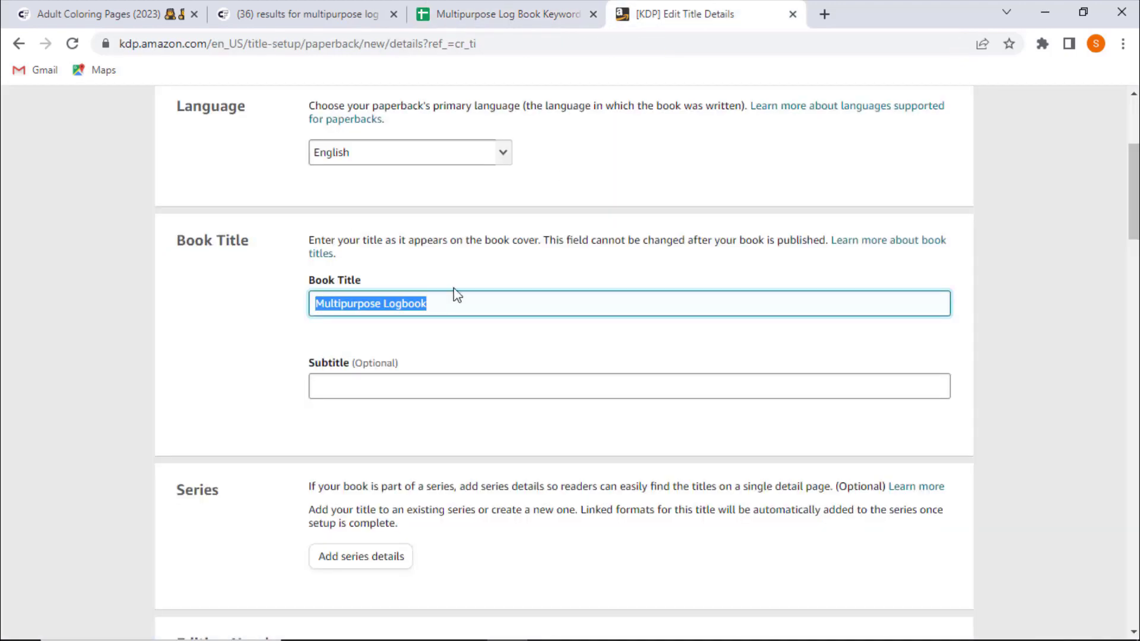
click(354, 380)
key(ctrl+v)
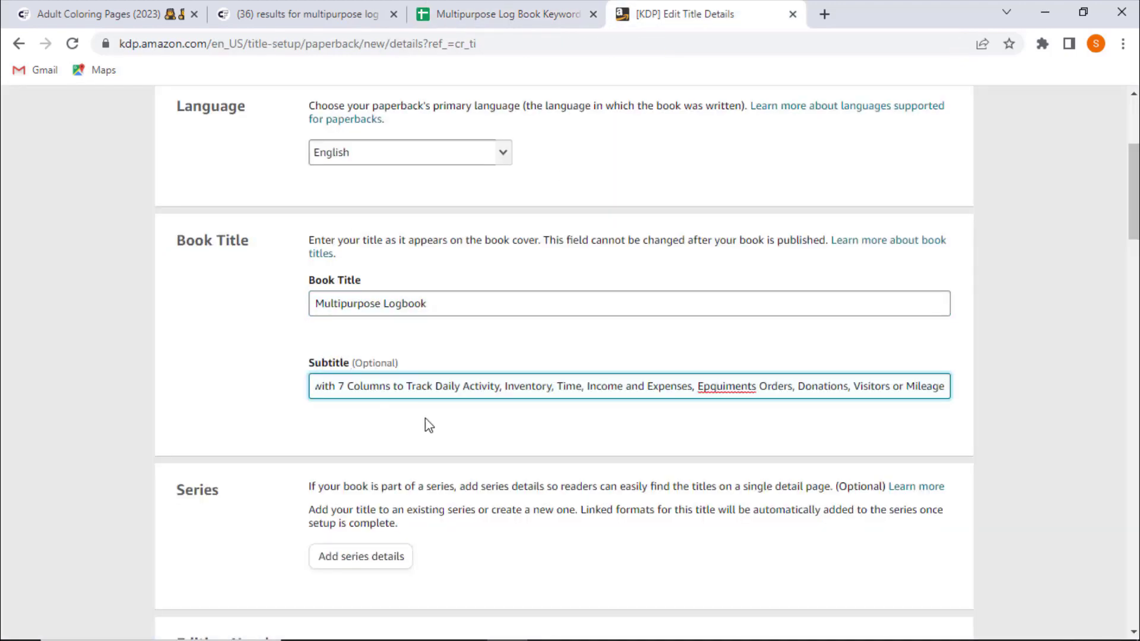
- Correct the misspelled "Epquiments" to "Equipment" and add a comma after it in the subtitle
right_click(725, 386)
click(811, 153)
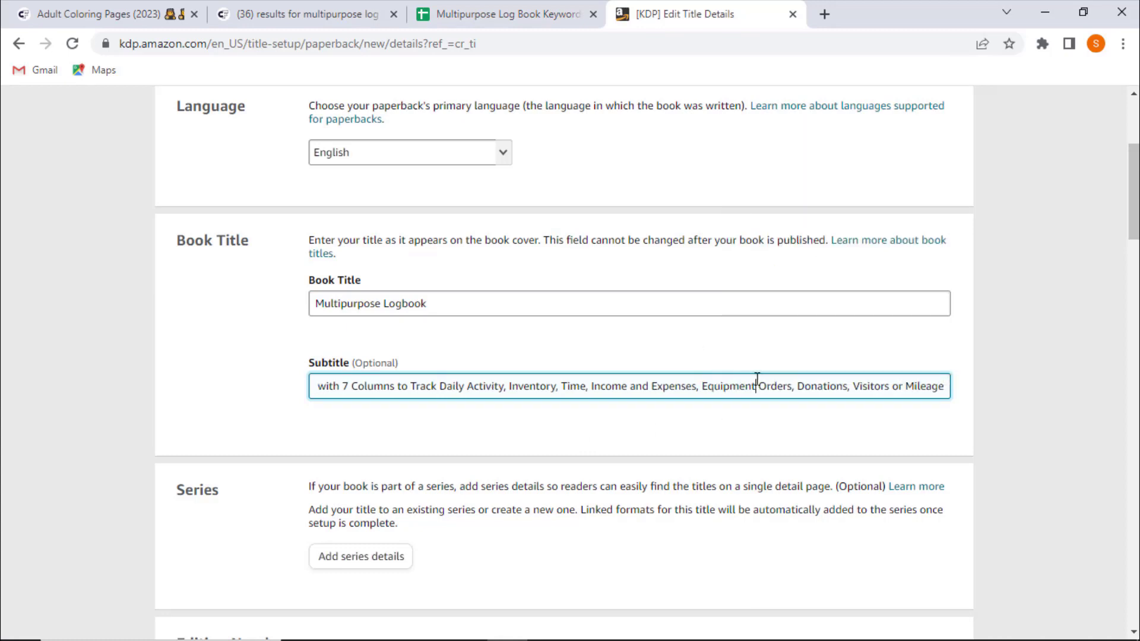
text(,)
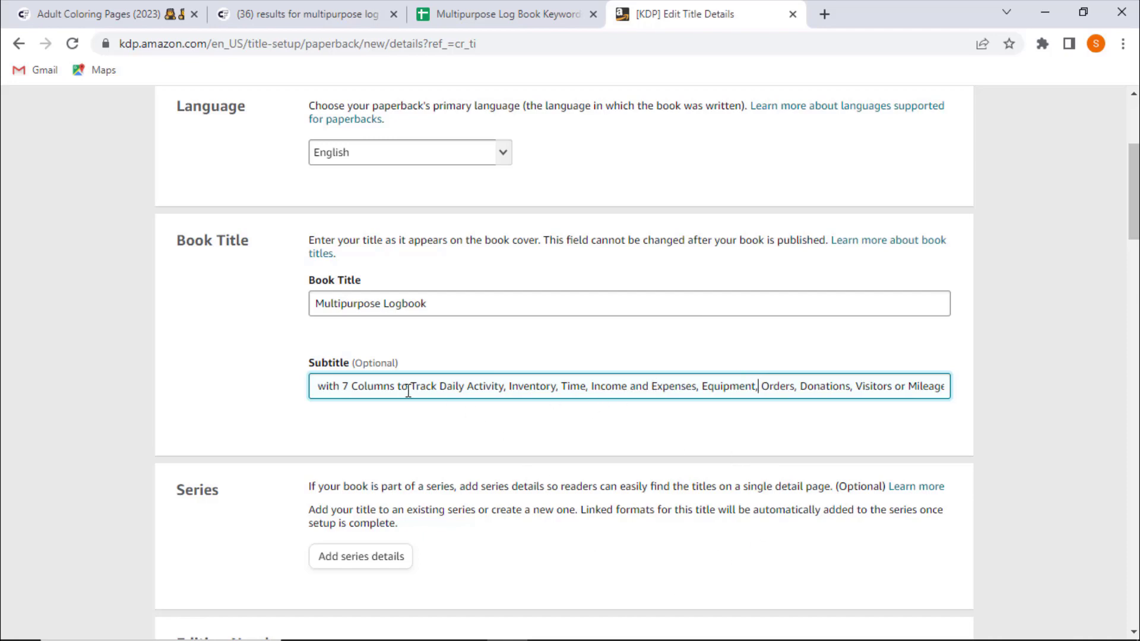
- Review the full subtitle text in the Subtitle field
key(Home)
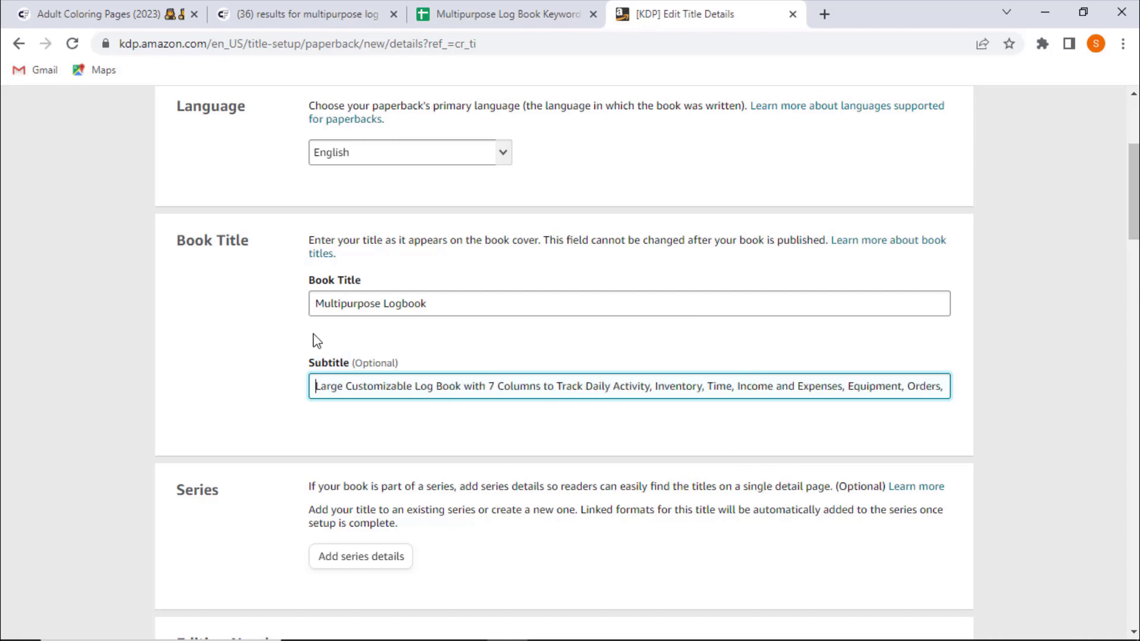
drag(611, 387, 933, 392)
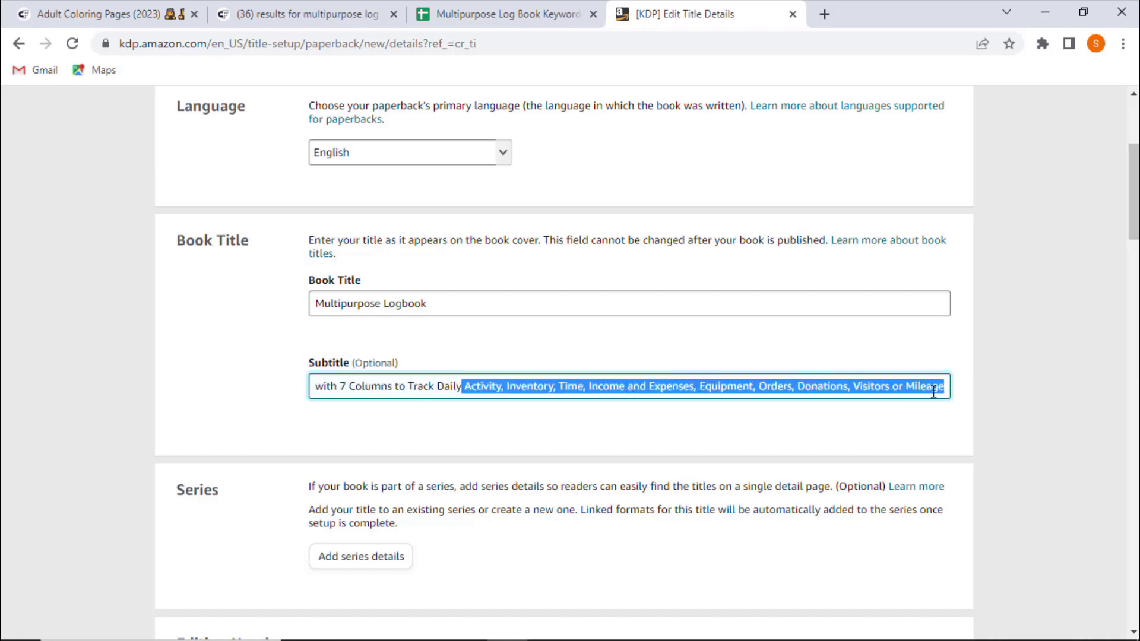
click(419, 386)
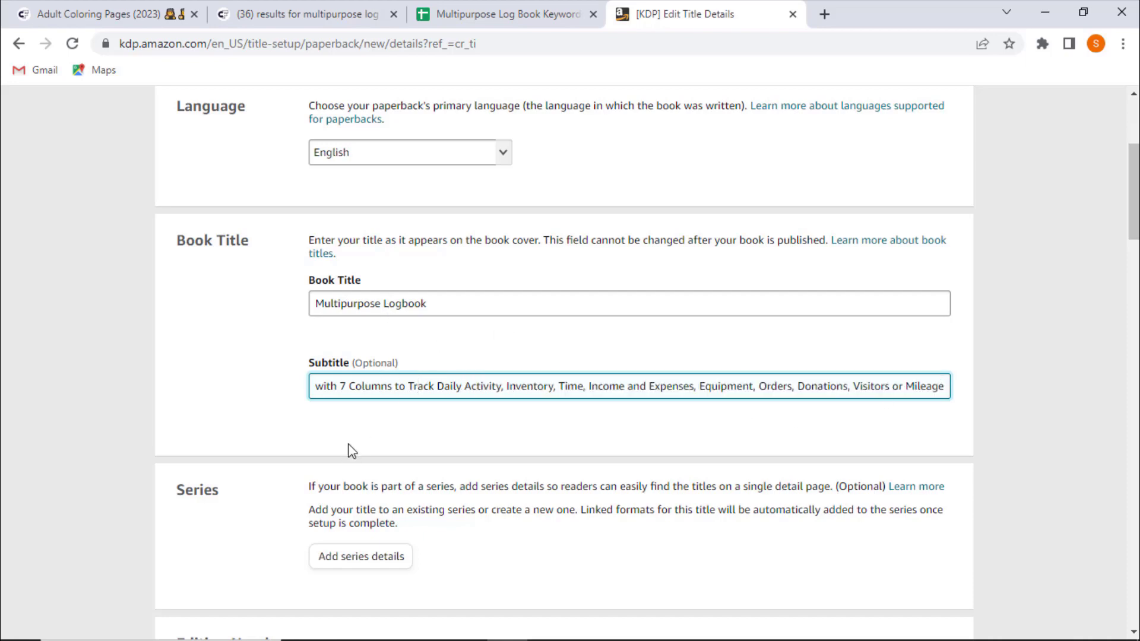
drag(465, 386, 848, 384)
click(882, 385)
key(ctrl+a)
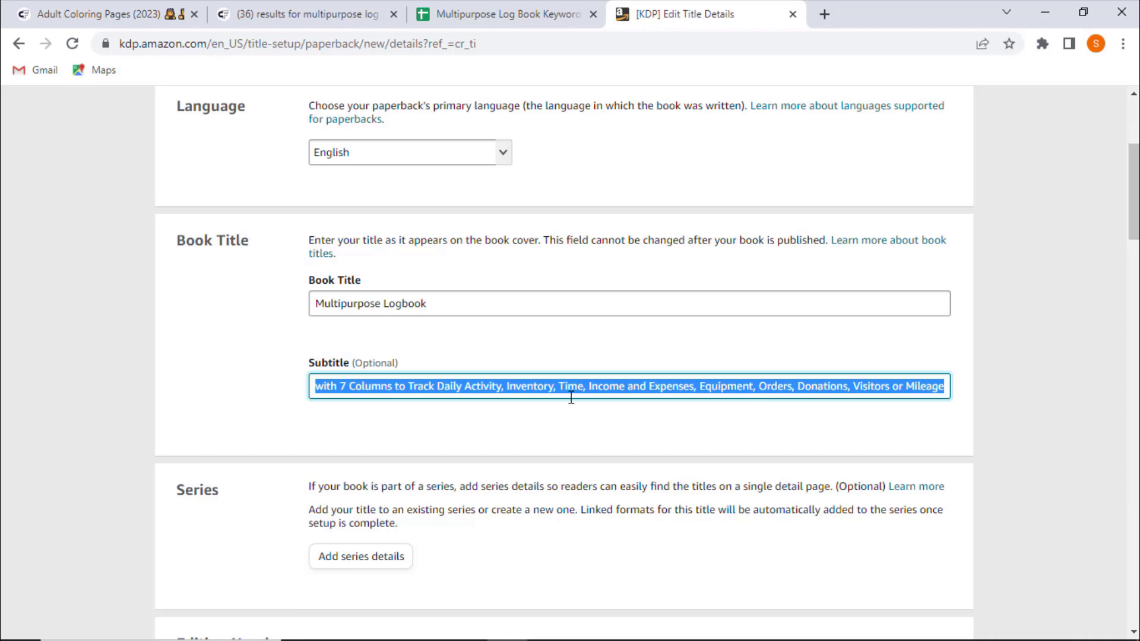
click(481, 387)
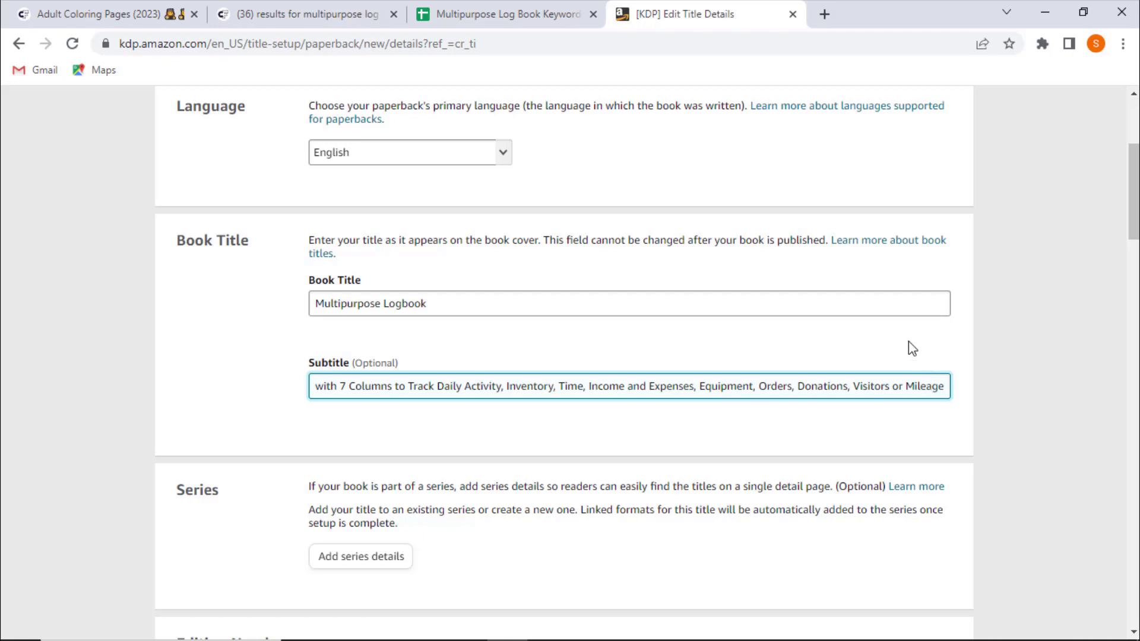
click(202, 422)
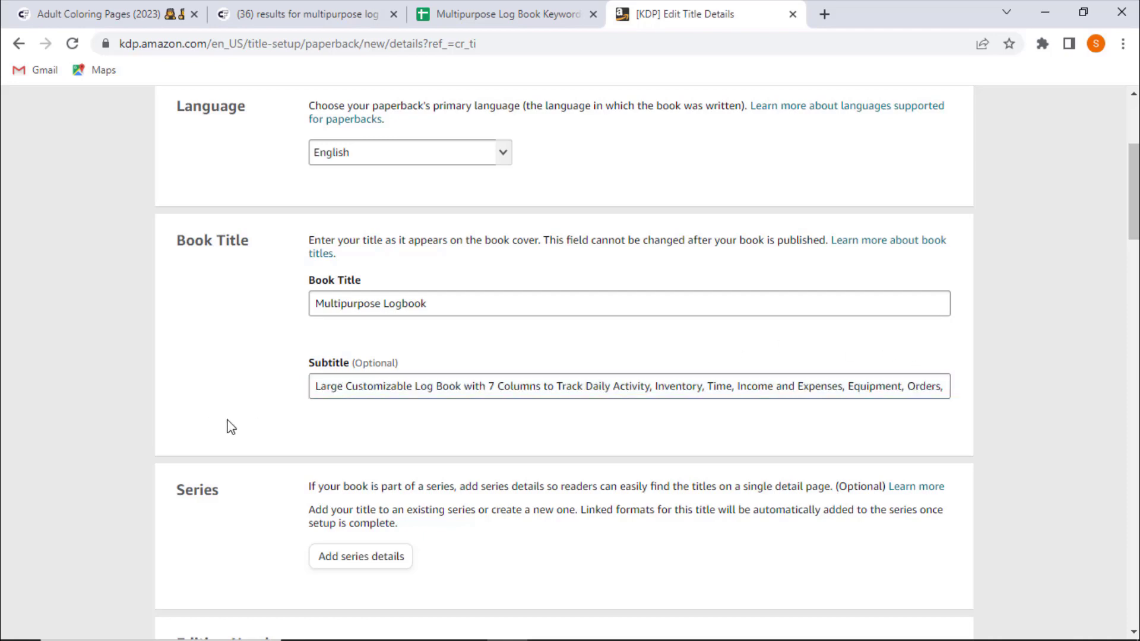
scroll(227, 428, down, 3)
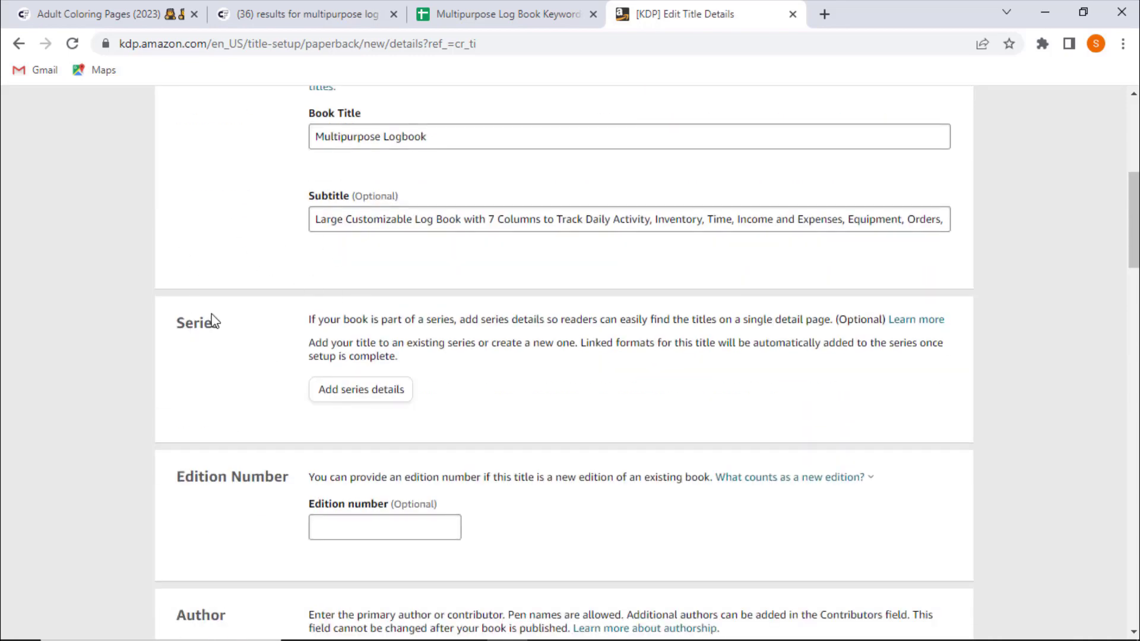
click(564, 12)
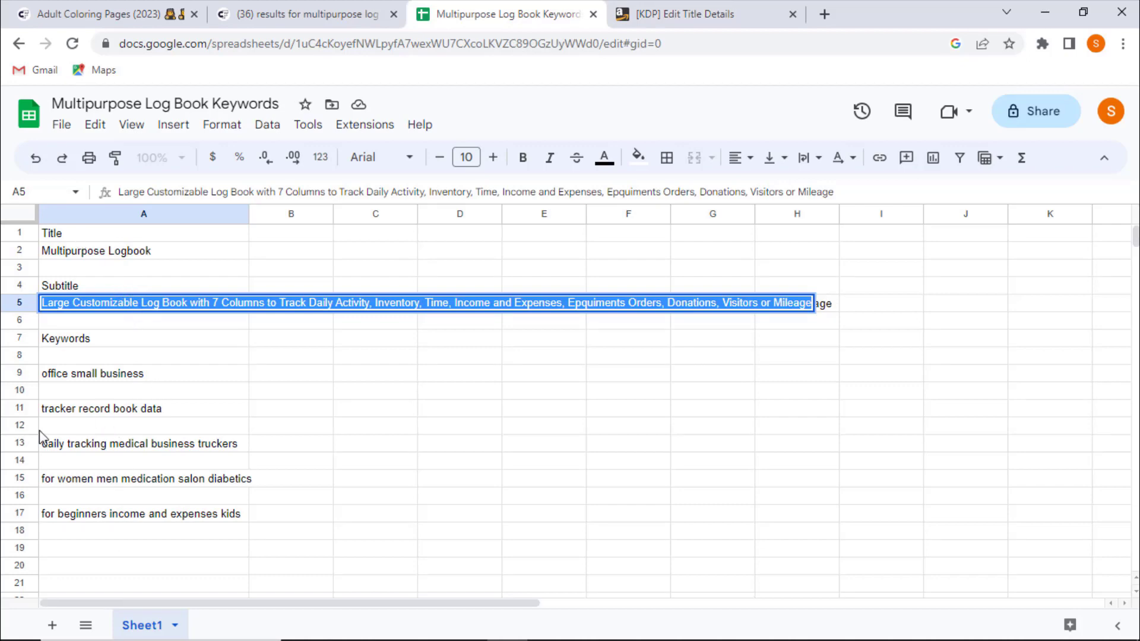
click(160, 391)
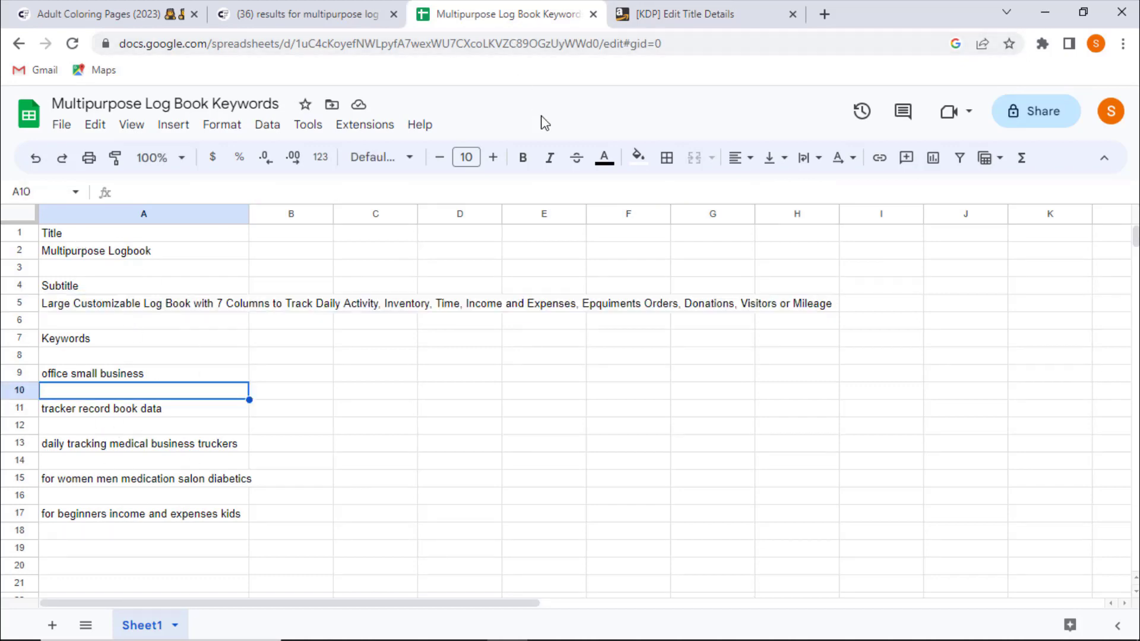
click(720, 12)
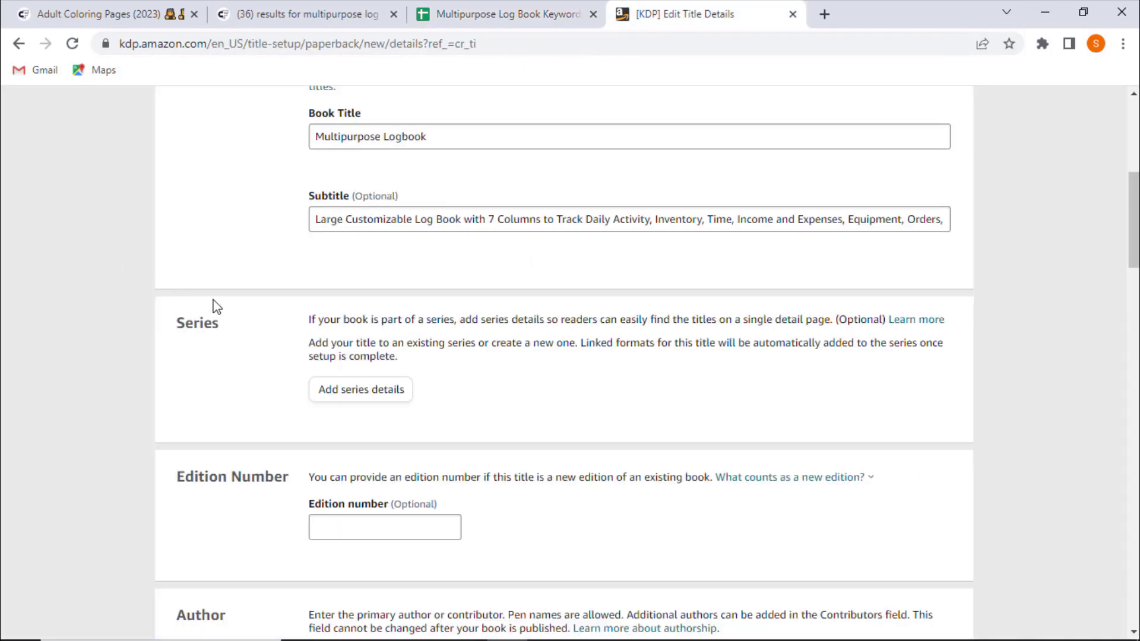
scroll(202, 312, down, 3)
scroll(150, 420, up, 3)
scroll(238, 316, down, 5)
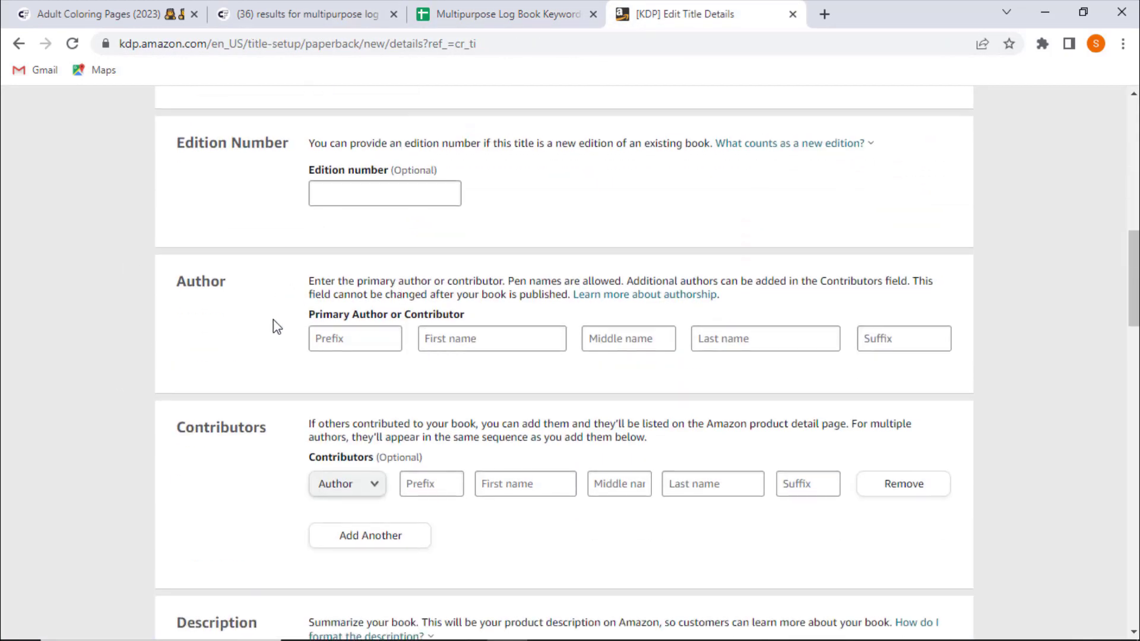
- Enter the author name with White Cold Tiger as first name and Publication as last name
click(479, 338)
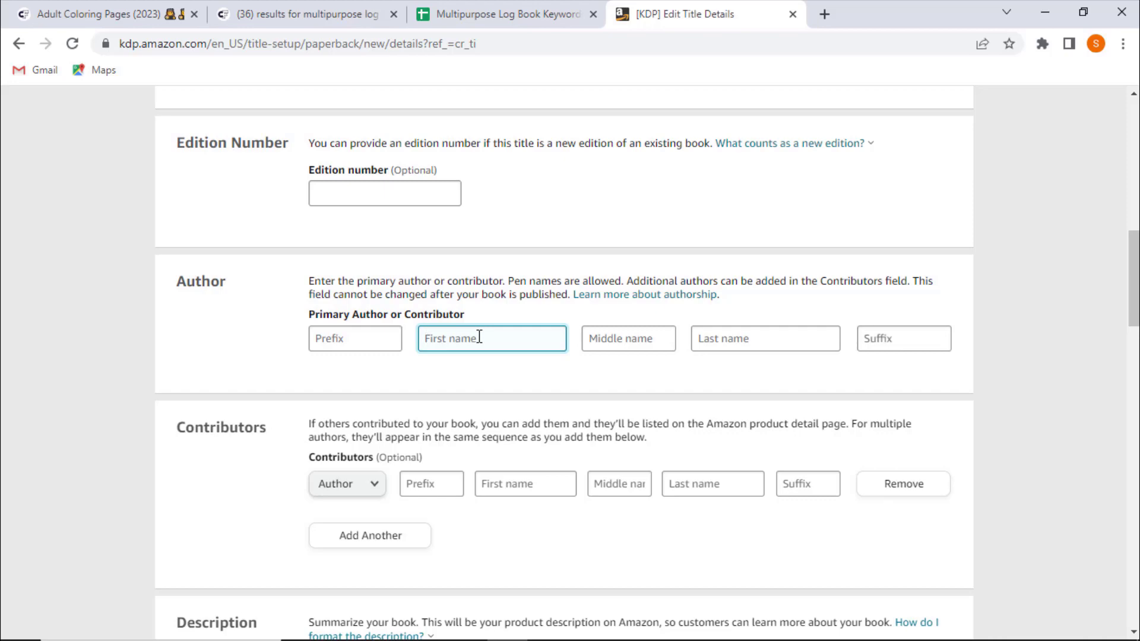
click(735, 327)
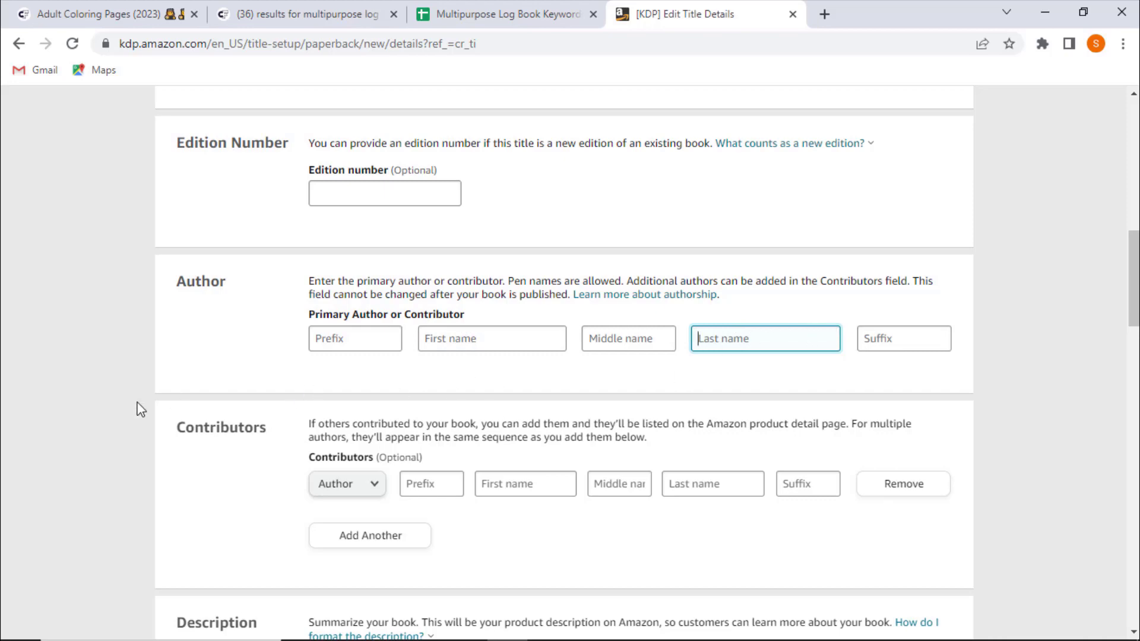
double_click(351, 294)
triple_click(351, 294)
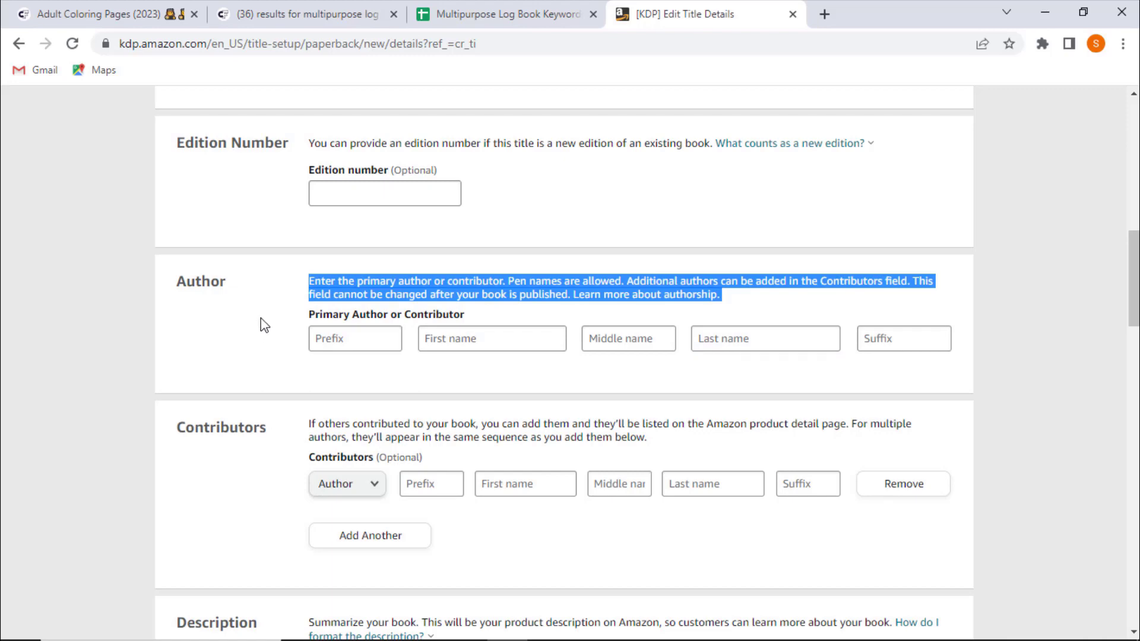
click(444, 342)
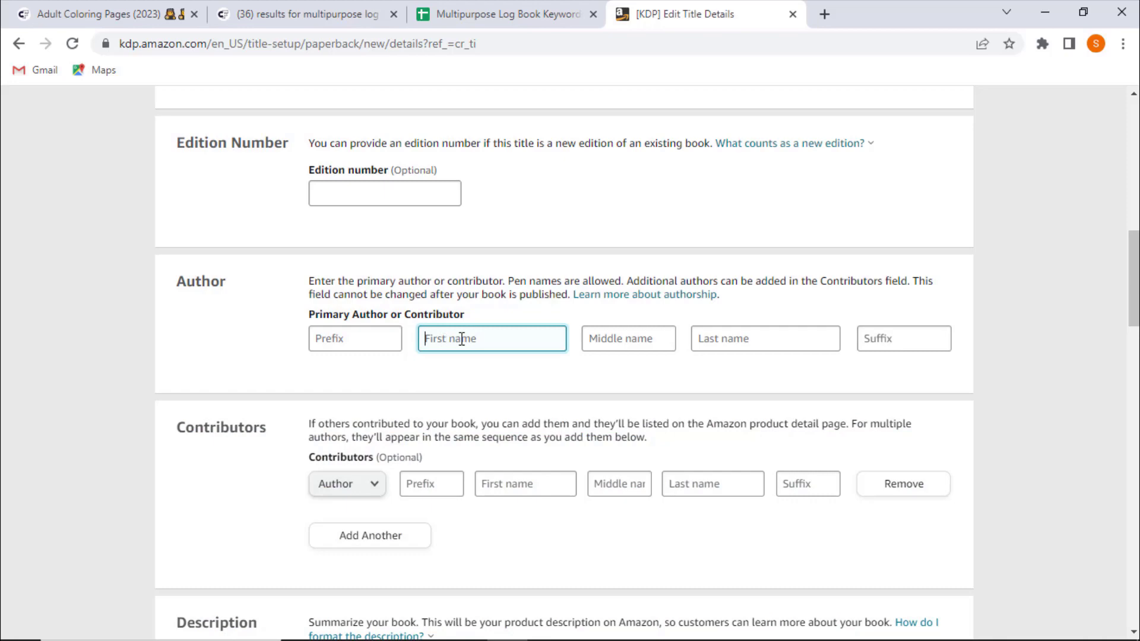
click(724, 338)
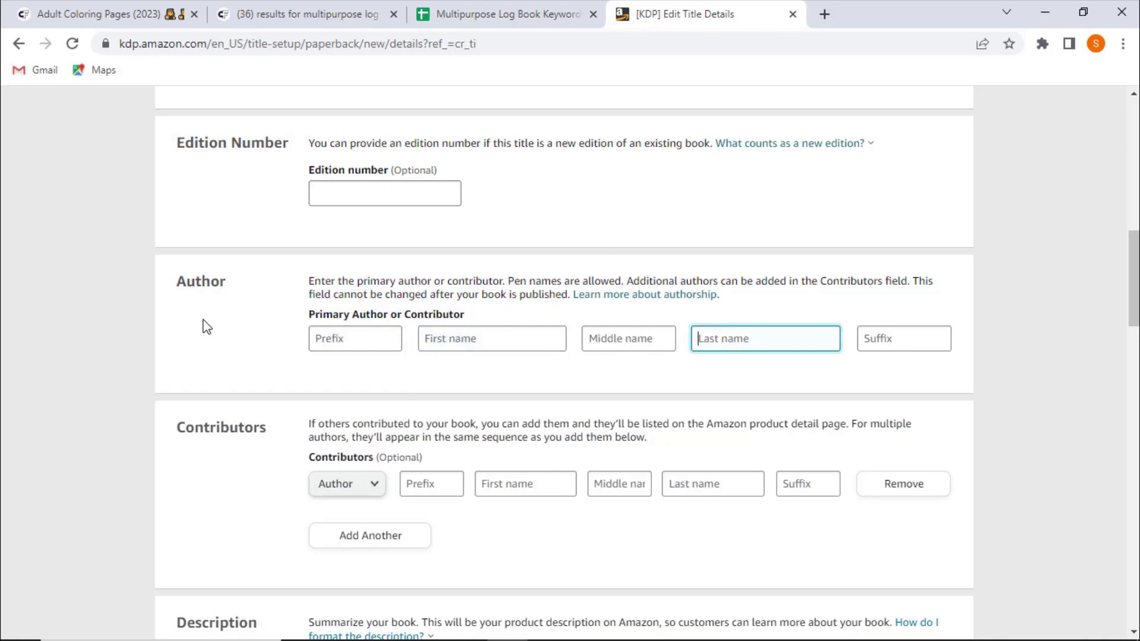
double_click(202, 290)
click(156, 300)
click(476, 341)
text(White Cold Tiger)
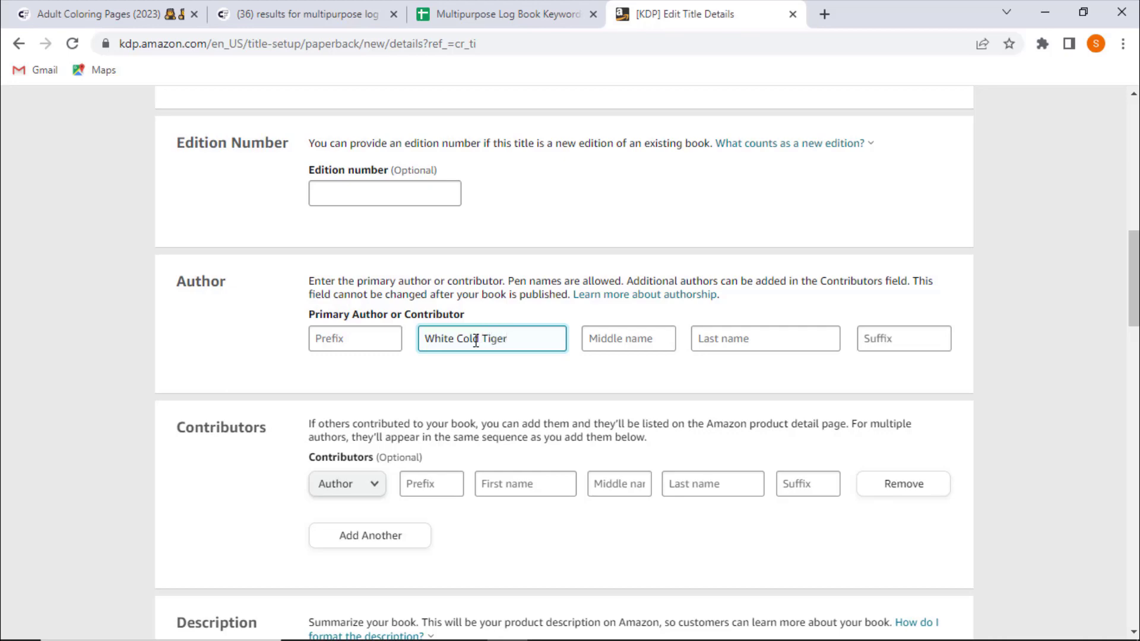
click(786, 331)
text(Publ)
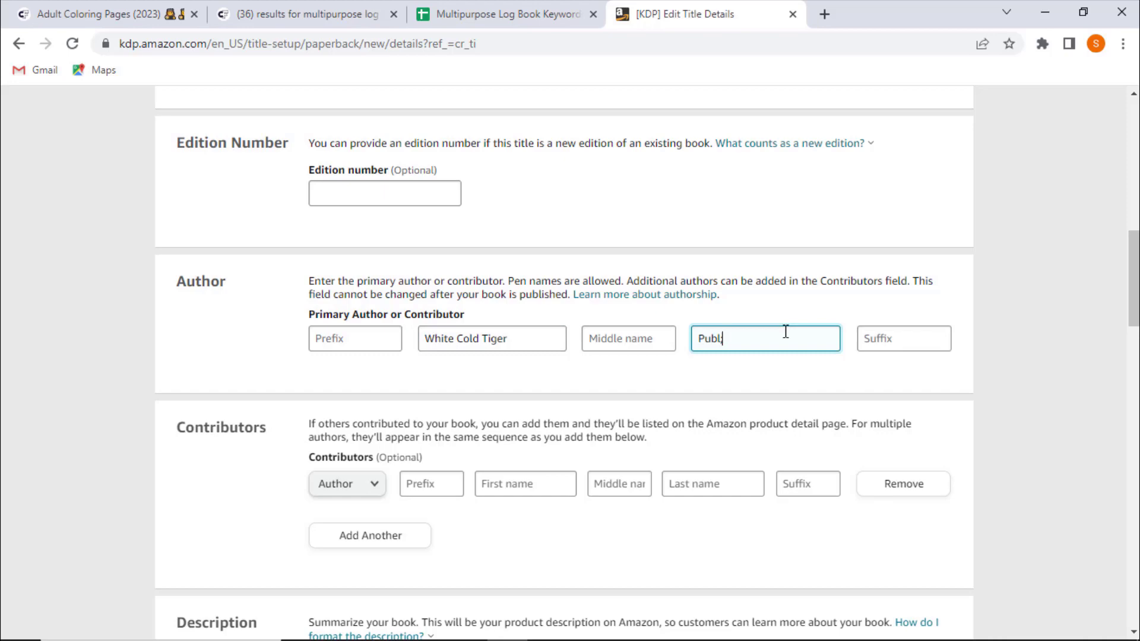
text(ication)
- Search the web for the author name White Cold Tiger and browse through the results
double_click(519, 340)
triple_click(519, 341)
key(ctrl+c)
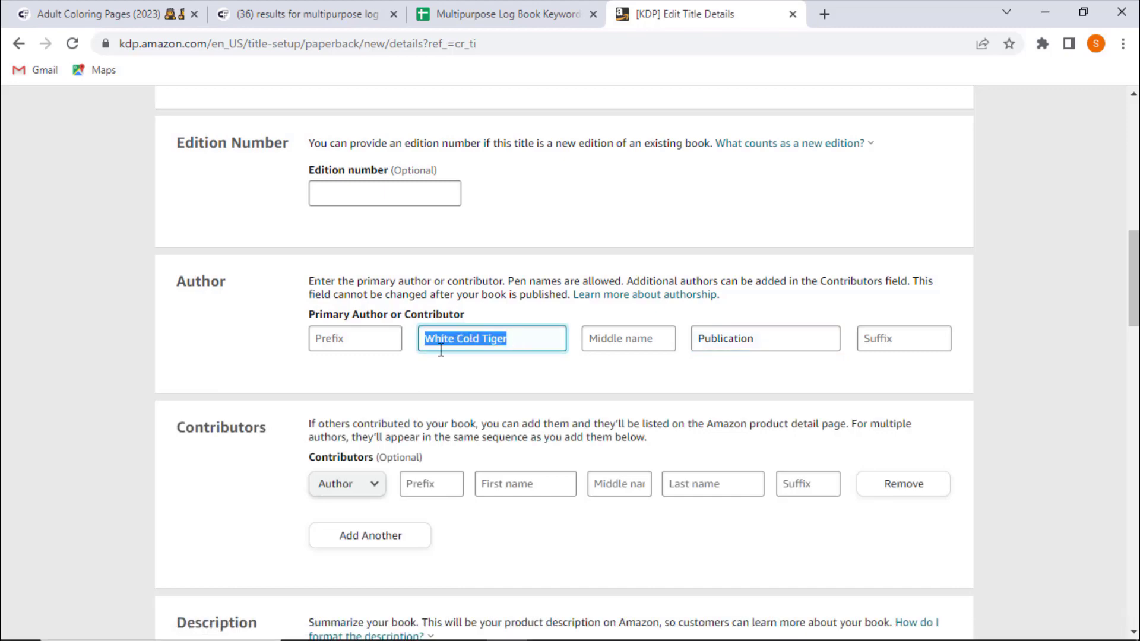
click(825, 14)
key(ctrl+v)
key(Return)
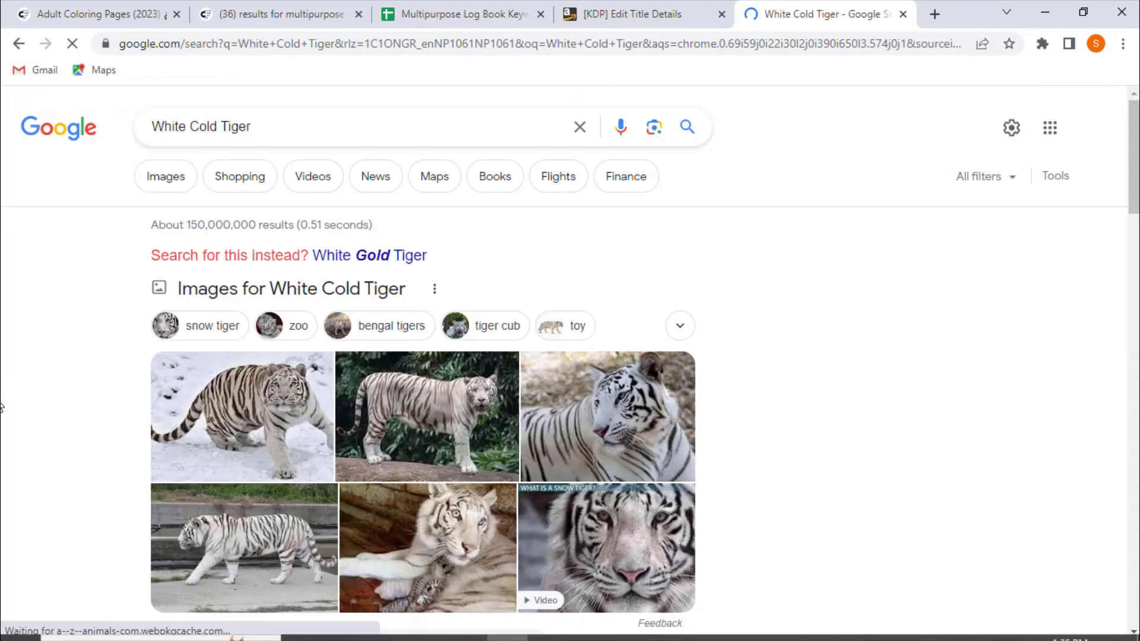
scroll(3, 386, down, 4)
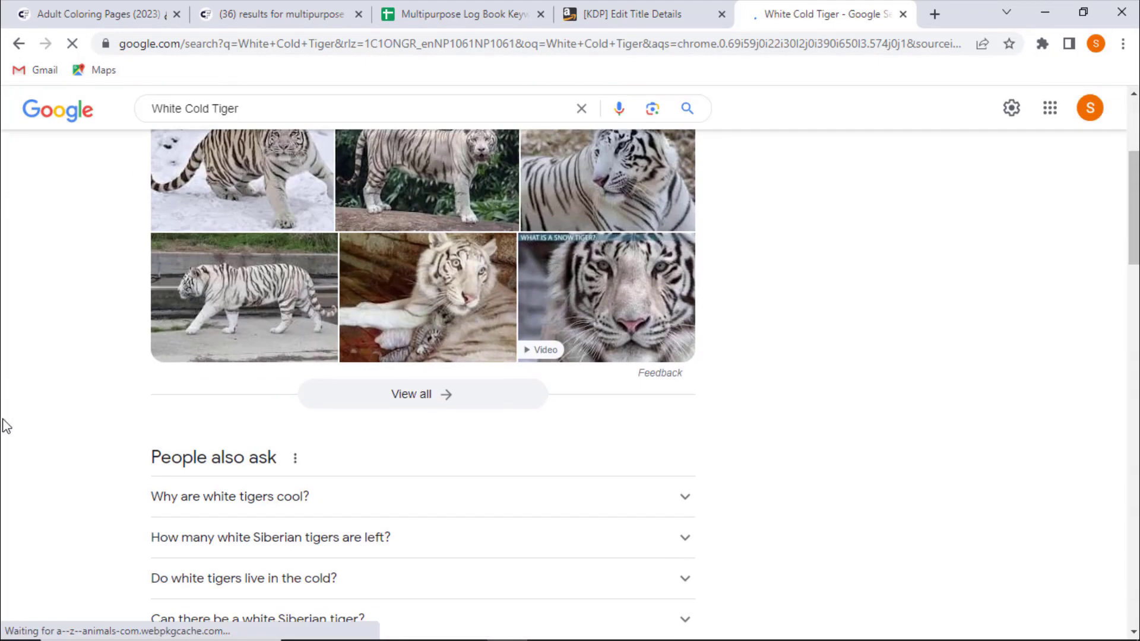
scroll(6, 427, down, 10)
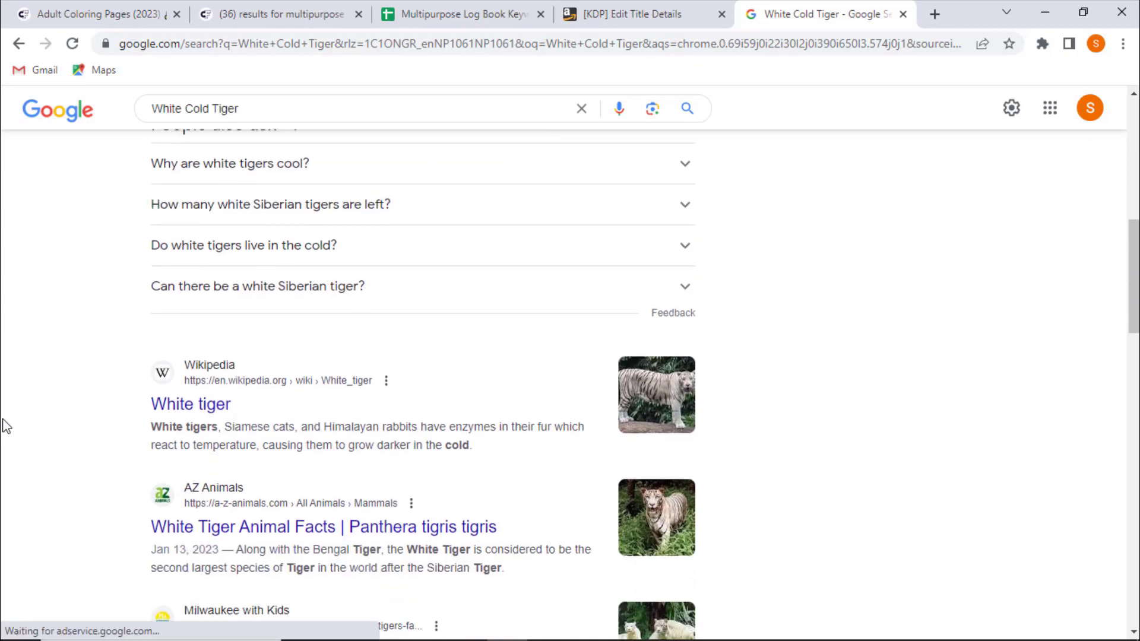
scroll(7, 425, down, 8)
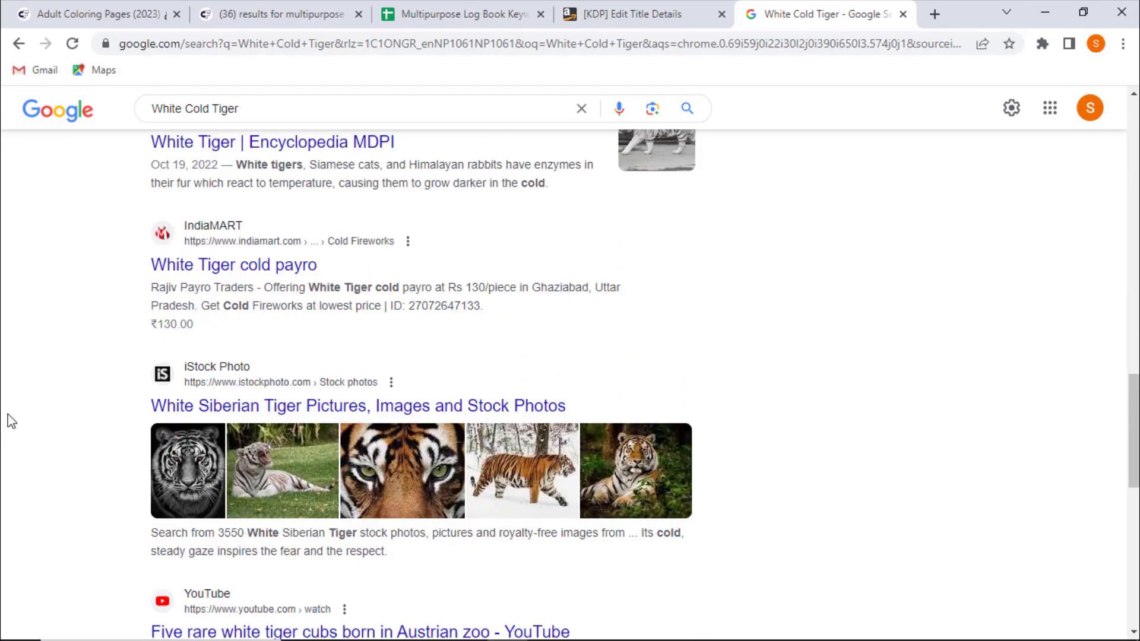
scroll(8, 414, down, 7)
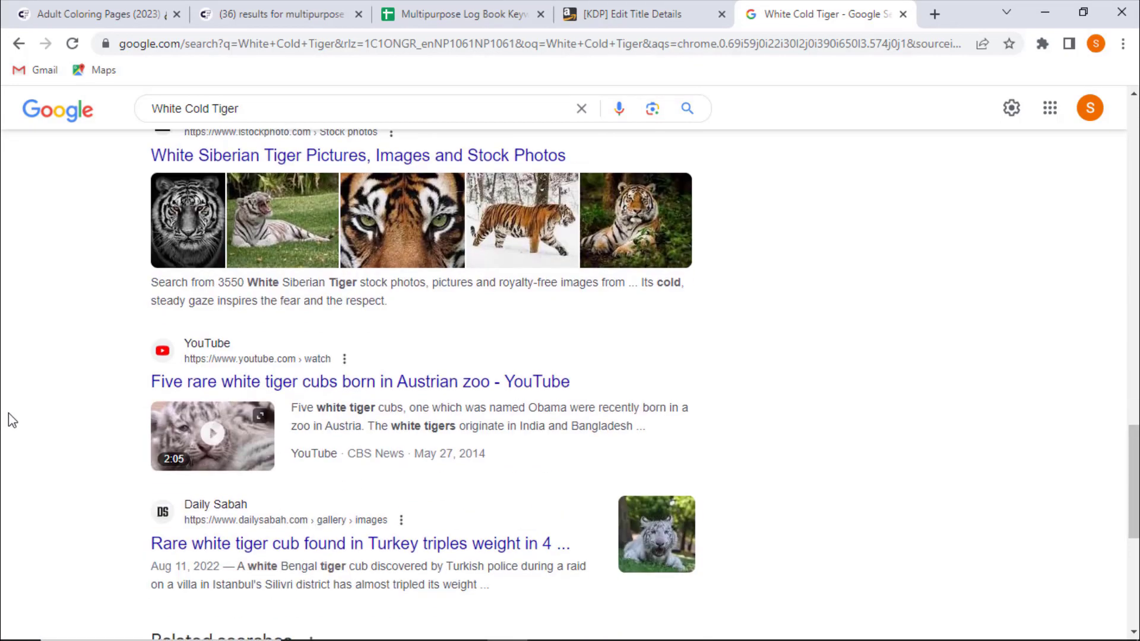
scroll(9, 414, down, 3)
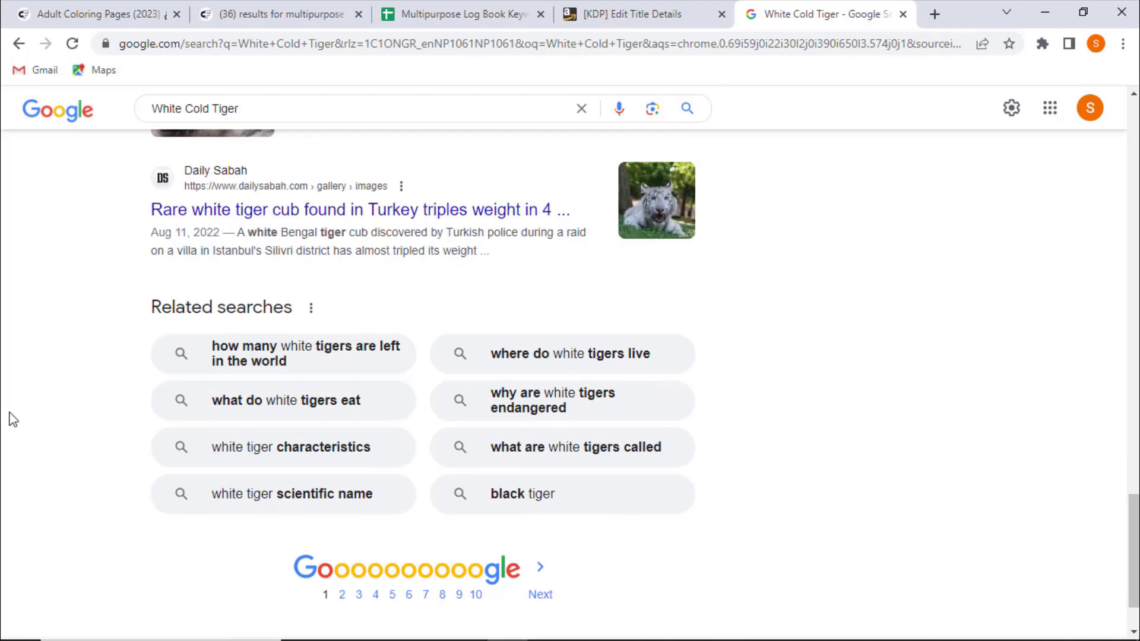
scroll(13, 419, up, 20)
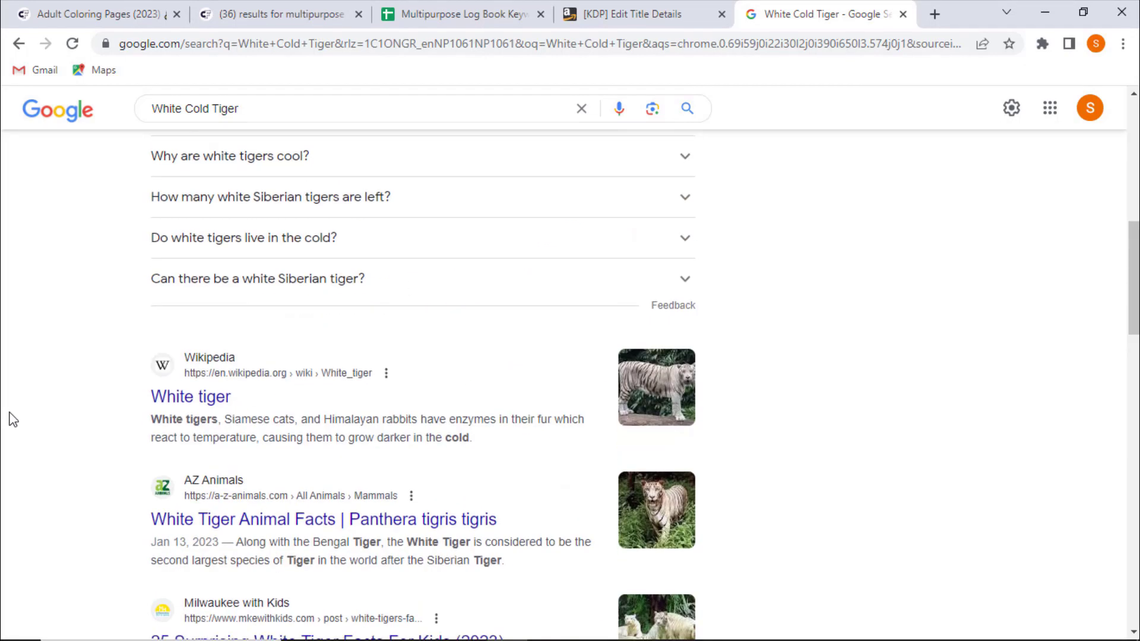
scroll(13, 419, up, 6)
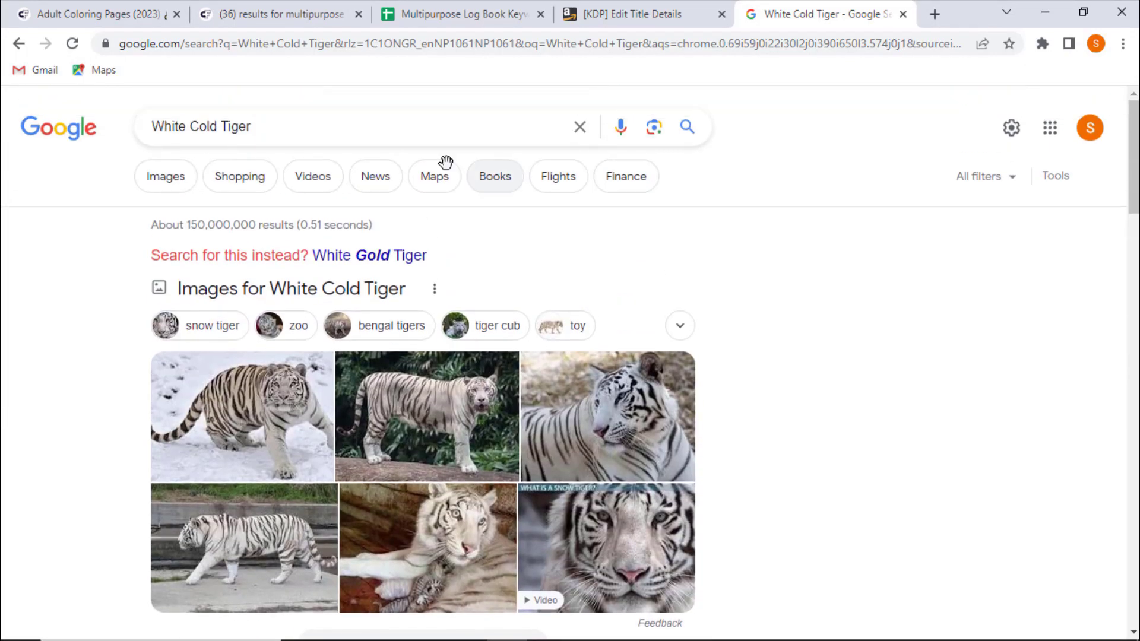
triple_click(208, 126)
click(904, 14)
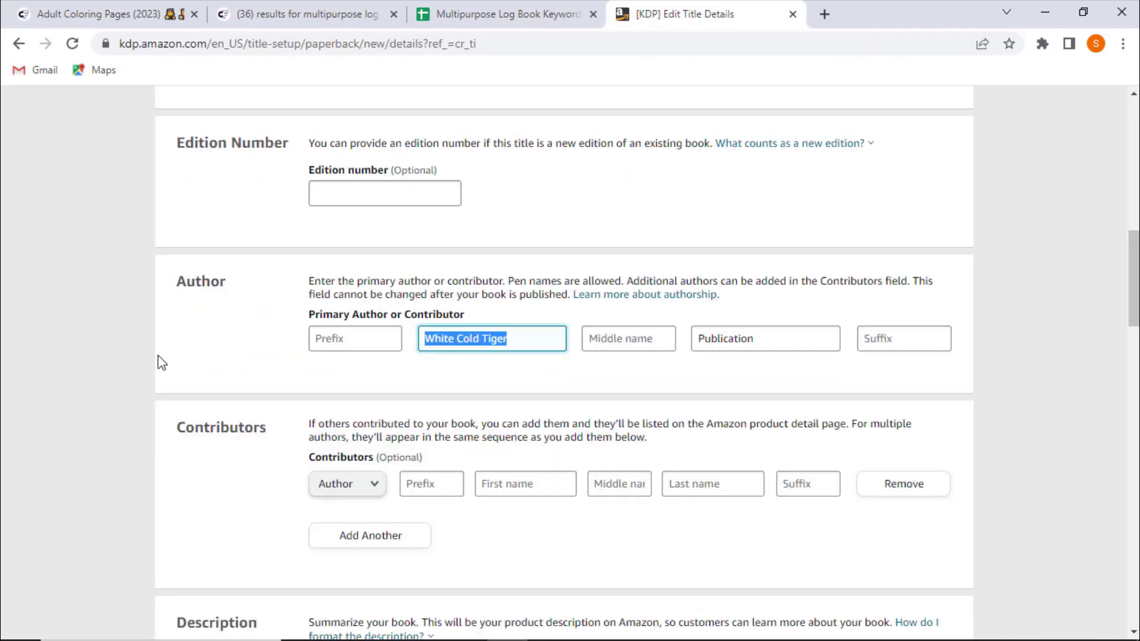
- Open ChatGPT in a new browser tab
scroll(262, 382, down, 3)
click(453, 416)
scroll(137, 437, up, 1)
scroll(137, 438, down, 1)
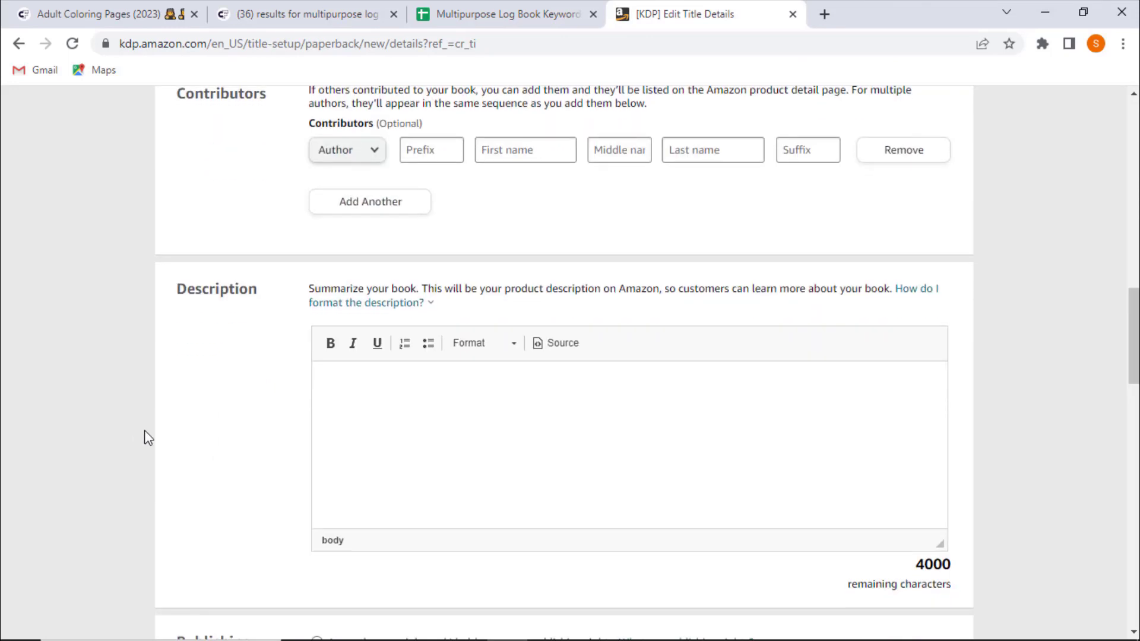
click(827, 14)
text(chat)
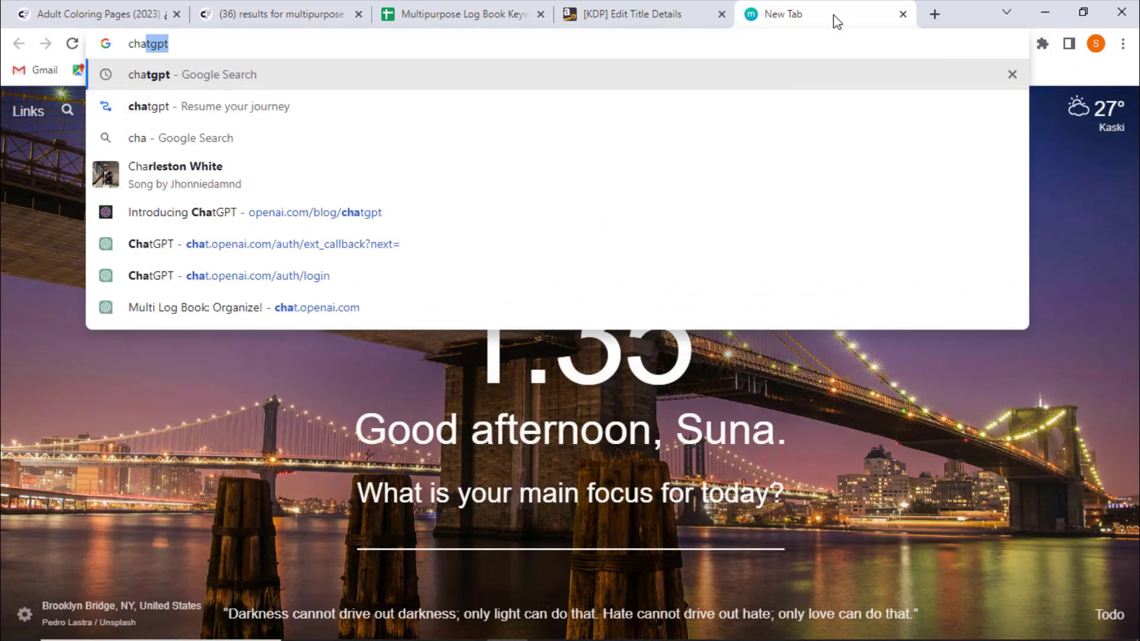
text(gpt)
key(Return)
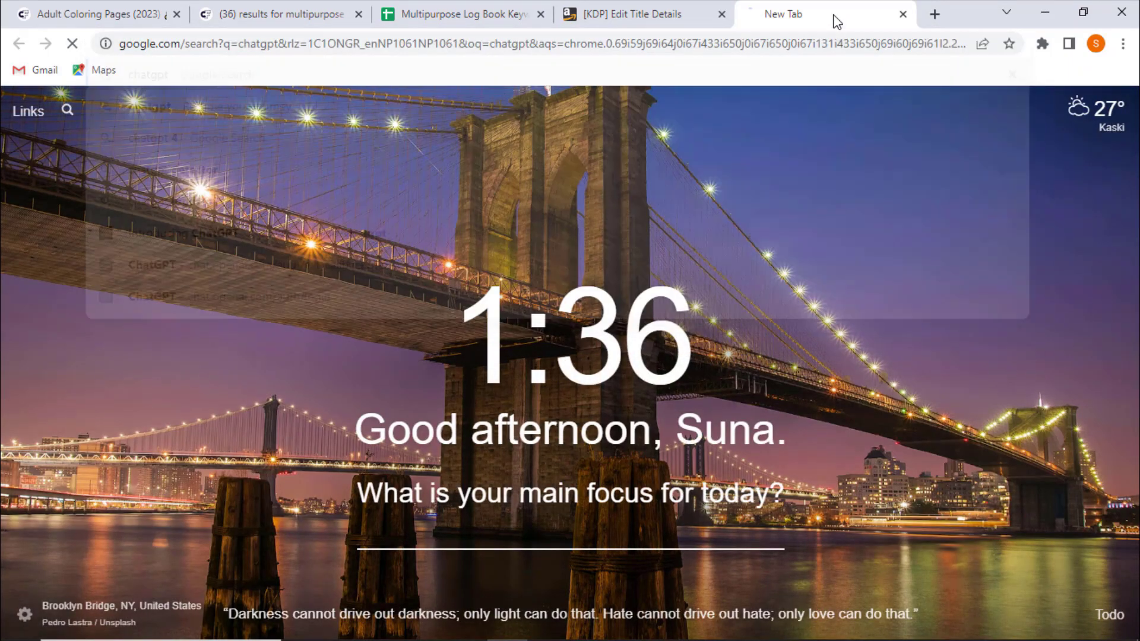
click(236, 307)
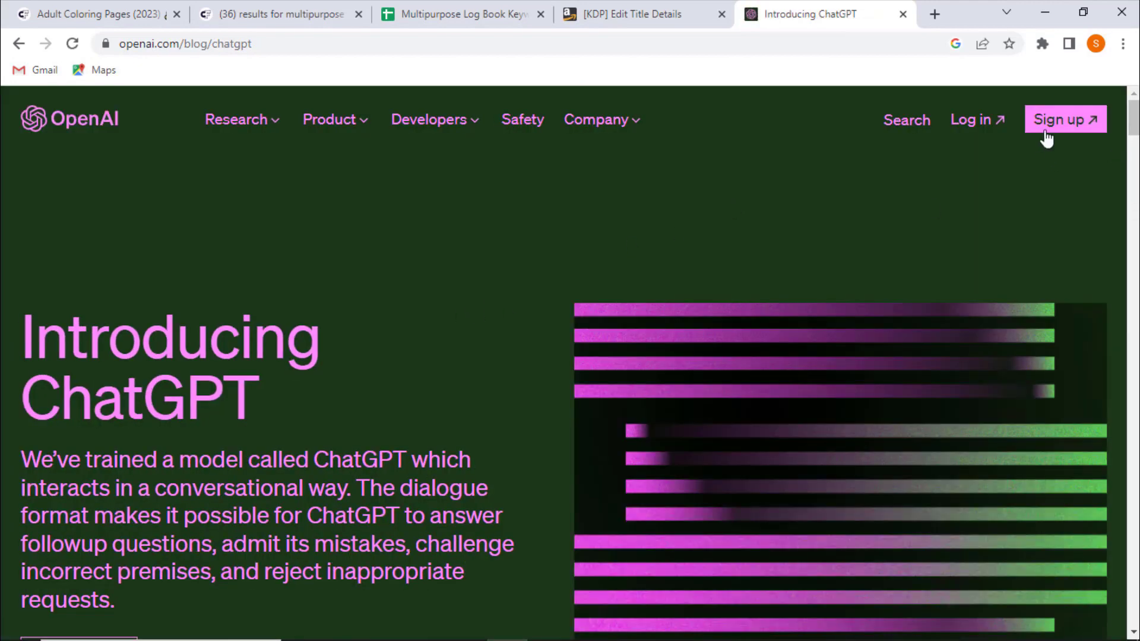
click(1061, 127)
click(903, 14)
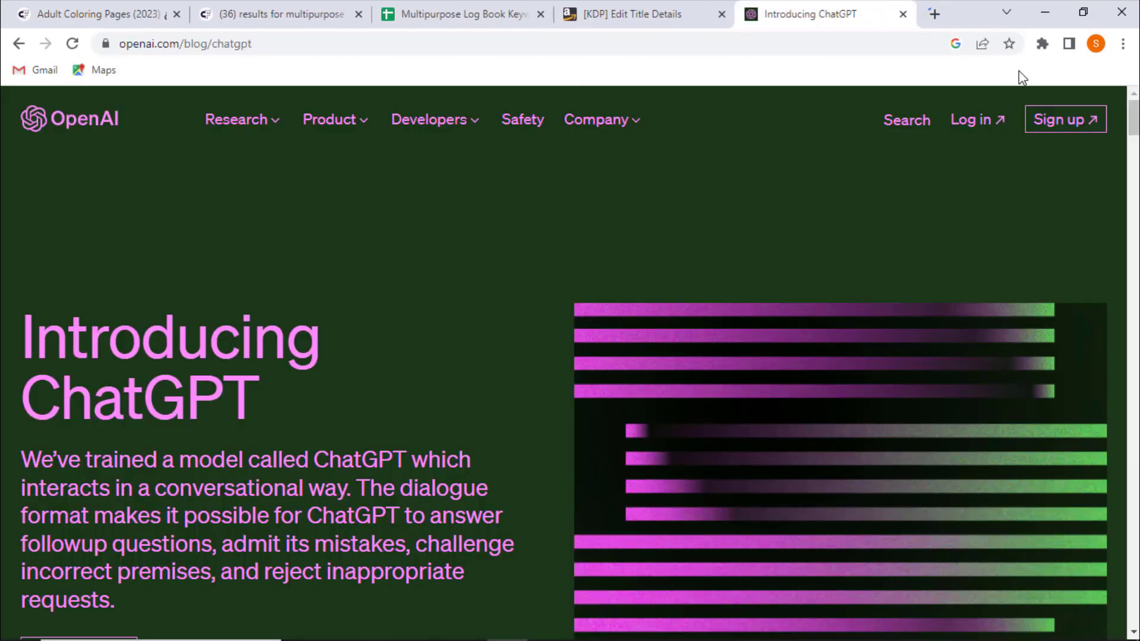
click(993, 123)
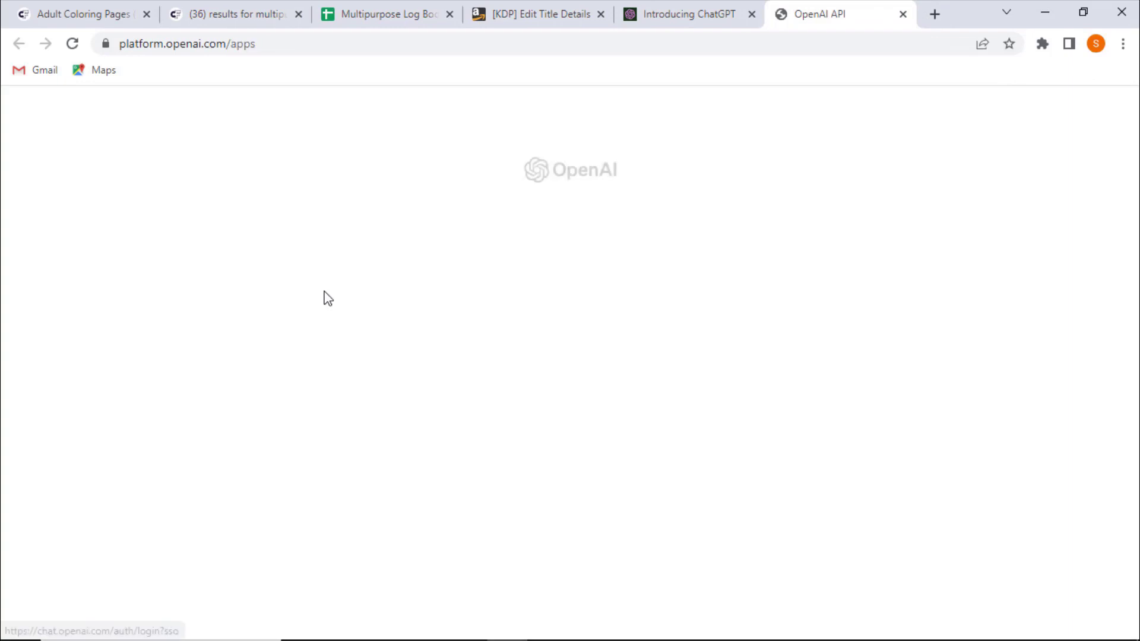
click(295, 325)
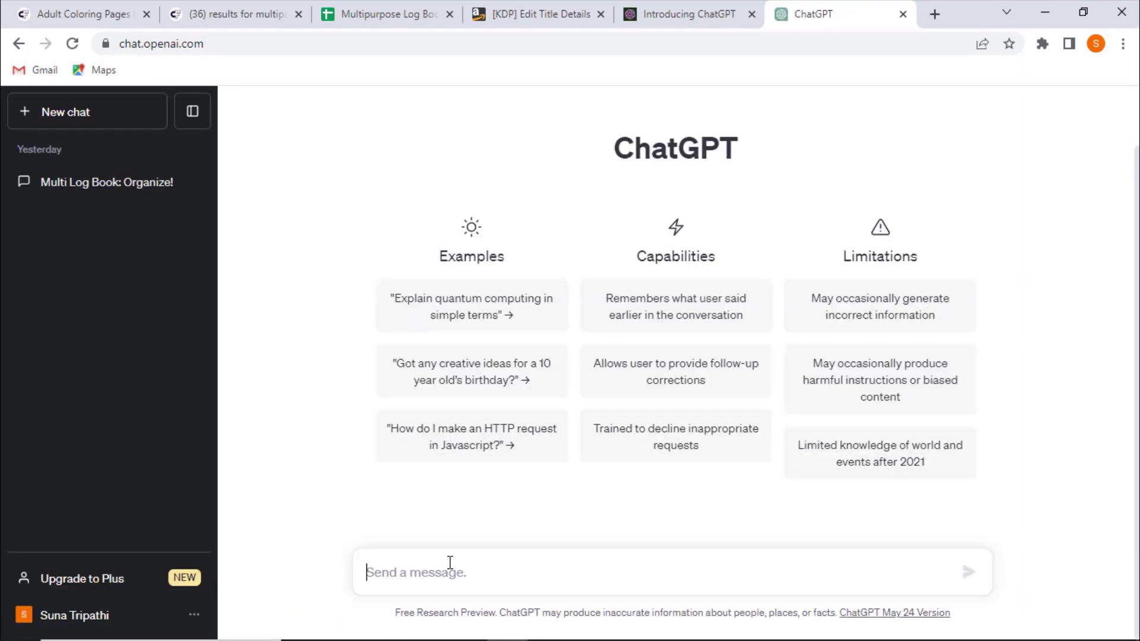
- Ask ChatGPT to write a sales description for multipurpose log book
text(write a sales)
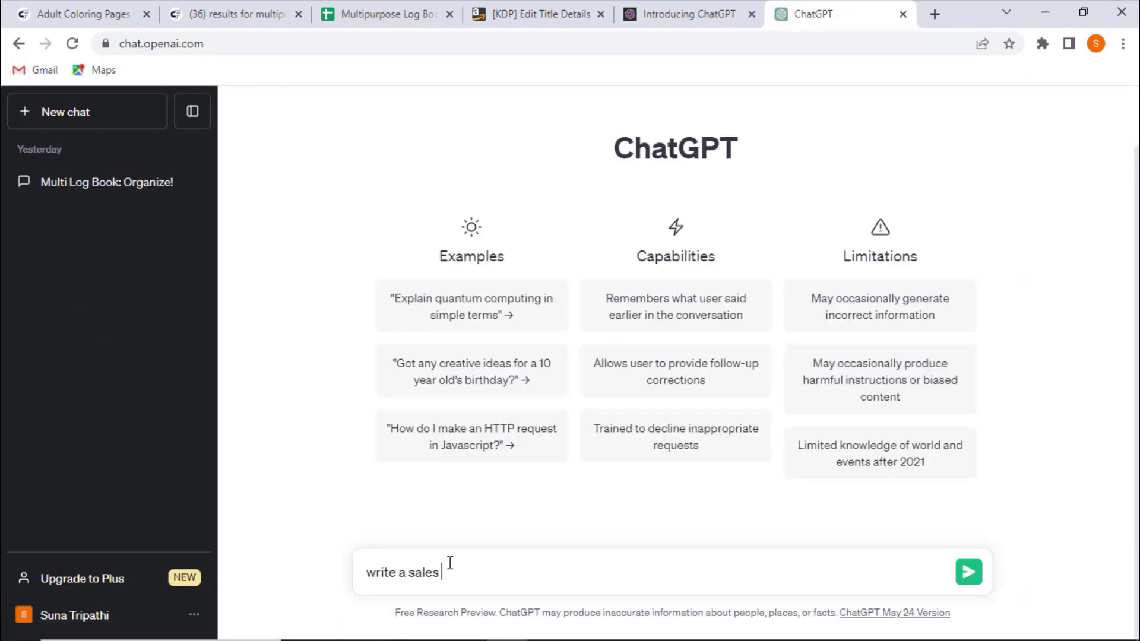
text( description for multipurpose log book)
key(Return)
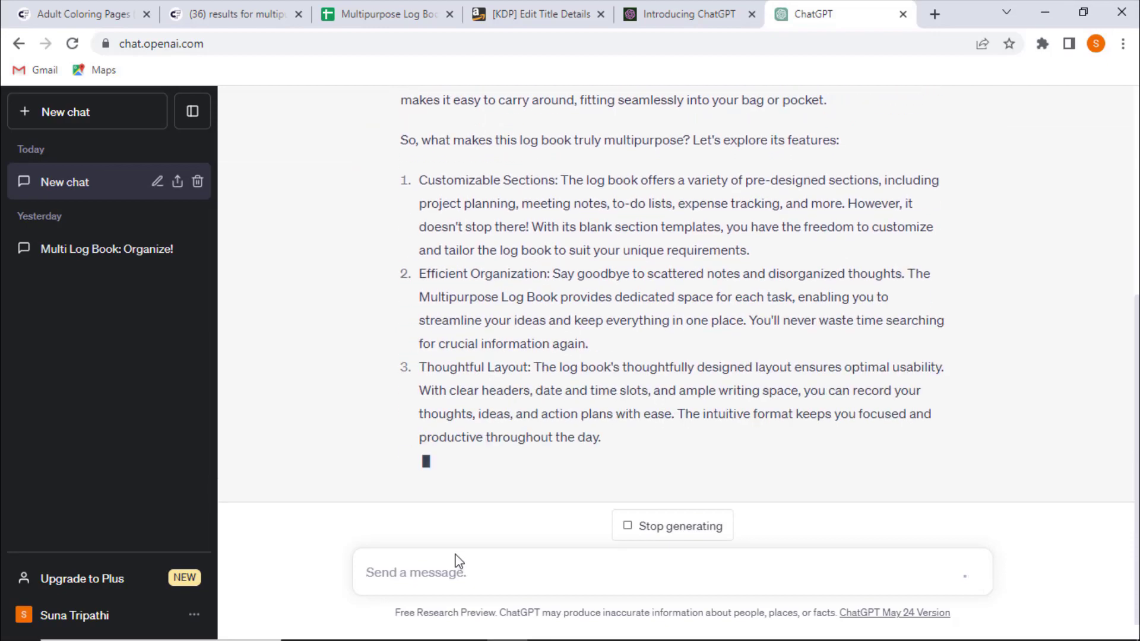
- Copy the generated sales description from ChatGPT and paste it into the book's Description field
scroll(361, 446, up, 9)
drag(401, 168, 891, 482)
key(ctrl+c)
click(689, 15)
click(541, 14)
click(453, 399)
key(ctrl+v)
- Review the pasted text in the Description field
scroll(330, 466, up, 5)
scroll(313, 524, down, 5)
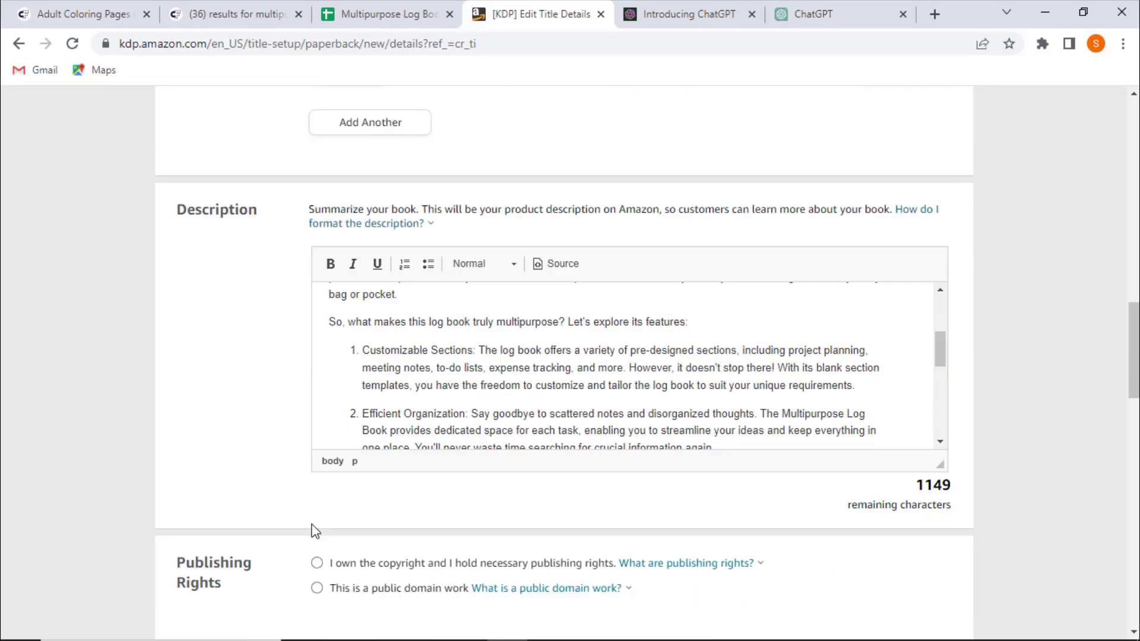
scroll(313, 524, down, 3)
scroll(486, 322, up, 3)
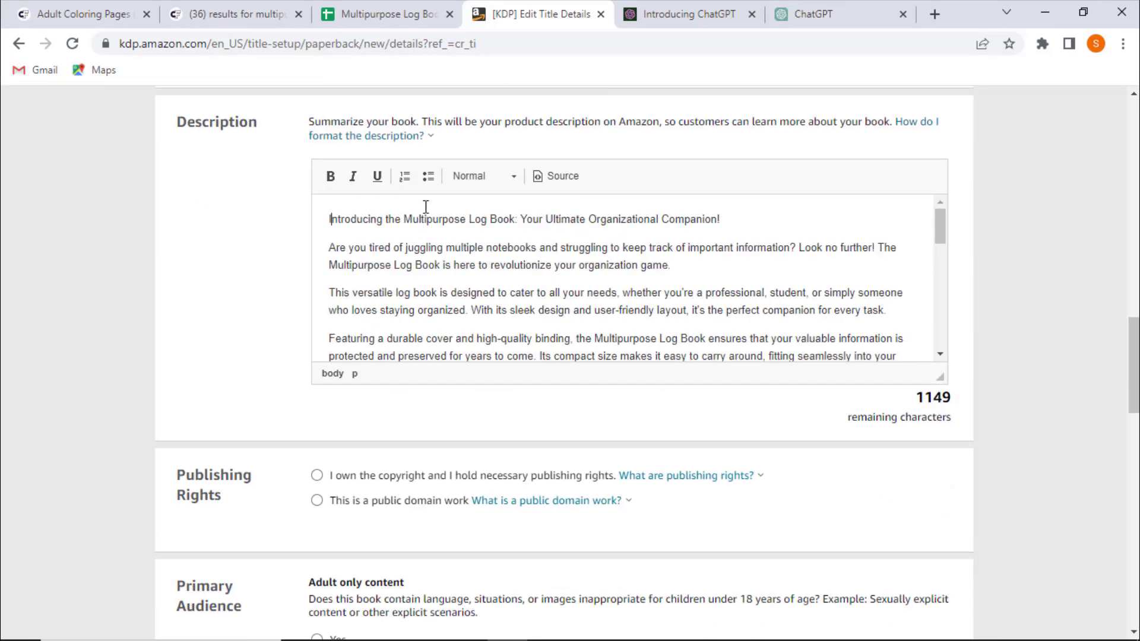
scroll(541, 250, down, 2)
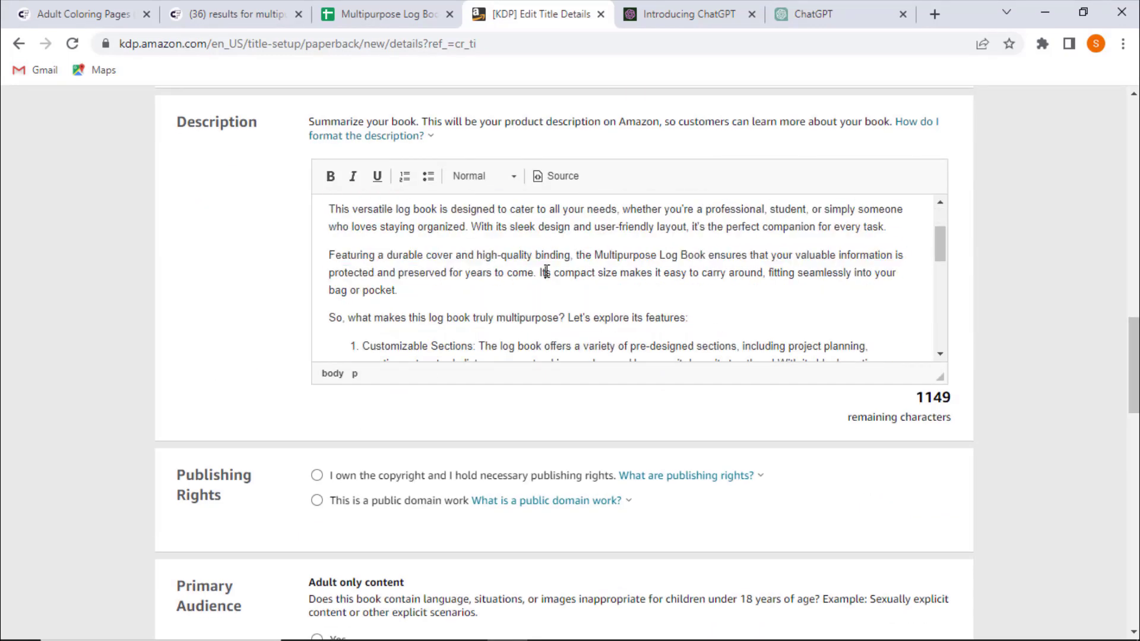
scroll(534, 226, down, 6)
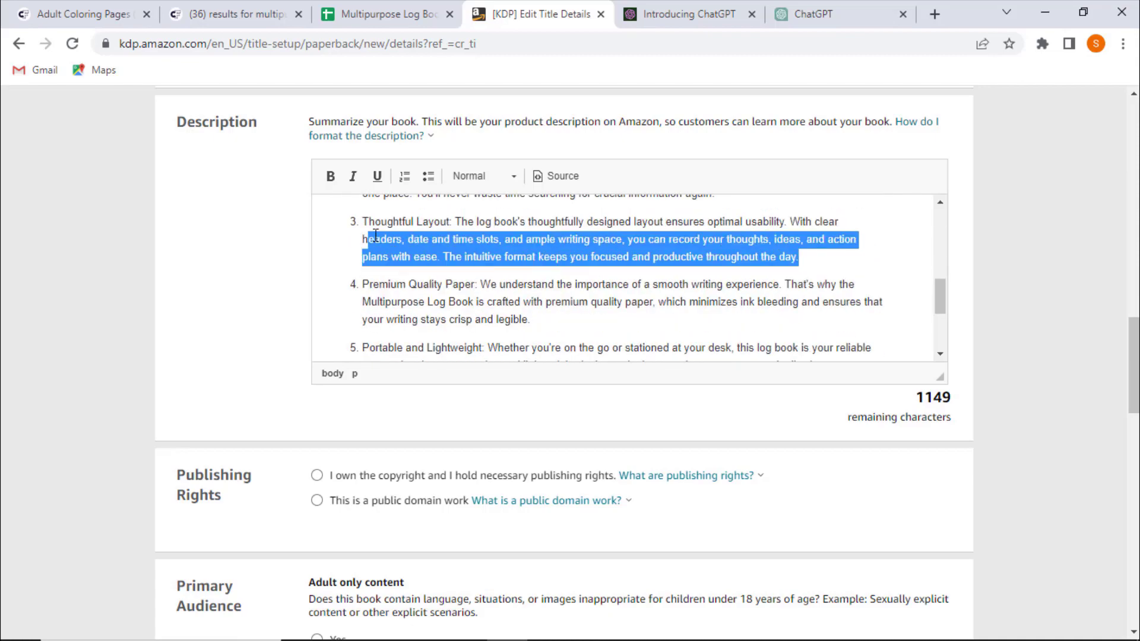
- Delete the numbered feature list and closing lines from the end of the pasted description
drag(384, 240, 386, 338)
scroll(509, 244, down, 10)
drag(596, 167, 348, 108)
key(BackSpace)
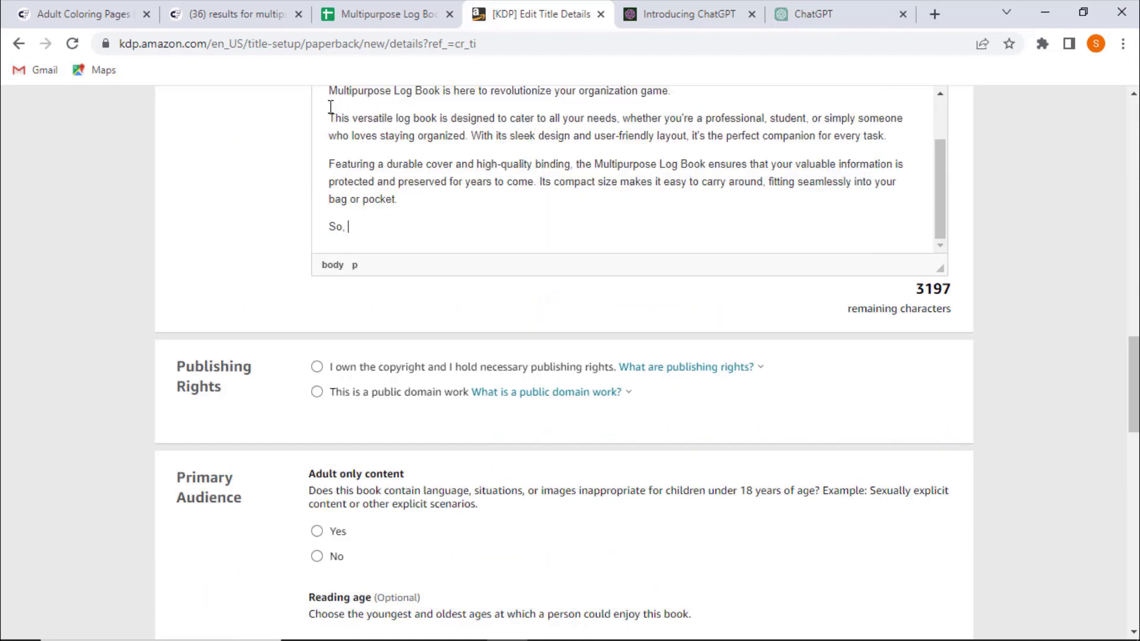
key(BackSpace)
key(BackSpace)
key(BackSpace)
key(BackSpace)
- Ask ChatGPT to write specification for the book
click(840, 11)
scroll(594, 357, down, 1)
click(488, 570)
text(write specification for the book)
key(Return)
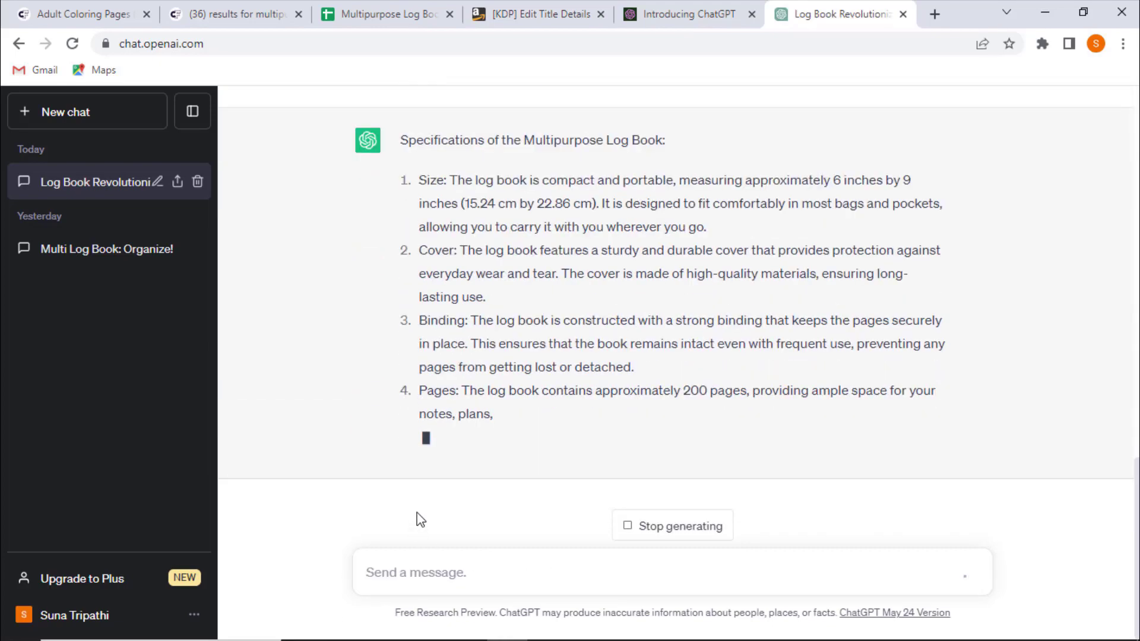
- Copy the specifications from ChatGPT and paste them at the end of the book's description
scroll(445, 461, up, 15)
drag(445, 461, 700, 564)
scroll(878, 445, down, 4)
click(564, 9)
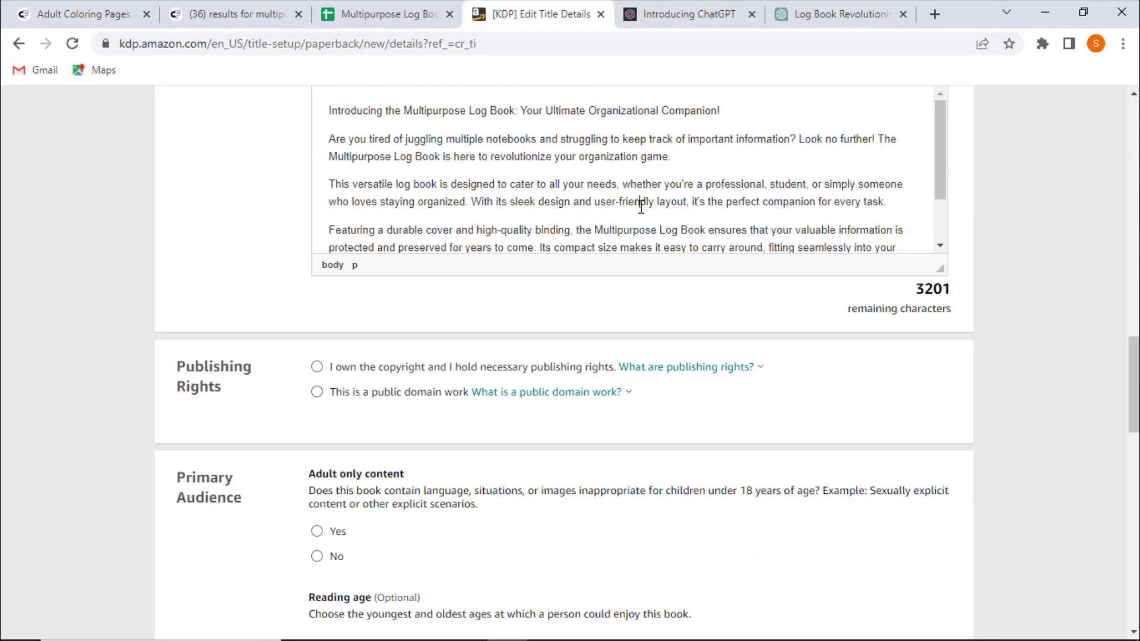
key(ctrl+v)
- Change the size specification to 8.5 inches by 11 inches and remove the sentence about fitting in bags
scroll(629, 226, up, 10)
scroll(641, 364, up, 2)
drag(677, 224, 900, 224)
click(685, 223)
key(BackSpace)
text(8.5)
click(749, 224)
key(BackSpace)
text(11)
drag(793, 224, 904, 224)
key(BackSpace)
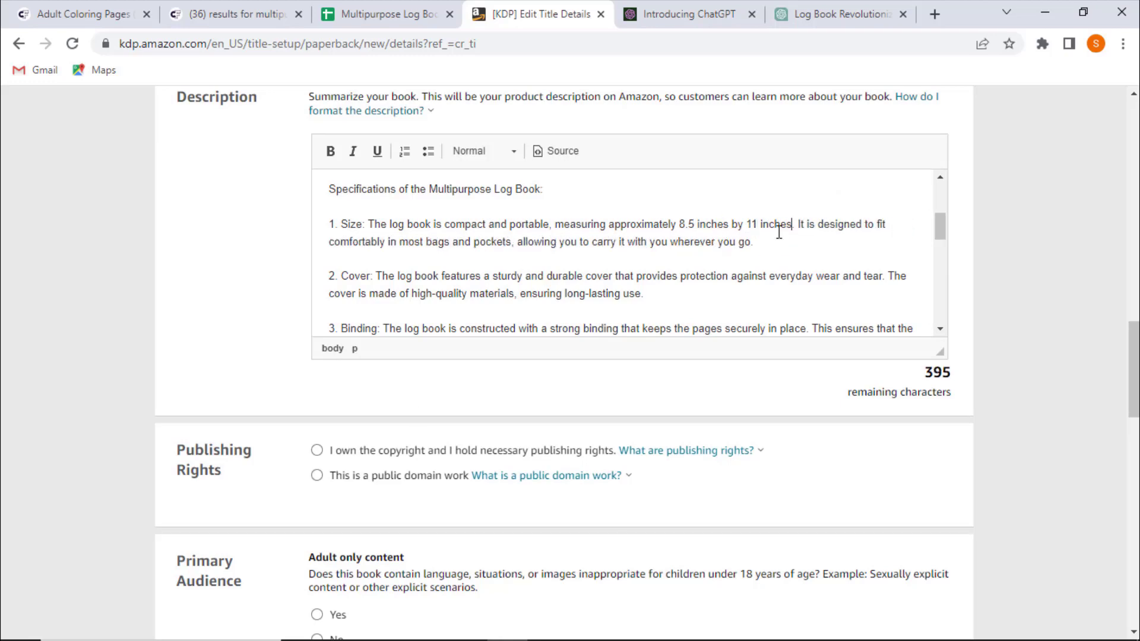
shift+click(753, 242)
key(BackSpace)
- Reword the size line to say the log book is large and has ample writing space
double_click(467, 224)
text(large)
double_click(520, 222)
text(has ample writing space, measuring approximately 8.5 inches by 11 inches.)
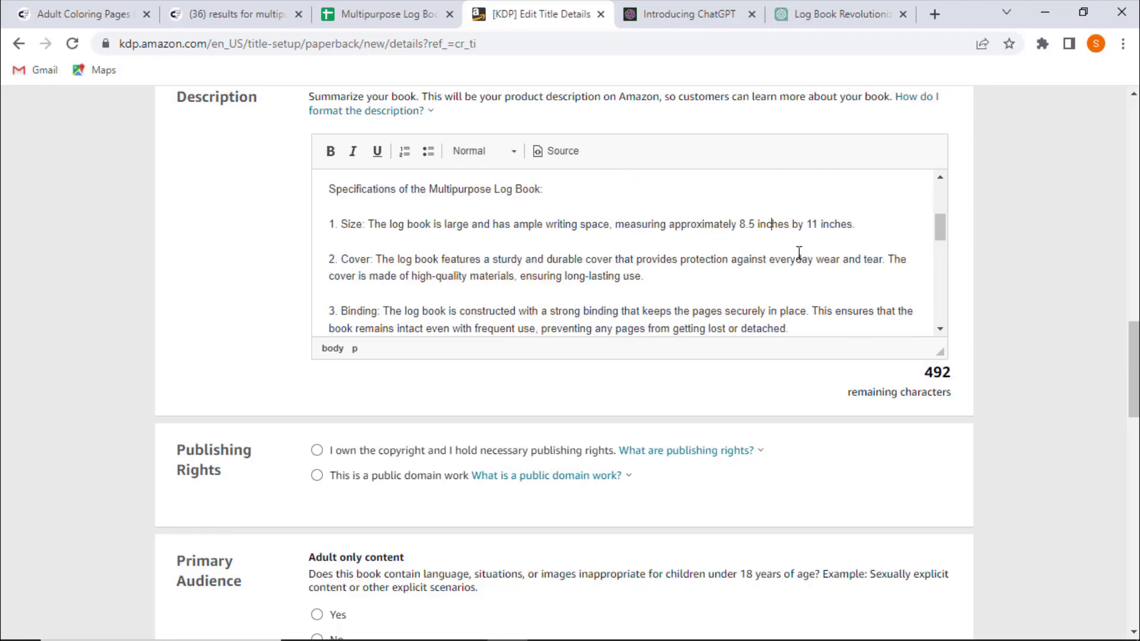
- Remove the cover materials sentence and describe the cover as a durable matte finish cover
drag(678, 278, 886, 259)
key(BackSpace)
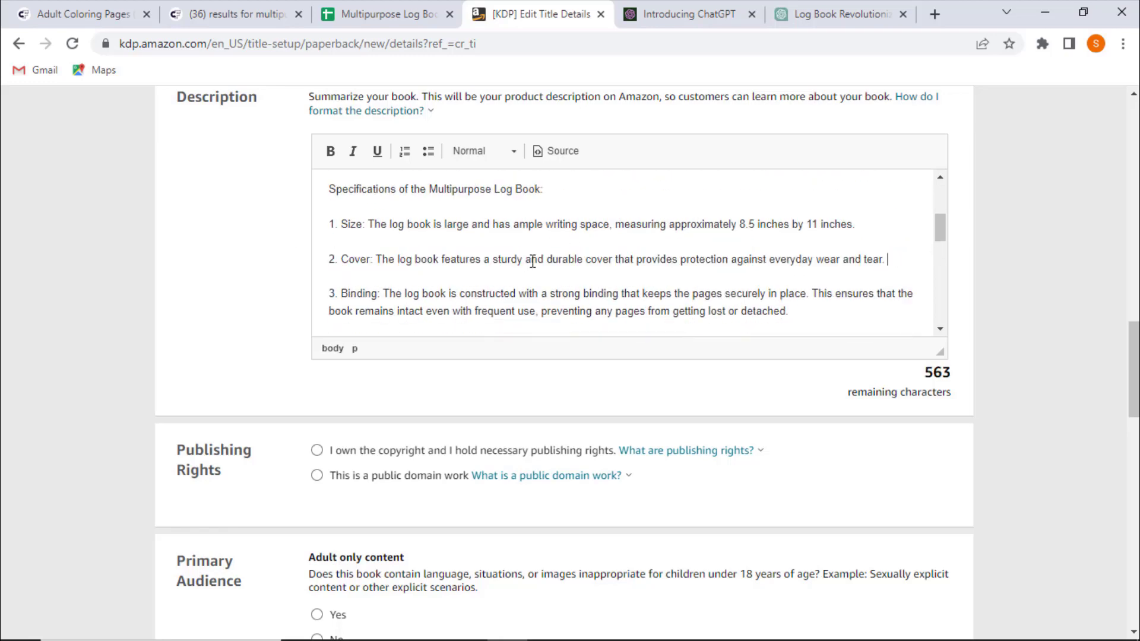
click(585, 259)
text(matte finish)
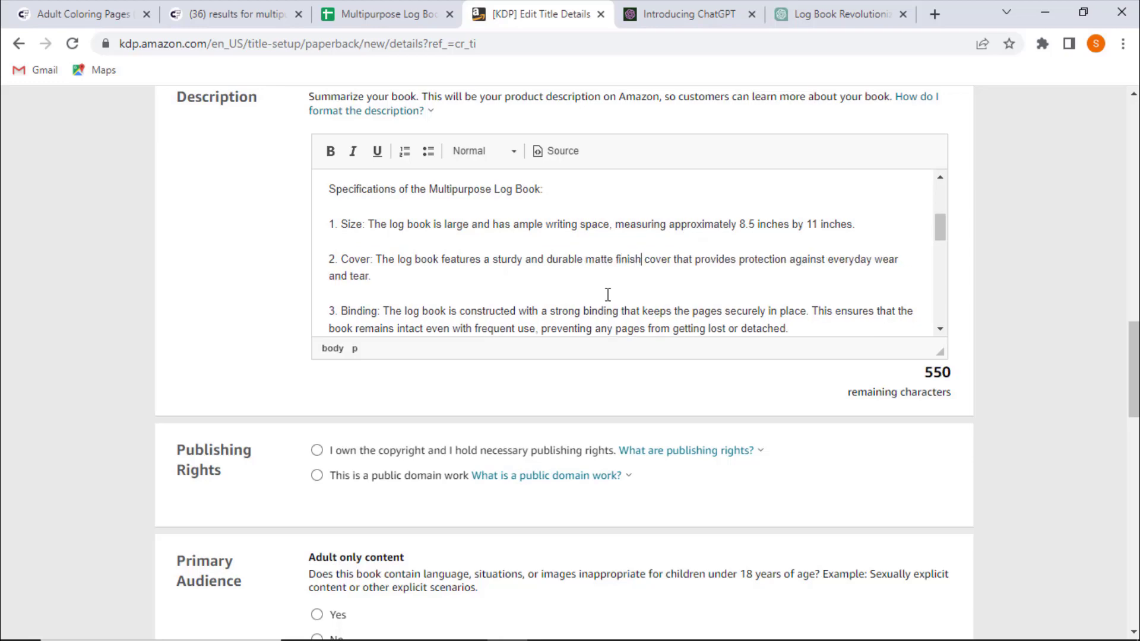
- Delete the Layout item from the specifications list in the description
scroll(580, 223, down, 2)
scroll(852, 230, down, 2)
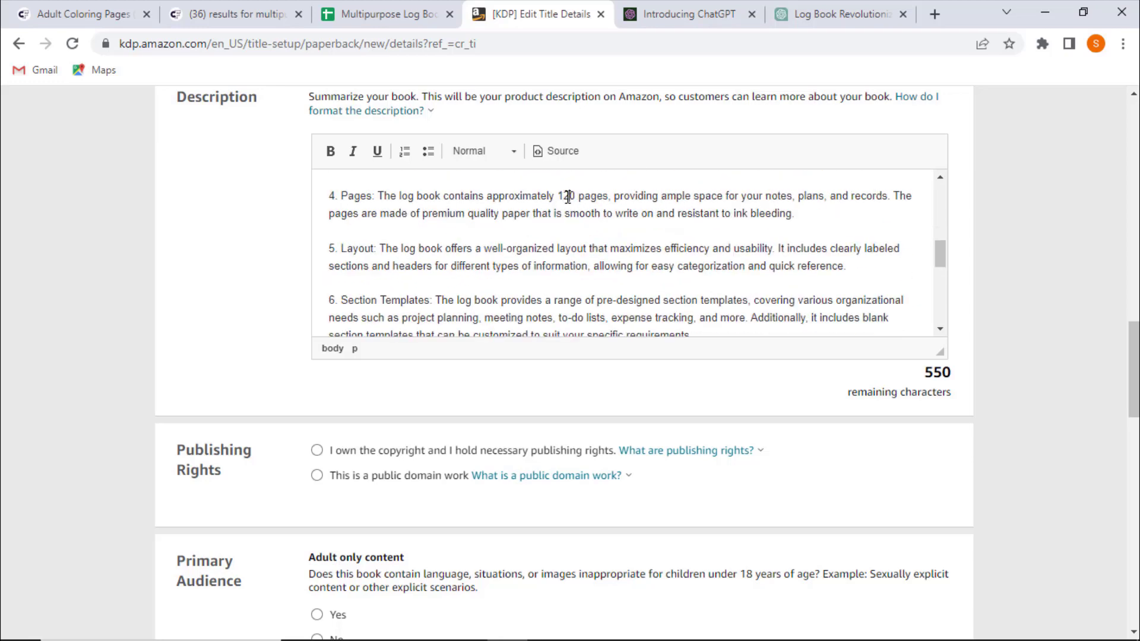
scroll(580, 241, down, 1)
scroll(580, 242, up, 1)
mouse_move(329, 248)
mouse_down()
mouse_move(848, 267)
mouse_move(329, 236)
mouse_up()
key(BackSpace)
key(BackSpace)
key(BackSpace)
scroll(751, 254, down, 1)
key(BackSpace)
key(BackSpace)
triple_click(434, 265)
key(BackSpace)
- Delete the Section Templates and following extra items, renumbering Suitable for Various Users as item 5
scroll(429, 265, up, 1)
triple_click(554, 266)
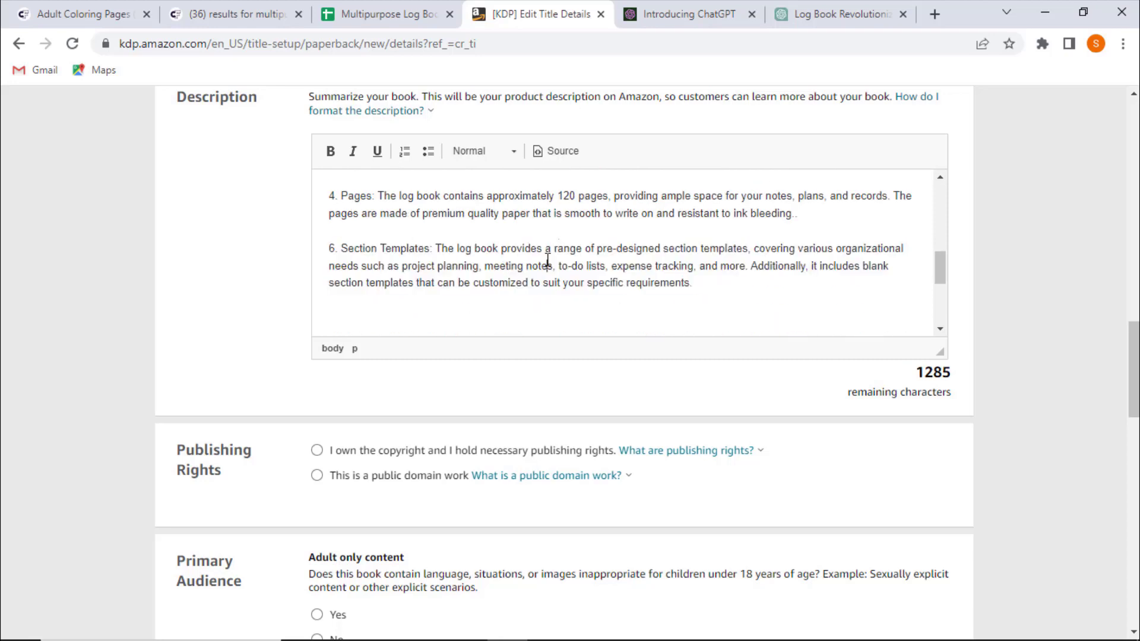
triple_click(548, 259)
key(BackSpace)
key(BackSpace)
click(336, 266)
key(BackSpace)
scroll(456, 249, up, 4)
text(5)
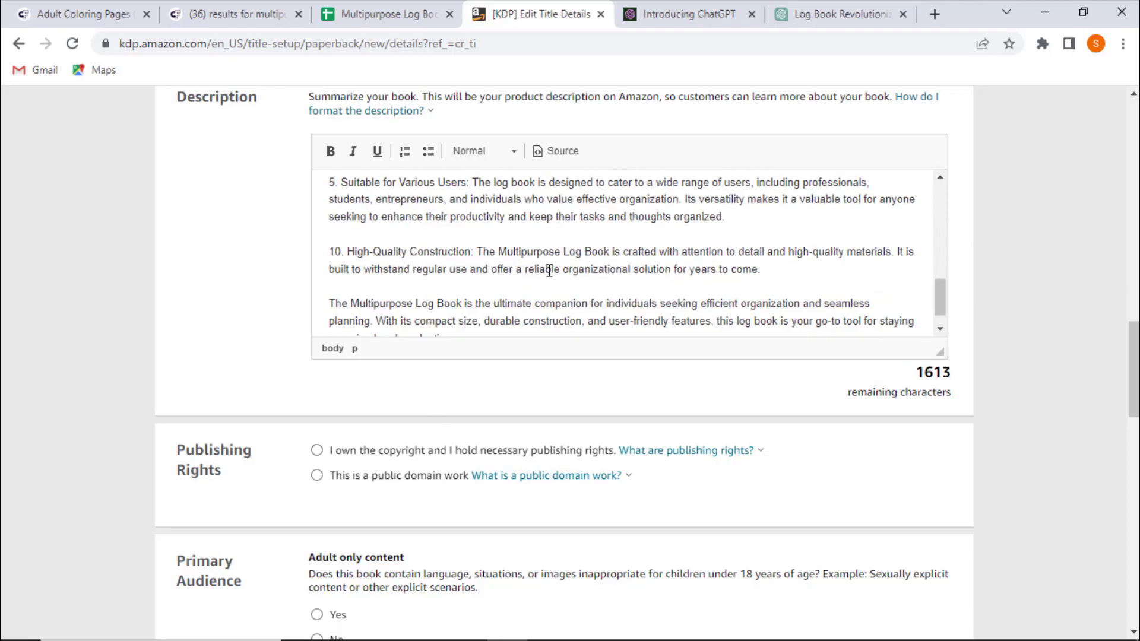
- Renumber the High-Quality Construction item from 10 to 7
click(338, 256)
key(BackSpace)
key(BackSpace)
text(7)
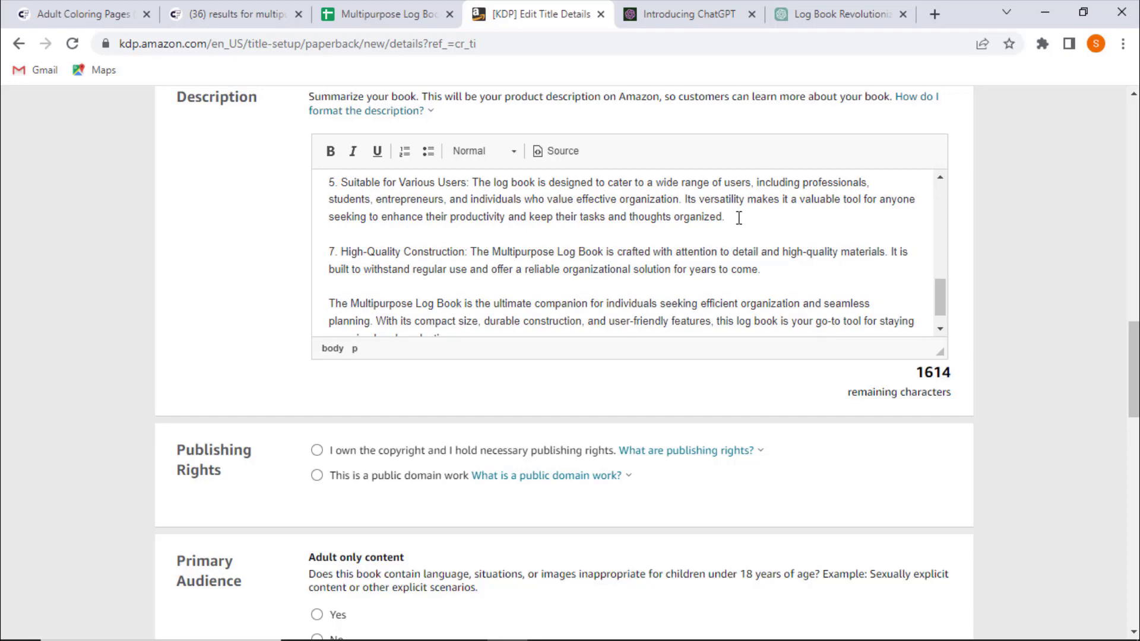
- Add to the Suitable for Various Users item that it can be used to track Daily Activity, Inventory, Time, Income and Expenses, Equipment, Orders, Donations, Visitors or Mileage
scroll(706, 234, up, 3)
scroll(594, 278, down, 4)
scroll(623, 283, up, 2)
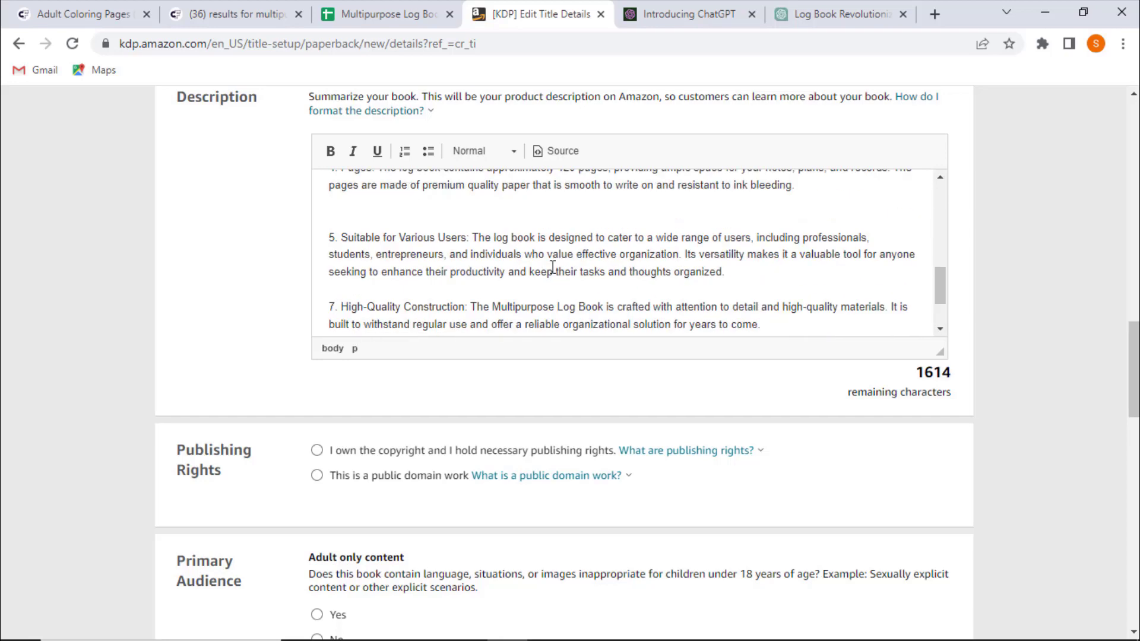
drag(729, 274, 345, 237)
click(459, 234)
click(743, 273)
text(It can be used to track)
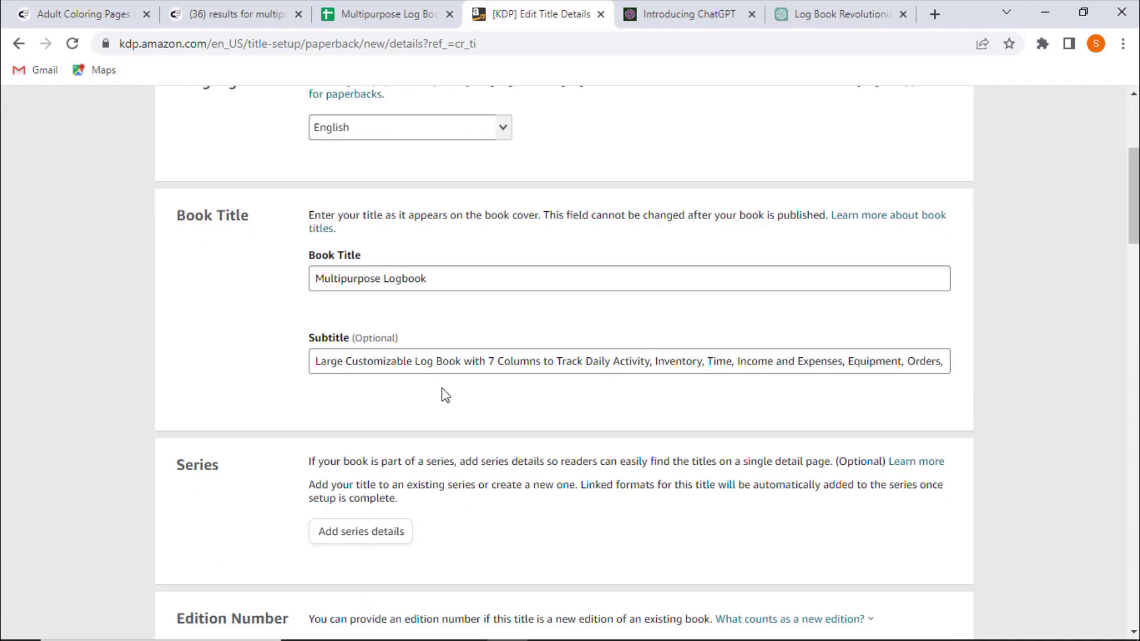
drag(582, 359, 868, 344)
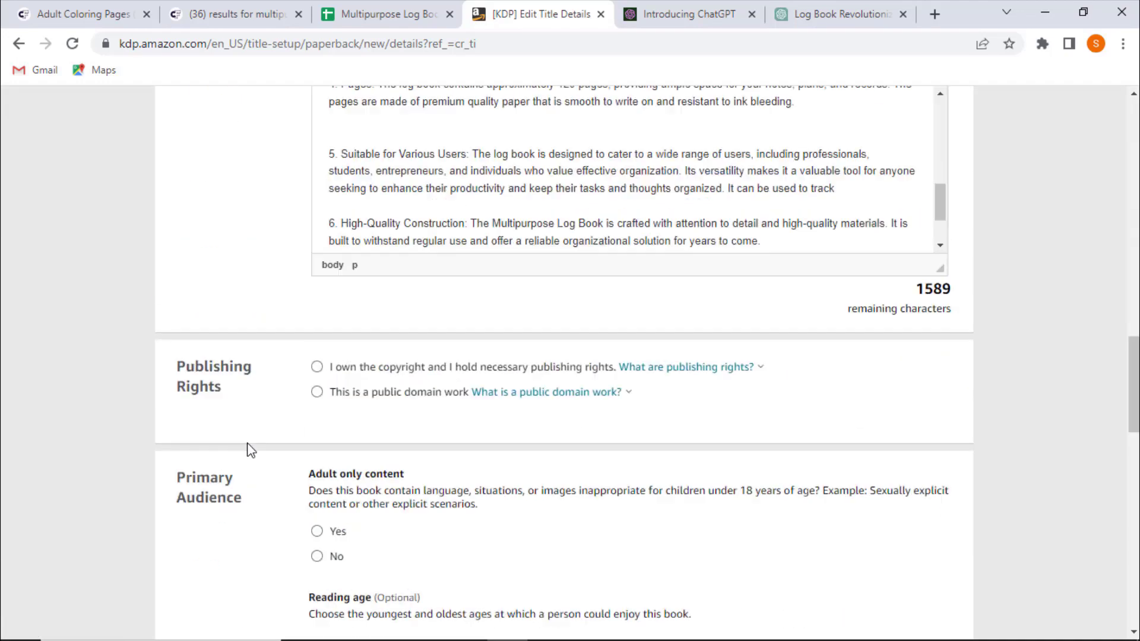
scroll(250, 450, down, 4)
scroll(251, 450, up, 4)
click(829, 288)
text(: Daily Activity, Inventory, Time, Income and Expenses, Equipment, Orders, Donations, Visitors or Mileage)
- Make the opening headline of the description bold
scroll(407, 247, down, 5)
scroll(362, 206, up, 10)
triple_click(550, 196)
key(ctrl+b)
click(432, 242)
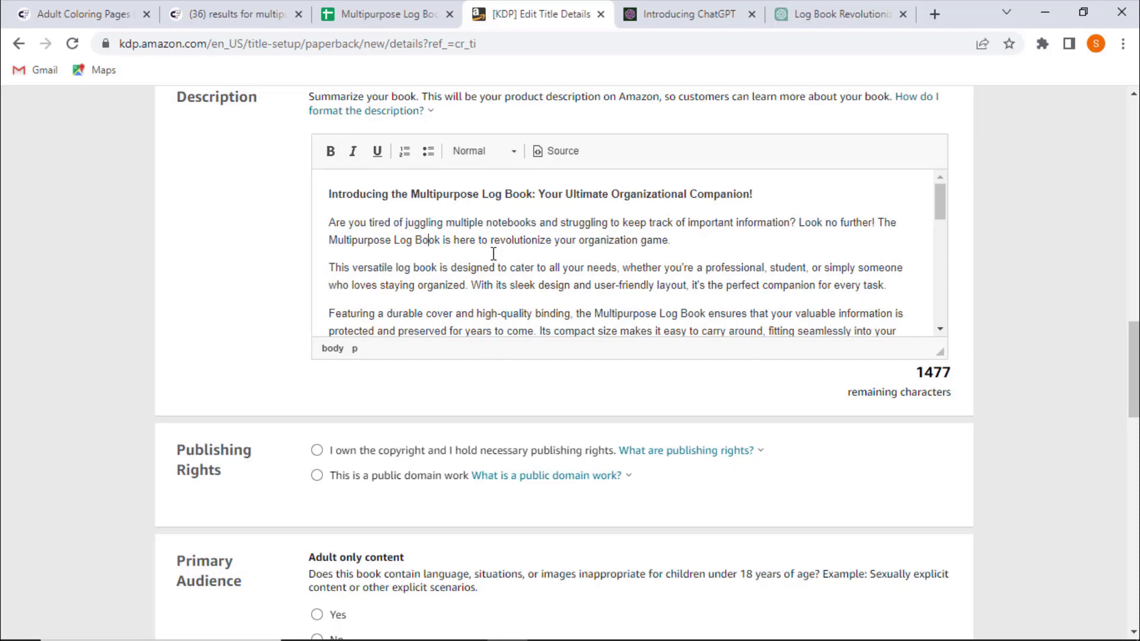
- Remove the extra blank line after the Pages item in the description
scroll(493, 254, down, 2)
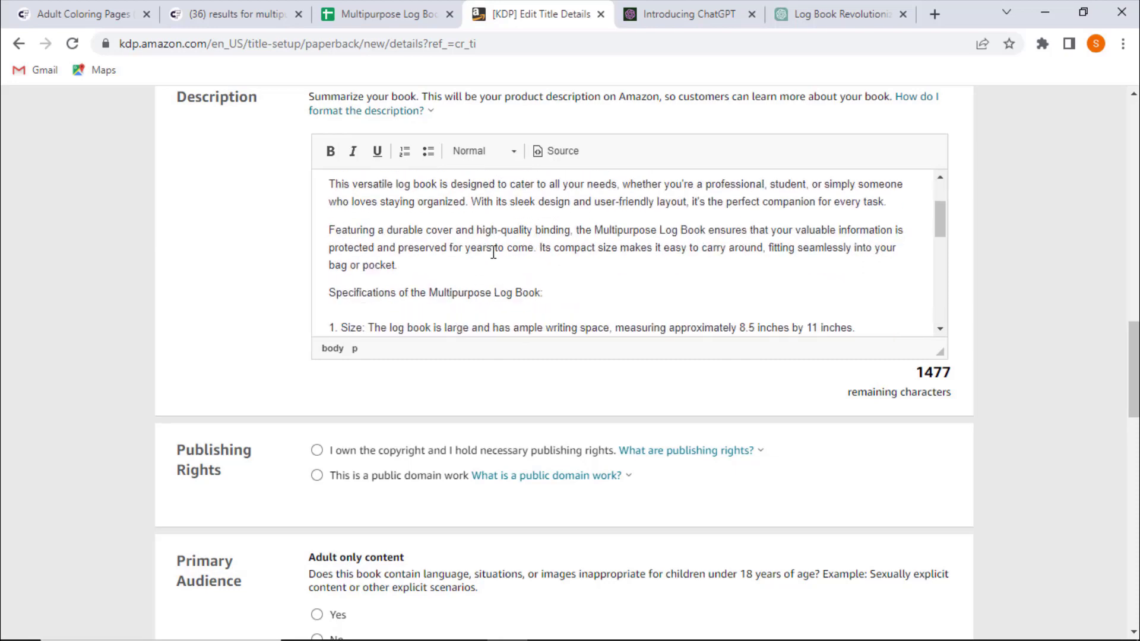
scroll(493, 255, down, 2)
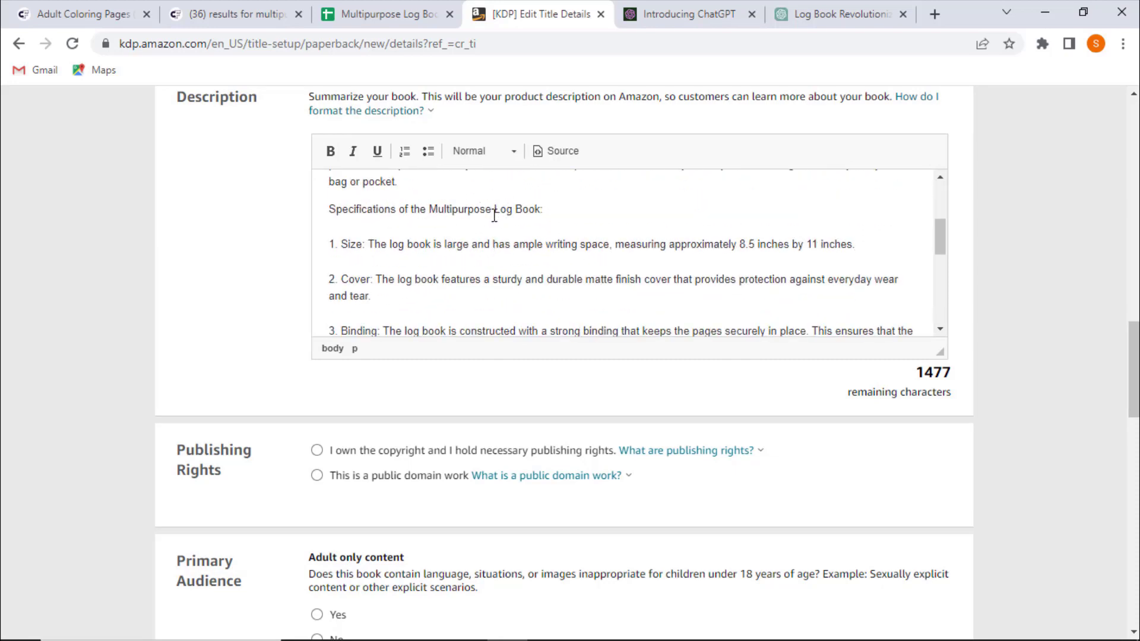
scroll(502, 215, down, 8)
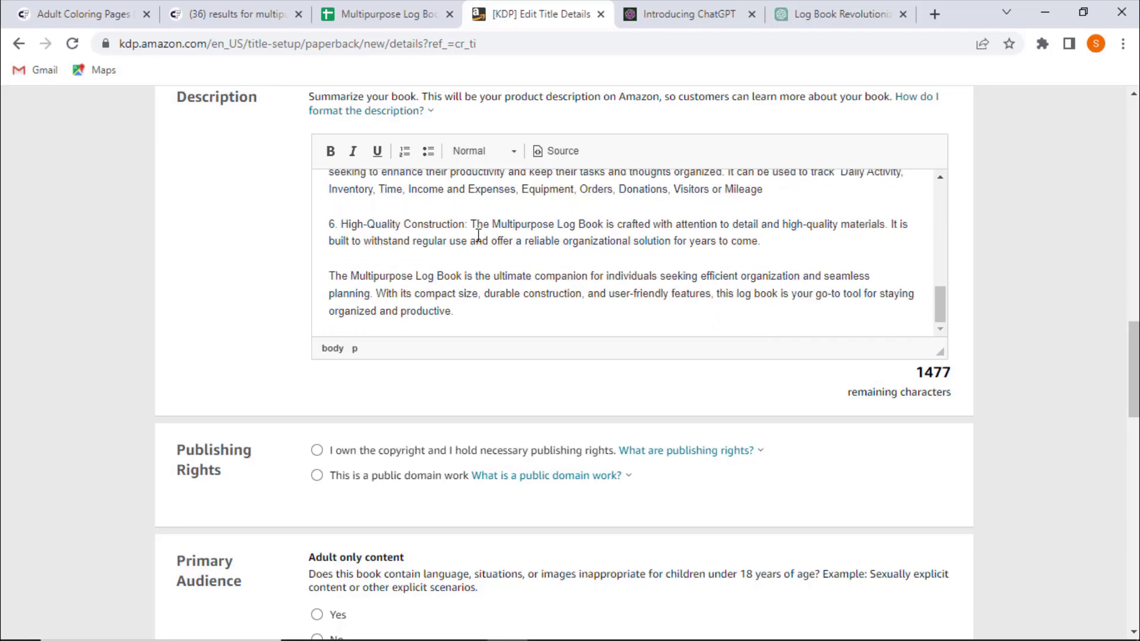
scroll(478, 235, up, 4)
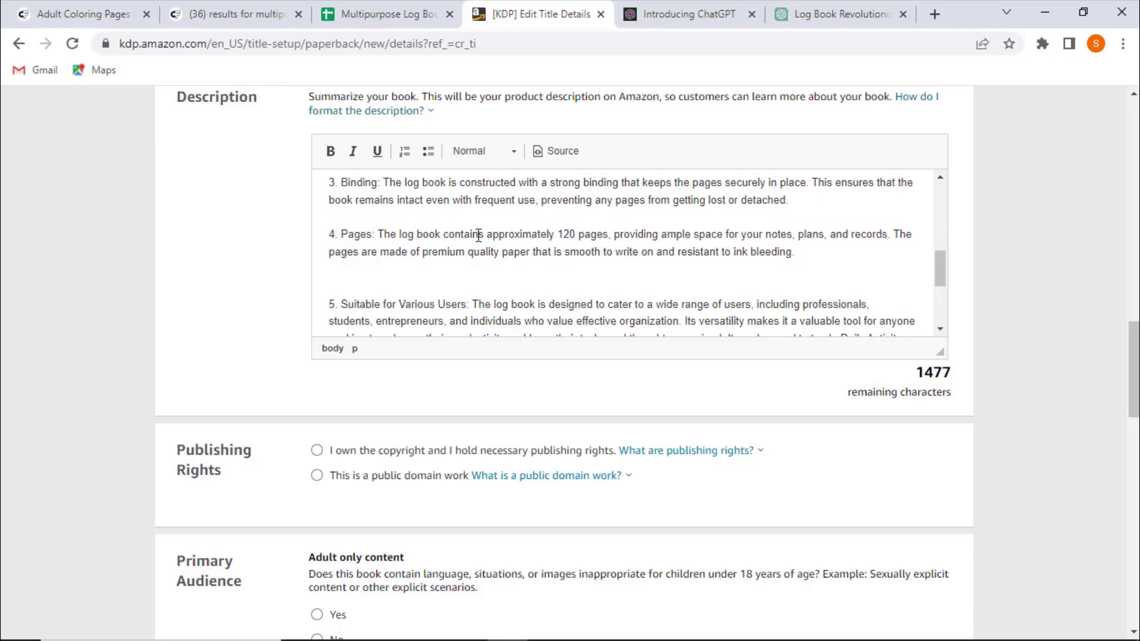
click(454, 270)
key(BackSpace)
- Close the two ChatGPT browser tabs
scroll(496, 260, up, 4)
scroll(495, 260, up, 4)
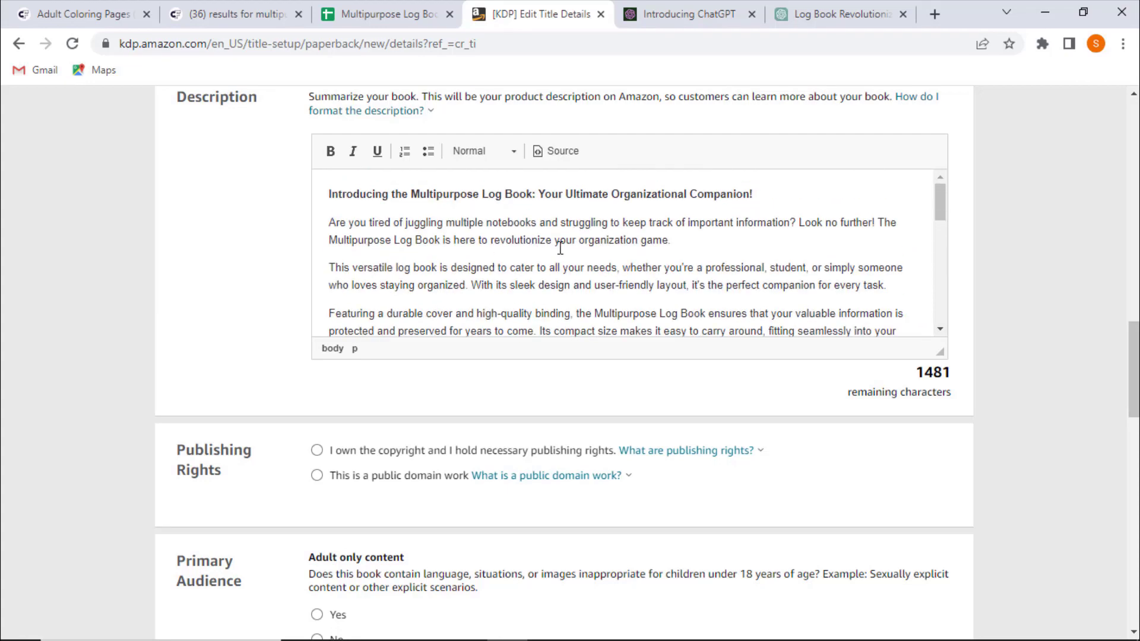
scroll(561, 235, down, 5)
scroll(564, 238, down, 4)
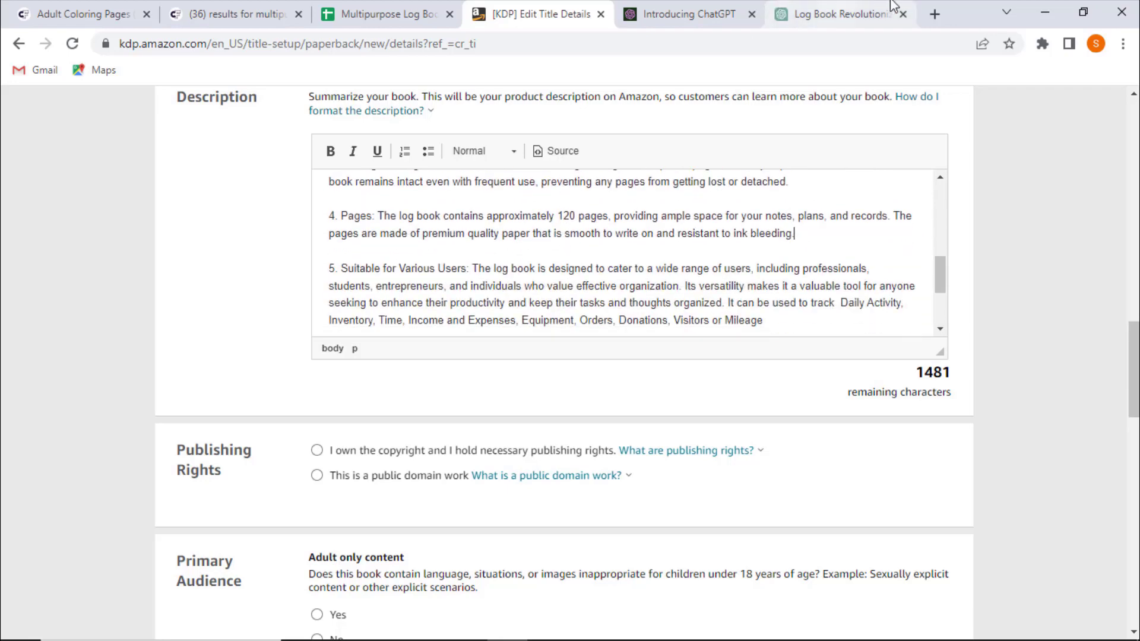
click(902, 14)
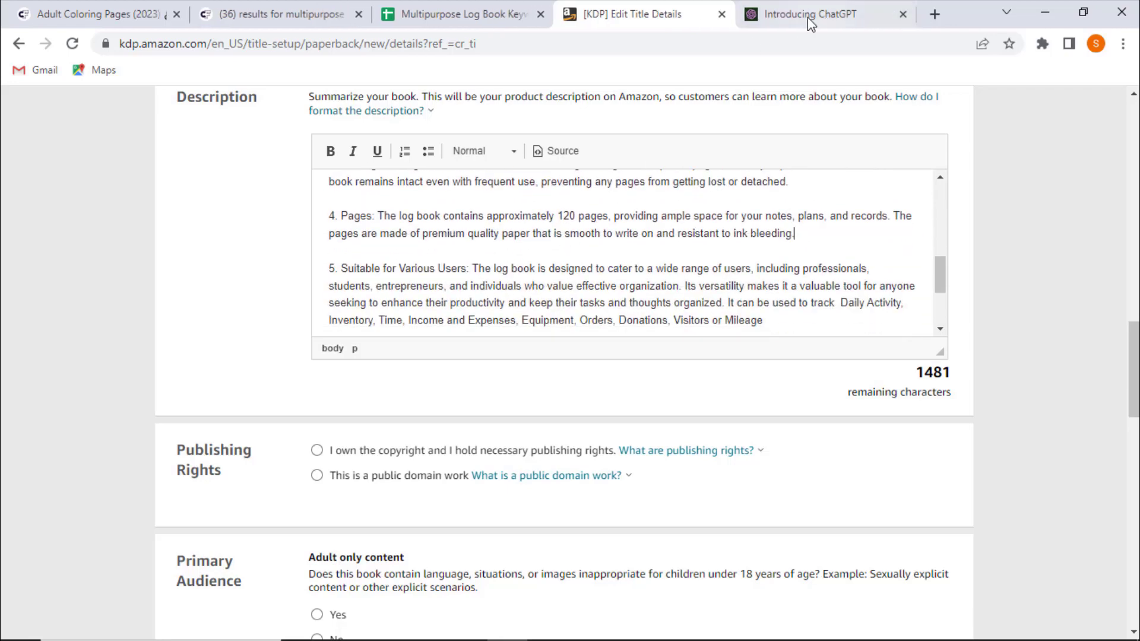
click(902, 14)
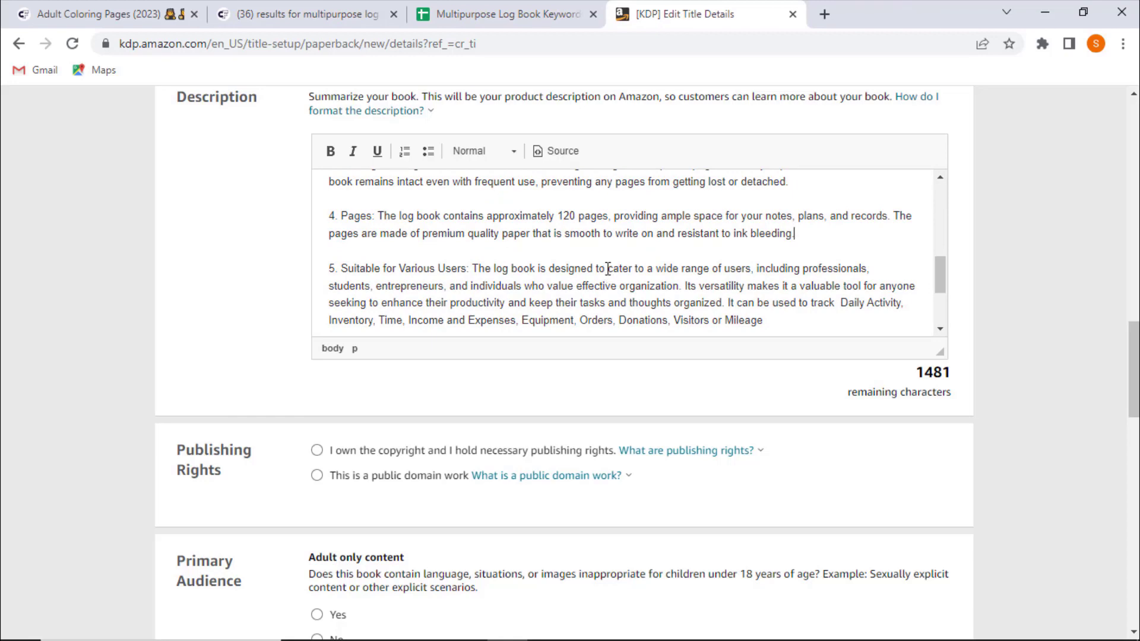
- Declare that you own the copyright and hold the necessary publishing rights
scroll(608, 269, down, 6)
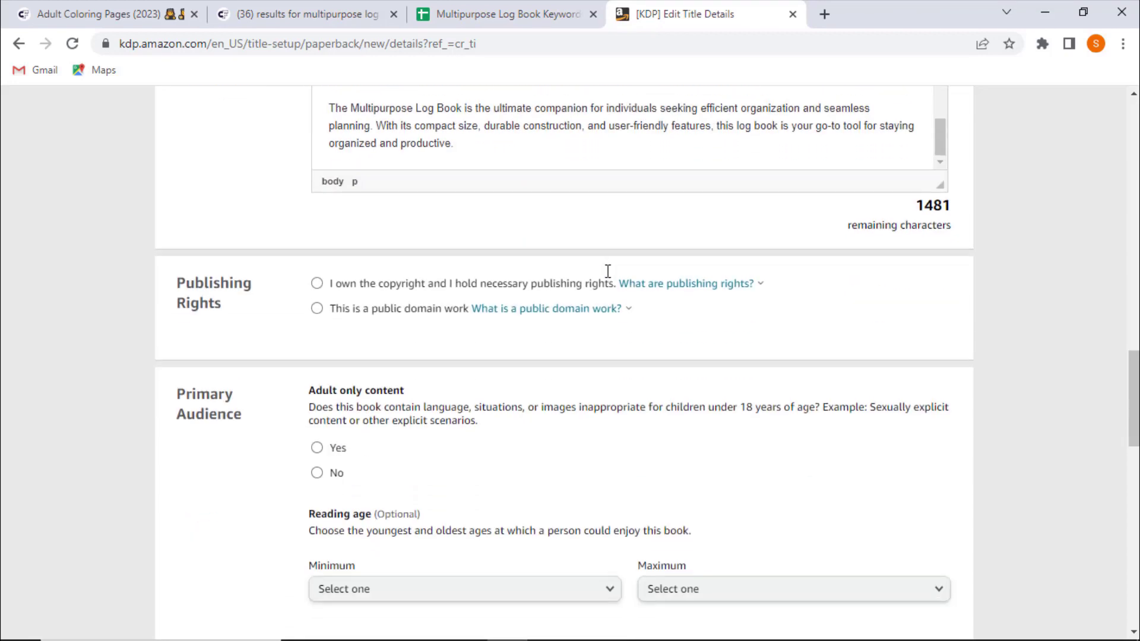
scroll(293, 226, up, 3)
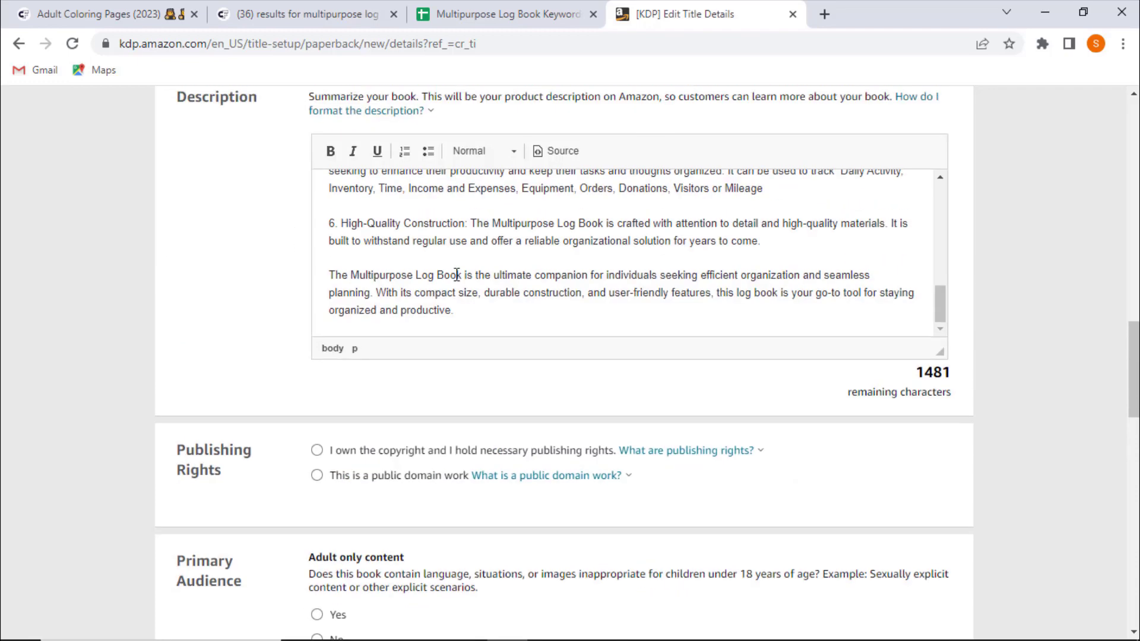
scroll(456, 274, up, 2)
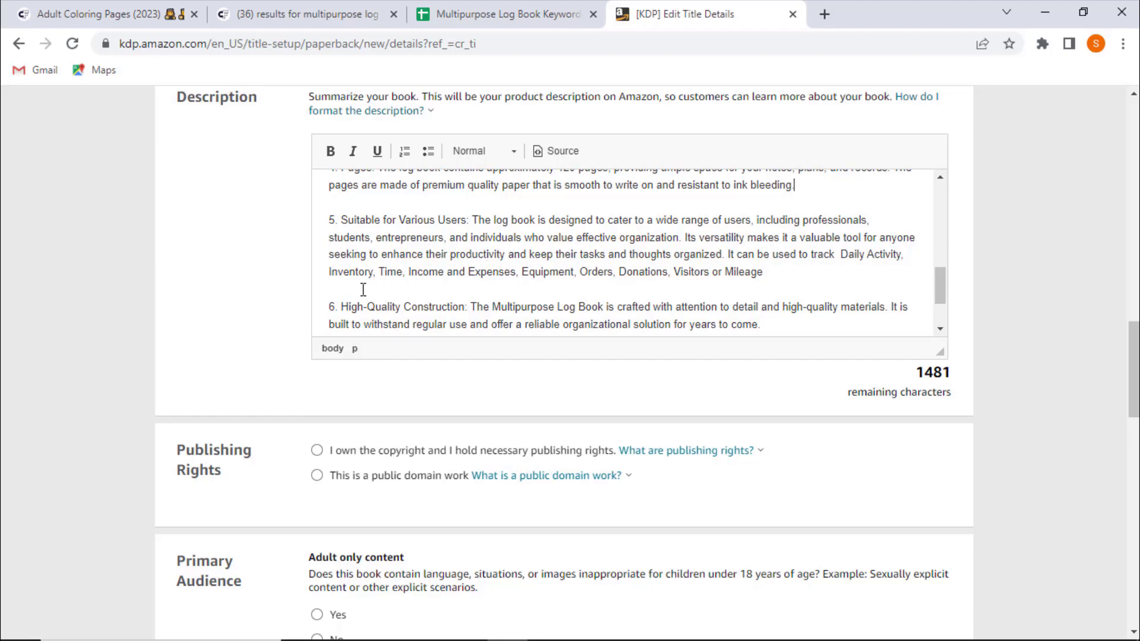
scroll(199, 294, down, 1)
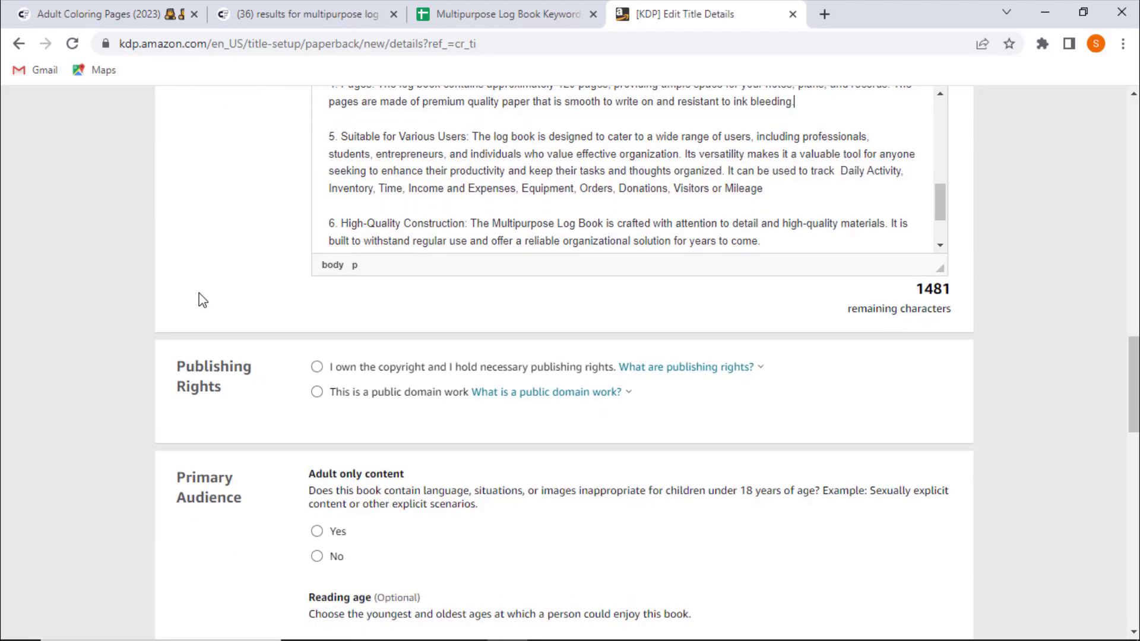
scroll(196, 279, down, 1)
click(317, 283)
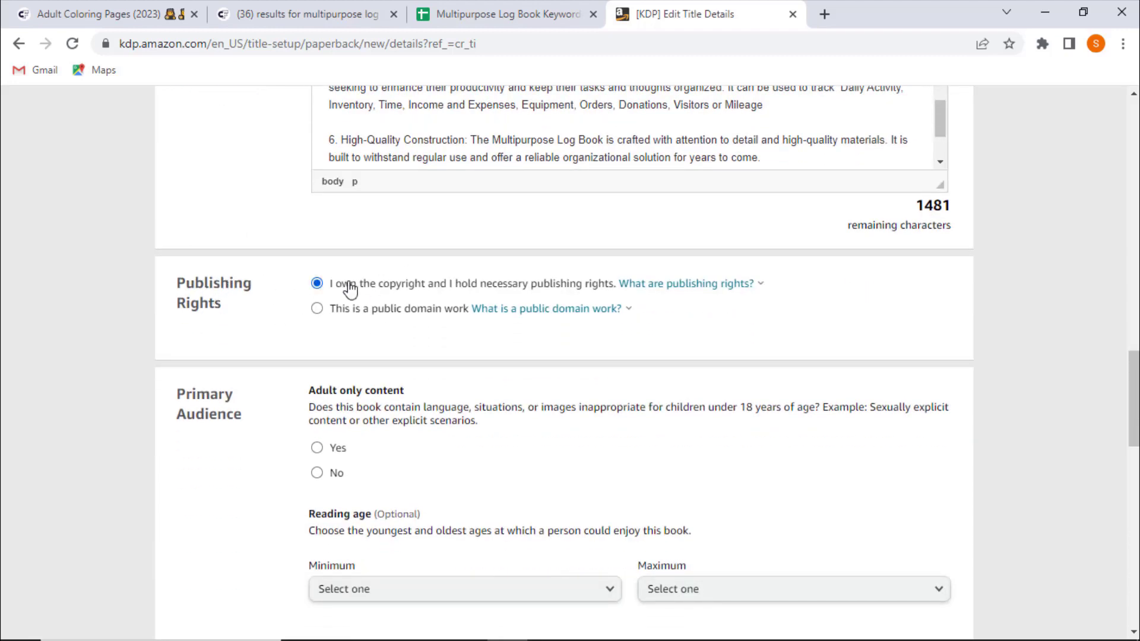
- Mark the book as not containing adult-only content
scroll(67, 361, down, 3)
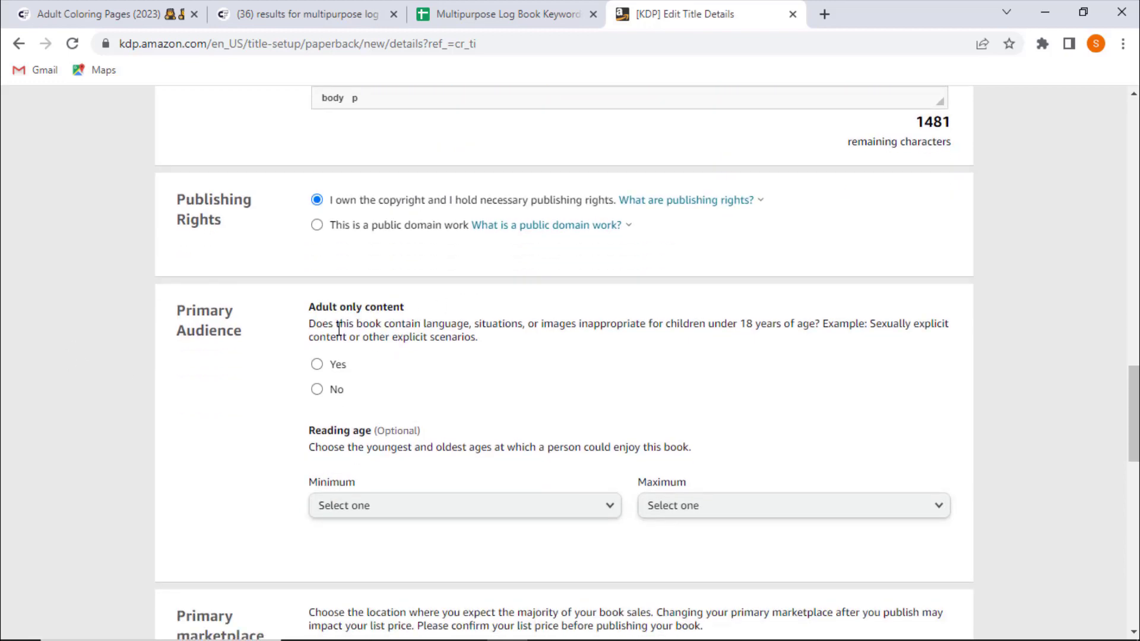
click(319, 223)
scroll(146, 347, down, 1)
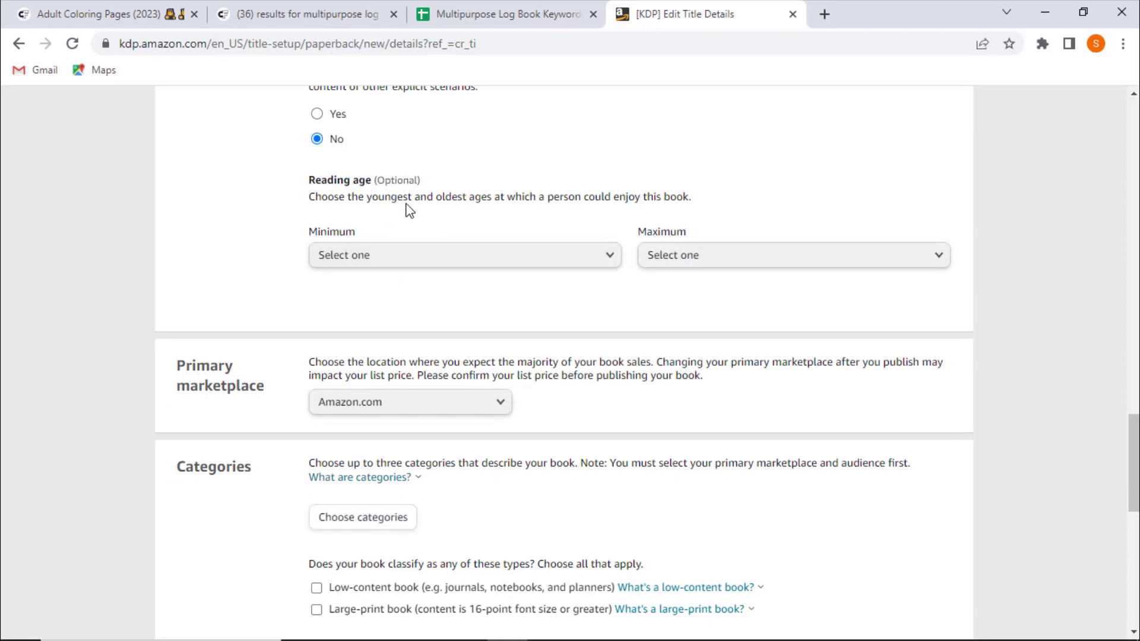
- Keep Amazon.com as the primary marketplace and mark the book as a low-content book
scroll(255, 288, down, 3)
click(357, 235)
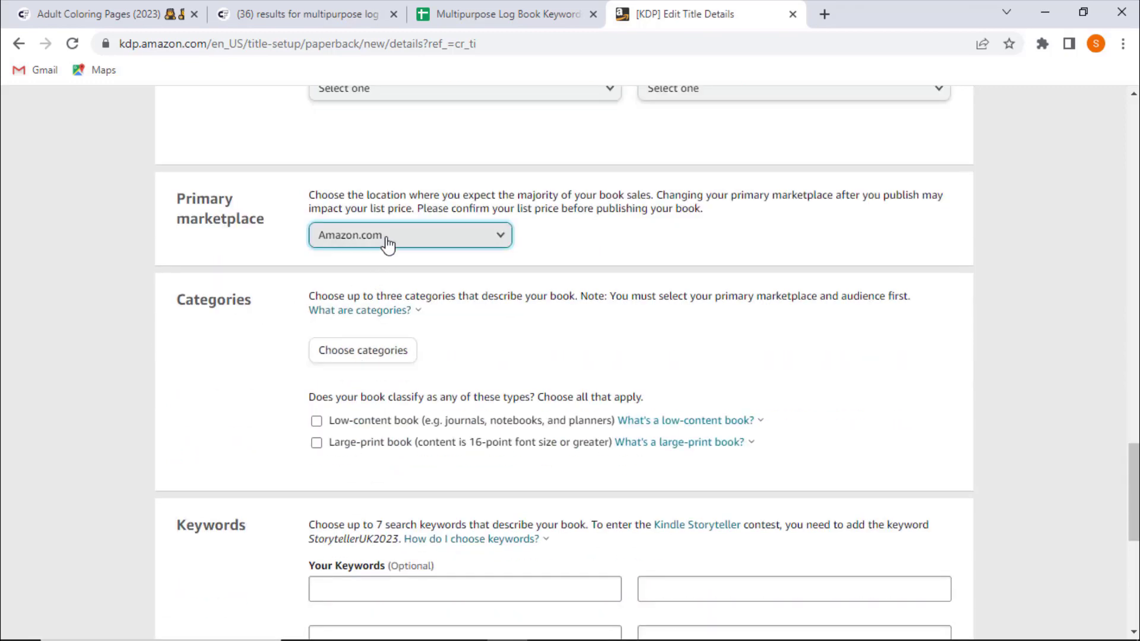
click(356, 237)
scroll(249, 255, down, 3)
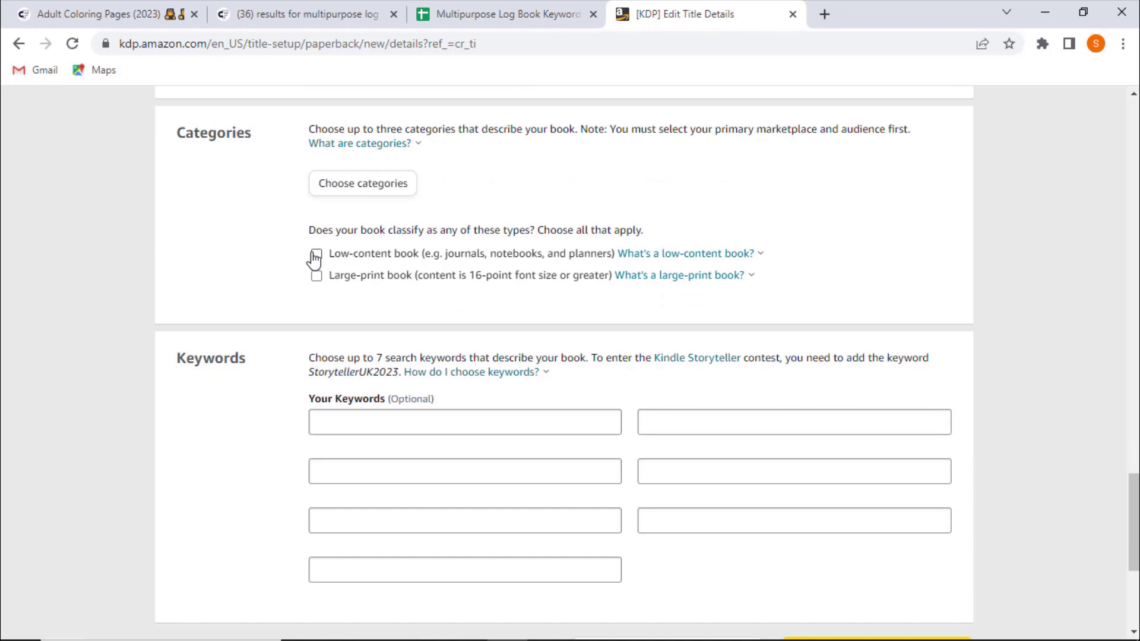
click(352, 259)
- Open the category chooser and select Books › Business & Money › Accounting › Bookkeeping as a placement
click(383, 196)
scroll(395, 297, down, 2)
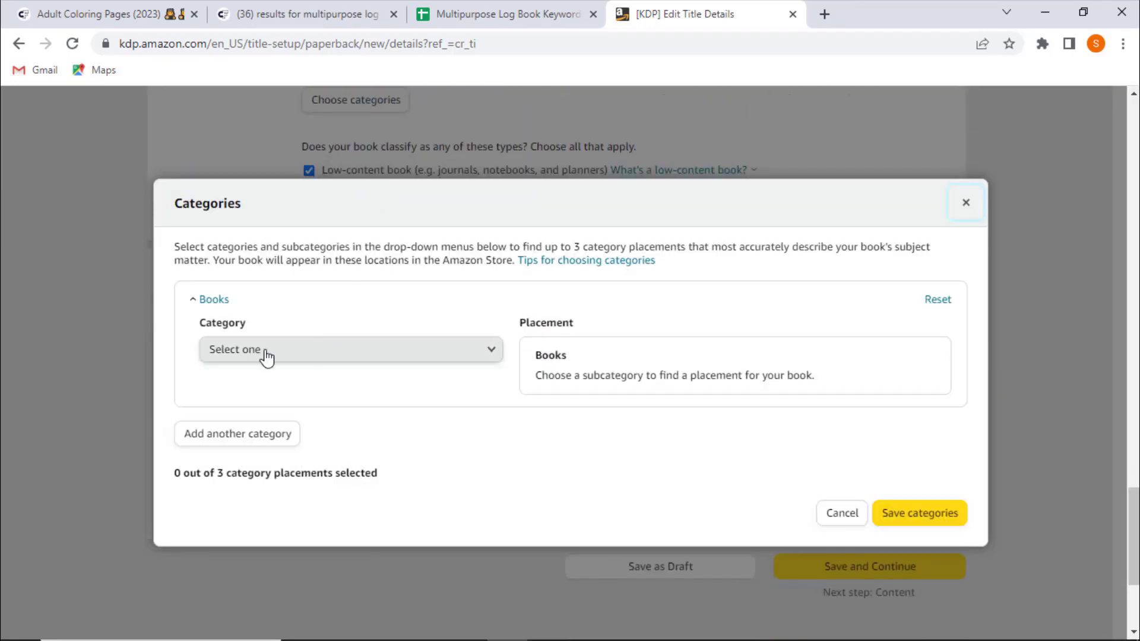
click(349, 353)
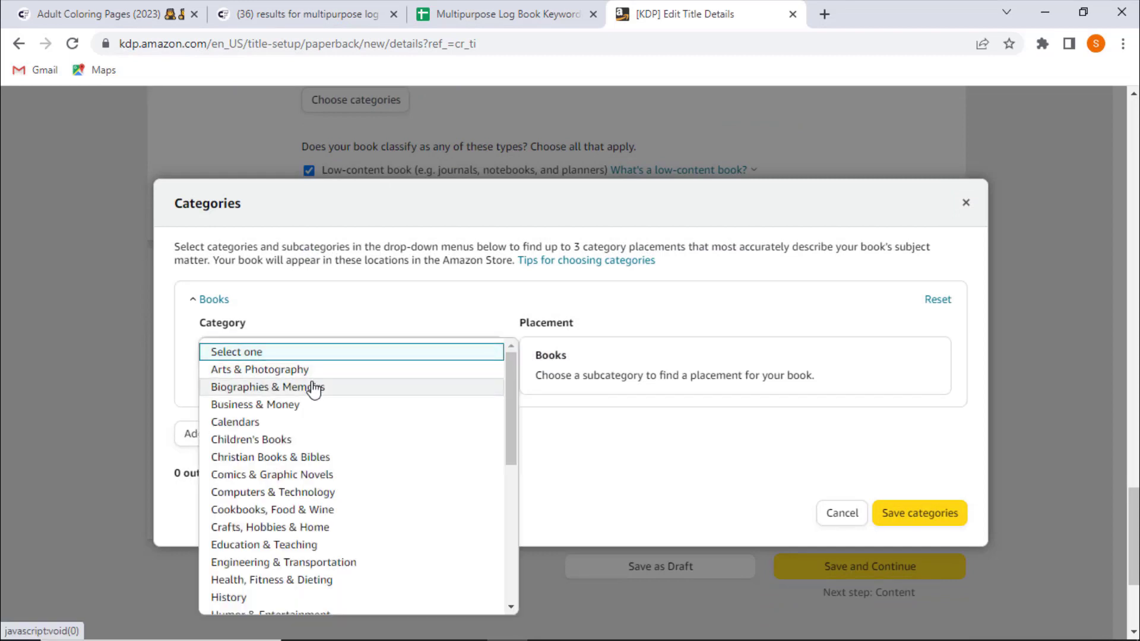
click(306, 403)
click(367, 404)
click(367, 404)
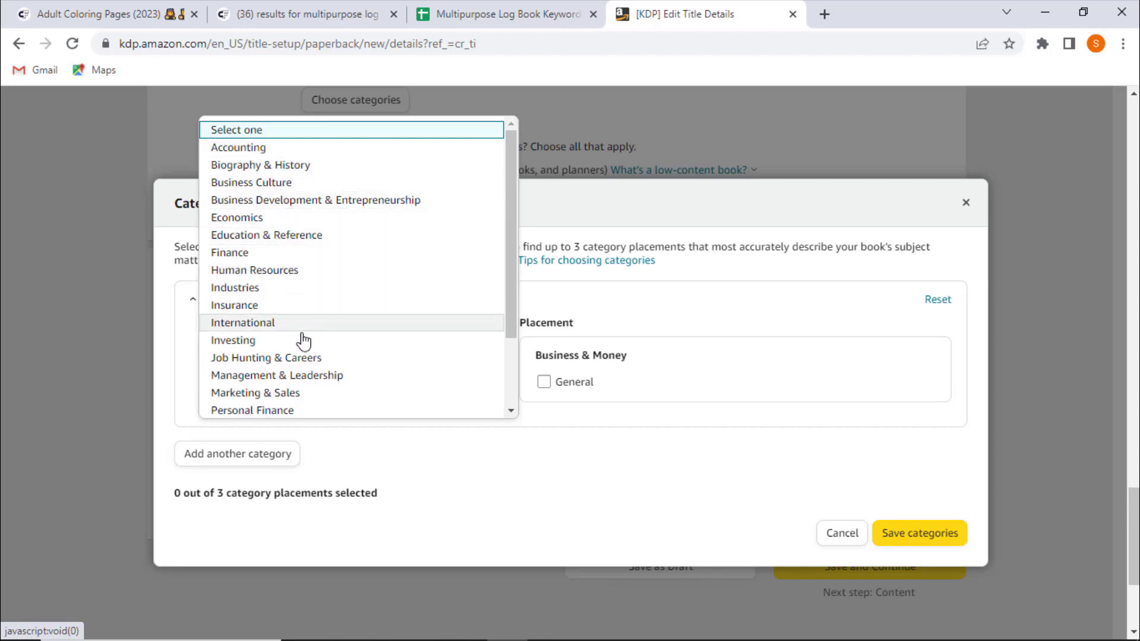
click(293, 183)
click(332, 402)
click(301, 200)
click(297, 402)
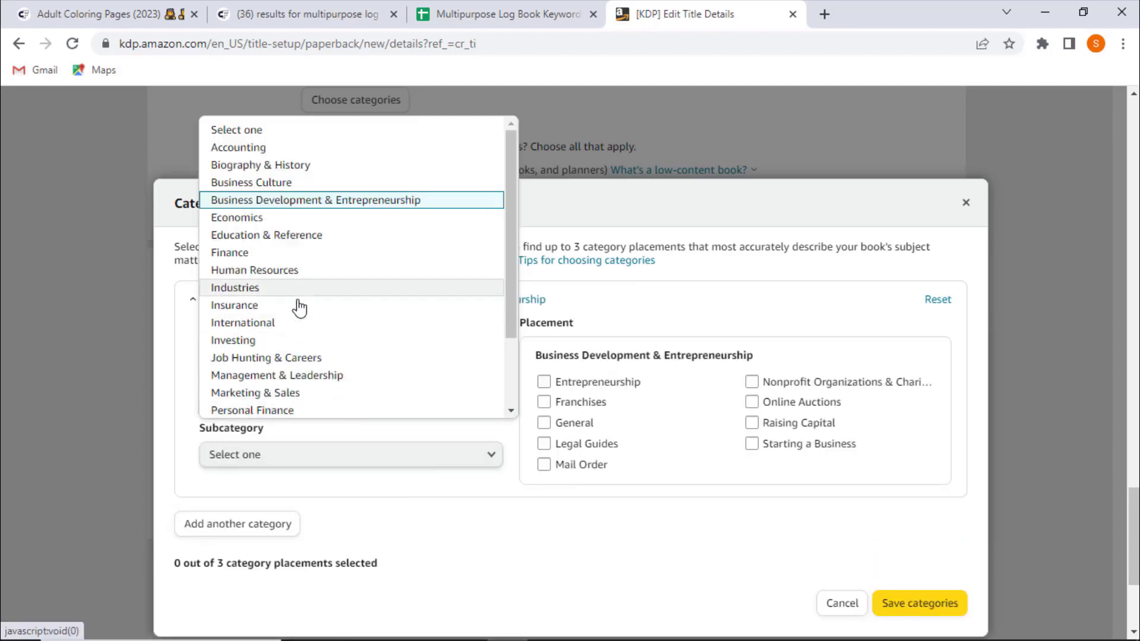
click(238, 147)
click(587, 402)
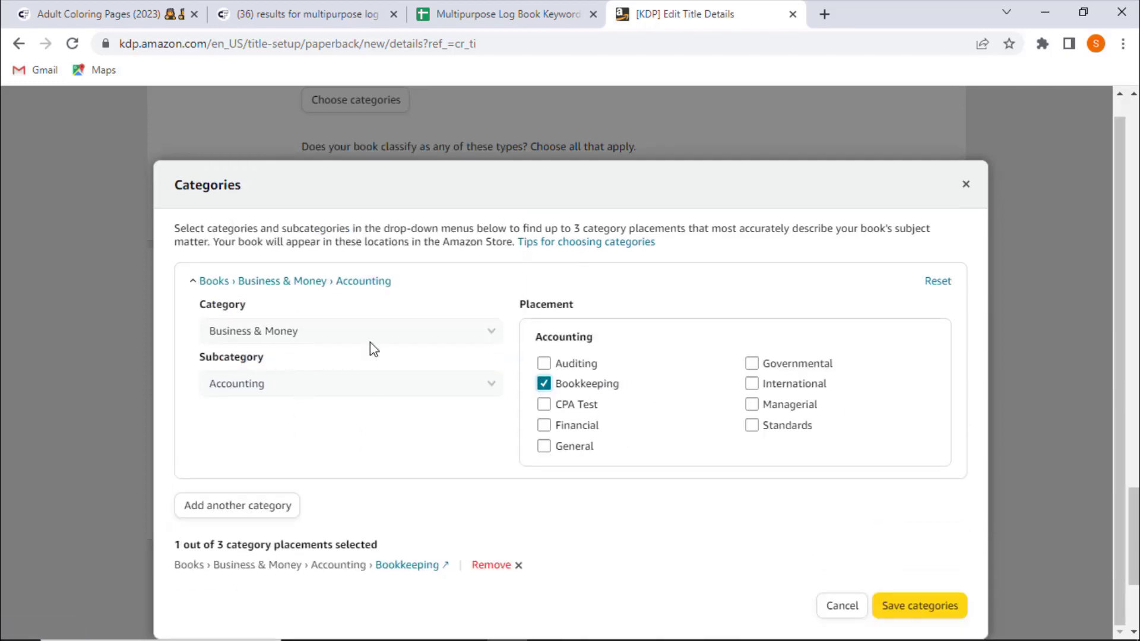
- Add a second category placement under Books › Business & Money › Finance › Wealth Management
click(219, 503)
click(351, 383)
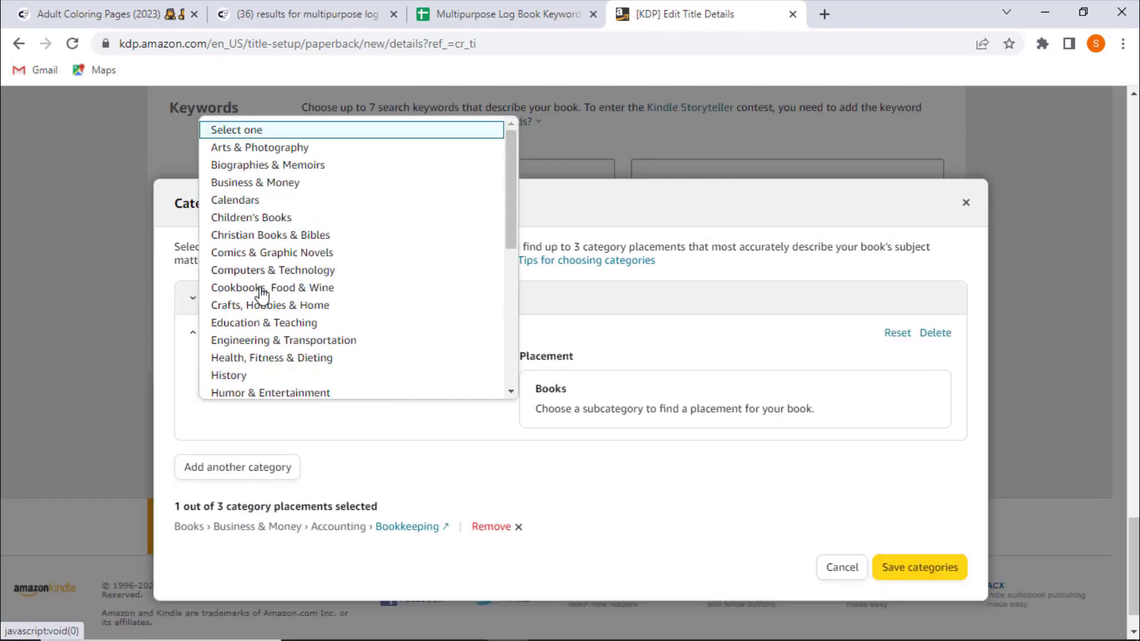
click(255, 183)
click(491, 436)
click(316, 399)
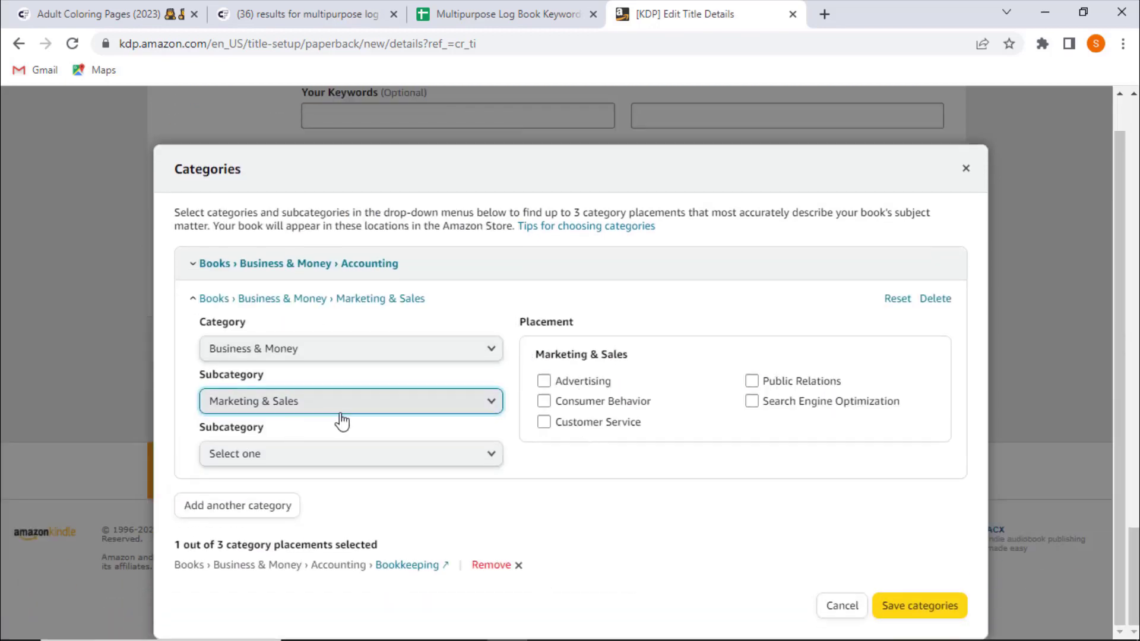
click(326, 402)
click(306, 252)
click(784, 401)
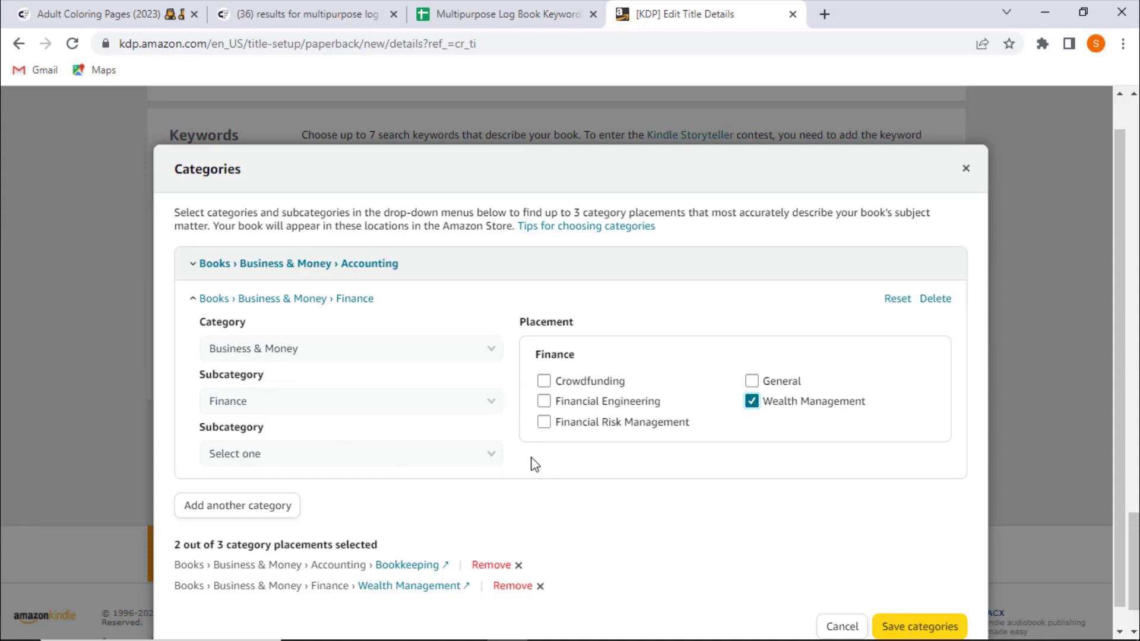
- Save the two category placements and close the category chooser
double_click(229, 172)
triple_click(347, 231)
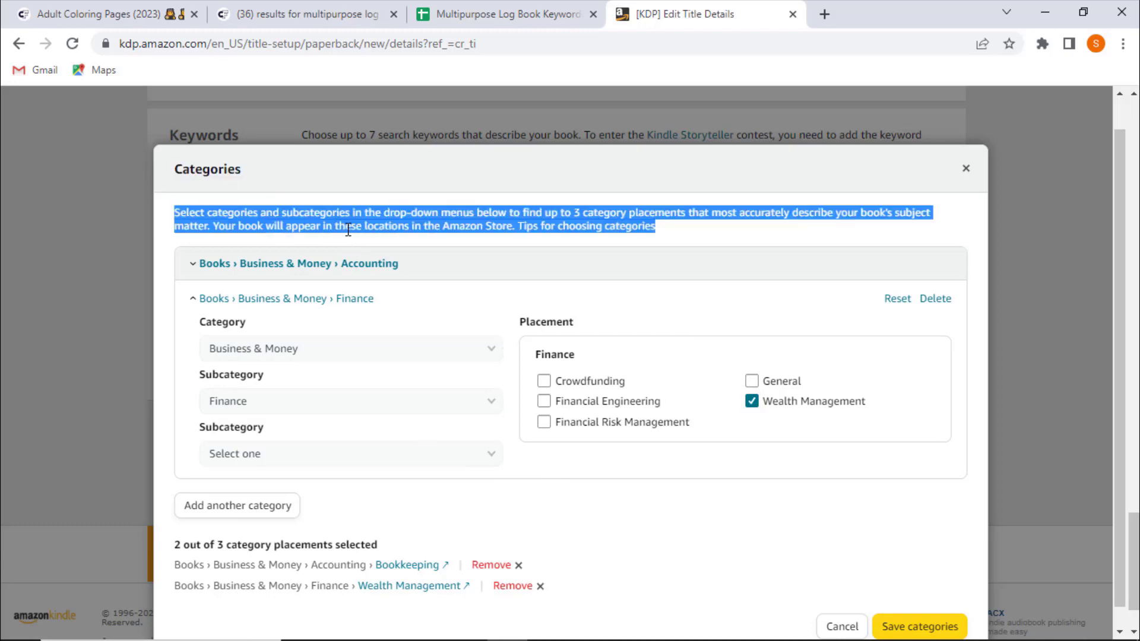
click(475, 298)
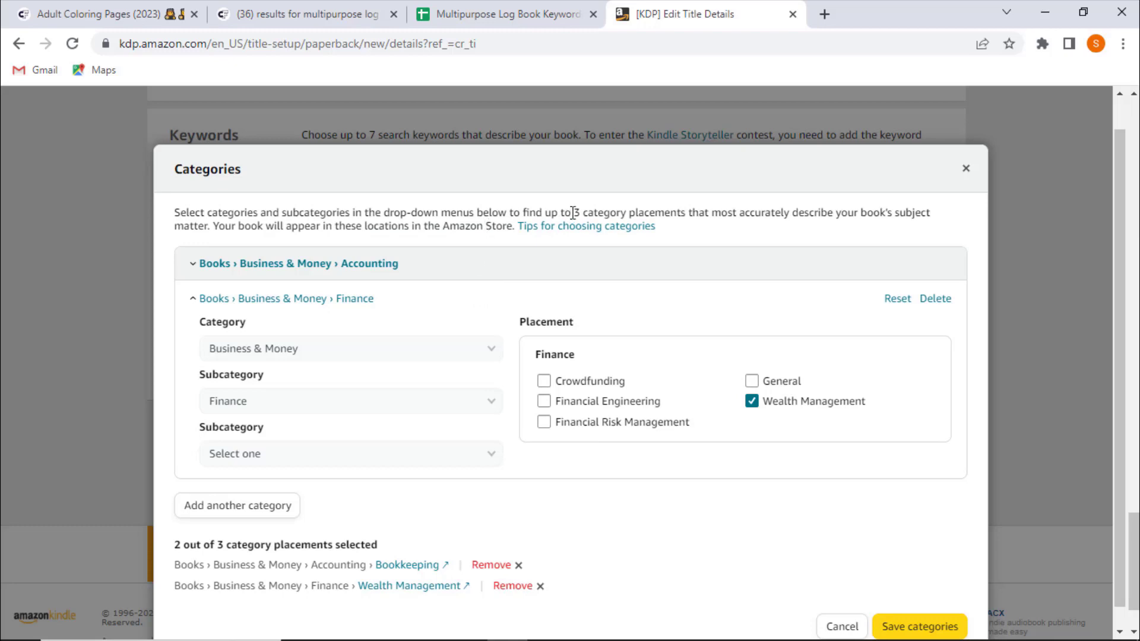
drag(571, 211, 665, 207)
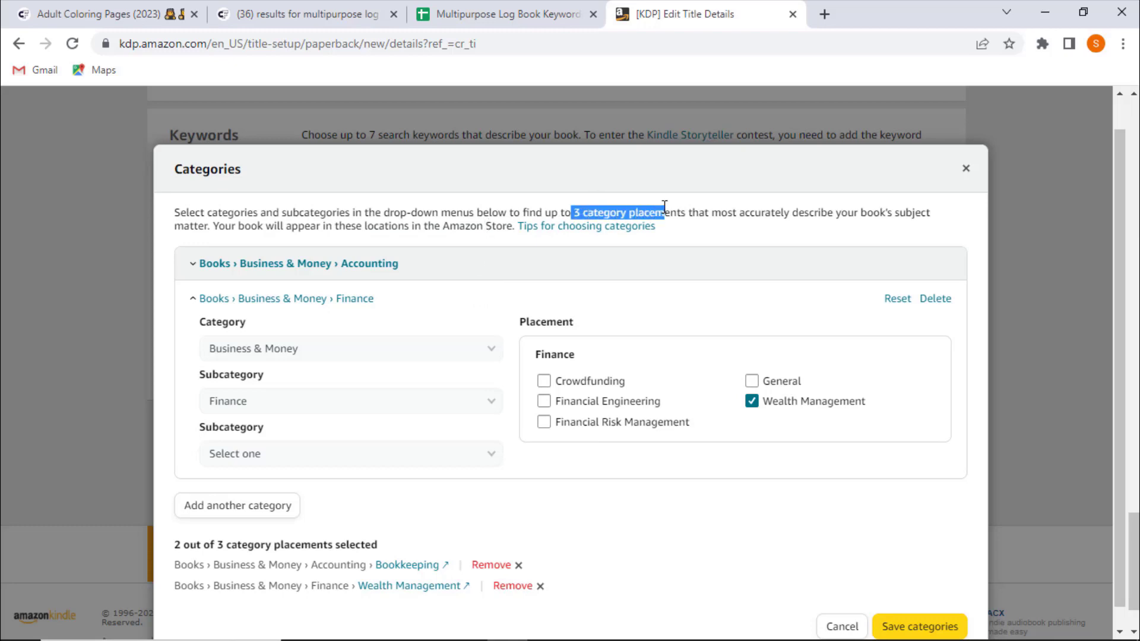
click(687, 211)
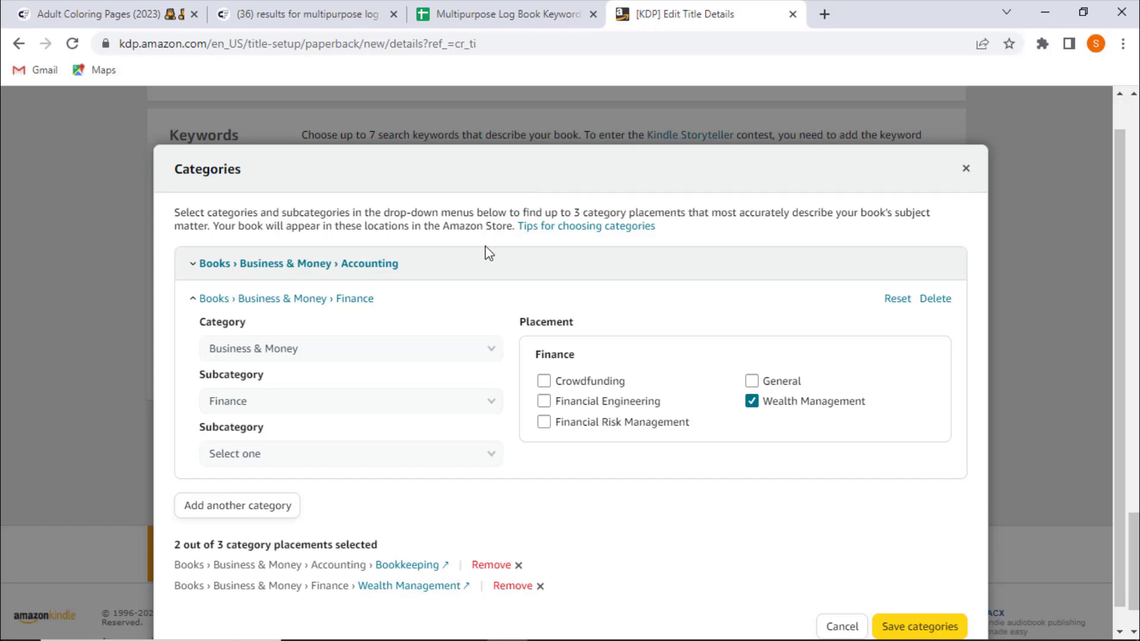
triple_click(223, 545)
click(422, 475)
click(280, 506)
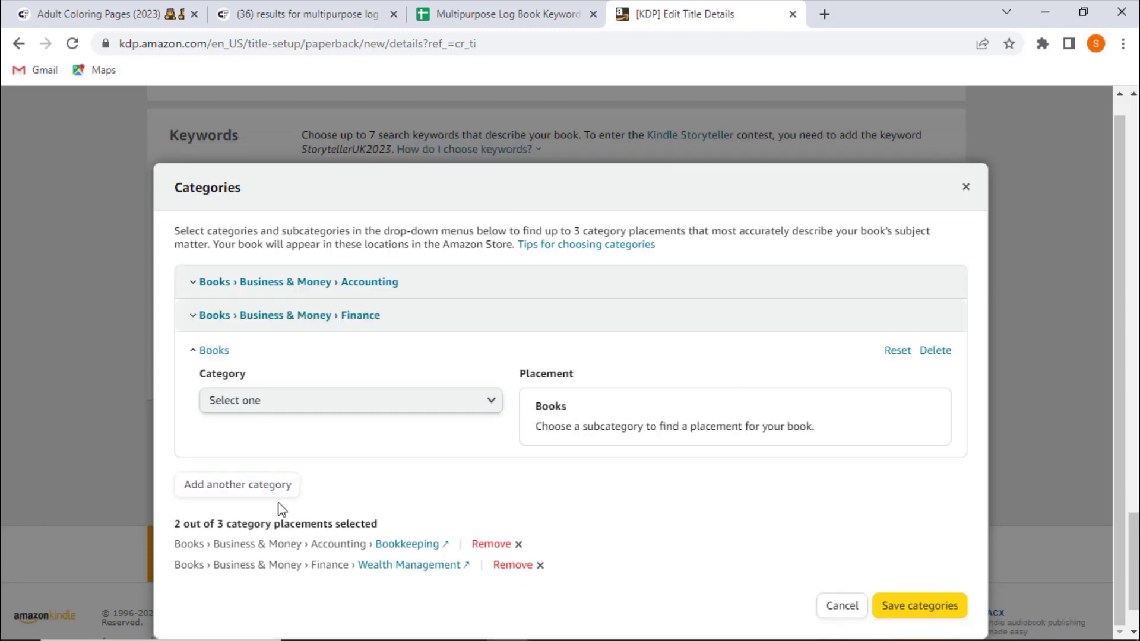
scroll(570, 427, down, 2)
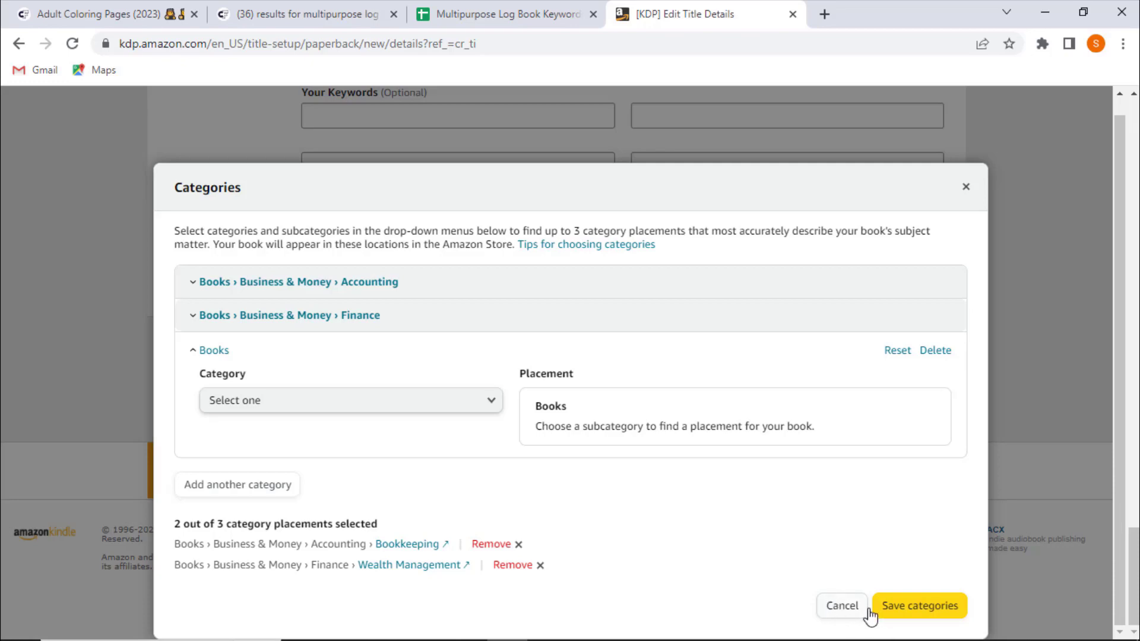
click(944, 613)
- Paste "office small business" from the keywords sheet into the first keyword field
scroll(60, 452, down, 5)
click(383, 334)
click(491, 12)
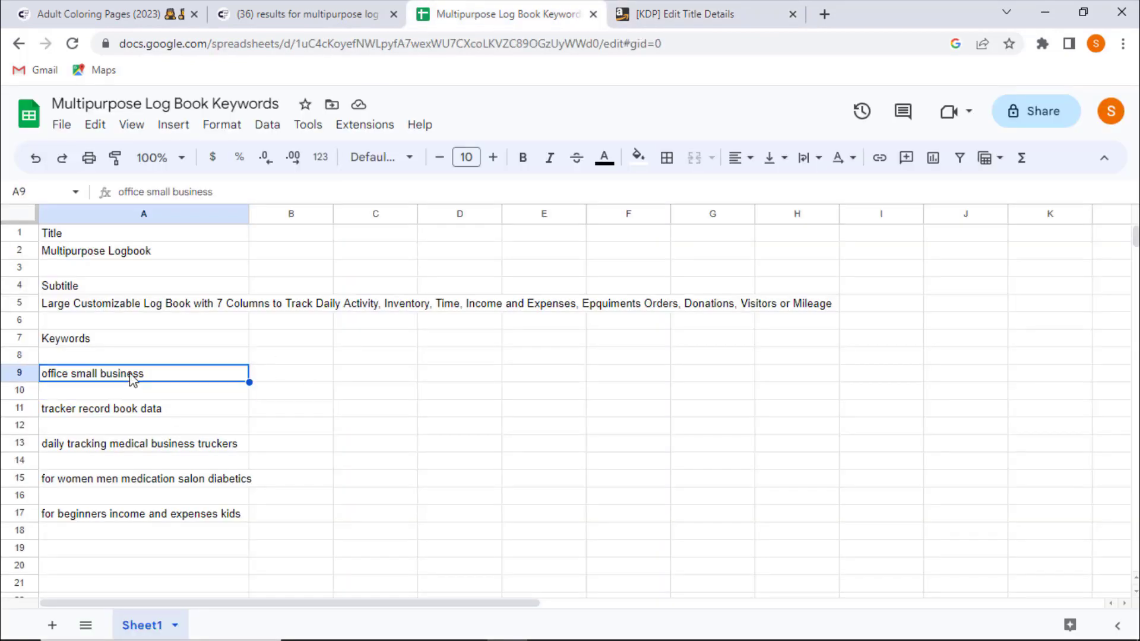
click(742, 12)
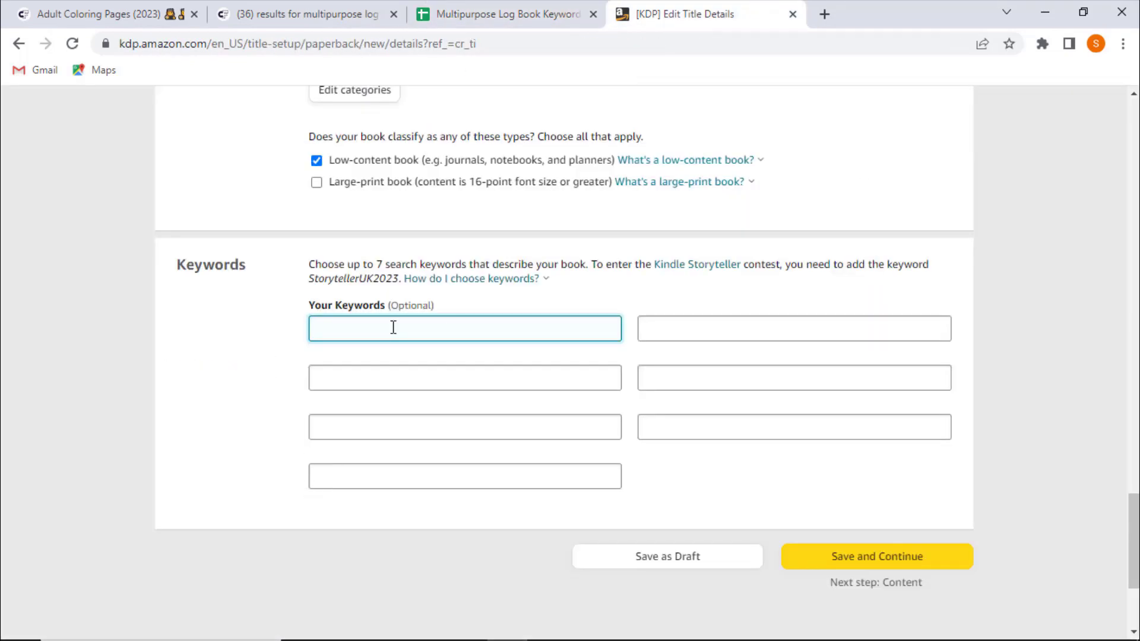
text(office small business)
- Copy "tracker record book data" from the sheet into the second keyword field
click(505, 14)
click(127, 416)
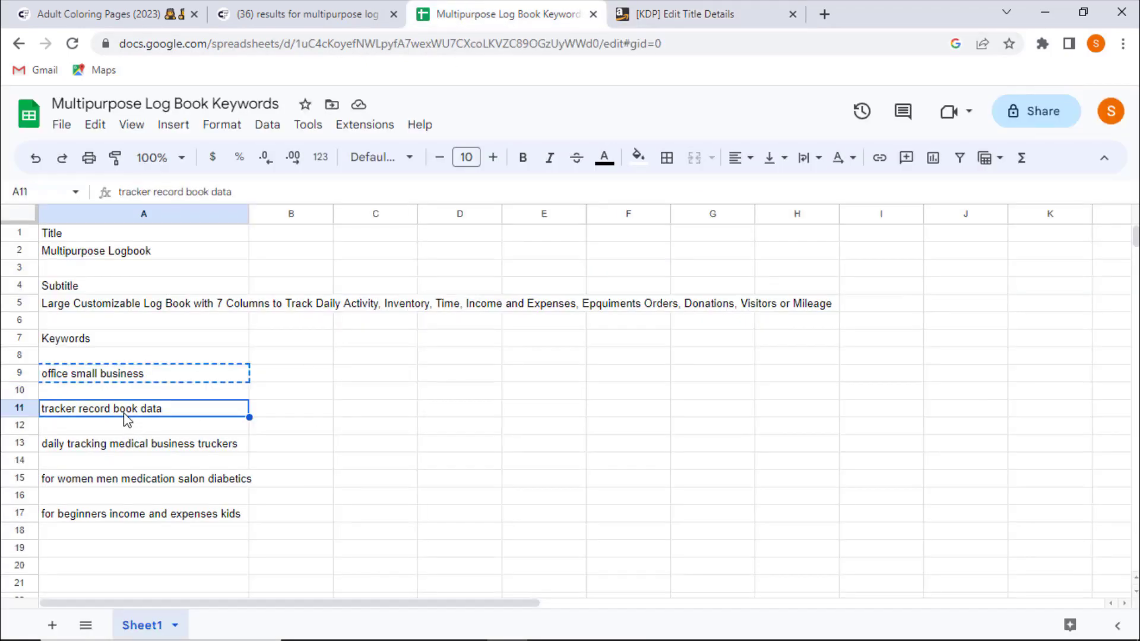
key(ctrl+c)
click(659, 13)
click(699, 328)
key(ctrl+v)
- Copy "daily tracking medical business truckers" from the sheet into the third keyword field
click(469, 14)
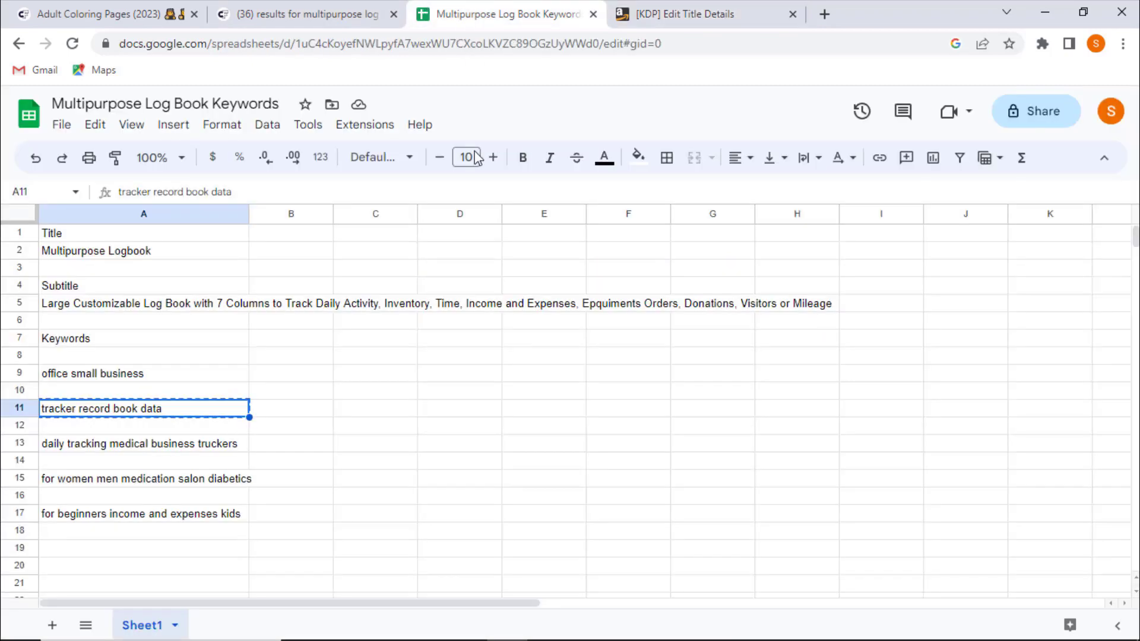
click(202, 450)
key(ctrl+c)
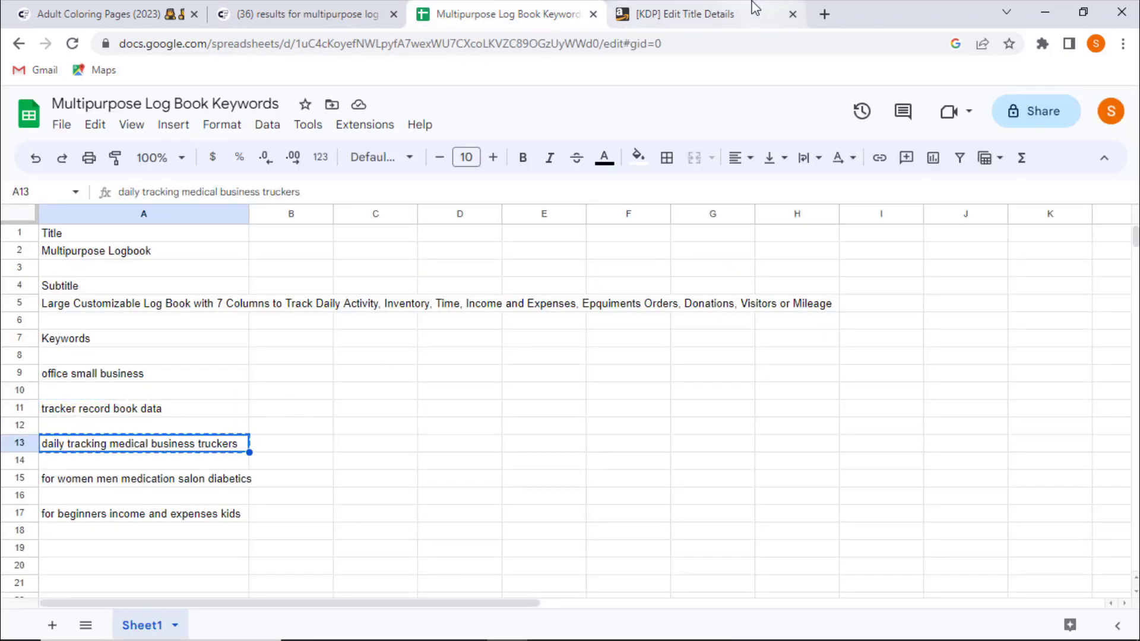
click(712, 14)
click(428, 381)
key(ctrl+v)
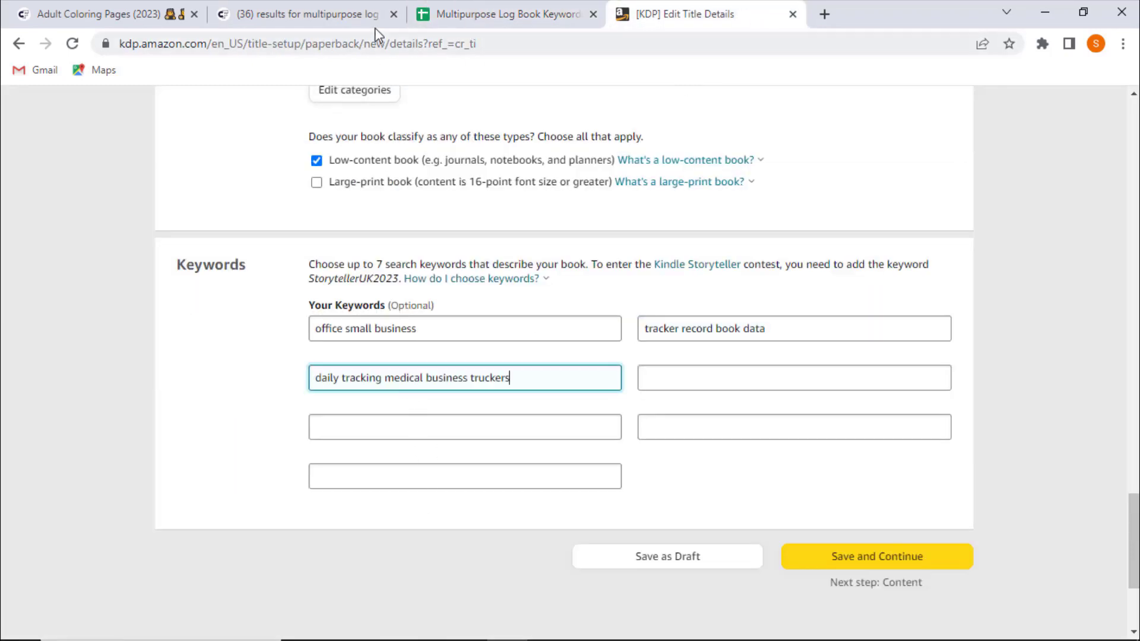
- Copy "for women men medication salon diabetics" from the sheet into the fourth keyword field
click(458, 14)
click(217, 485)
key(ctrl+c)
mouse_move(700, 13)
mouse_down()
mouse_move(570, 131)
mouse_move(701, 15)
mouse_up()
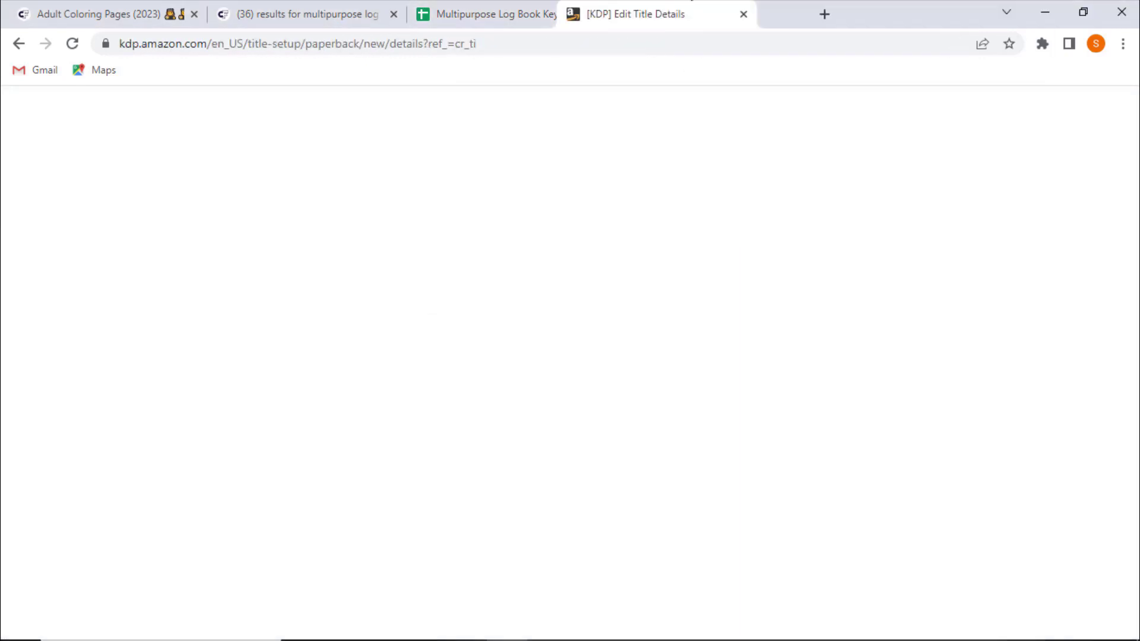
click(680, 381)
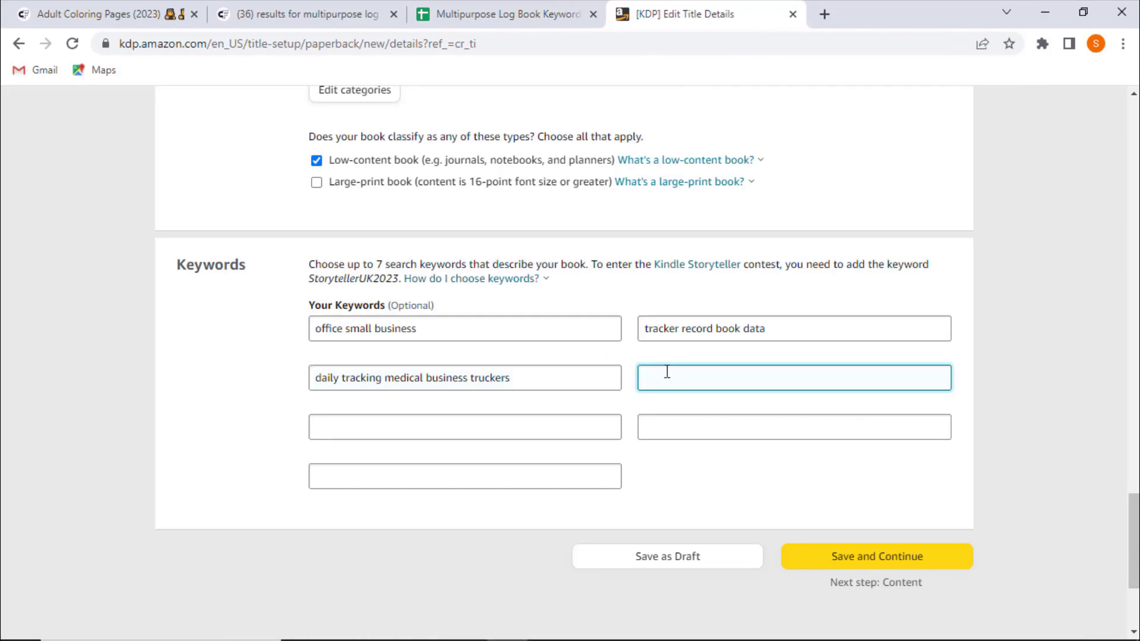
key(ctrl+v)
- Copy "for beginners income and expenses kids" from the sheet into the fifth keyword field
click(529, 11)
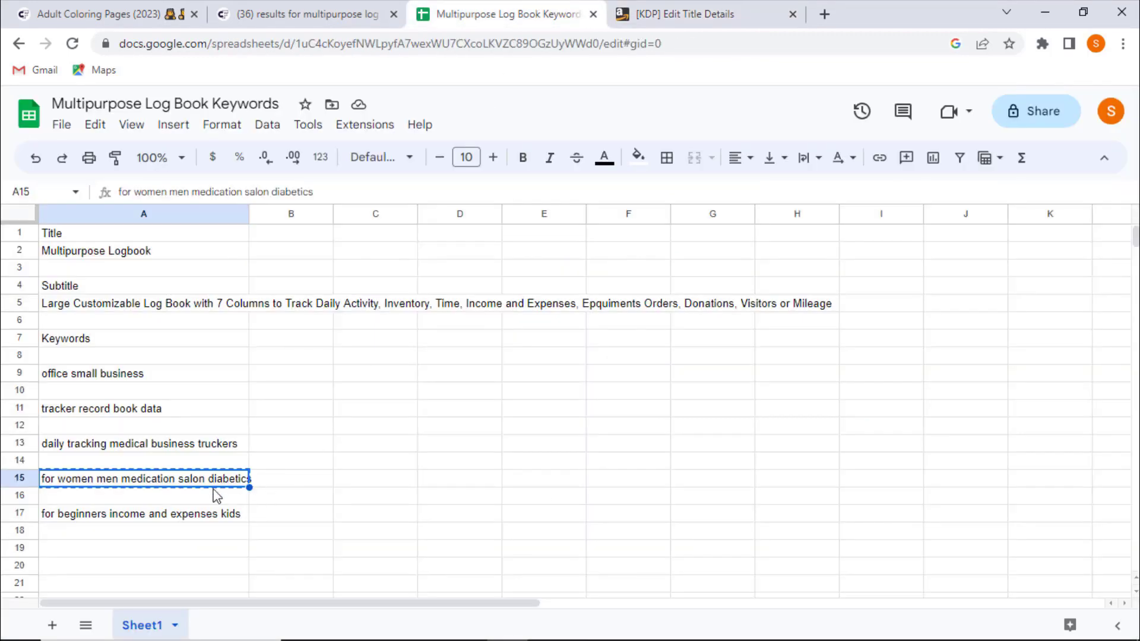
click(194, 516)
key(ctrl+c)
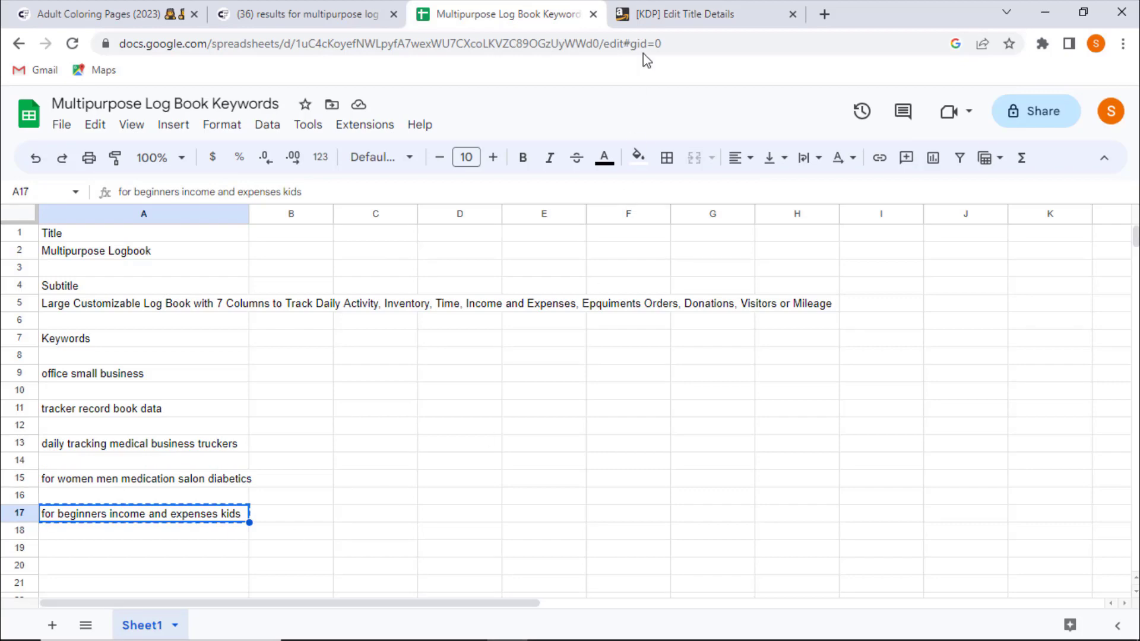
click(683, 13)
click(453, 418)
key(ctrl+v)
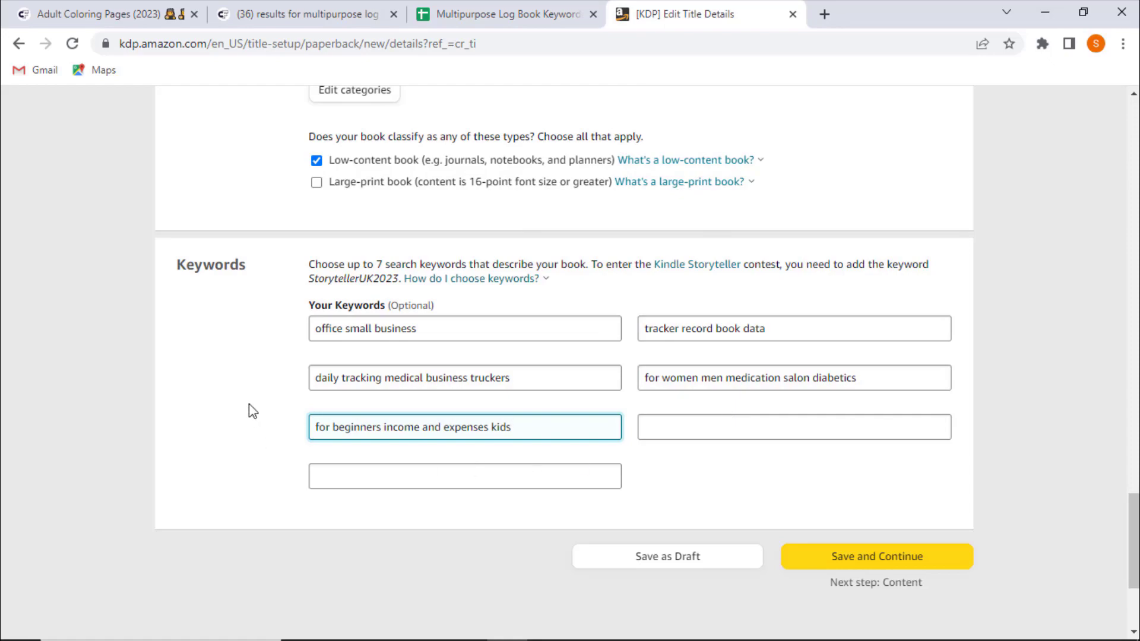
- Review the subtitle and other entered details on the page
scroll(250, 409, up, 8)
scroll(244, 395, up, 20)
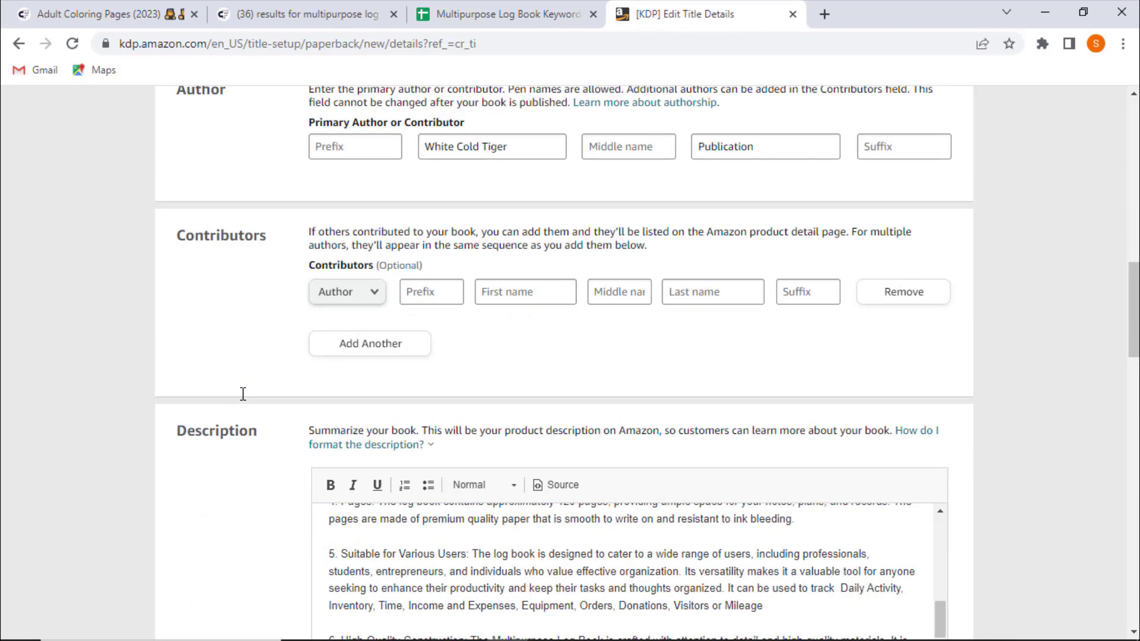
scroll(242, 396, up, 4)
drag(558, 444, 968, 478)
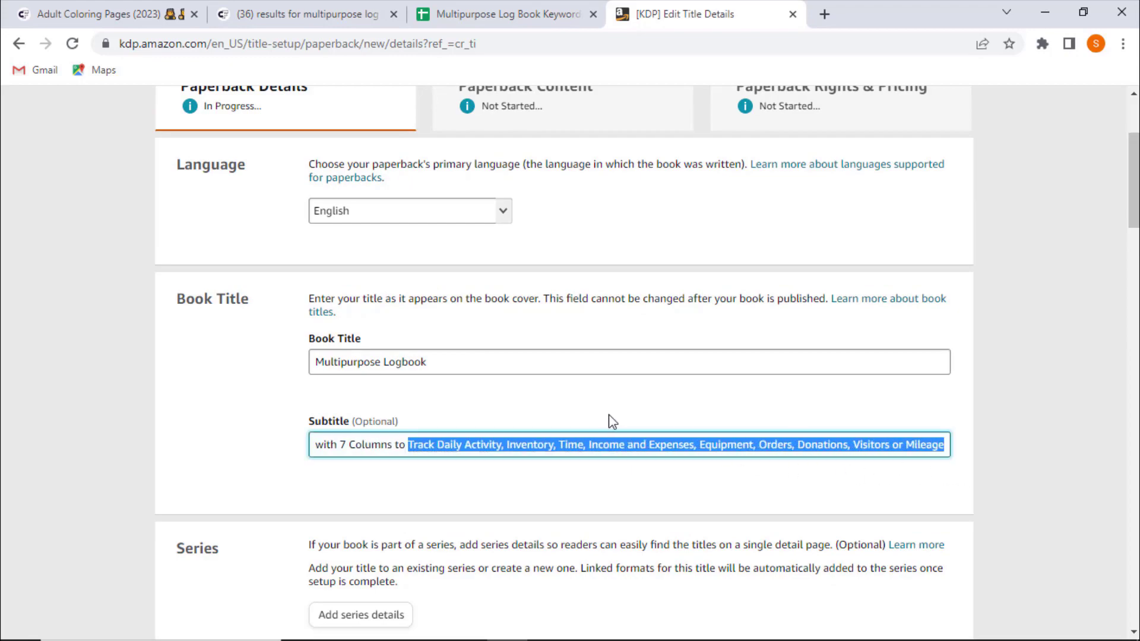
click(215, 446)
scroll(211, 451, down, 20)
scroll(205, 453, down, 14)
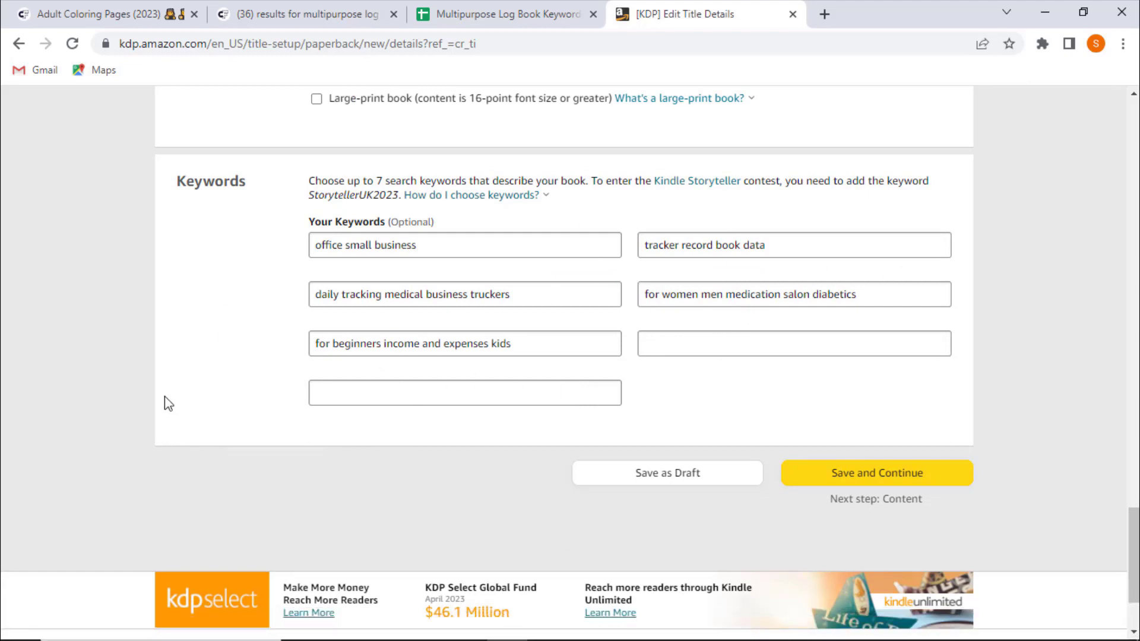
- Save the paperback details and continue to the paperback content page
click(881, 476)
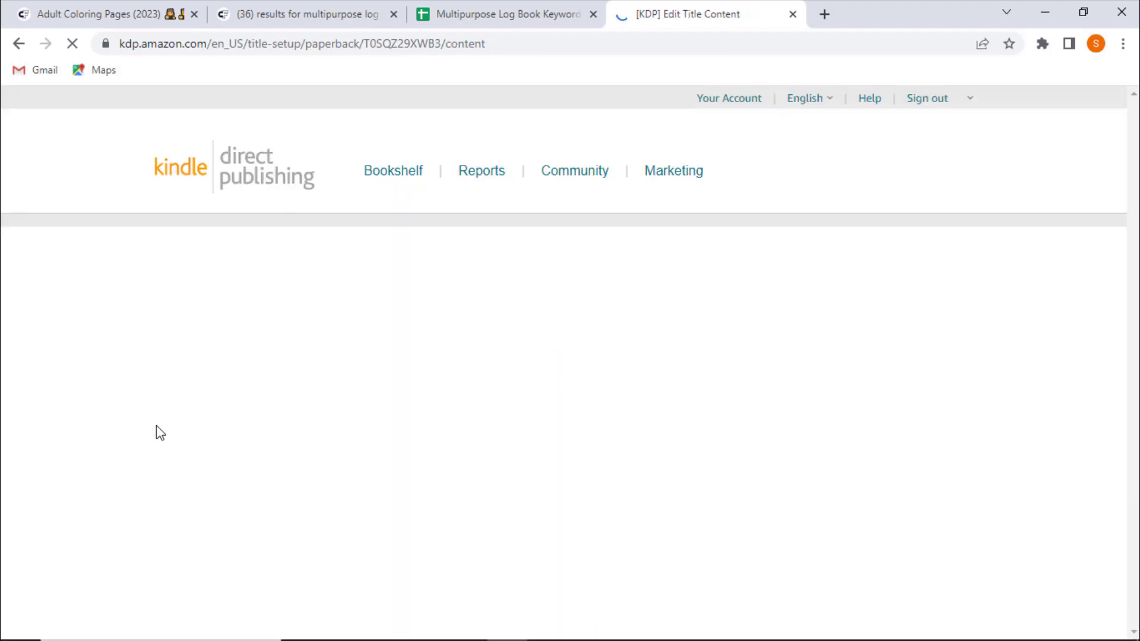
scroll(351, 380, down, 1)
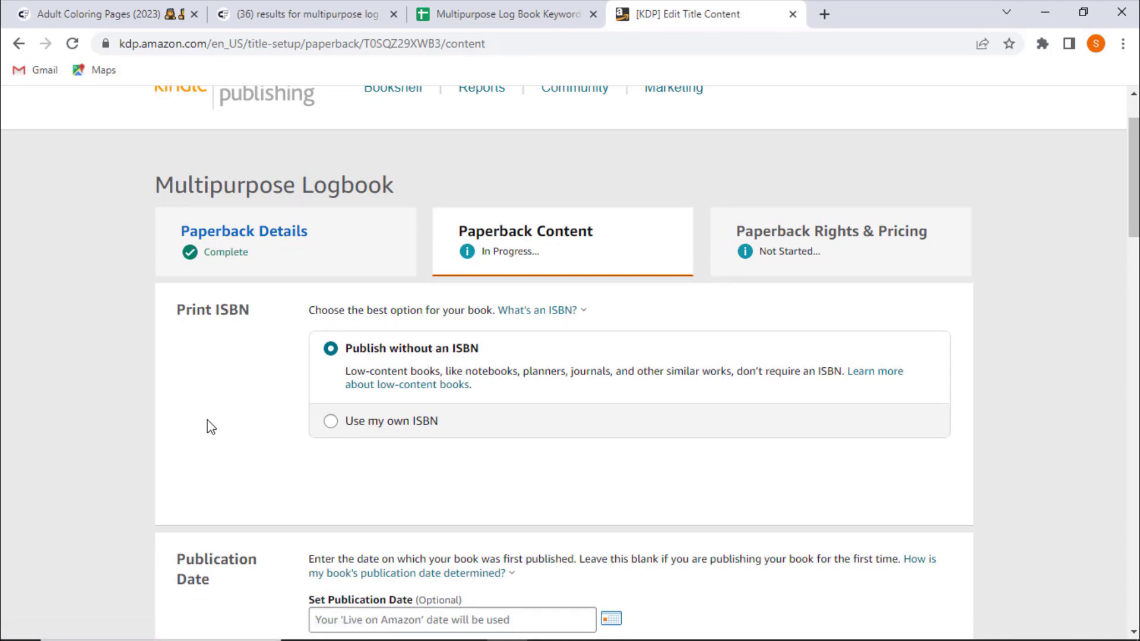
scroll(208, 426, down, 4)
- Set the publication date to 06/11/2023
click(613, 371)
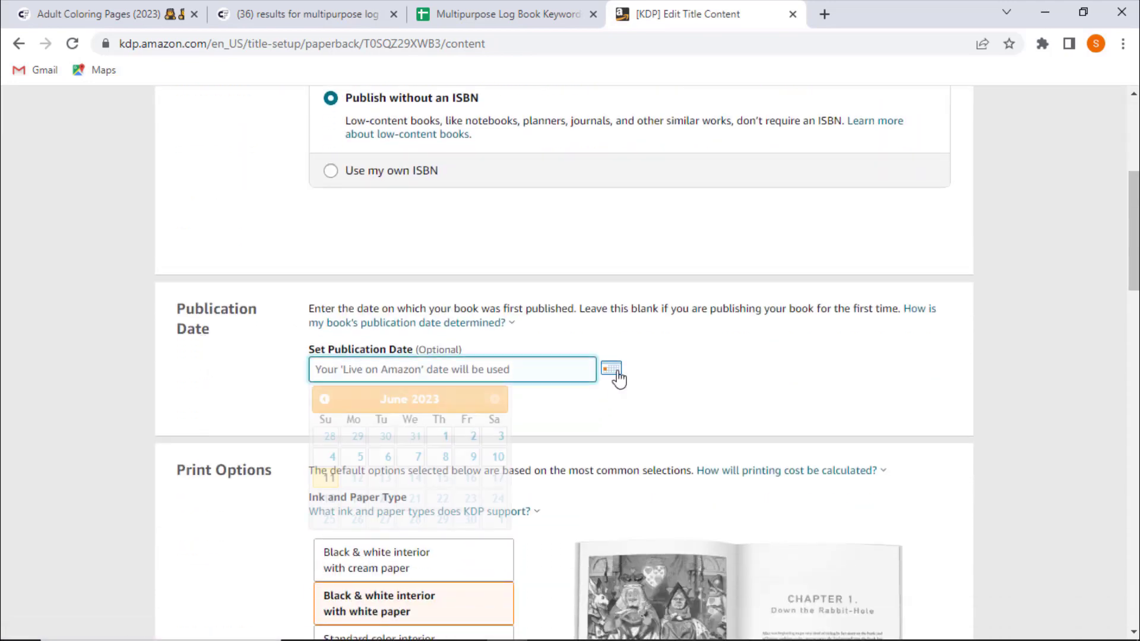
click(329, 477)
- Set the trim size to 8.5 x 11 in and choose Bleed (PDF only)
scroll(256, 468, down, 1)
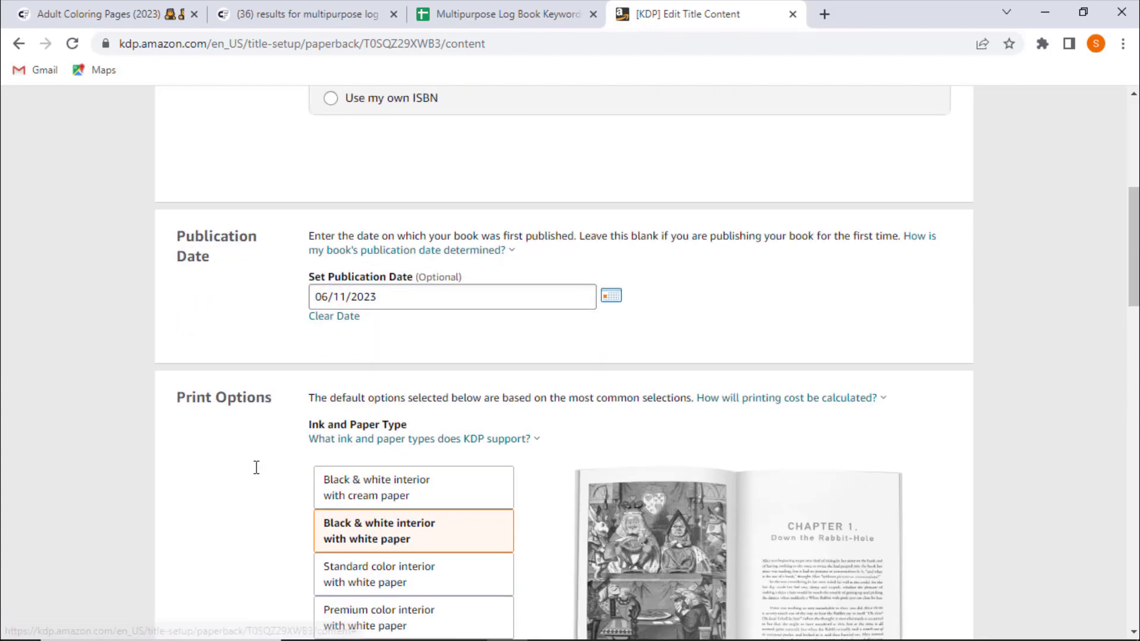
scroll(256, 468, down, 7)
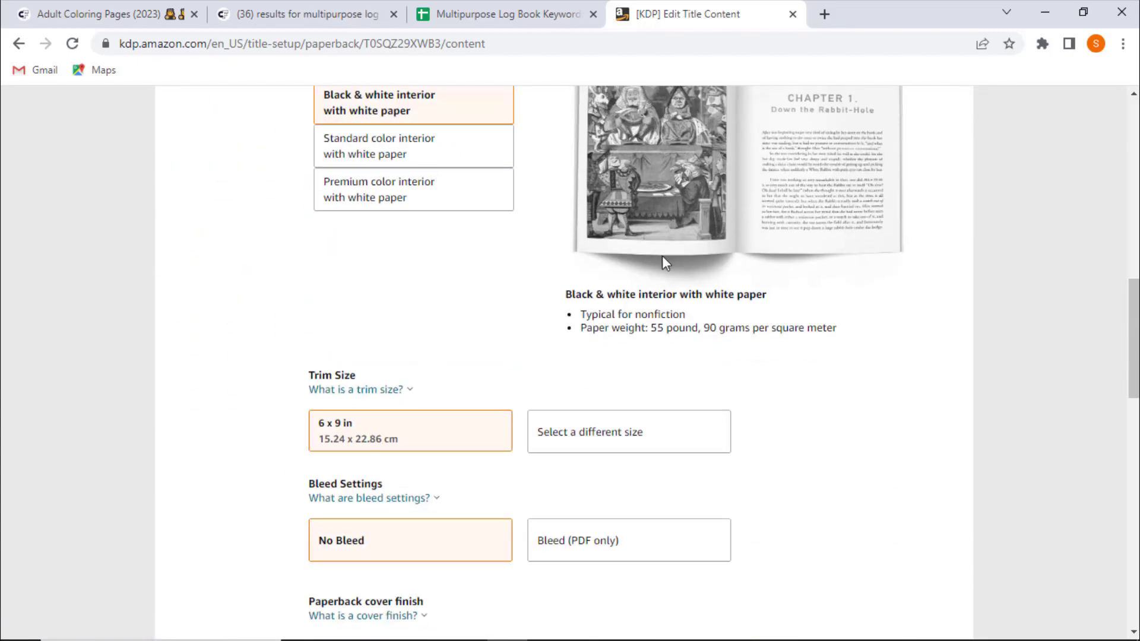
click(580, 423)
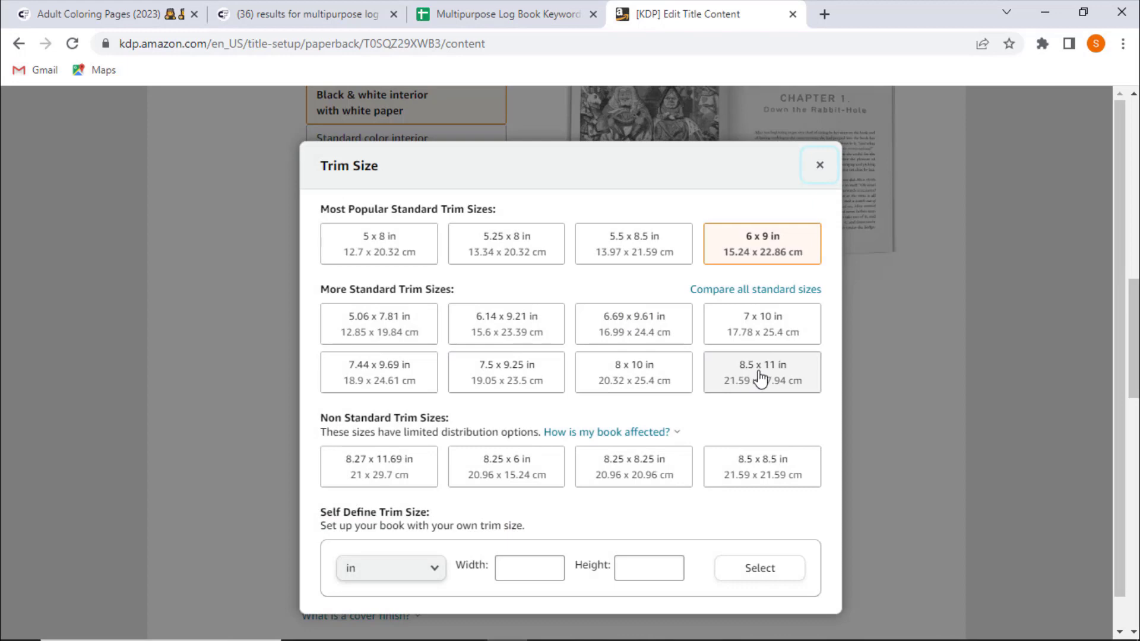
click(760, 371)
scroll(756, 349, down, 3)
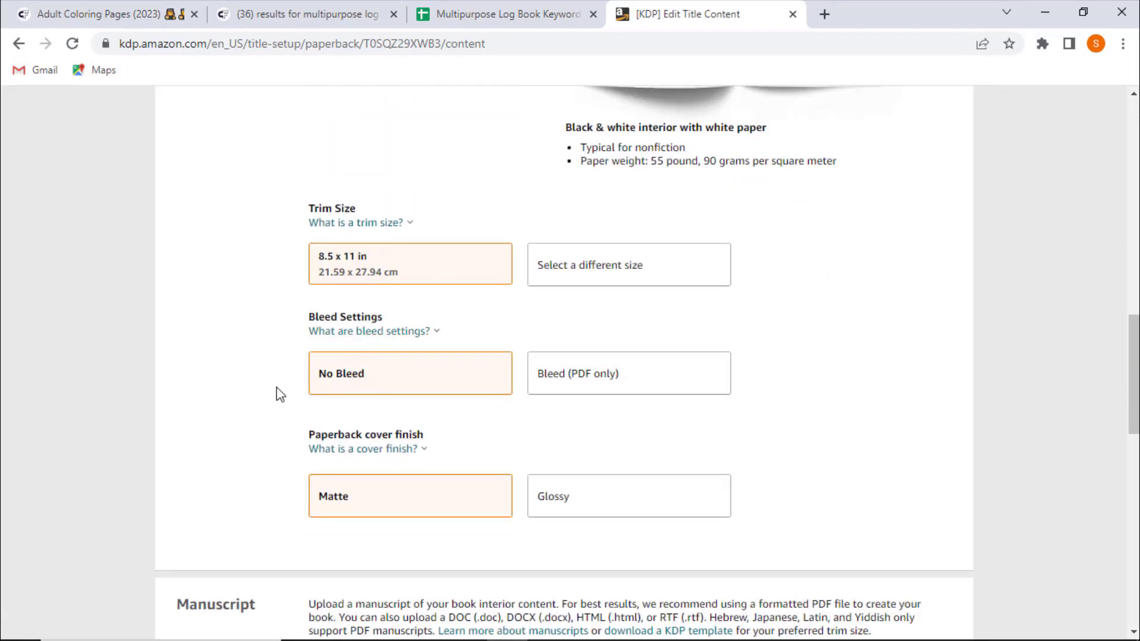
click(555, 379)
- Upload the "multipurpose log book" PDF from the Desktop as the paperback manuscript
scroll(198, 394, down, 1)
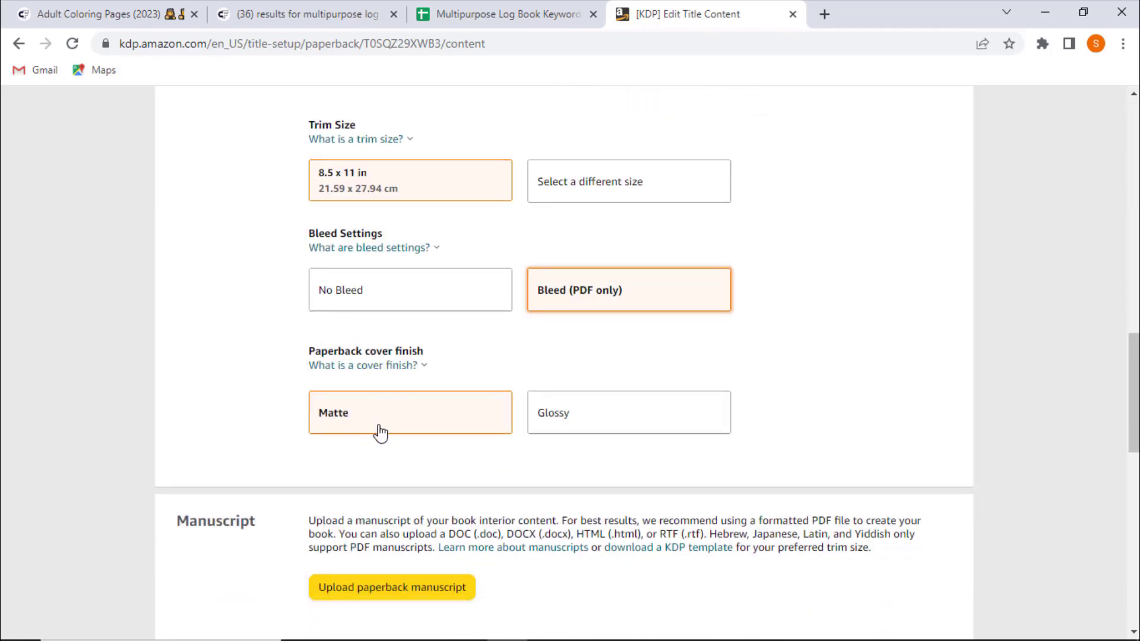
scroll(171, 426, down, 1)
scroll(173, 426, down, 2)
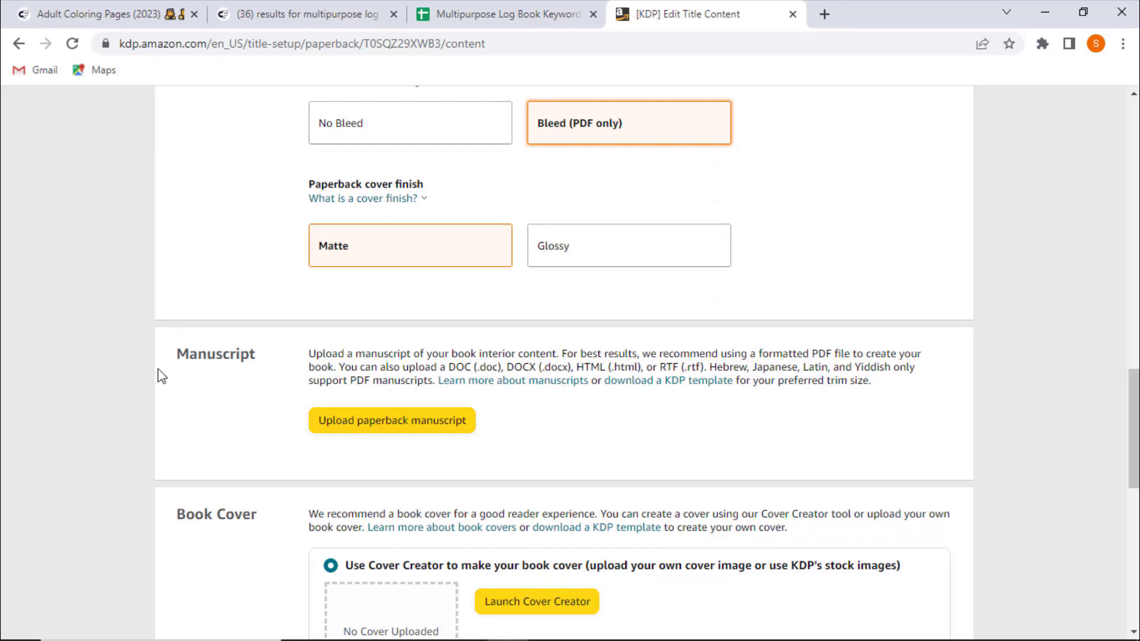
click(354, 427)
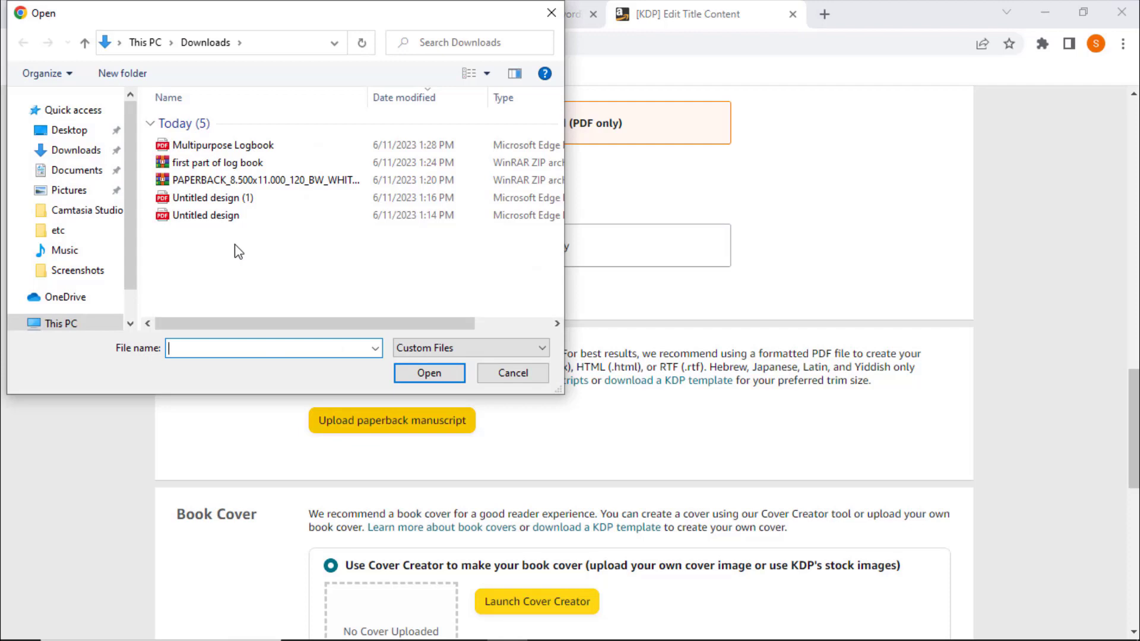
click(94, 130)
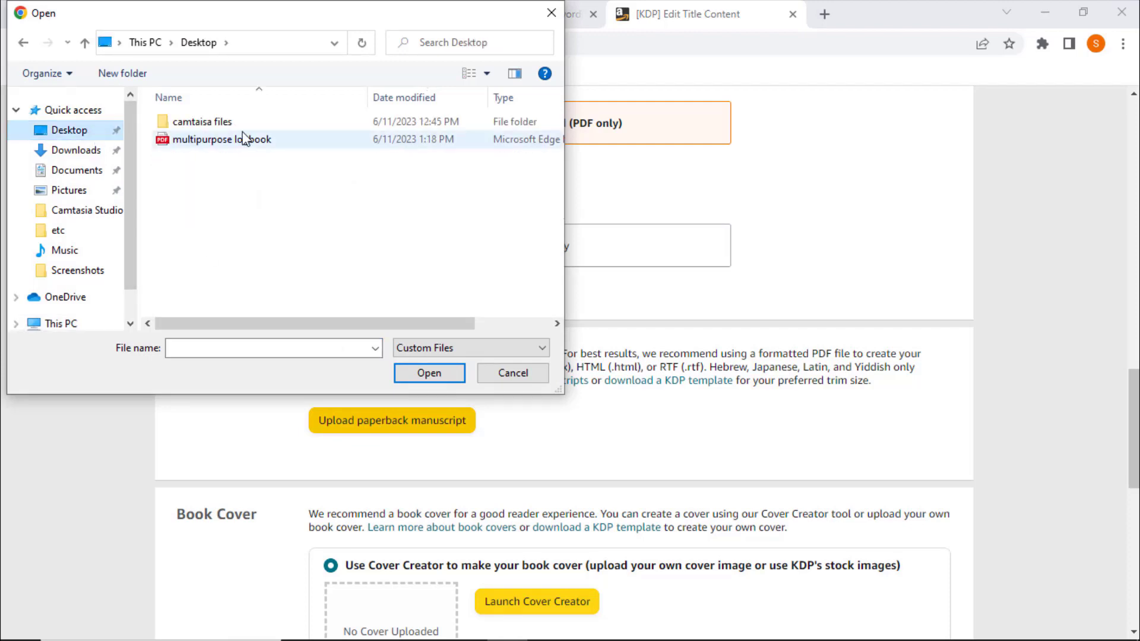
double_click(261, 140)
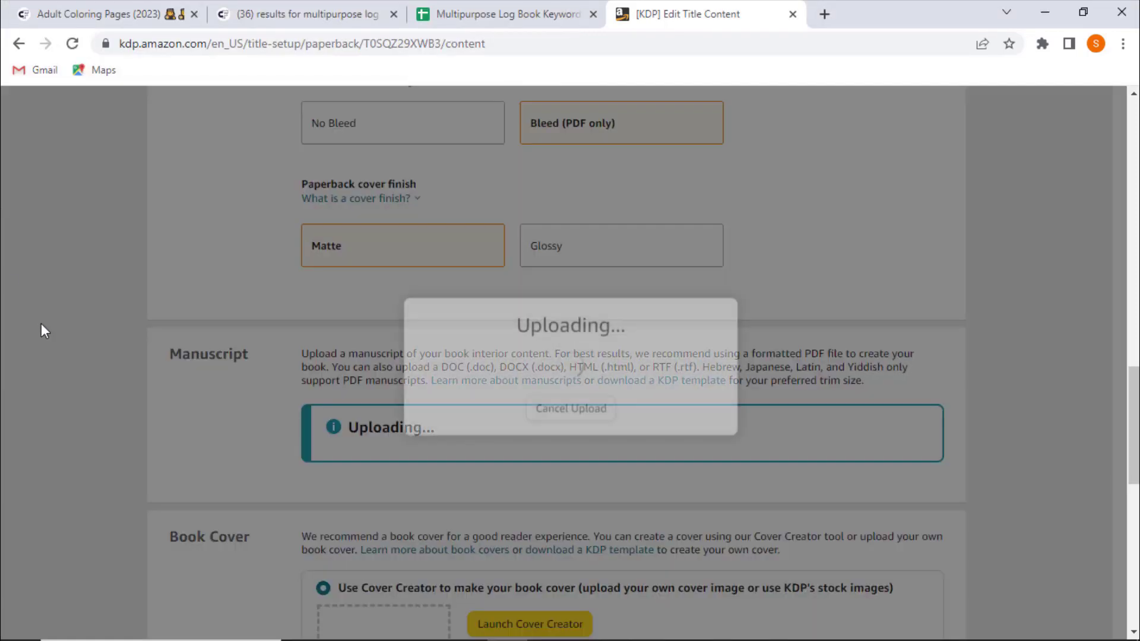
- Choose to upload an existing print-ready cover and upload the Multipurpose logbook PDF from Downloads as the book cover
scroll(89, 333, down, 3)
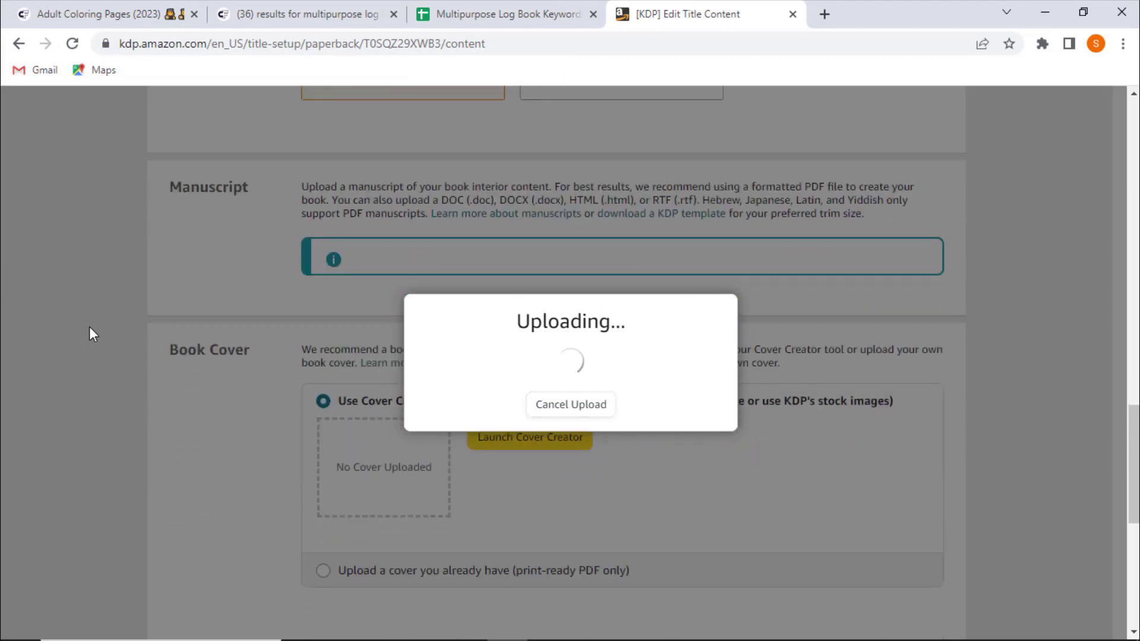
scroll(93, 334, down, 2)
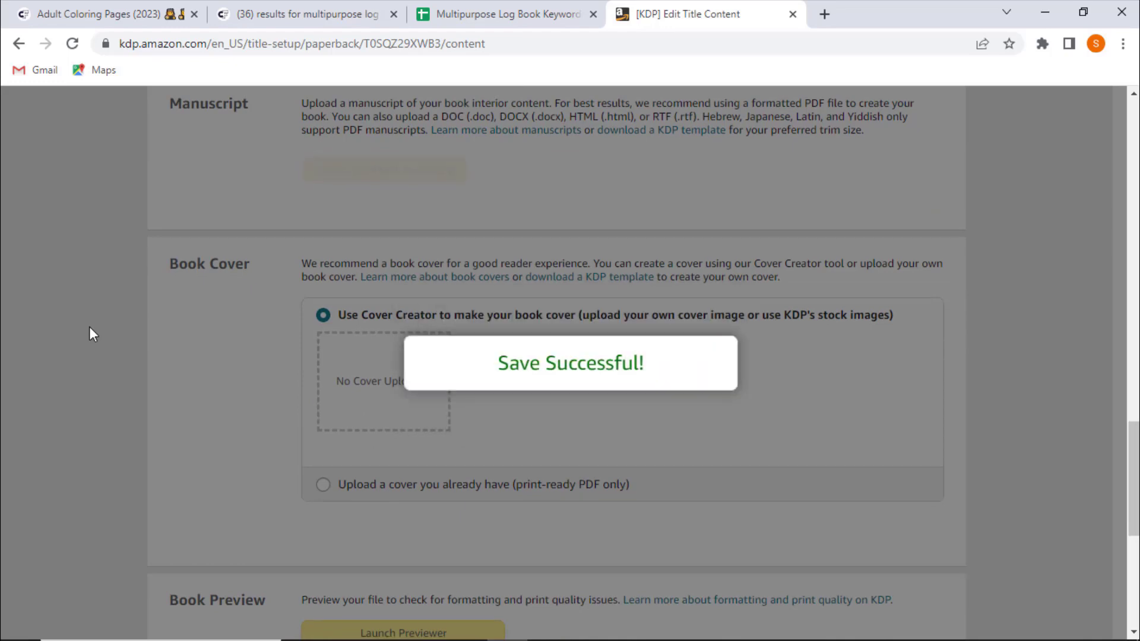
scroll(120, 435, up, 4)
scroll(209, 468, down, 8)
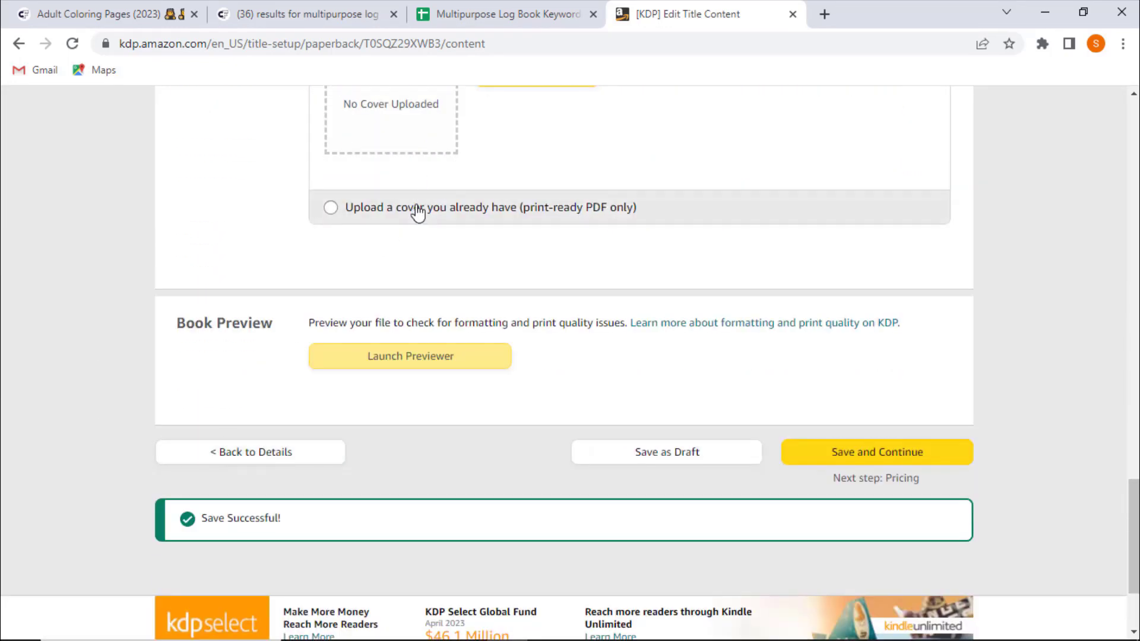
click(419, 211)
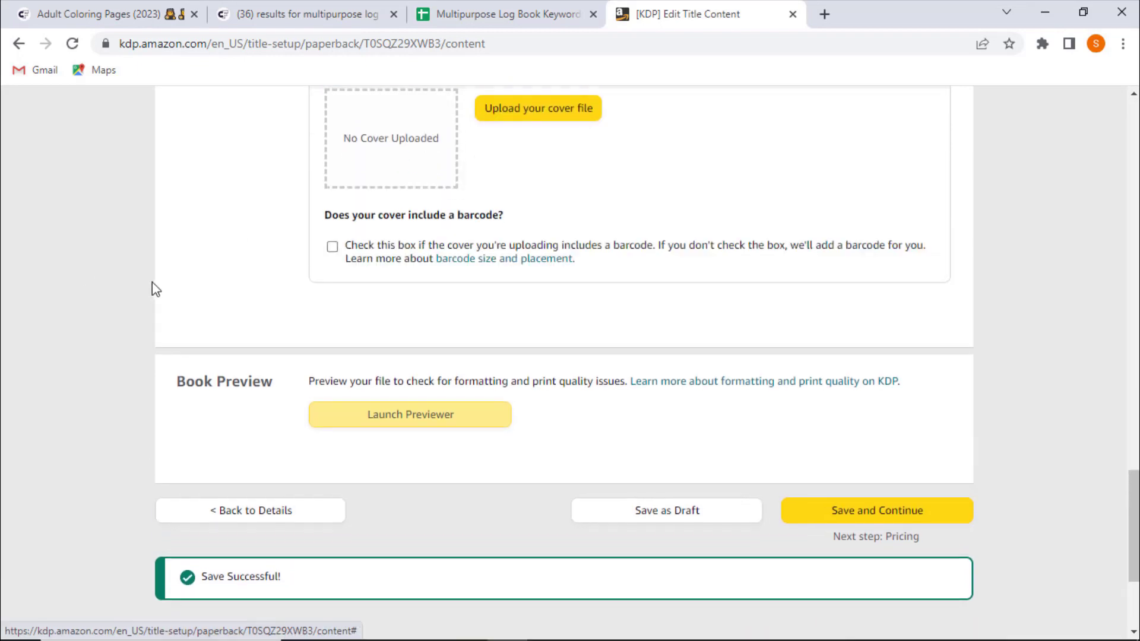
scroll(214, 262, up, 3)
click(539, 276)
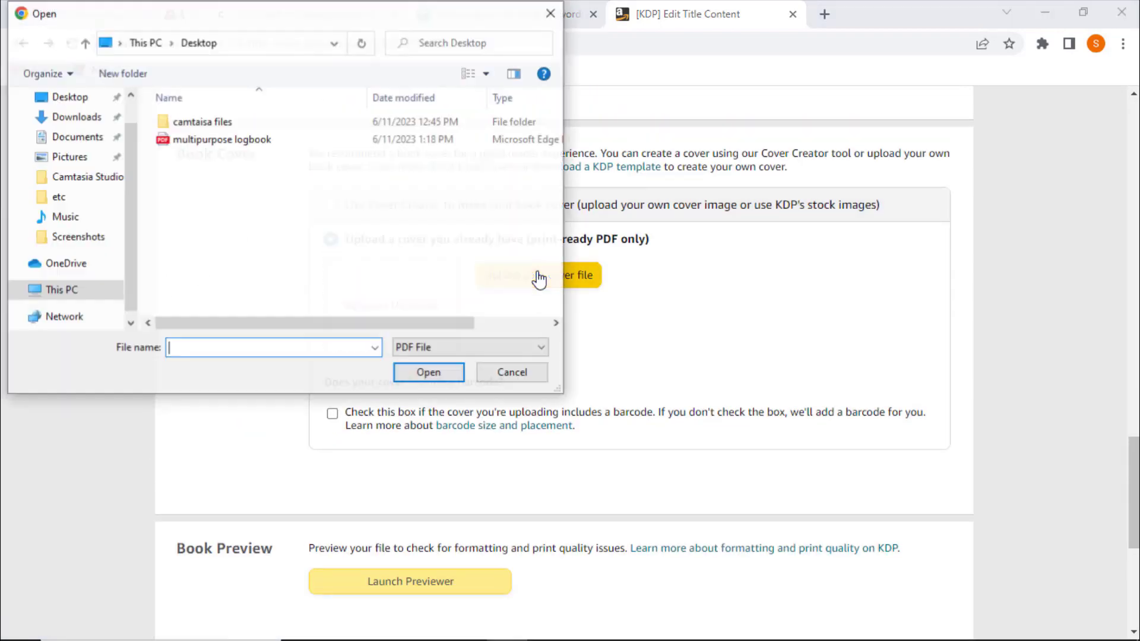
click(86, 123)
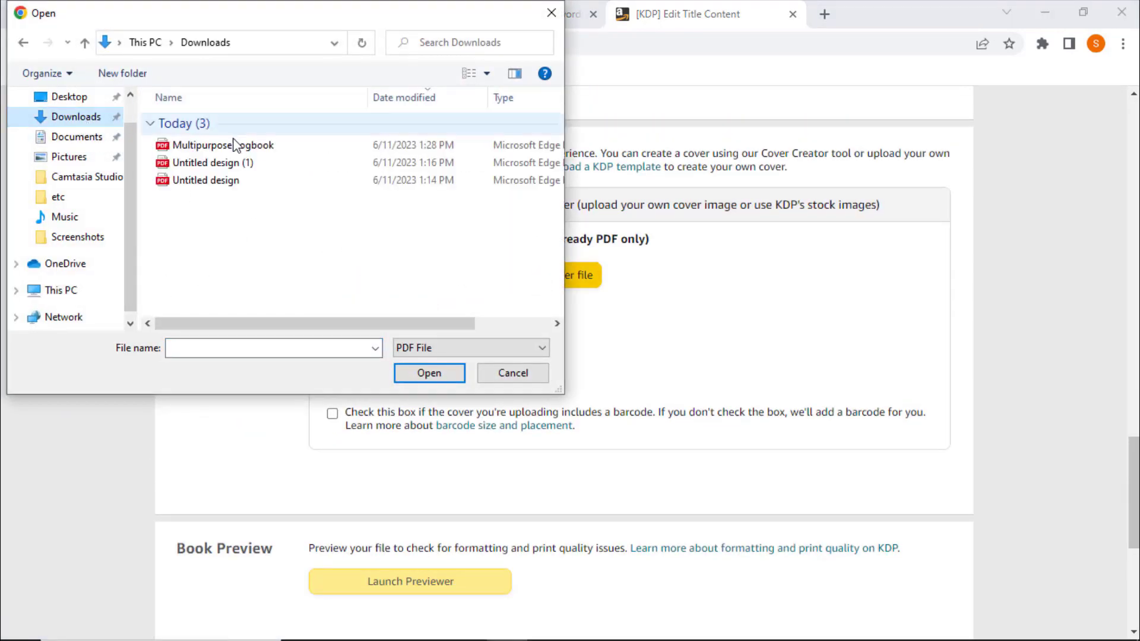
double_click(240, 146)
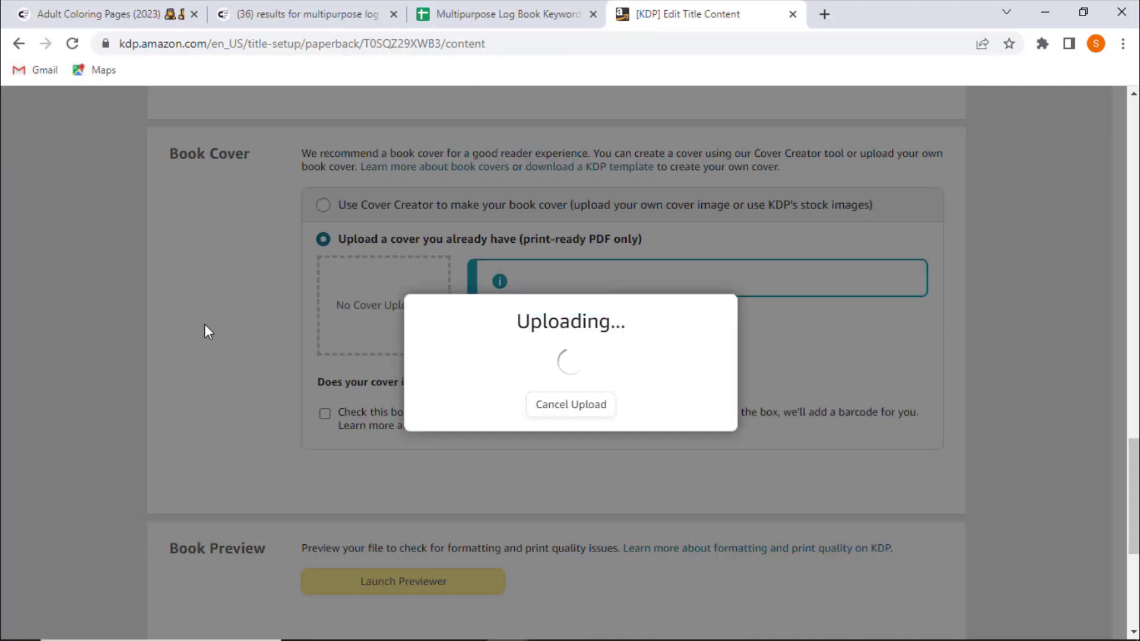
- Launch the Print Previewer, page through the cover and interior pages, and approve the book preview
scroll(204, 331, up, 2)
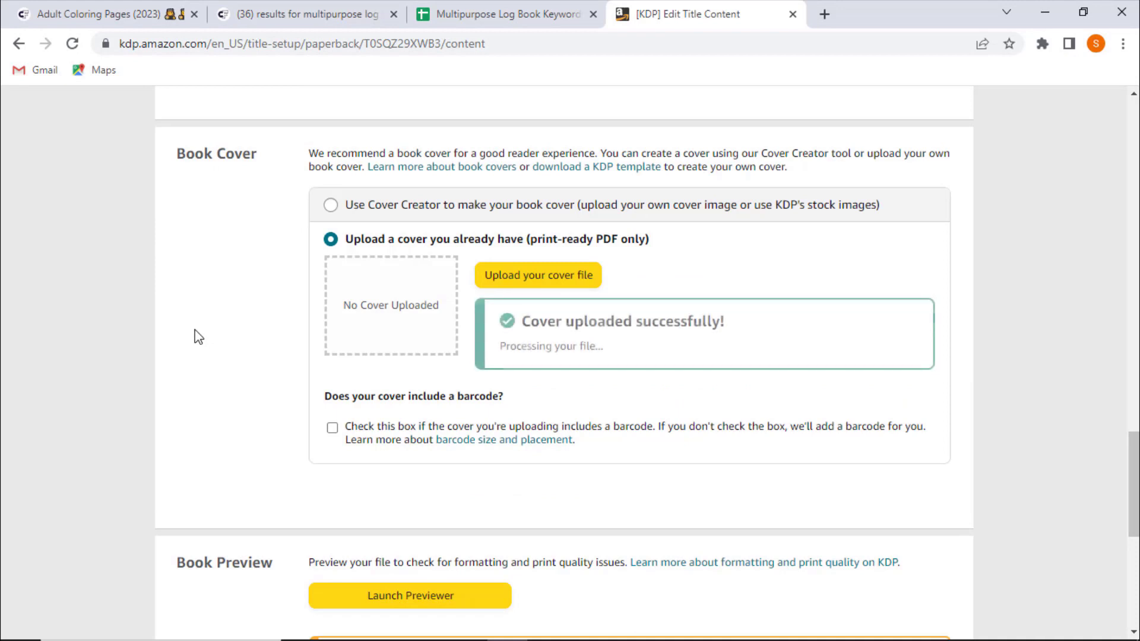
scroll(199, 337, up, 1)
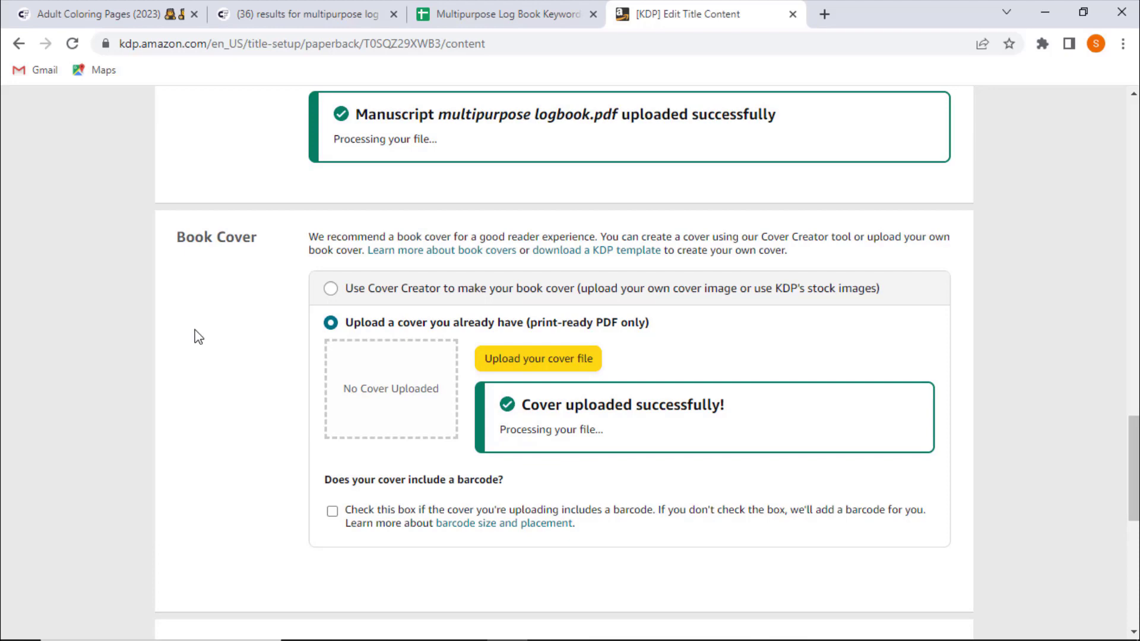
scroll(202, 315, up, 2)
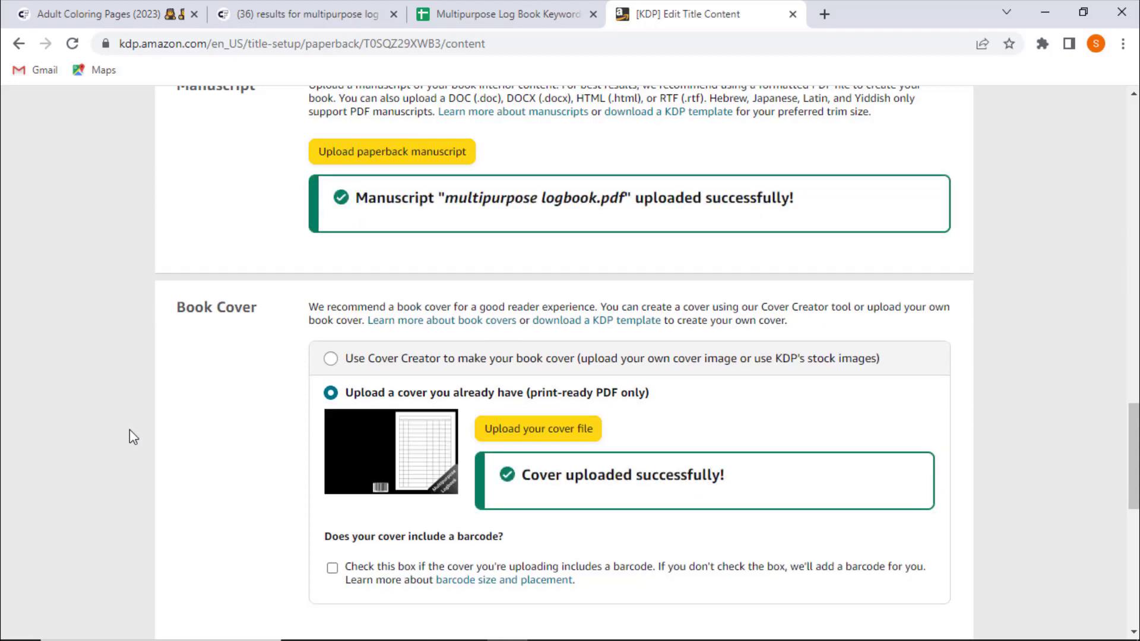
scroll(518, 597, down, 3)
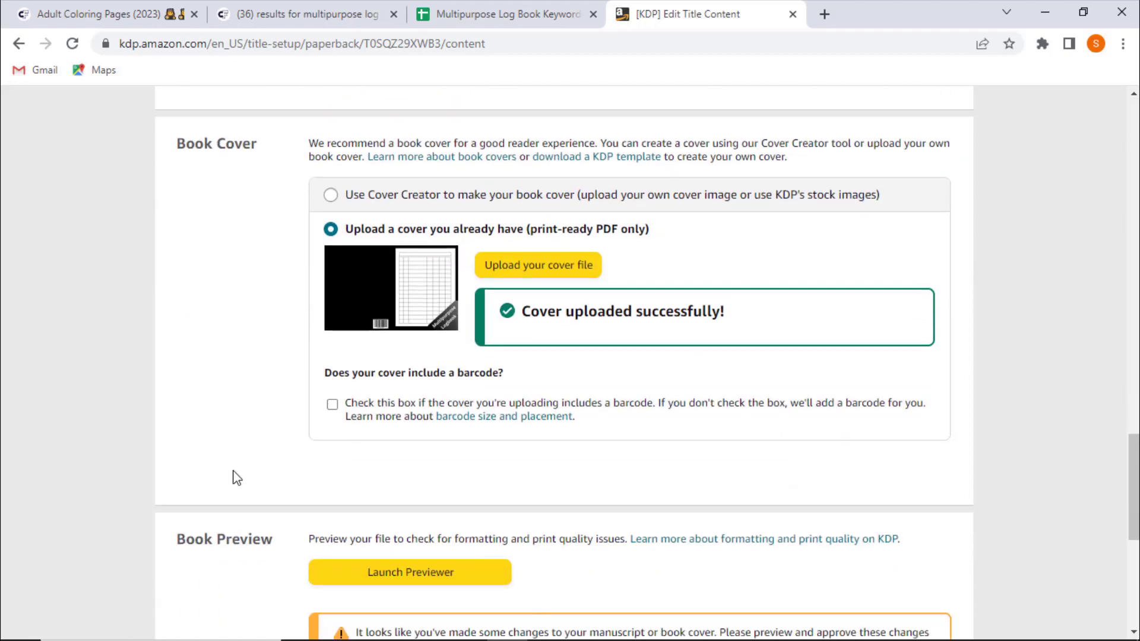
click(475, 571)
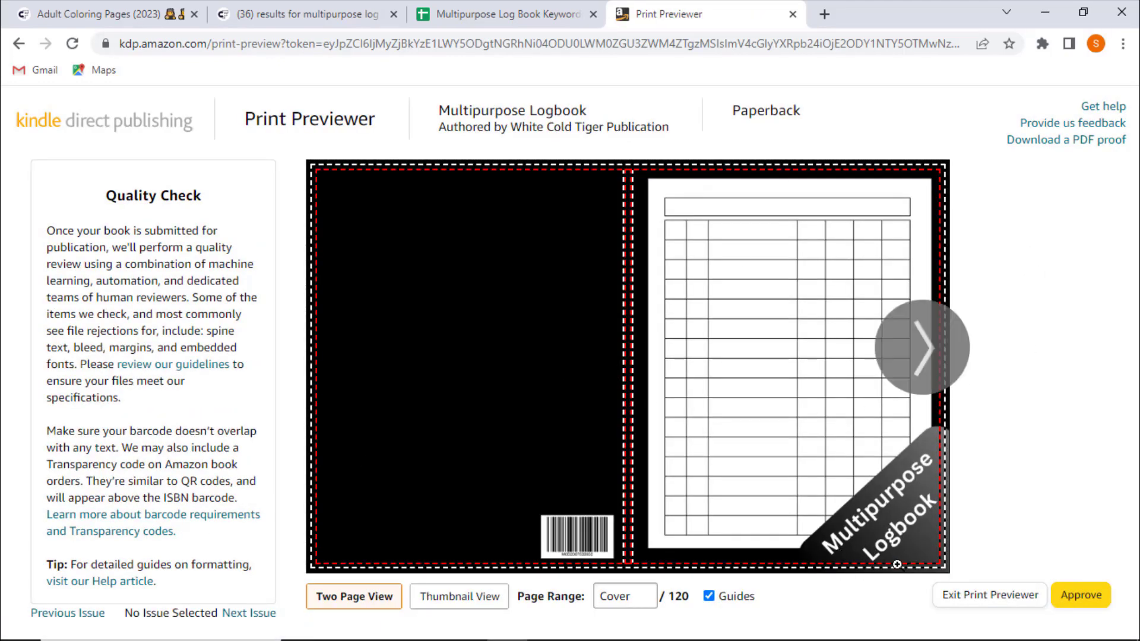
click(932, 372)
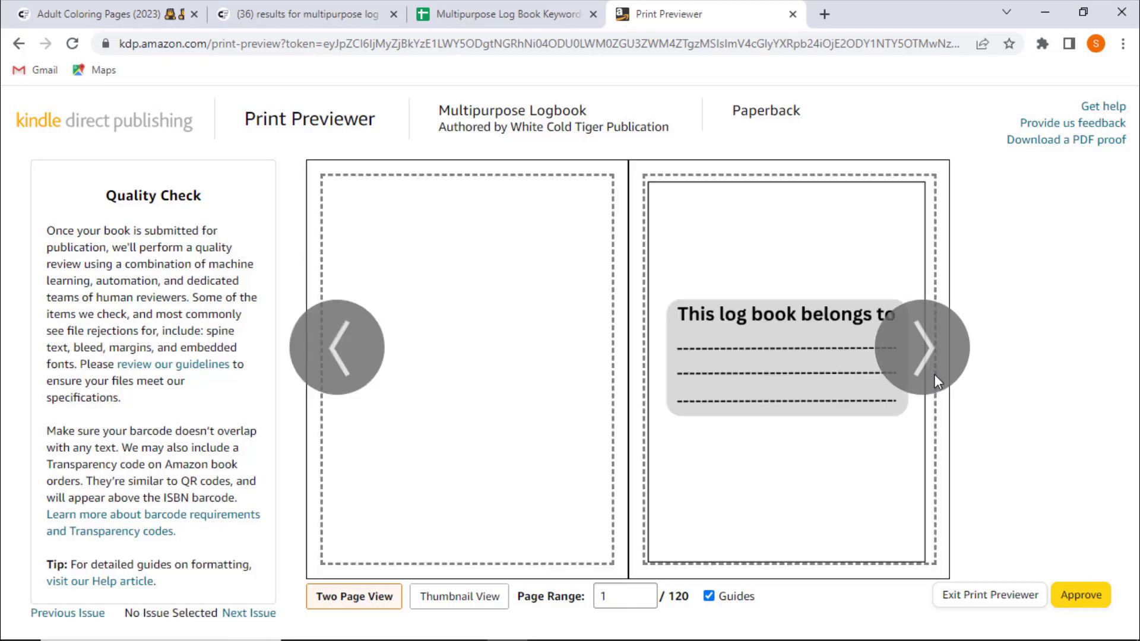
click(935, 375)
click(928, 375)
click(927, 375)
click(927, 375)
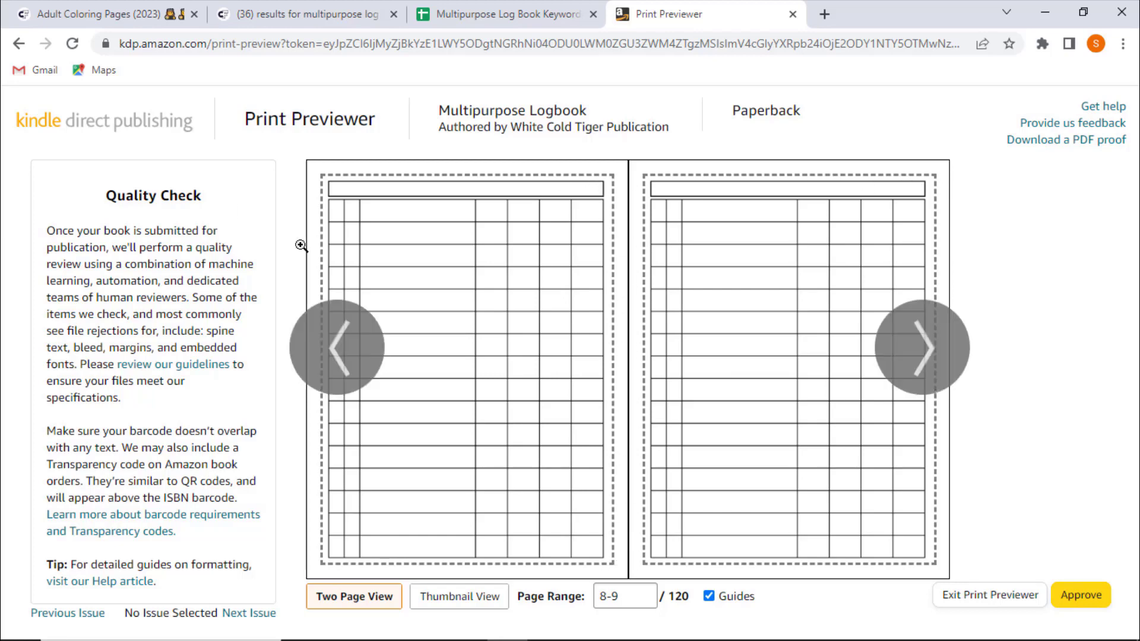
click(884, 351)
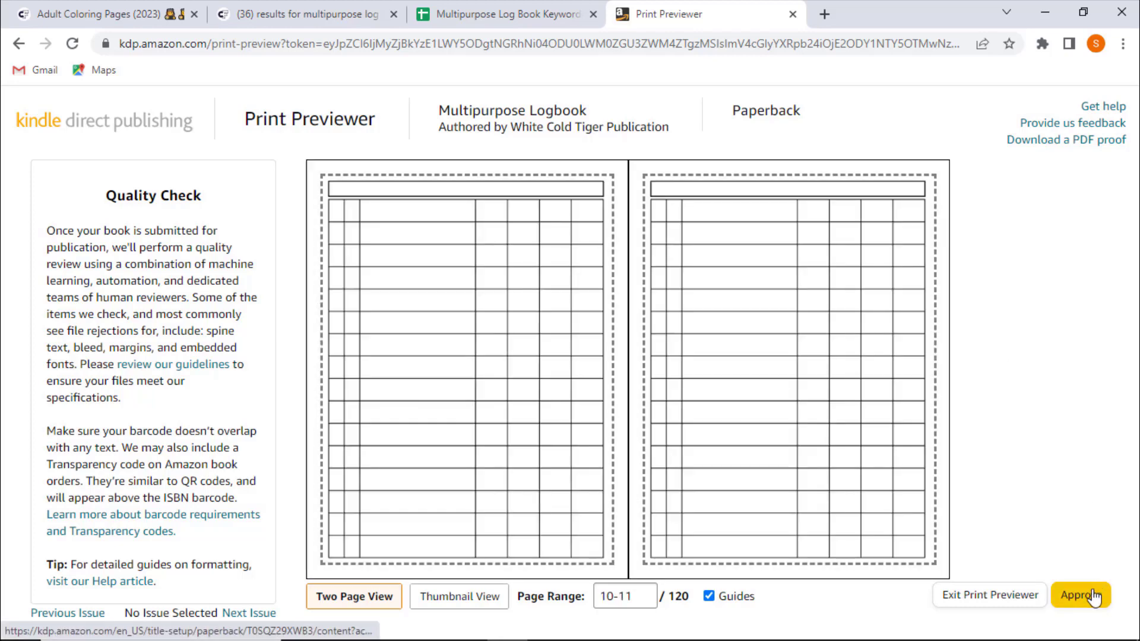
click(1094, 596)
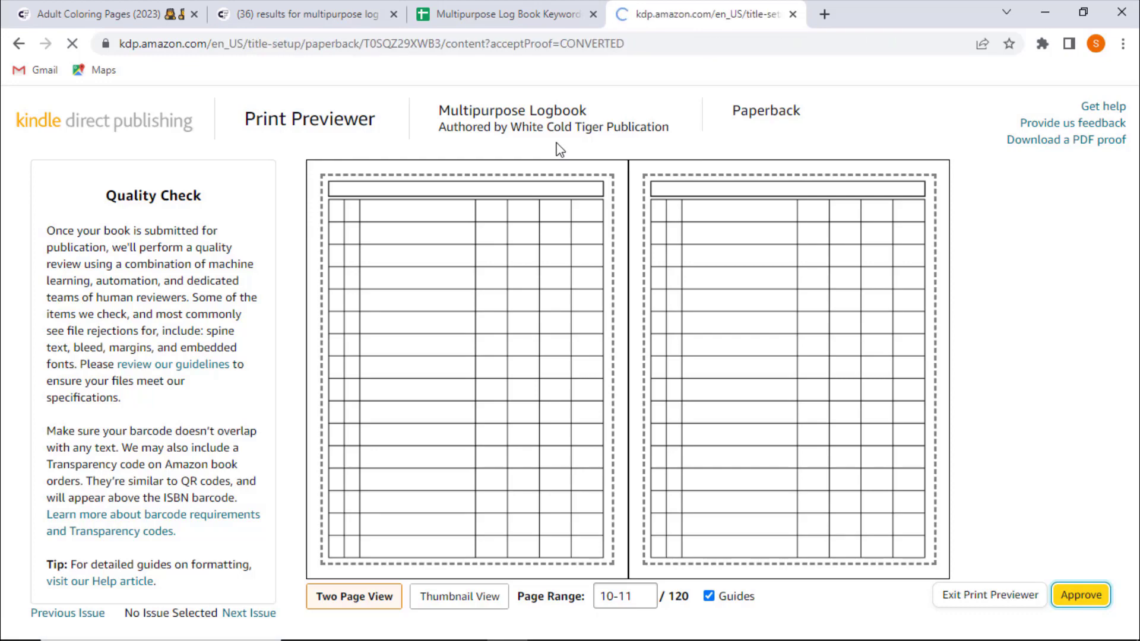
- Save the paperback content and continue to the pricing page
scroll(151, 417, down, 20)
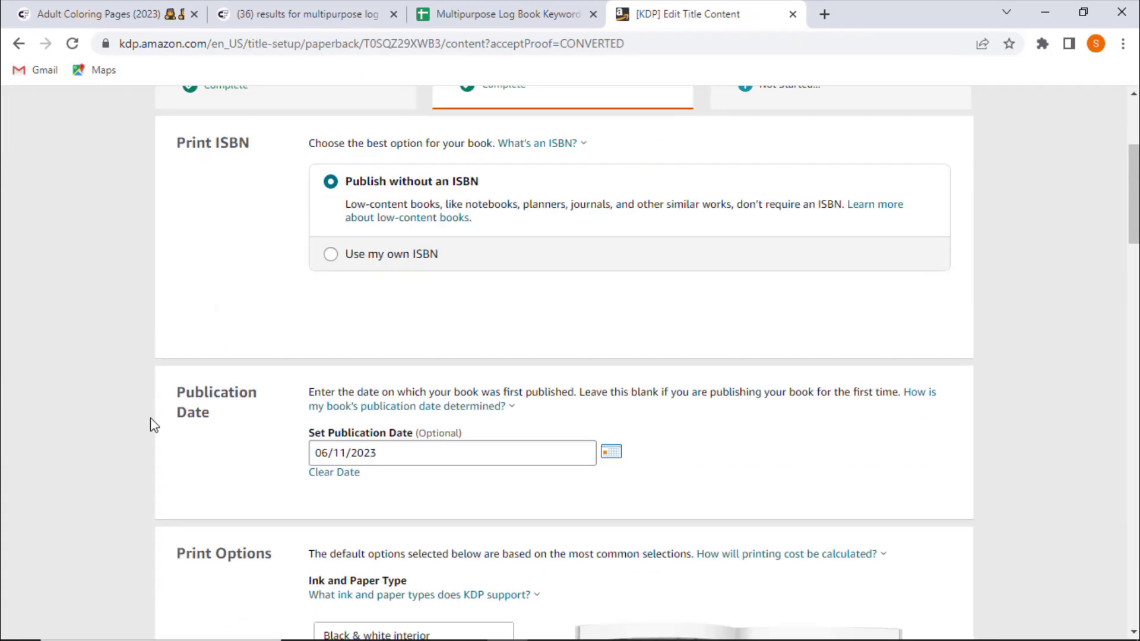
scroll(145, 428, down, 8)
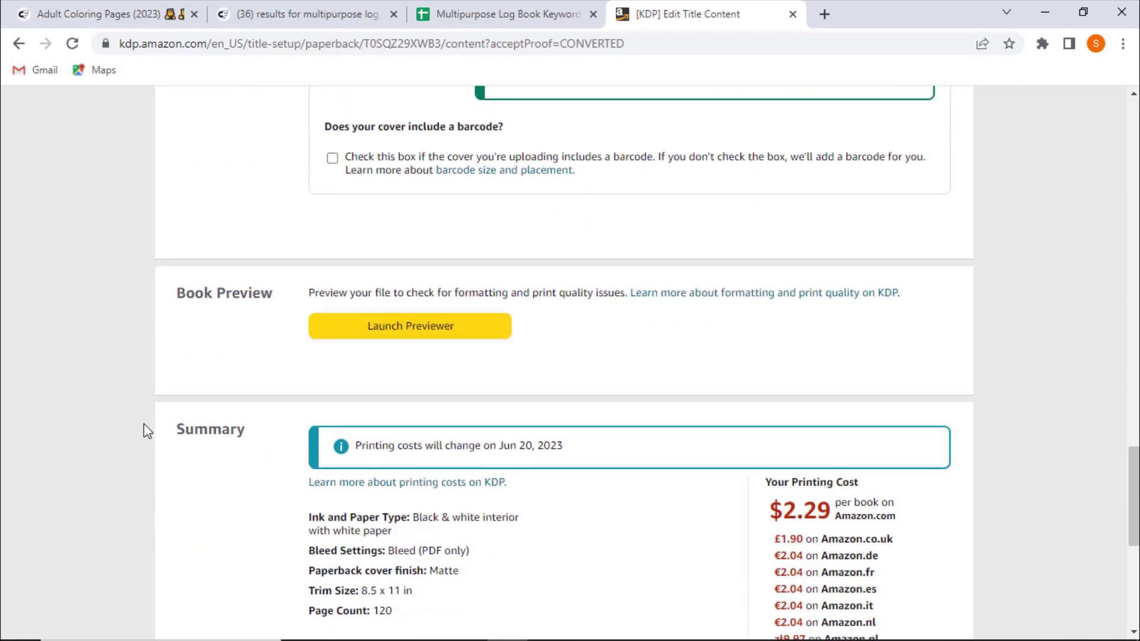
click(875, 546)
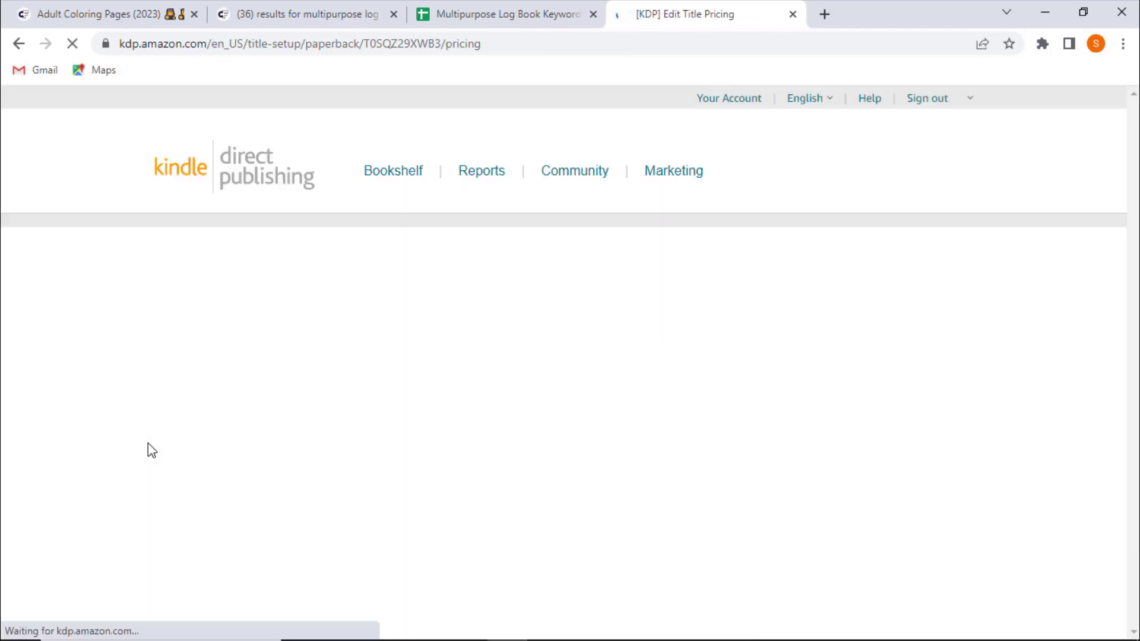
- Review the pricing section's printing-cost notice and the minimum list prices for Amazon.com
scroll(148, 443, down, 4)
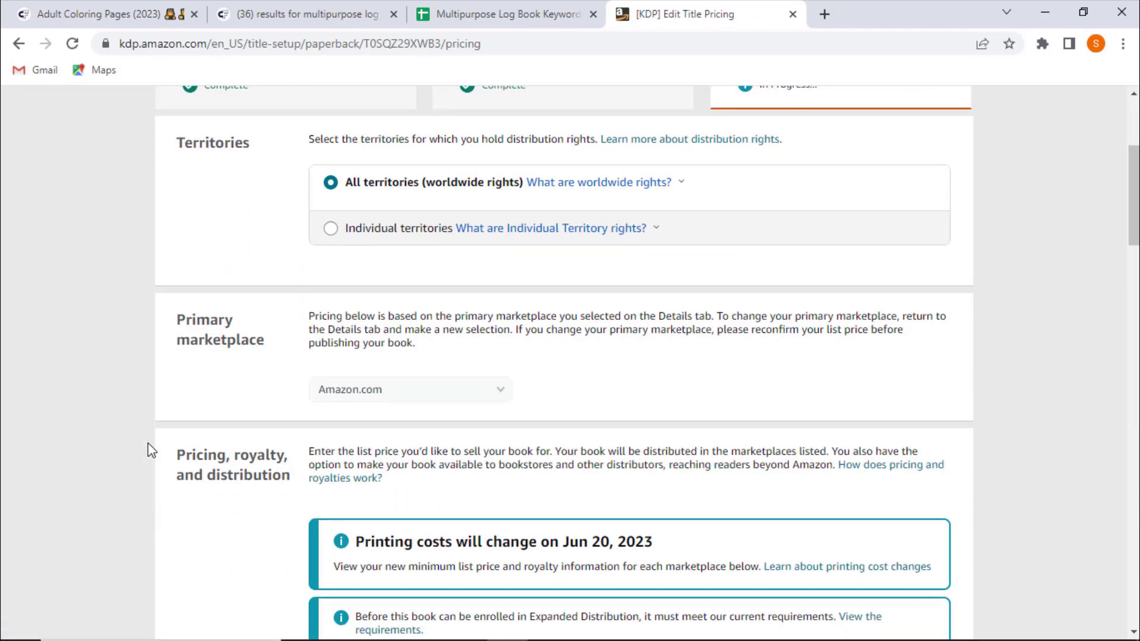
scroll(148, 443, up, 1)
scroll(79, 297, down, 4)
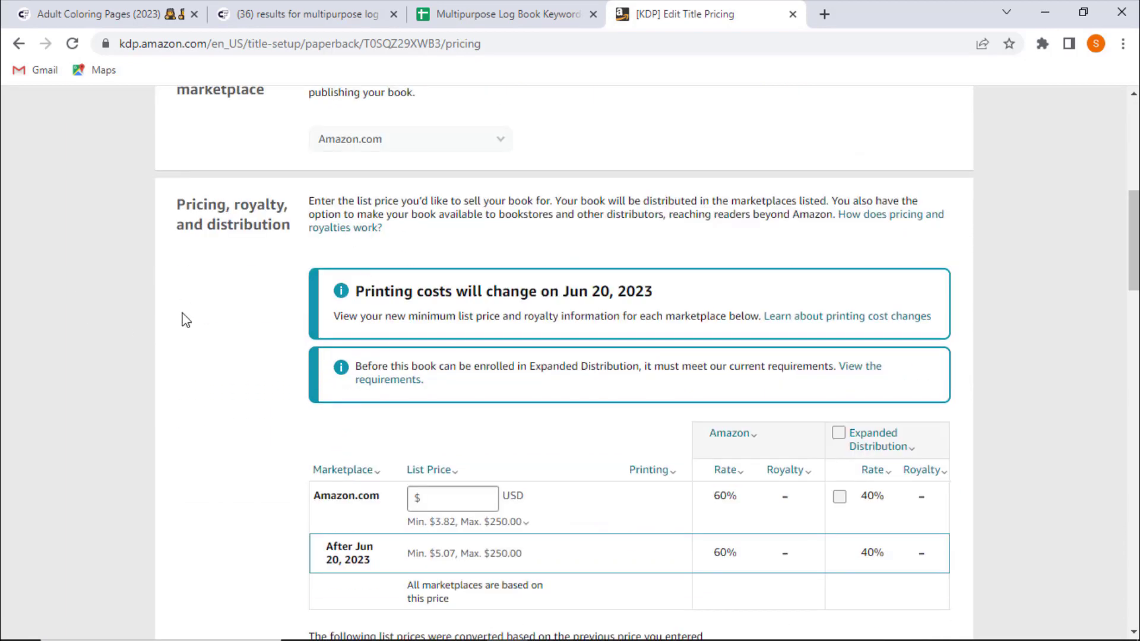
scroll(184, 320, down, 2)
drag(356, 209, 648, 207)
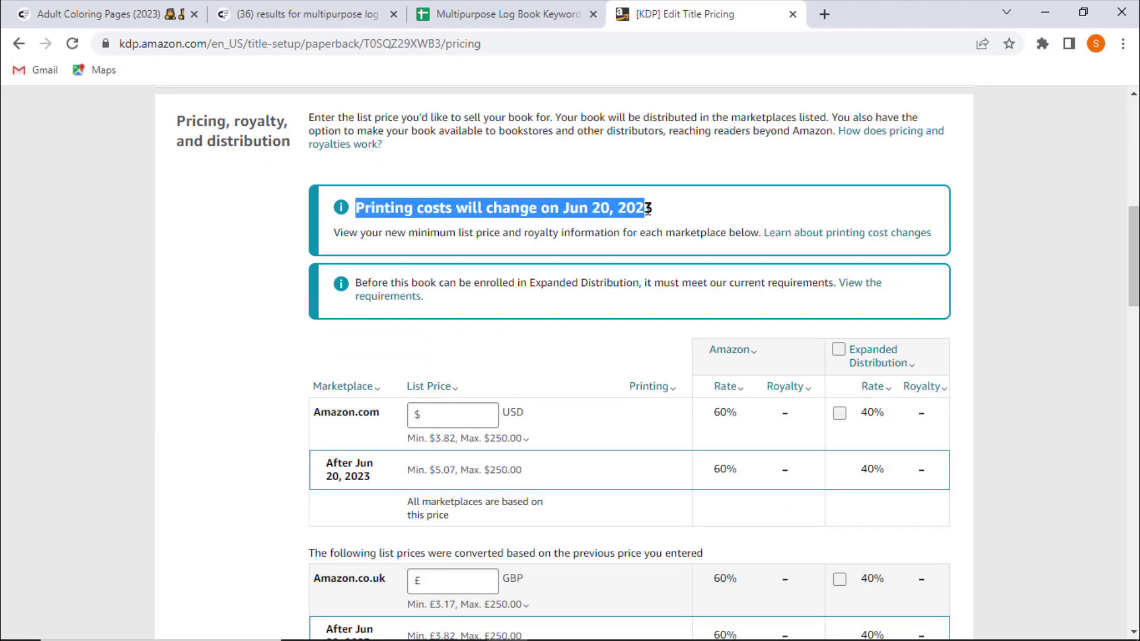
click(647, 208)
drag(550, 207, 657, 214)
click(656, 226)
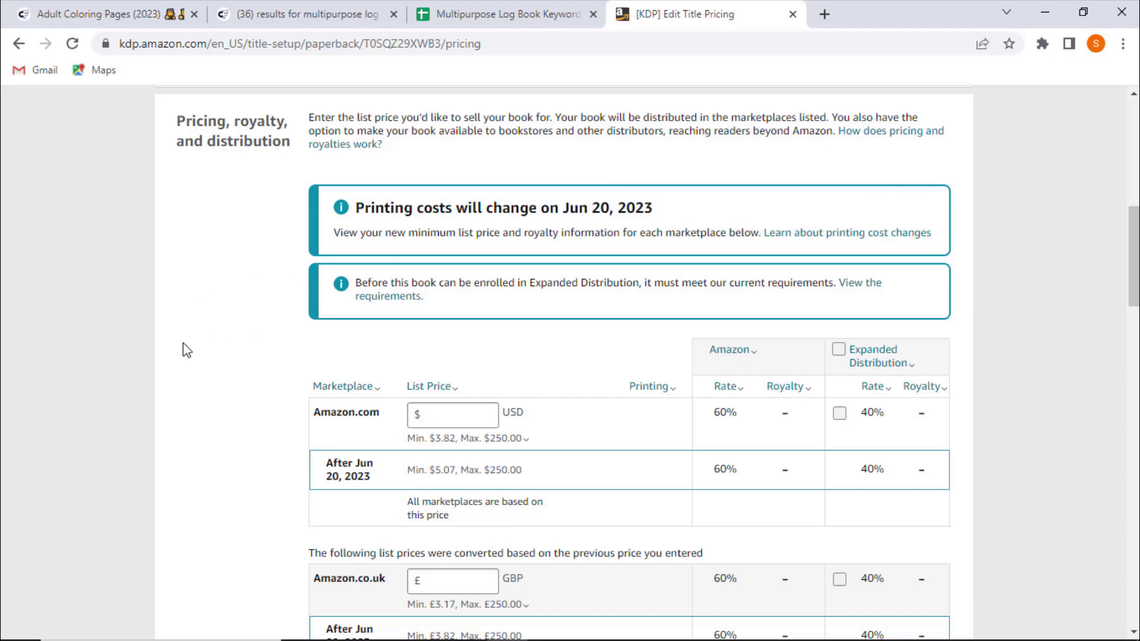
scroll(187, 351, down, 1)
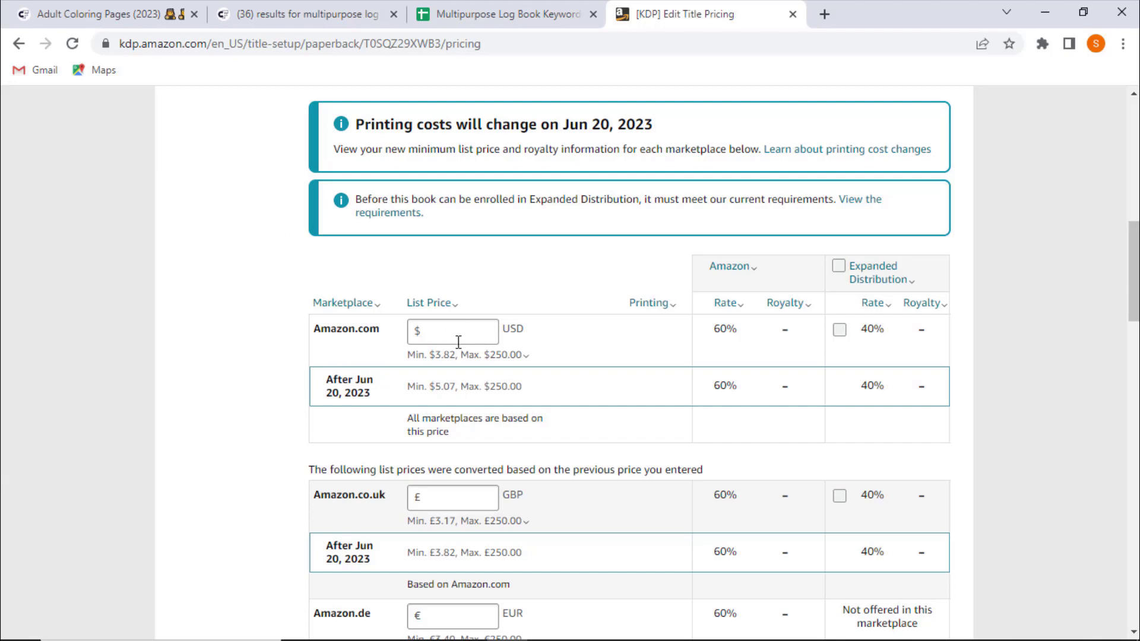
click(434, 354)
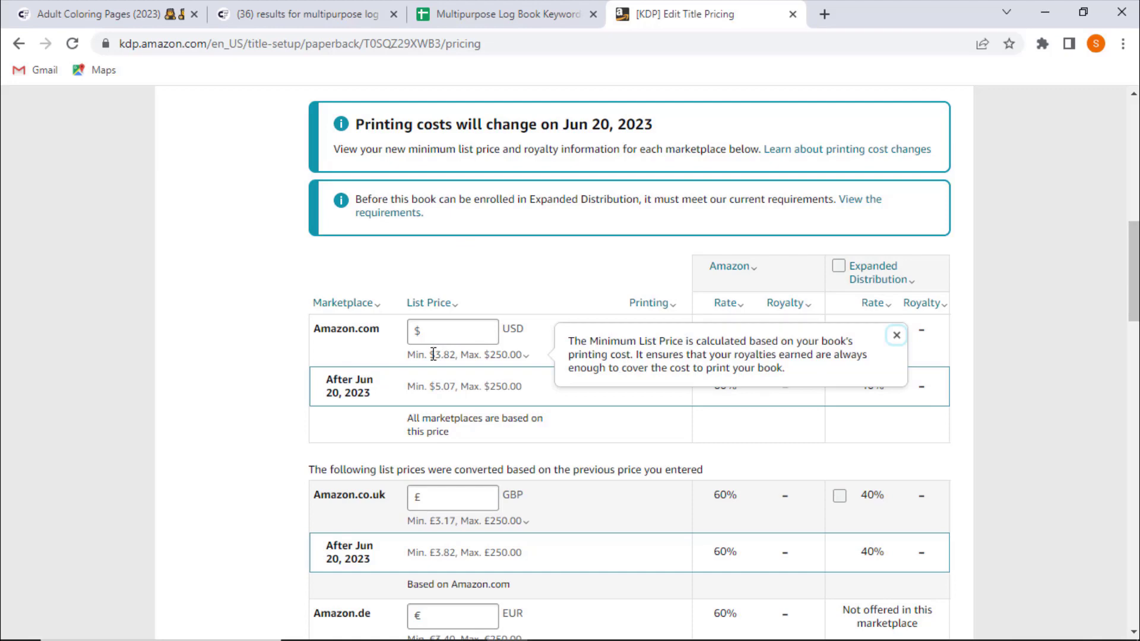
drag(430, 354, 460, 355)
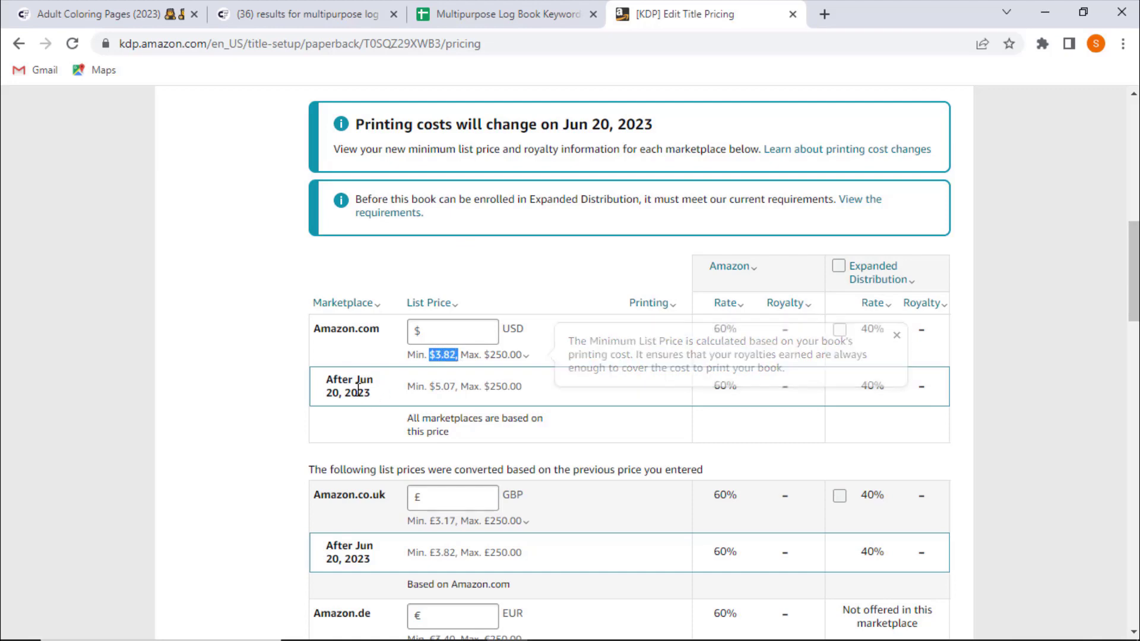
drag(435, 387, 456, 387)
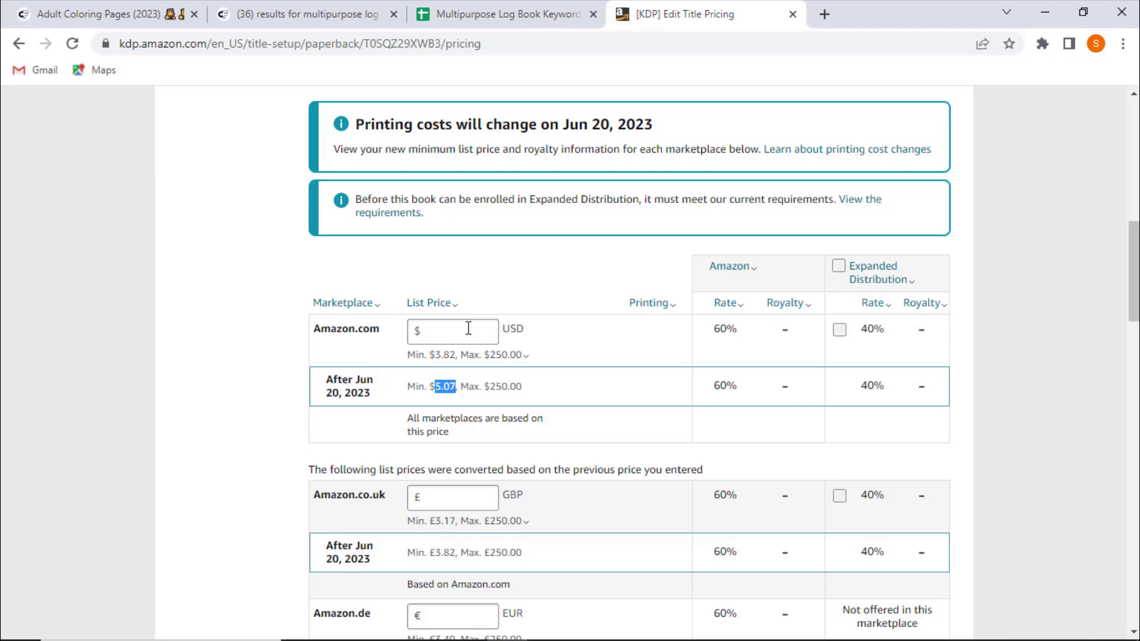
- Set the Amazon.com list price to $7.99
click(478, 331)
text(7.99)
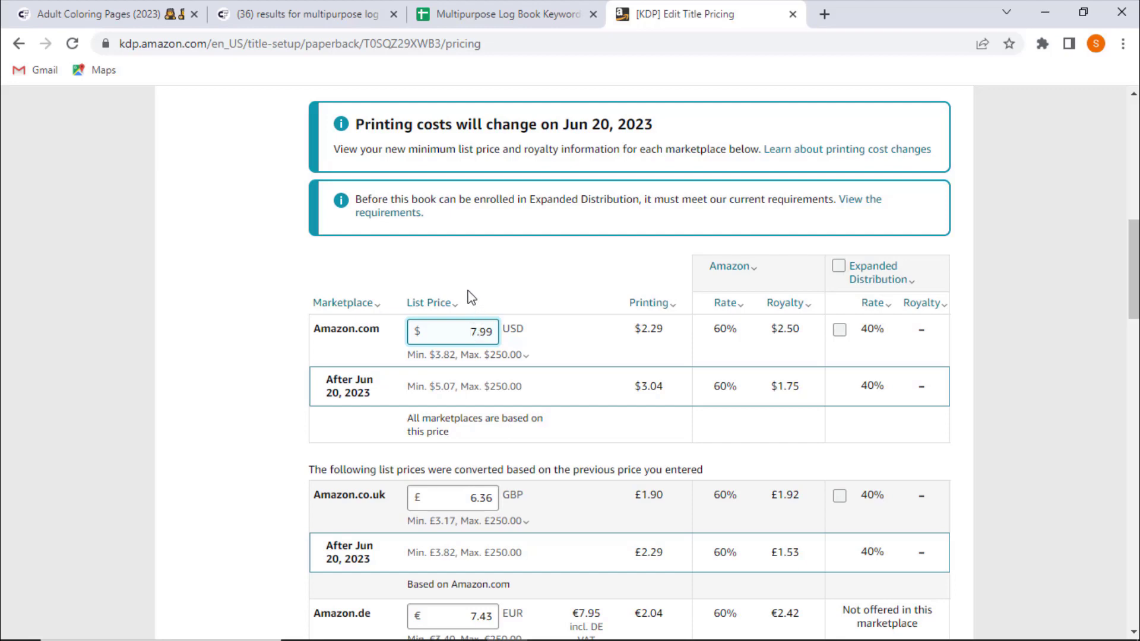
double_click(490, 331)
click(502, 354)
click(456, 282)
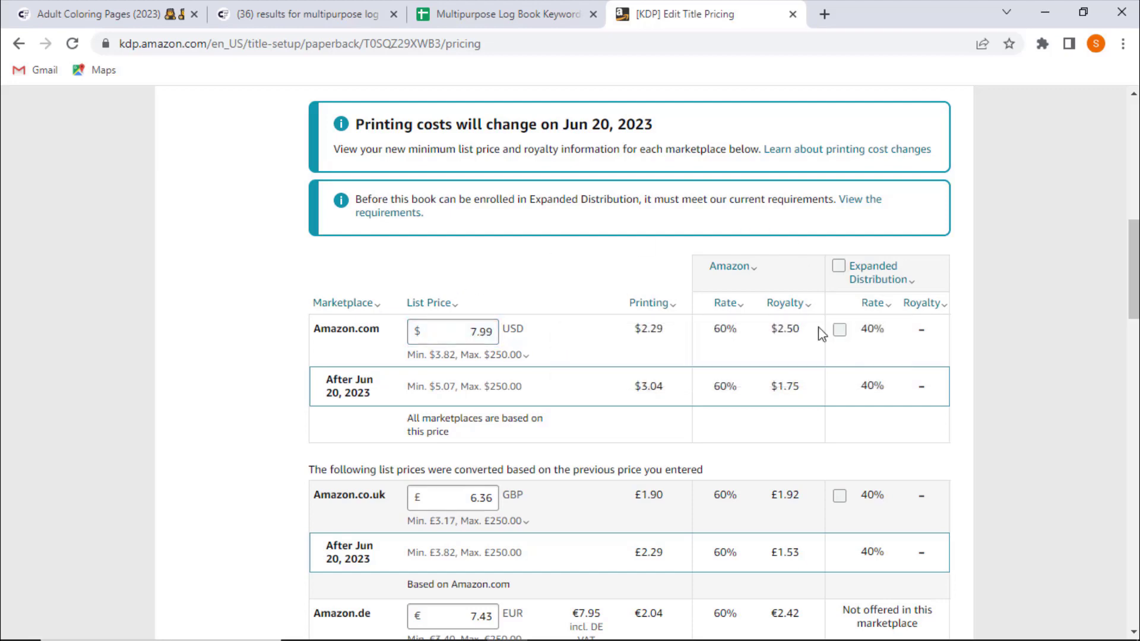
double_click(784, 332)
click(759, 333)
- Change the Amazon.com list price to $6.99
click(476, 333)
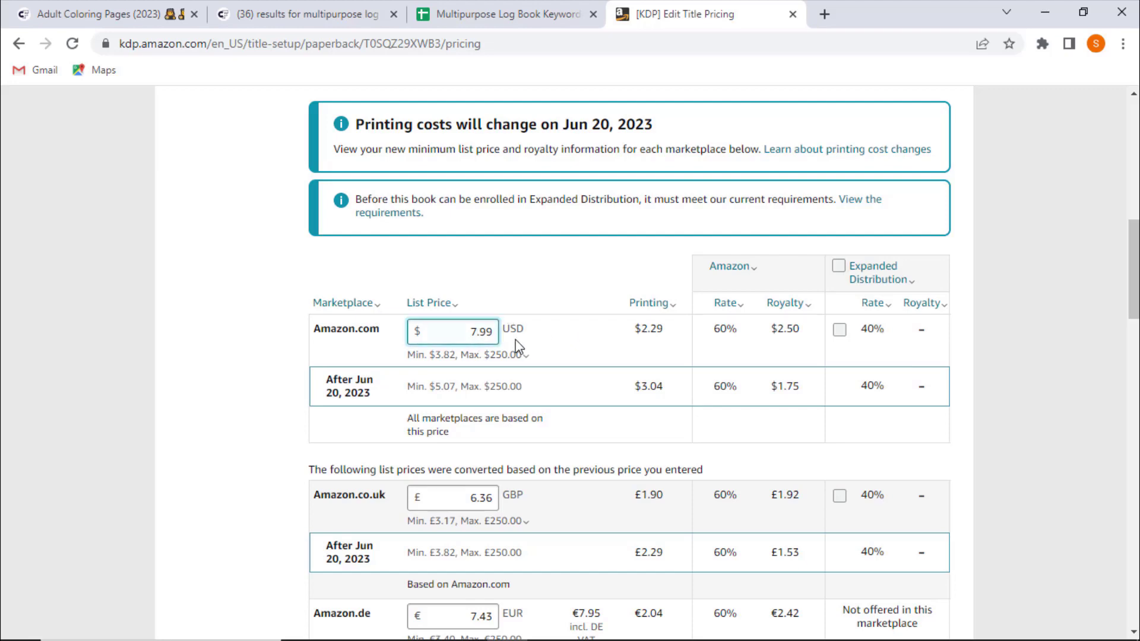
key(BackSpace)
text(6)
click(413, 355)
click(896, 336)
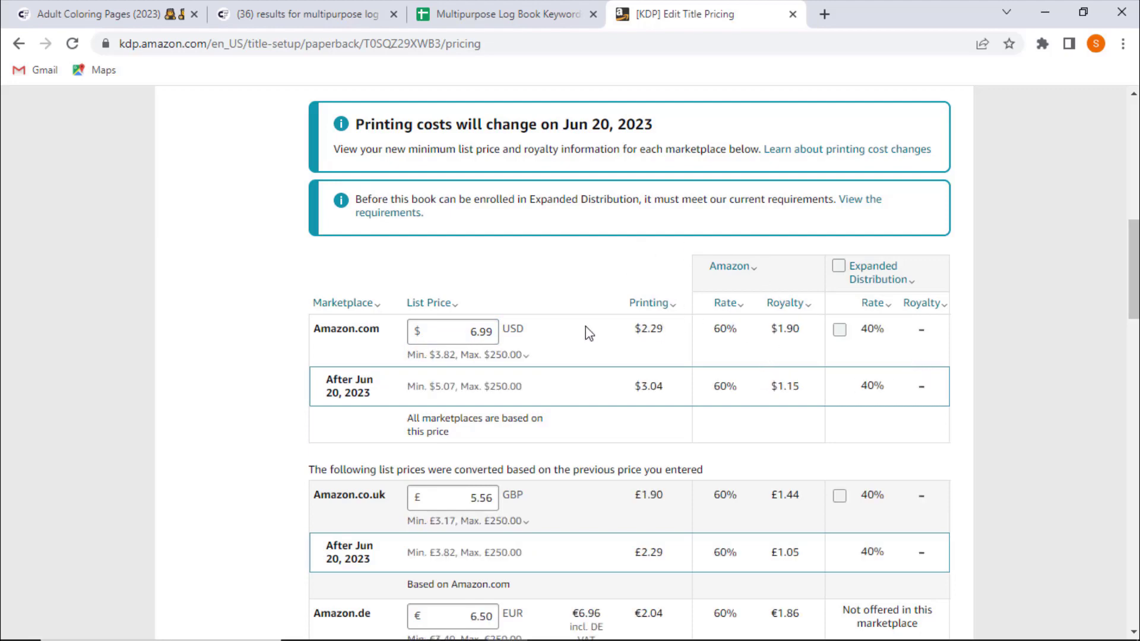
- Set the Amazon.com list price back to $7.99
double_click(485, 329)
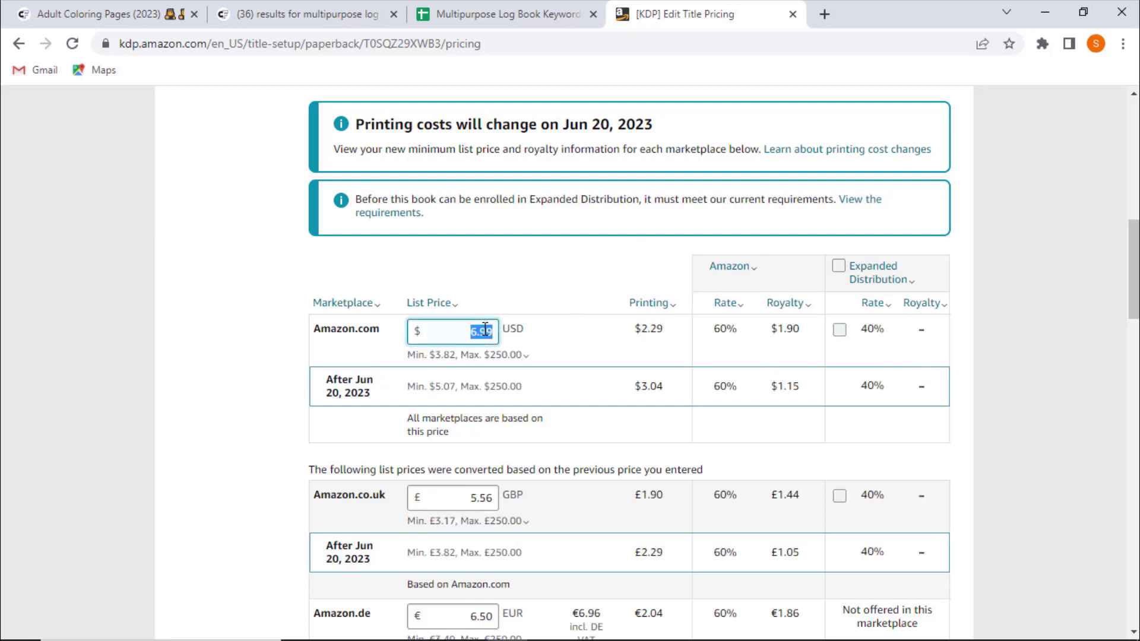
key(BackSpace)
text(7.99)
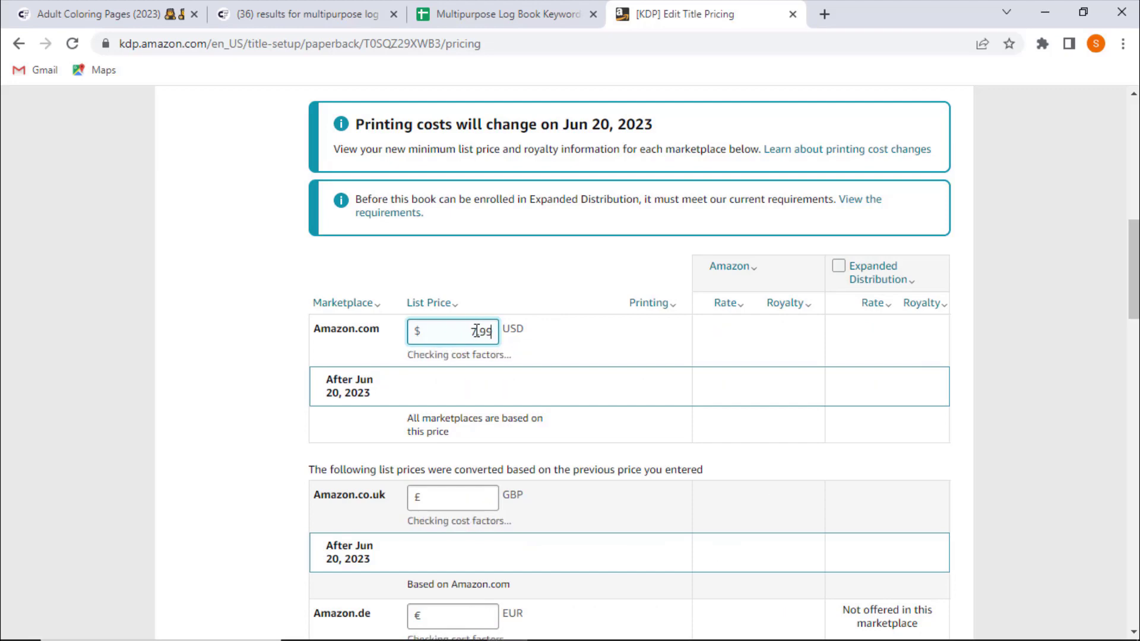
click(462, 356)
click(354, 387)
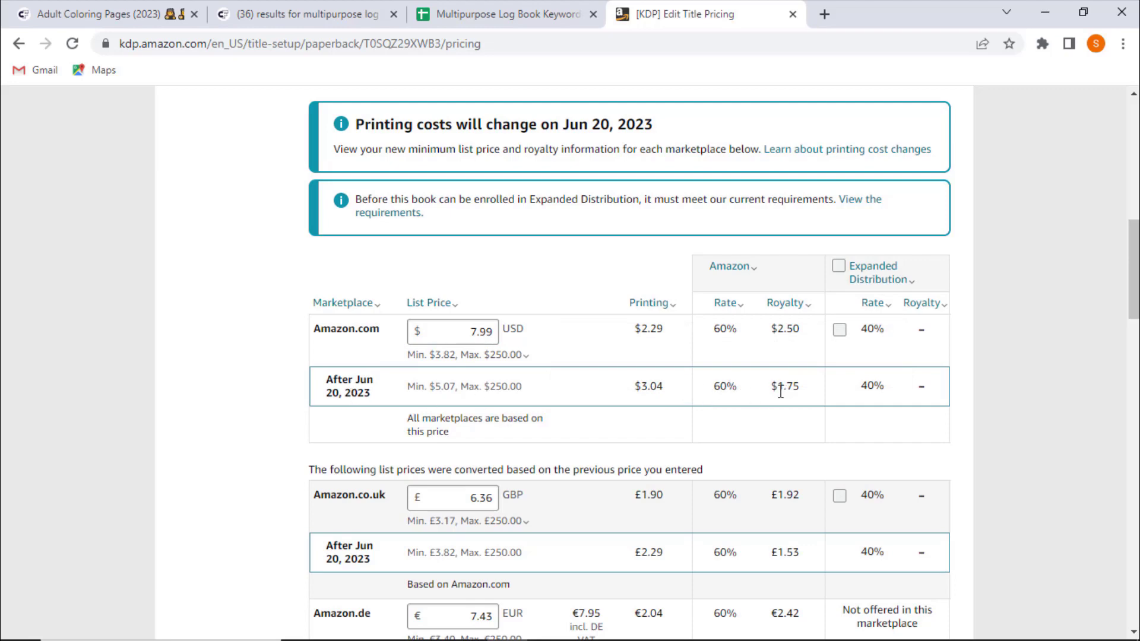
click(804, 393)
triple_click(341, 381)
click(259, 379)
scroll(259, 379, down, 2)
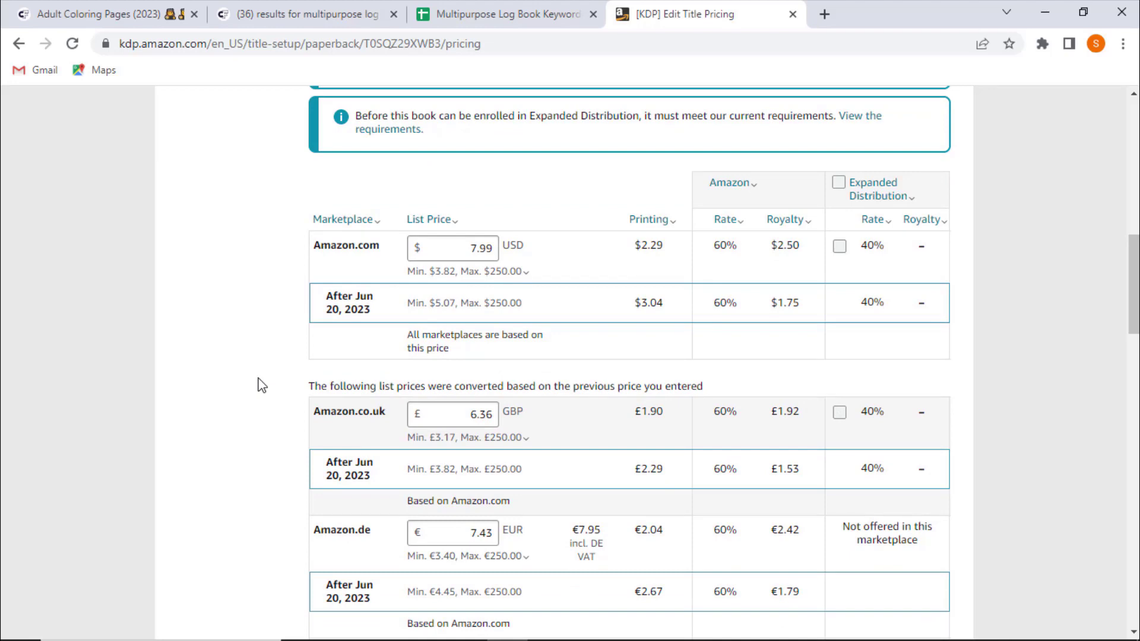
- Examine the converted list prices, printing costs and royalties for Amazon.co.uk and Amazon.de, including the Marketplace column help
scroll(132, 331, down, 20)
scroll(133, 331, up, 20)
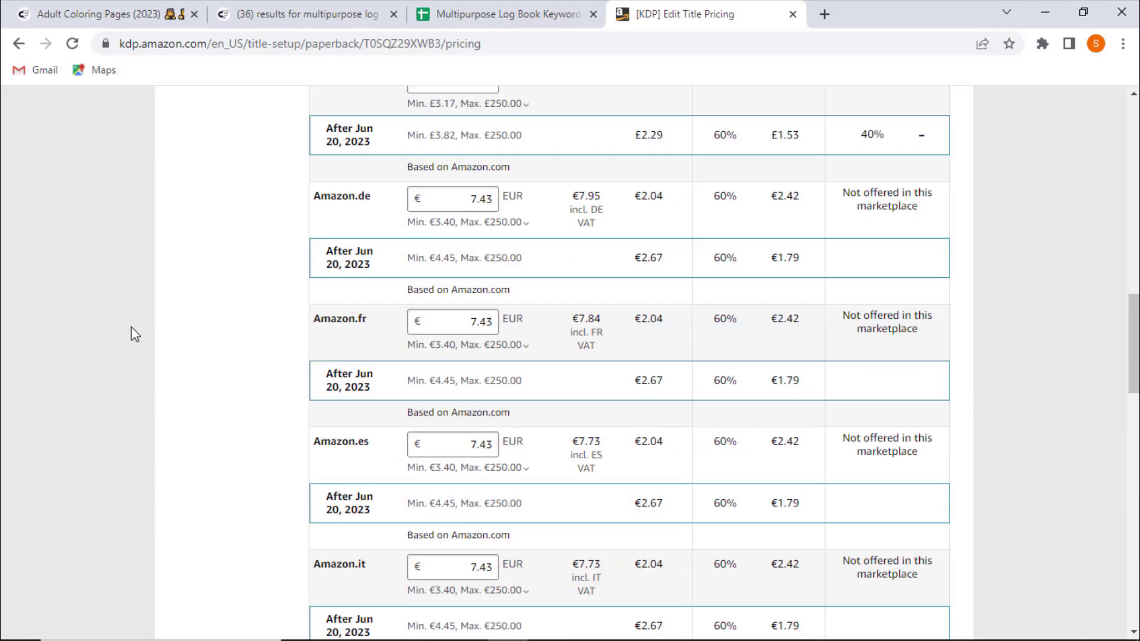
scroll(136, 334, down, 1)
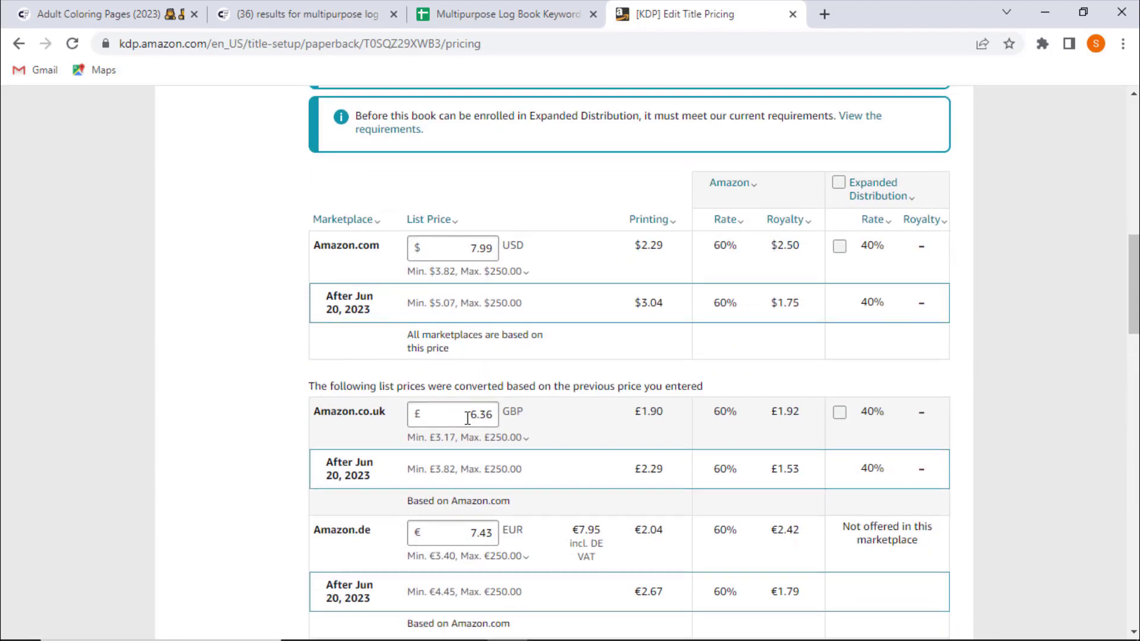
scroll(380, 416, down, 1)
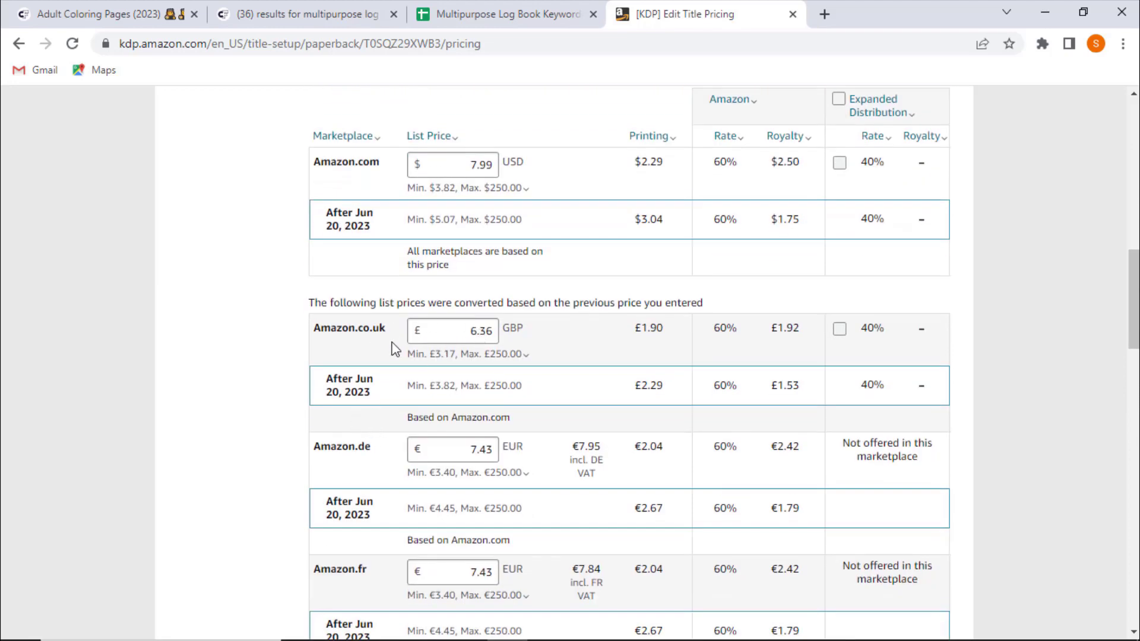
scroll(458, 383, down, 1)
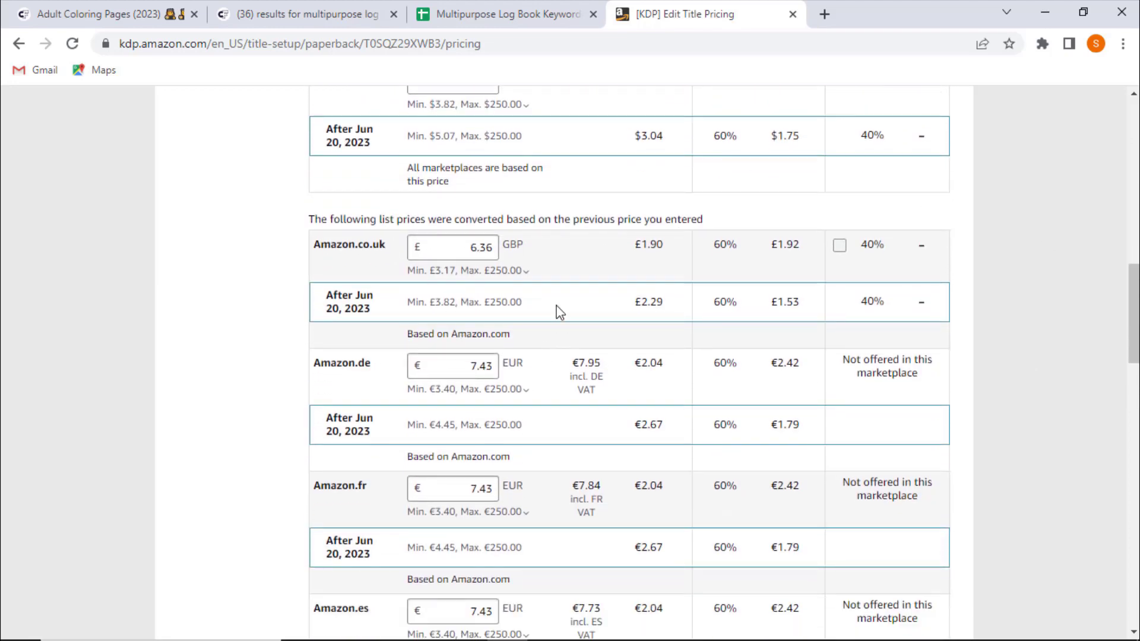
scroll(117, 308, down, 1)
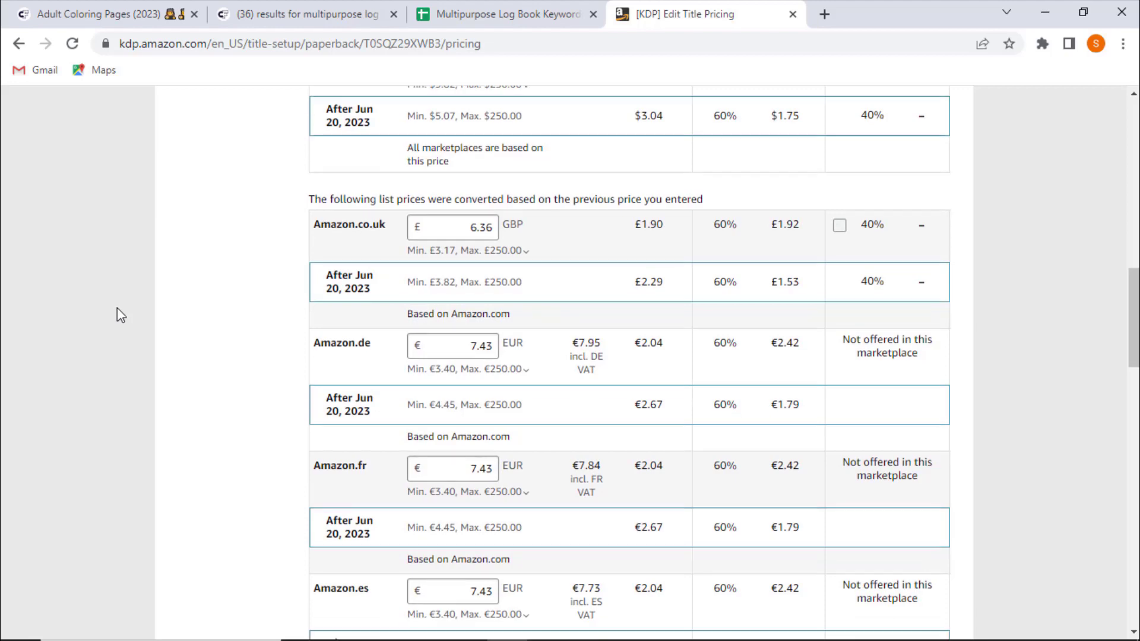
double_click(481, 170)
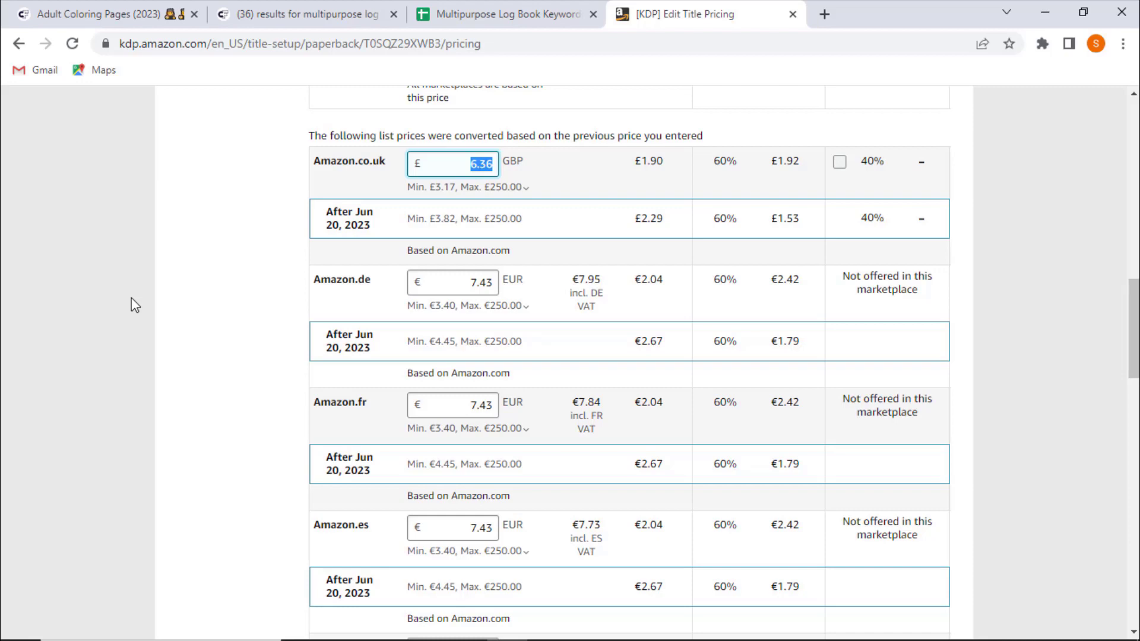
scroll(135, 305, up, 1)
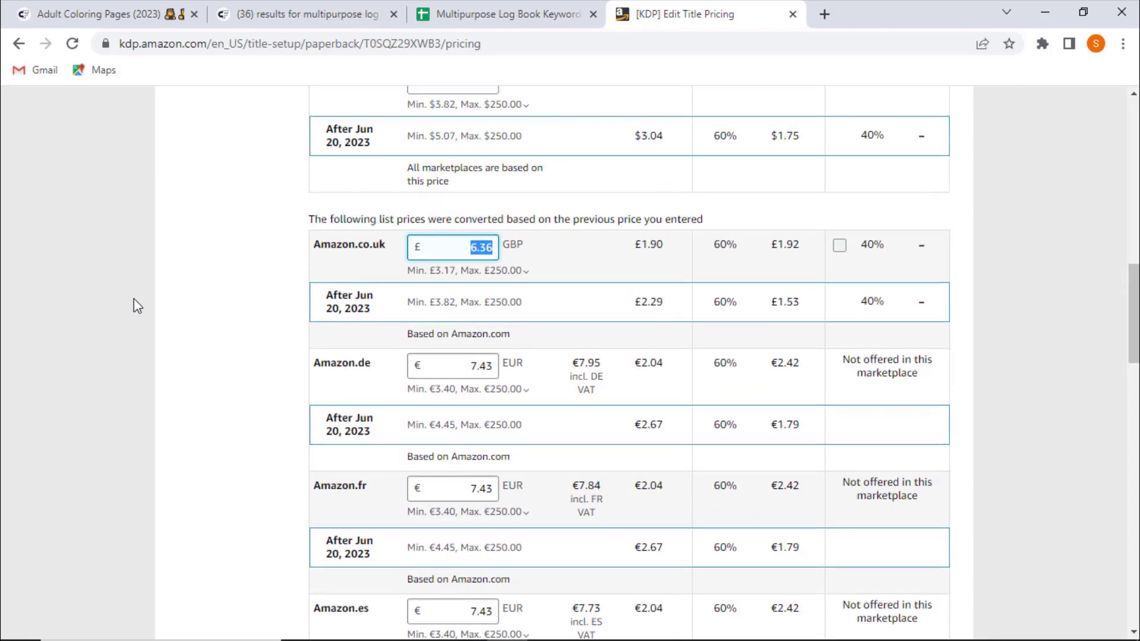
click(495, 246)
click(304, 356)
scroll(305, 356, up, 1)
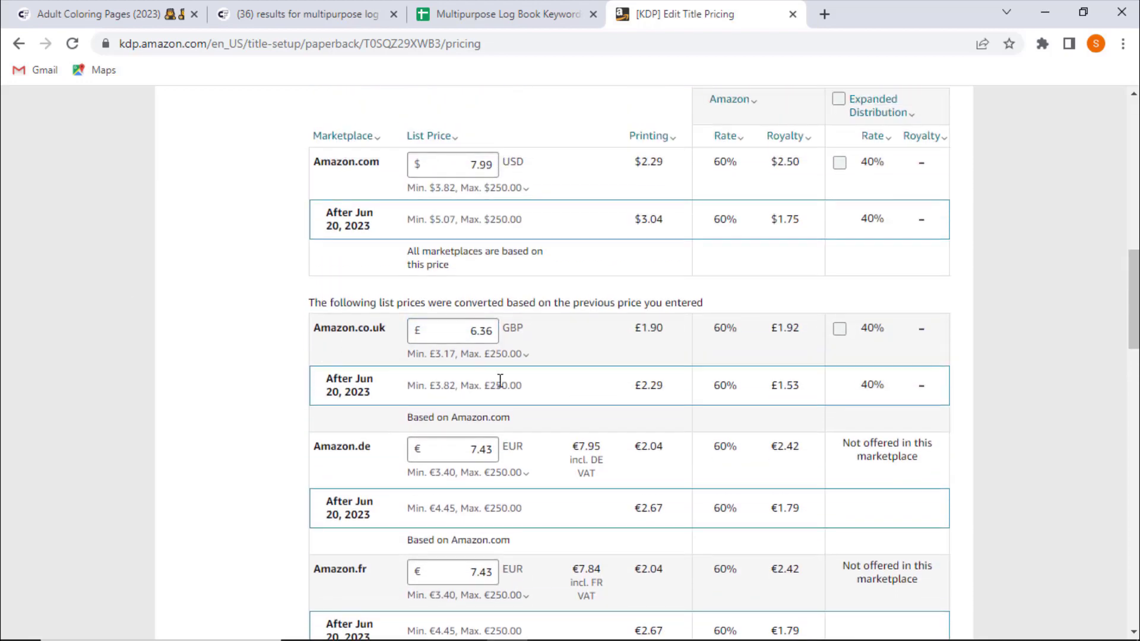
click(348, 138)
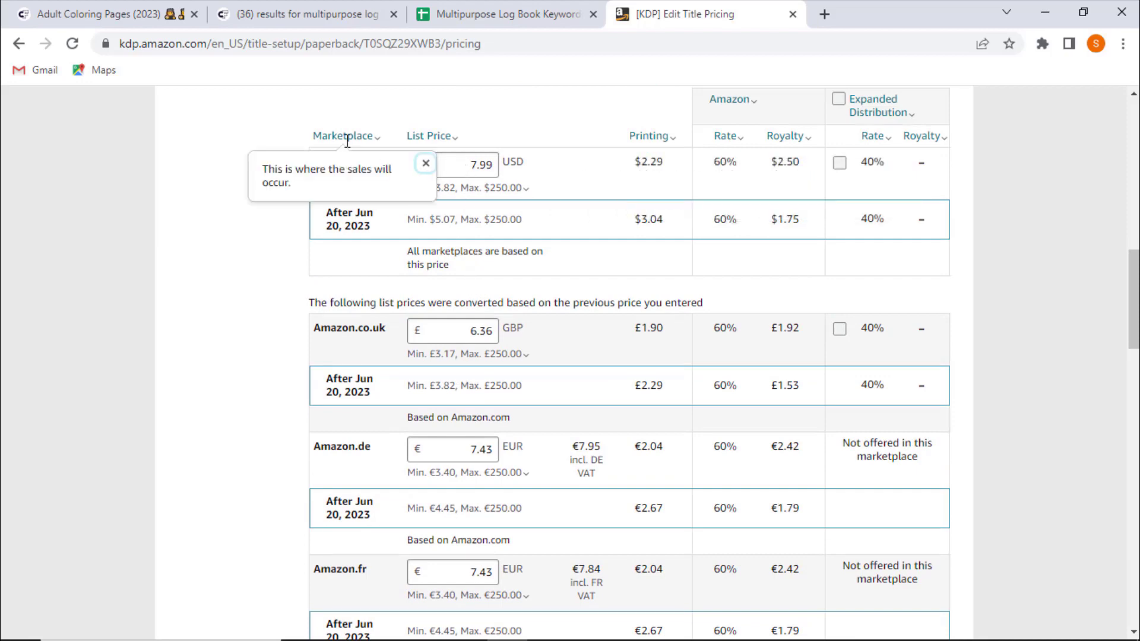
scroll(290, 310, down, 2)
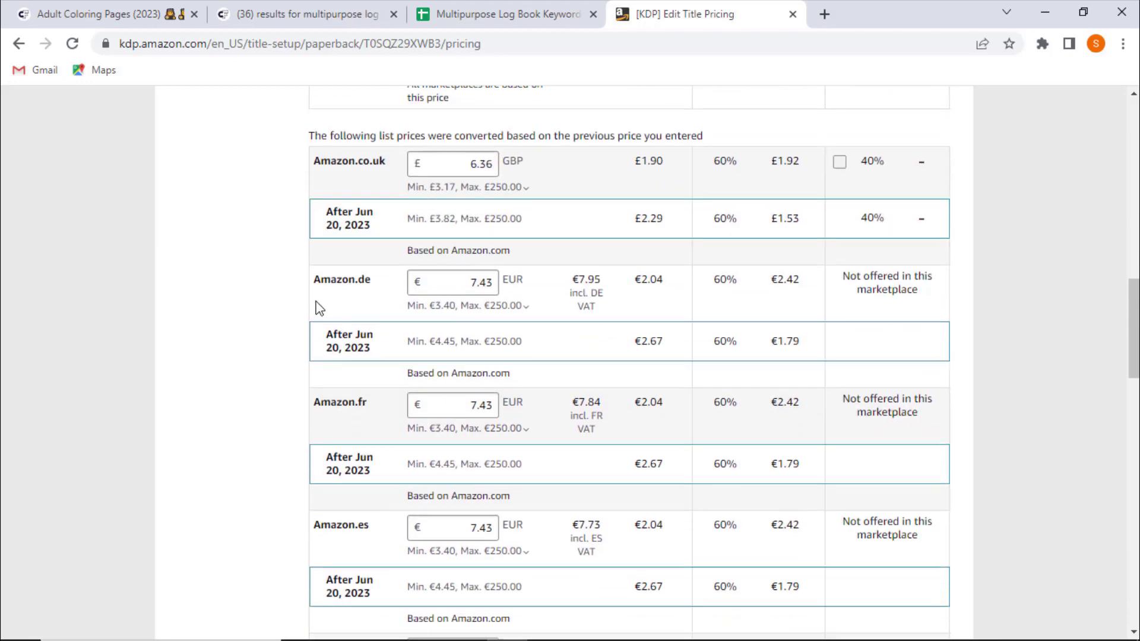
double_click(475, 162)
double_click(481, 281)
click(278, 347)
scroll(277, 348, up, 1)
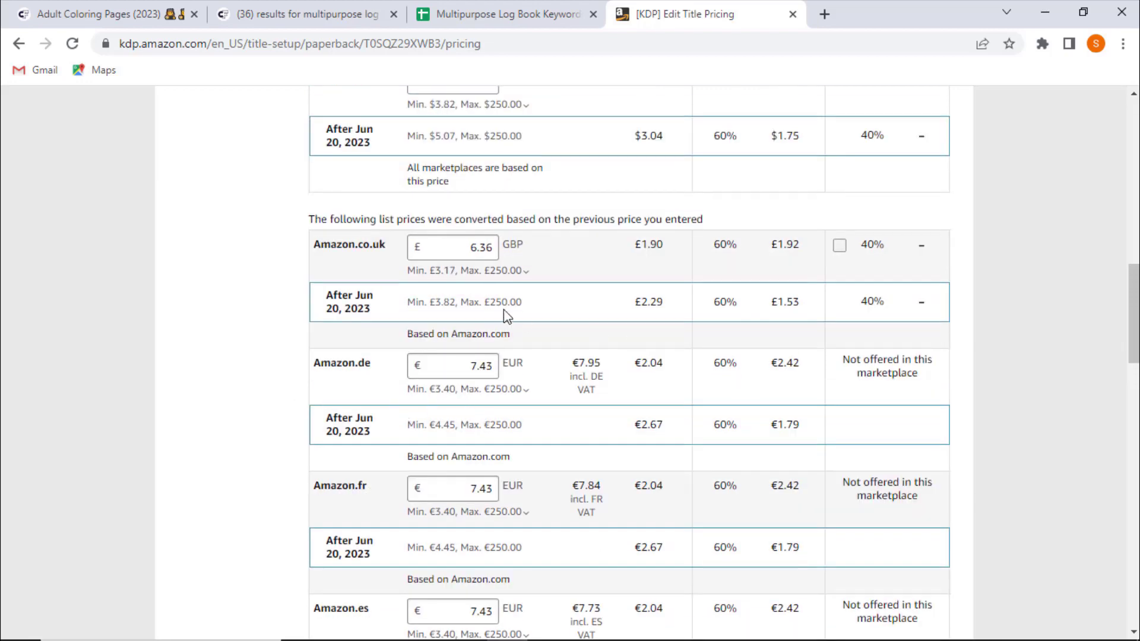
double_click(782, 244)
click(745, 265)
scroll(746, 267, up, 1)
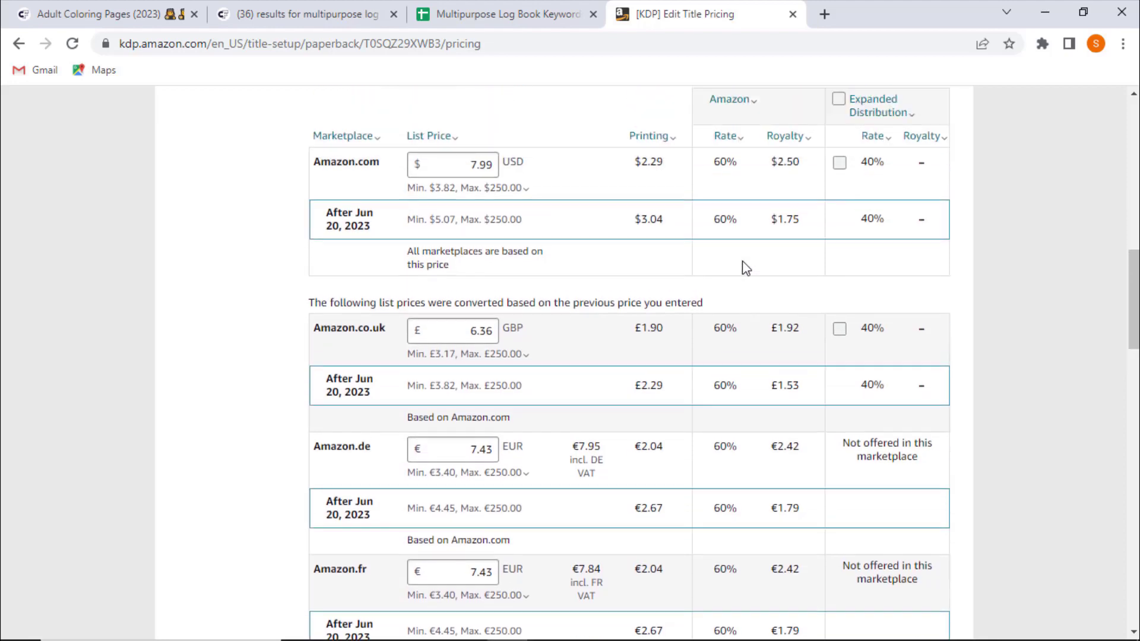
double_click(790, 323)
click(262, 343)
- Scroll through the remaining marketplace prices down to the publishing options and back up to the top
scroll(262, 345, down, 4)
scroll(261, 344, down, 17)
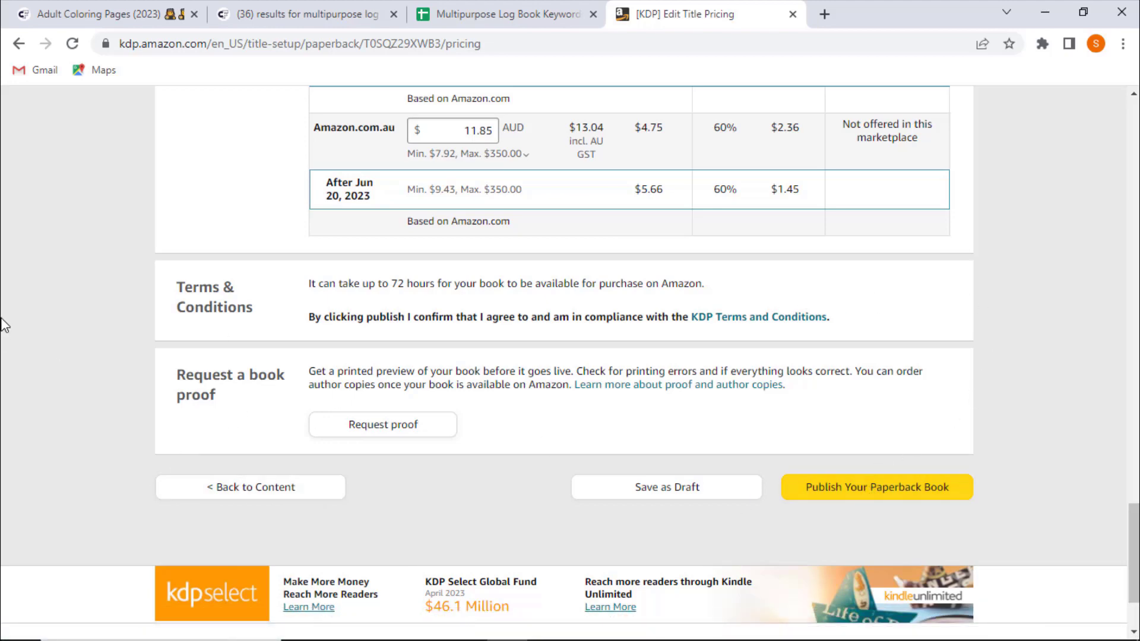
scroll(1, 325, up, 3)
scroll(1, 325, down, 1)
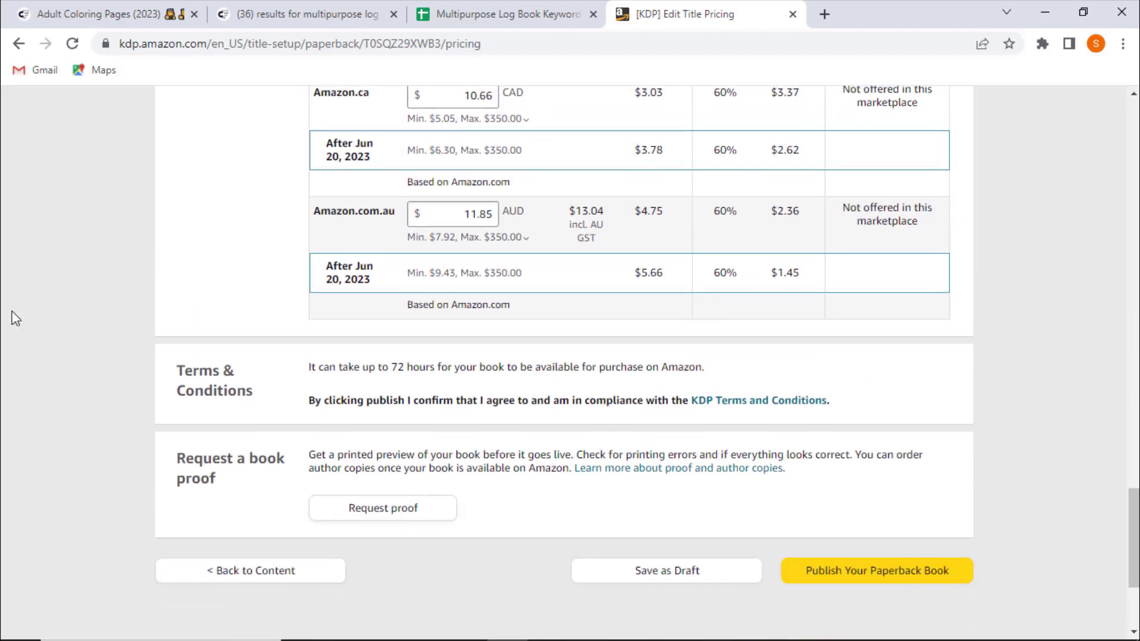
scroll(16, 319, up, 1)
scroll(13, 318, up, 2)
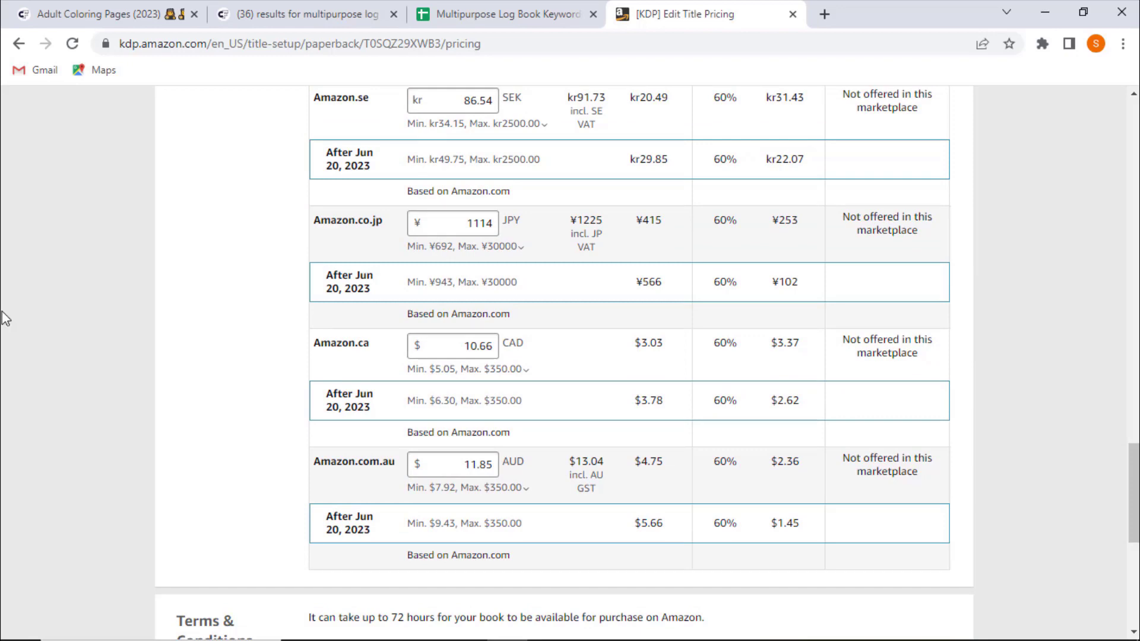
scroll(5, 318, up, 7)
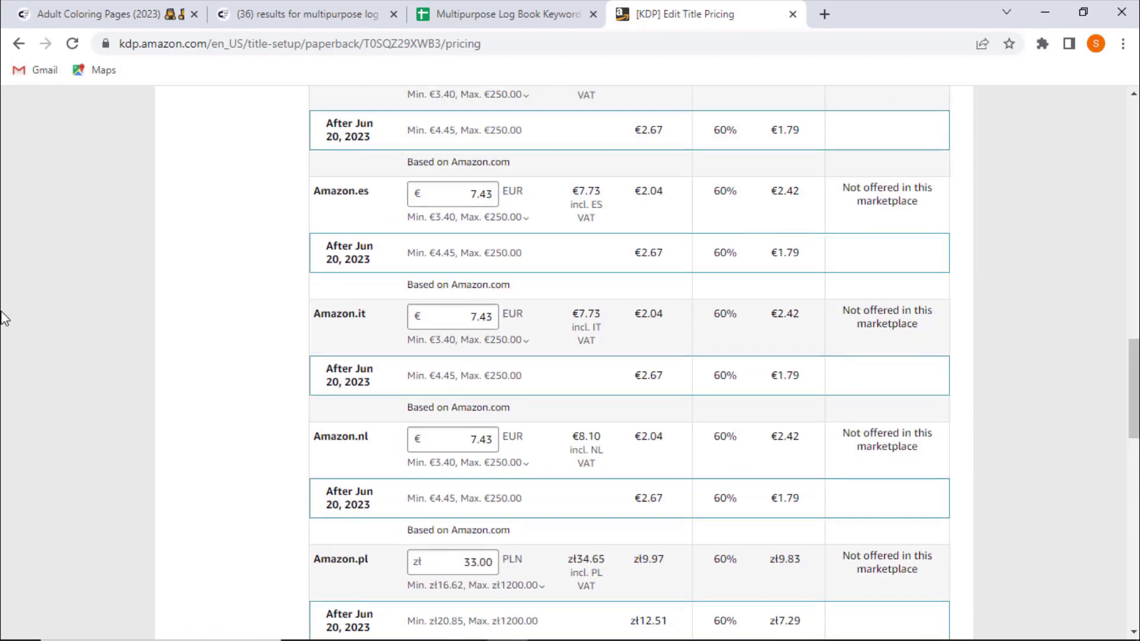
scroll(5, 319, up, 5)
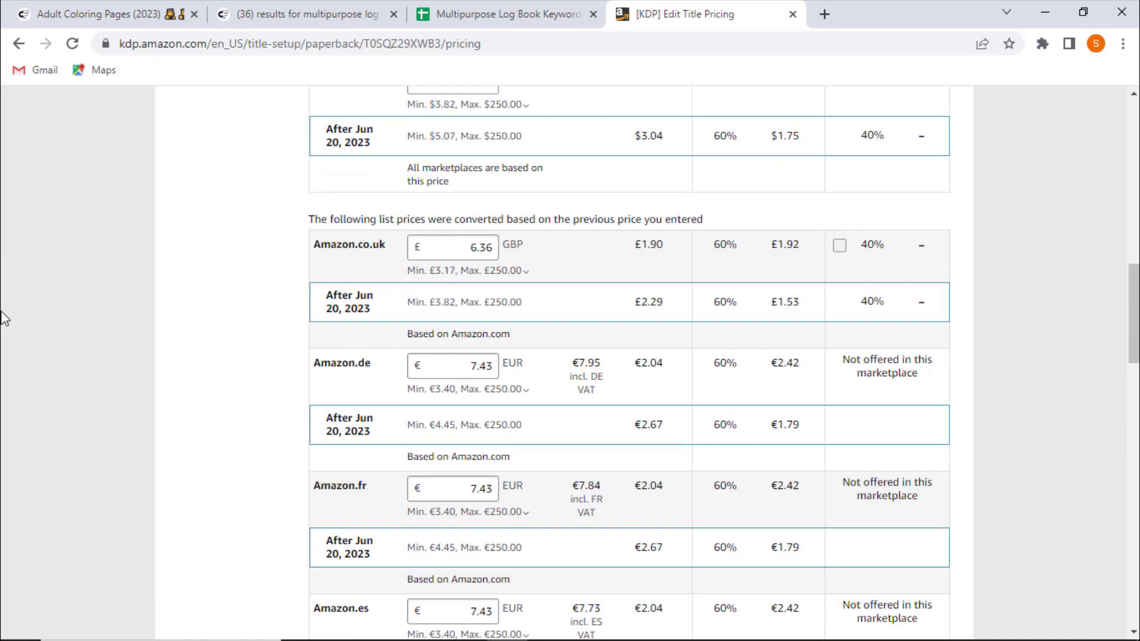
scroll(5, 319, up, 3)
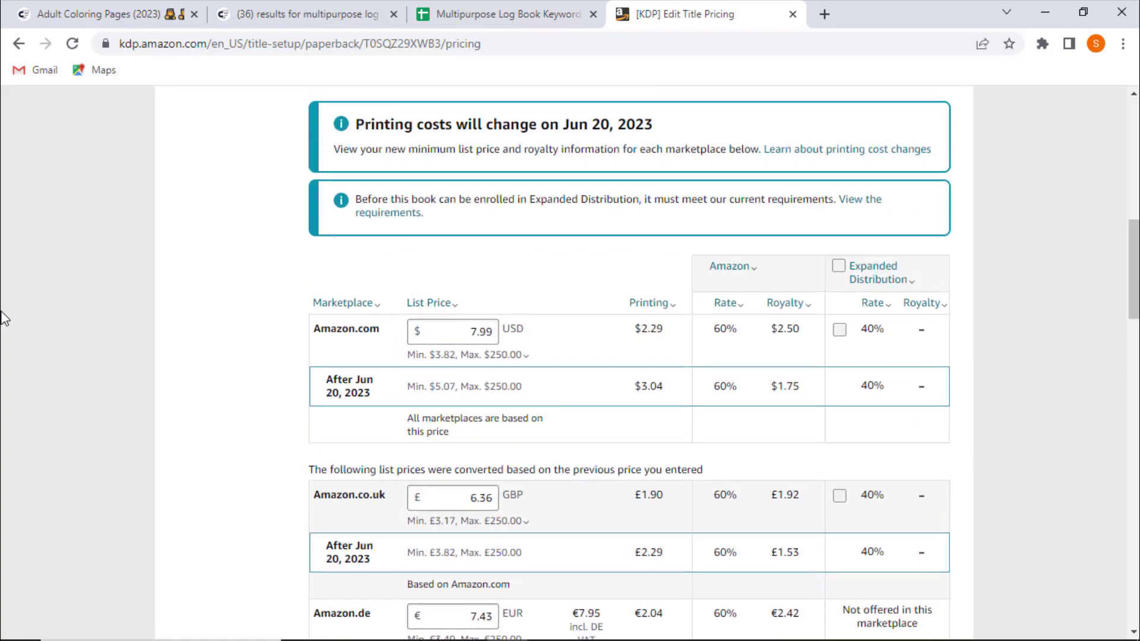
scroll(5, 319, up, 8)
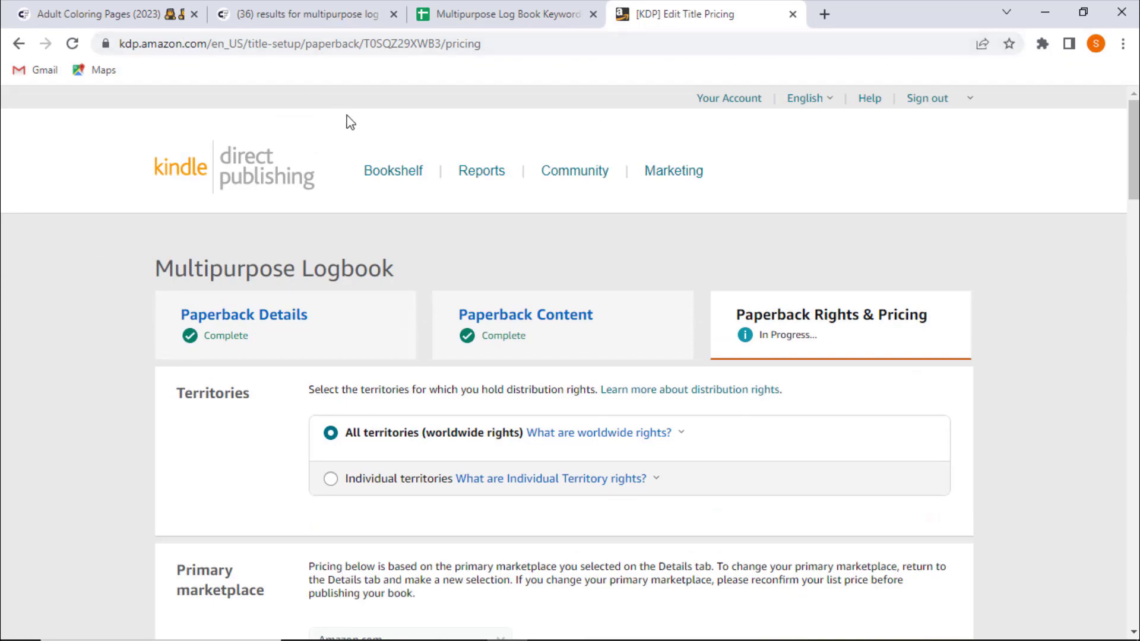
scroll(244, 220, down, 20)
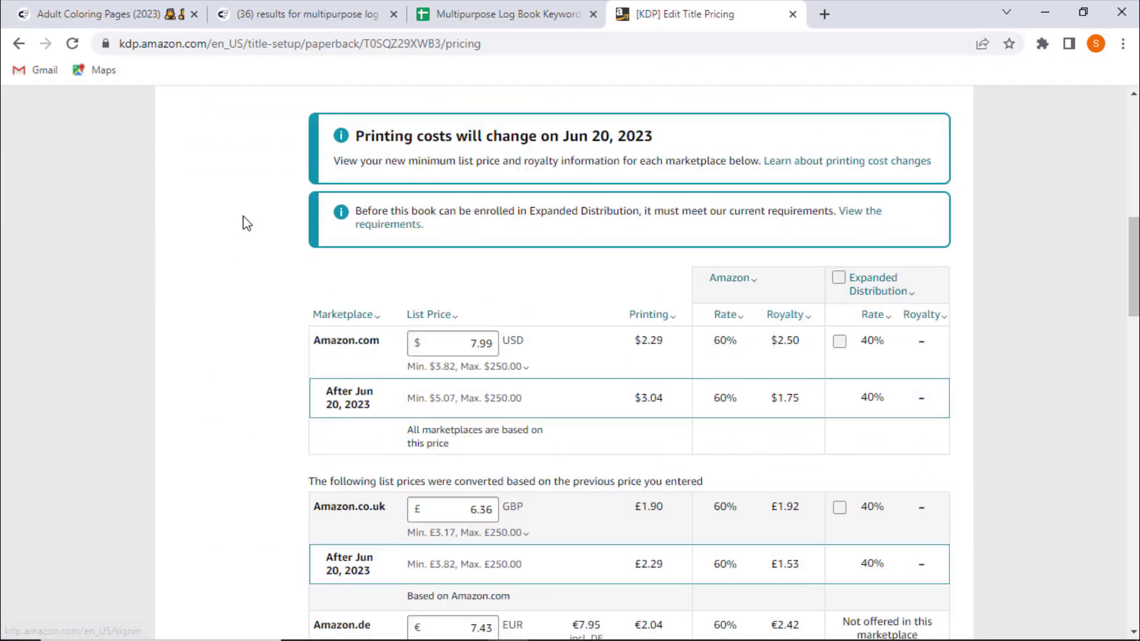
scroll(244, 220, up, 20)
scroll(242, 216, up, 2)
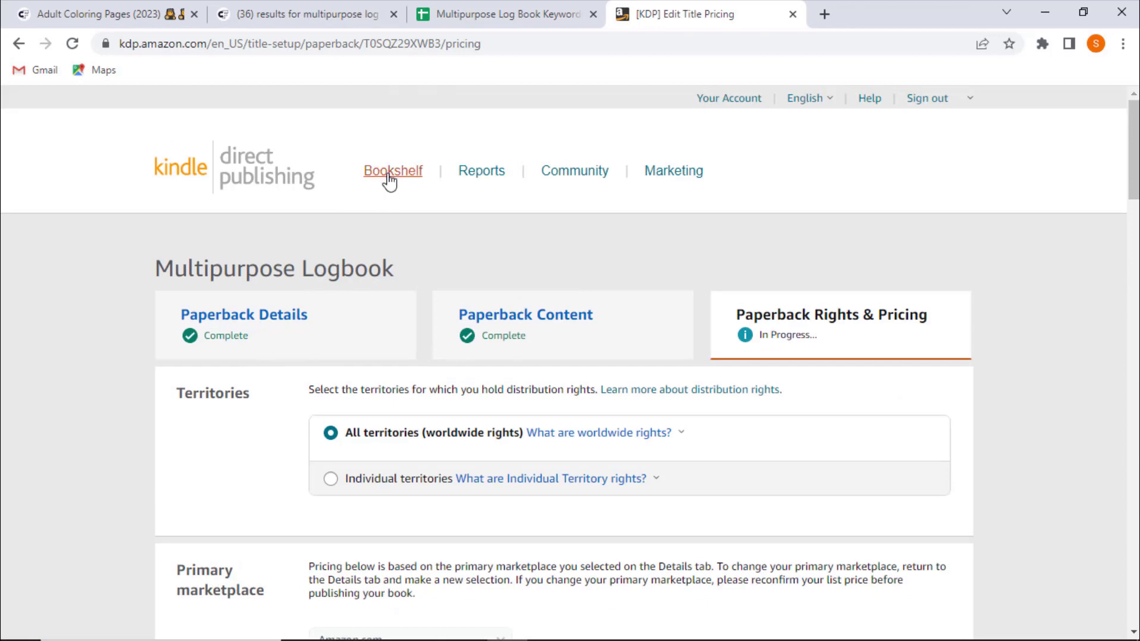
- Save the title's pricing and go to the Bookshelf to view the Multipurpose Logbook drafts
click(387, 173)
click(414, 400)
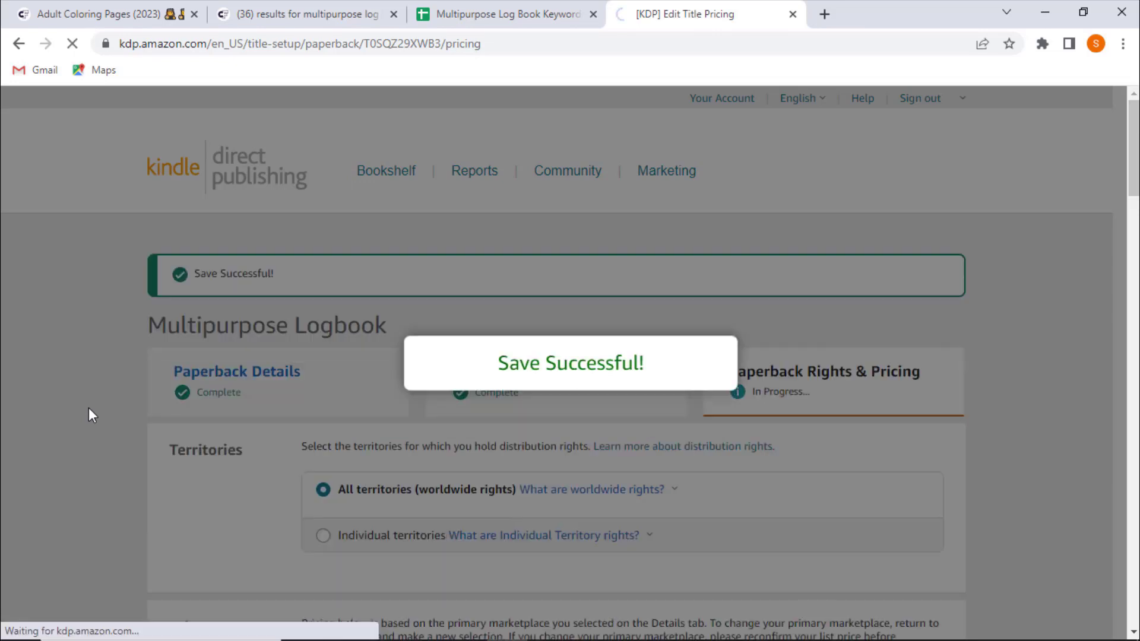
scroll(35, 422, down, 5)
scroll(34, 422, down, 6)
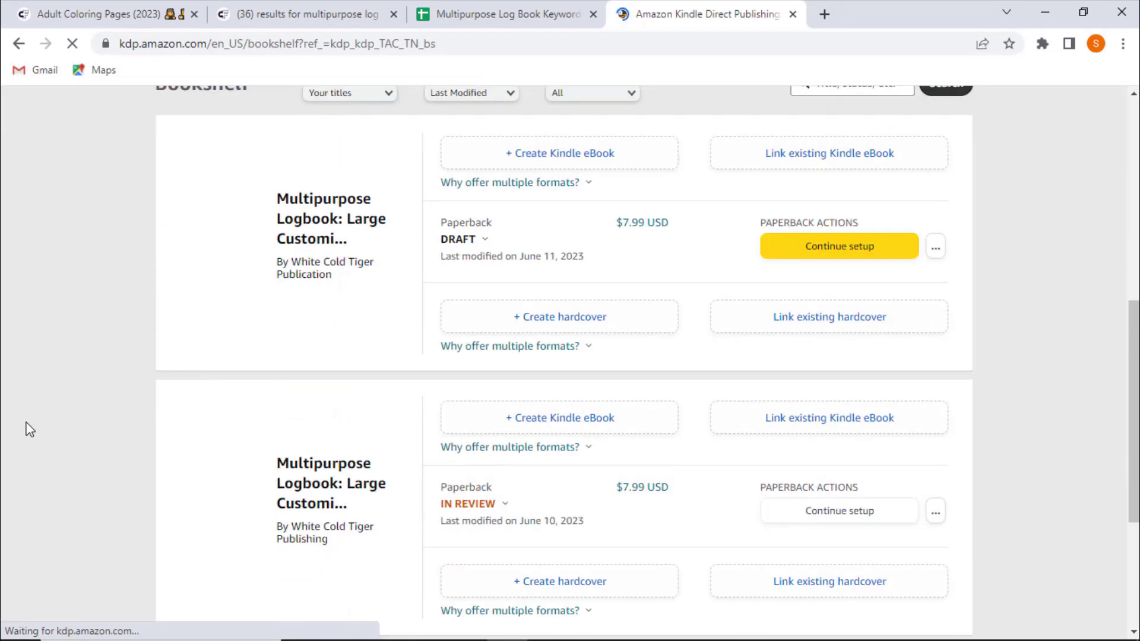
scroll(46, 456, up, 15)
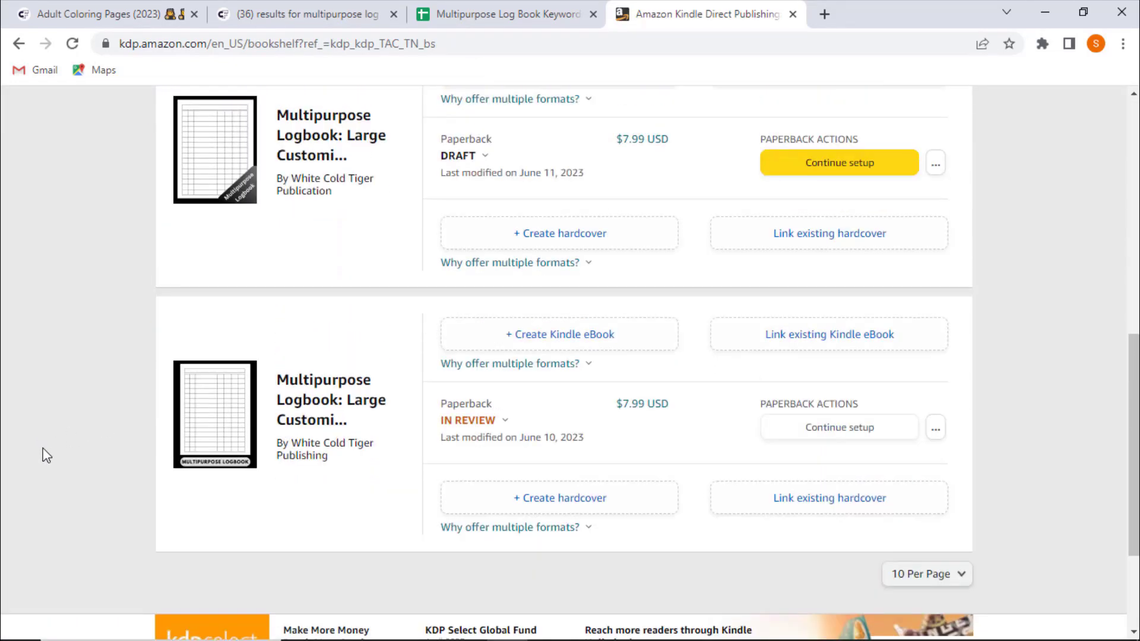